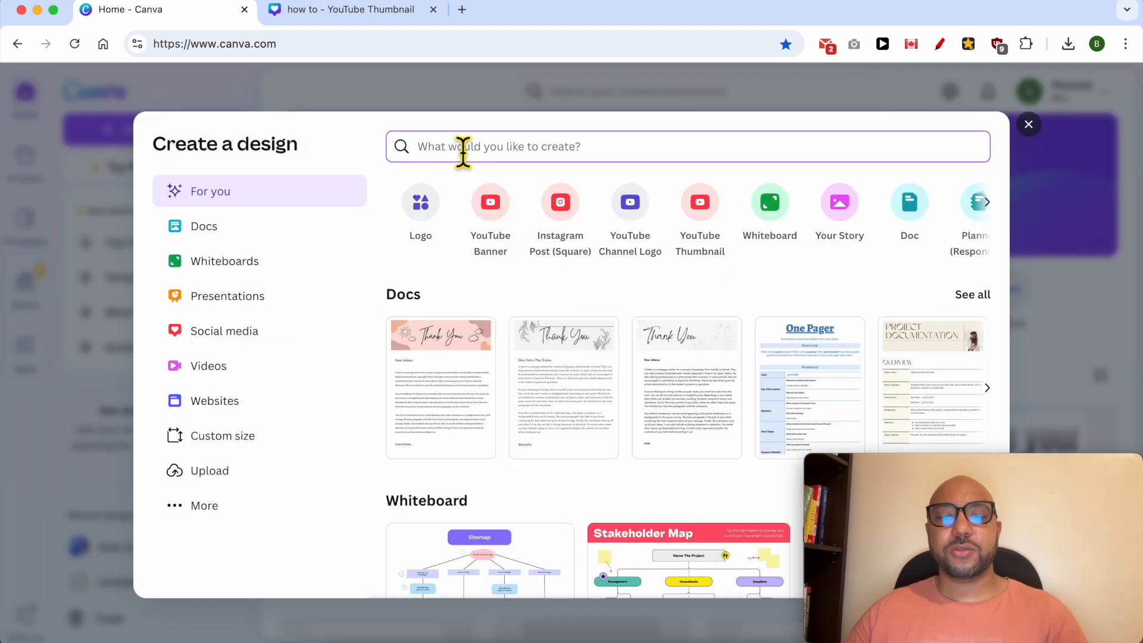
Search the design types for "youtube thumbnail" and create a blank YouTube Thumbnail design of 1280 × 720 px.
{"action": "type", "text": "youtube thu"}
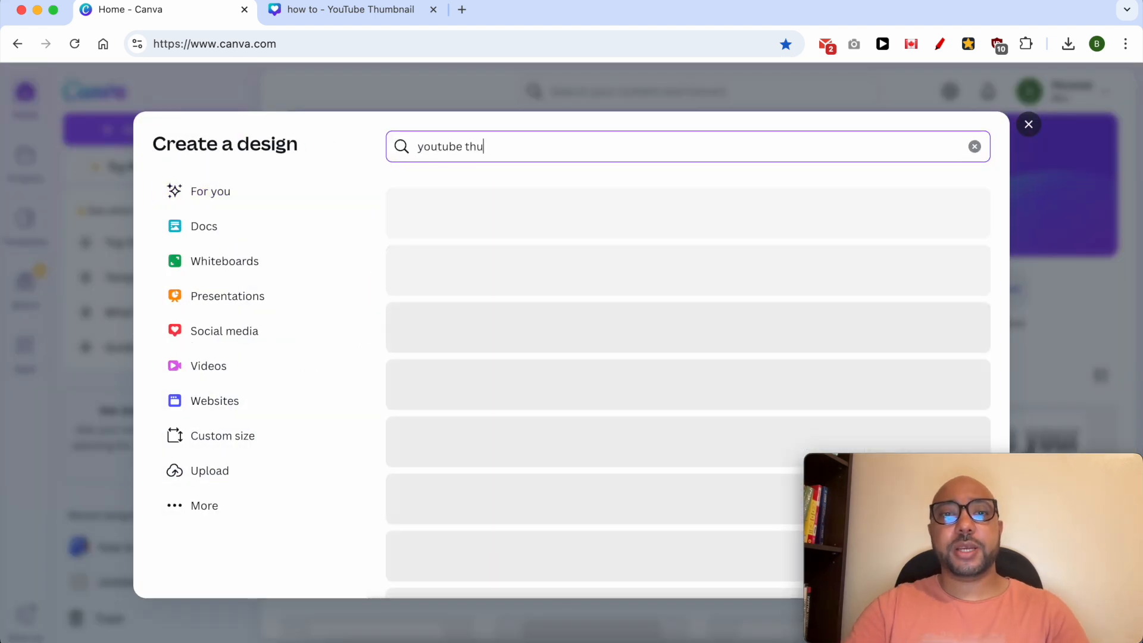
{"action": "type", "text": "mbnail"}
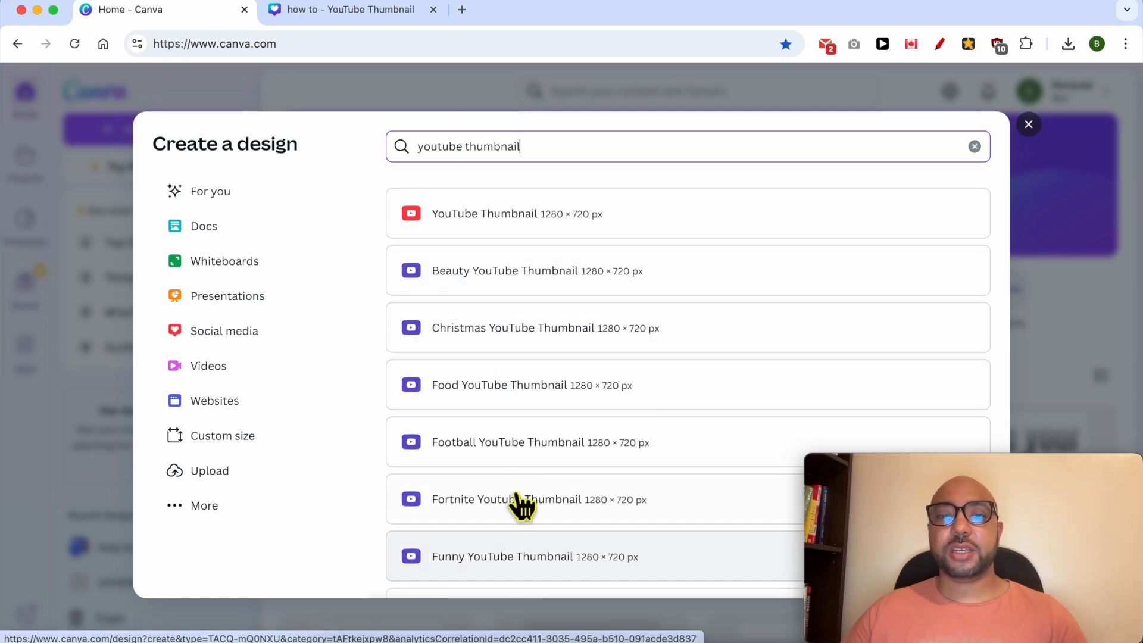
{"action": "scroll", "coordinate": [524, 524], "scroll_direction": "down", "scroll_amount": 6}
{"action": "scroll", "coordinate": [525, 536], "scroll_direction": "down", "scroll_amount": 2}
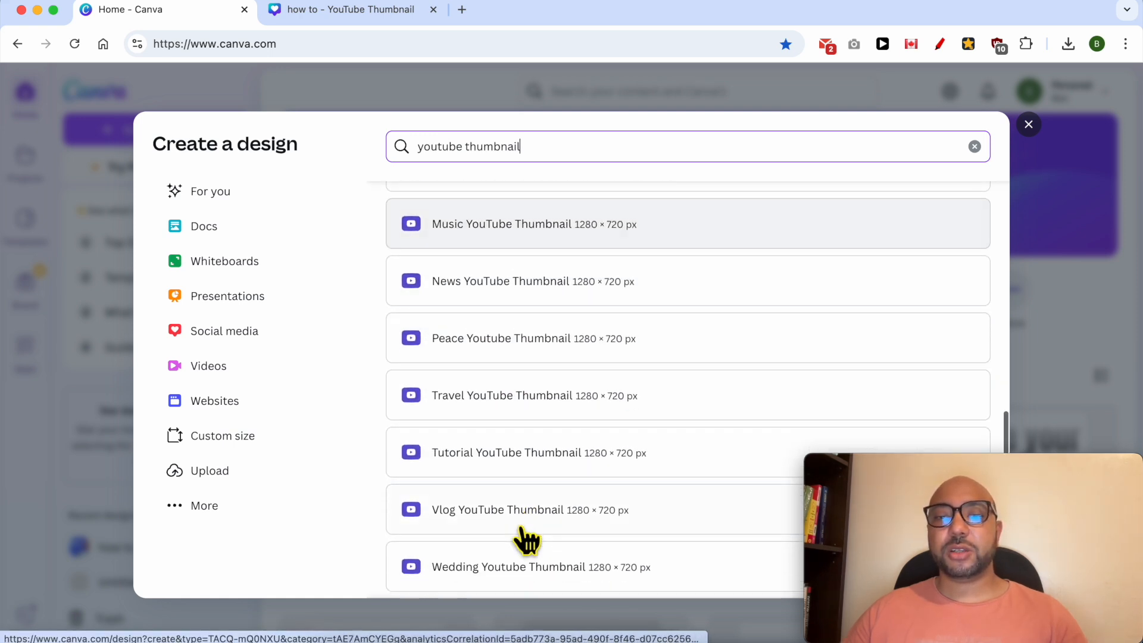
{"action": "scroll", "coordinate": [524, 518], "scroll_direction": "up", "scroll_amount": 10}
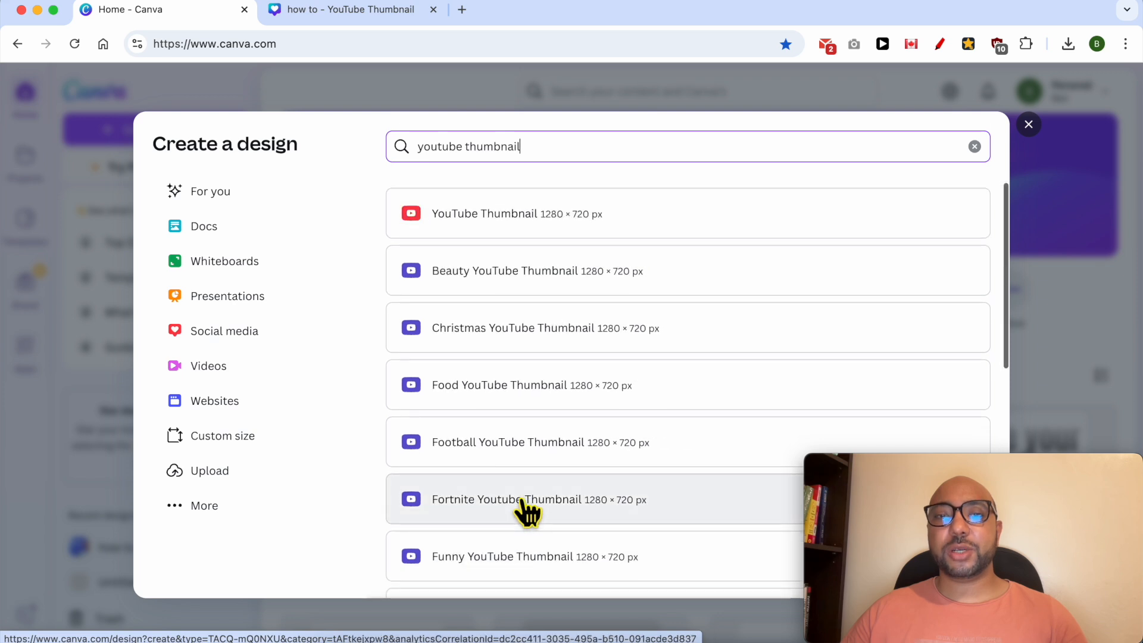
{"action": "left_click", "coordinate": [508, 229]}
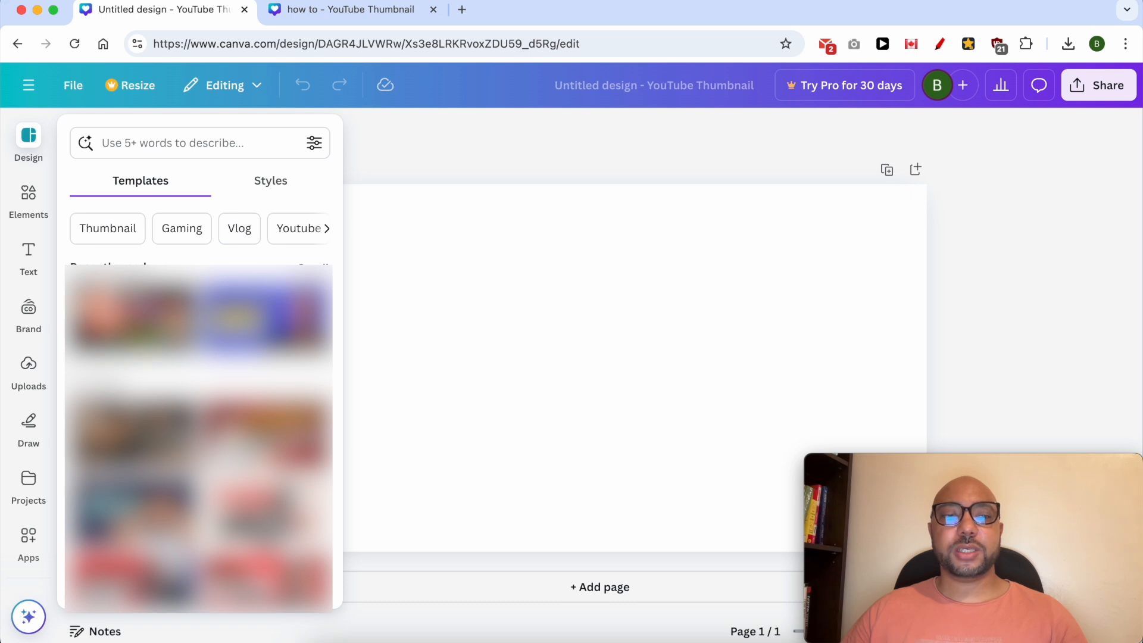
Browse the thumbnail templates and apply the "Player of the Week" template to the blank page.
{"action": "scroll", "coordinate": [200, 405], "scroll_direction": "down", "scroll_amount": 8}
{"action": "scroll", "coordinate": [200, 405], "scroll_direction": "down", "scroll_amount": 5}
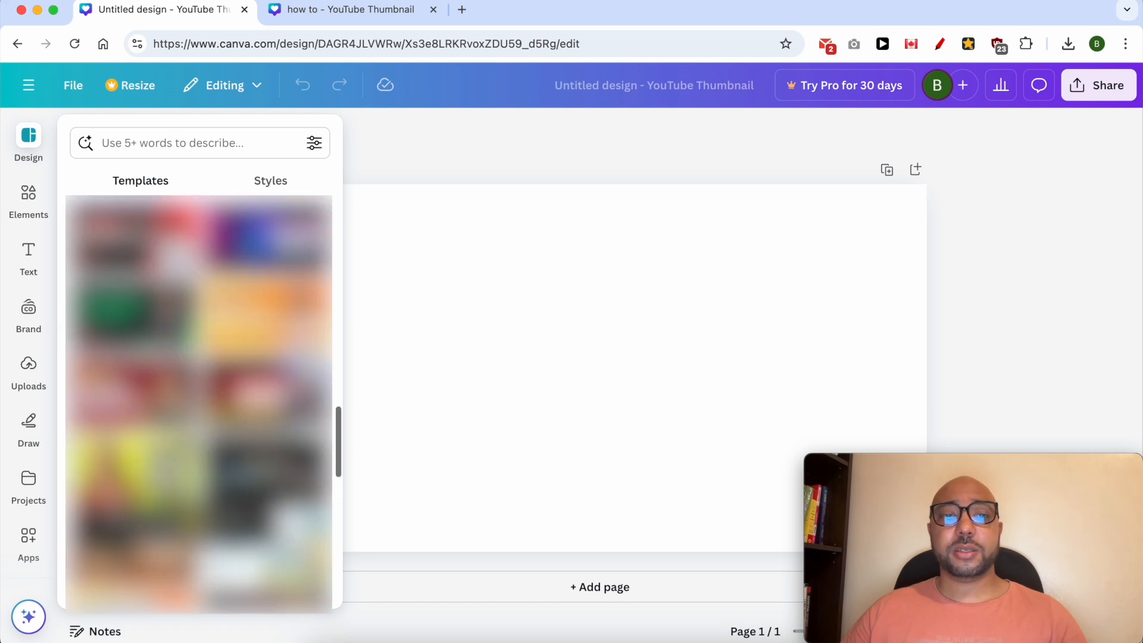
{"action": "scroll", "coordinate": [184, 515], "scroll_direction": "down", "scroll_amount": 10}
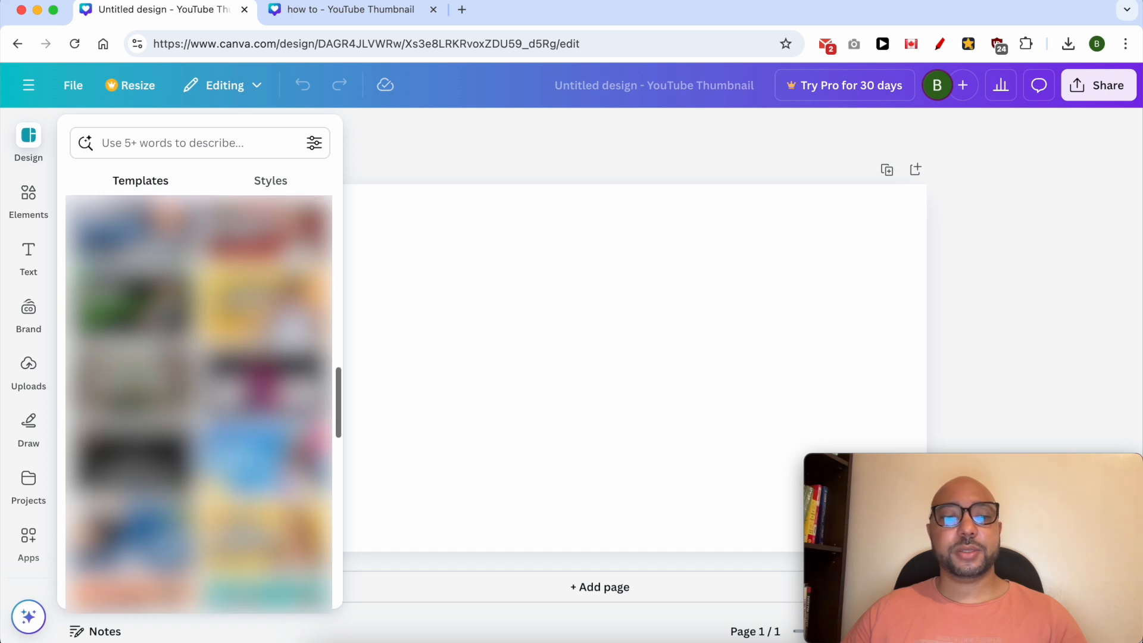
{"action": "scroll", "coordinate": [199, 405], "scroll_direction": "down", "scroll_amount": 5}
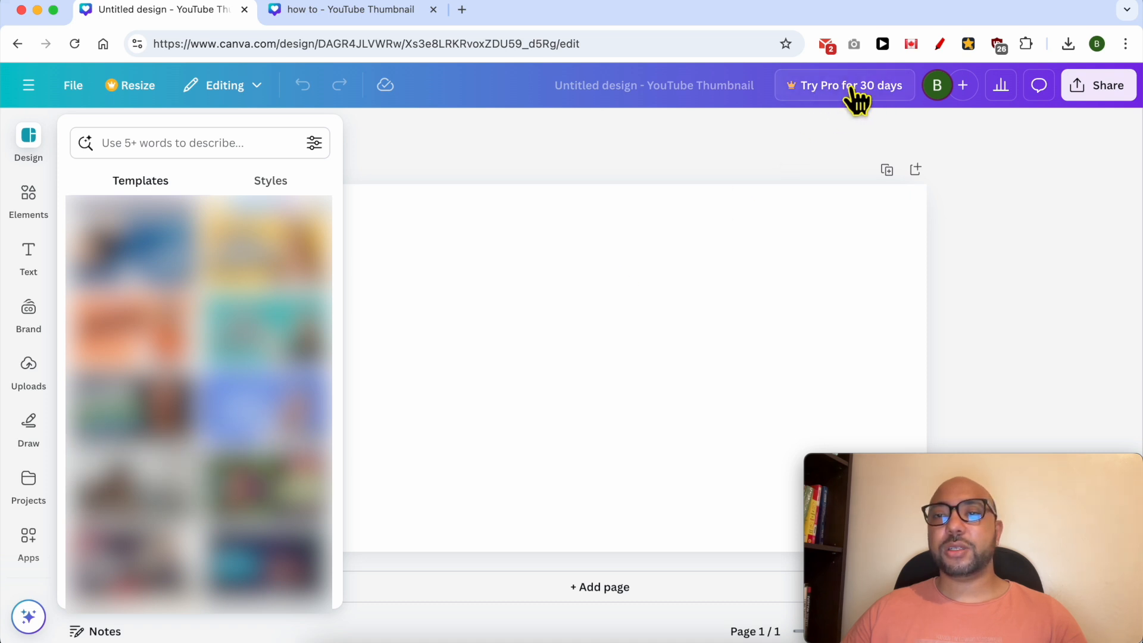
{"action": "scroll", "coordinate": [262, 405], "scroll_direction": "up", "scroll_amount": 1}
{"action": "scroll", "coordinate": [198, 405], "scroll_direction": "up", "scroll_amount": 10}
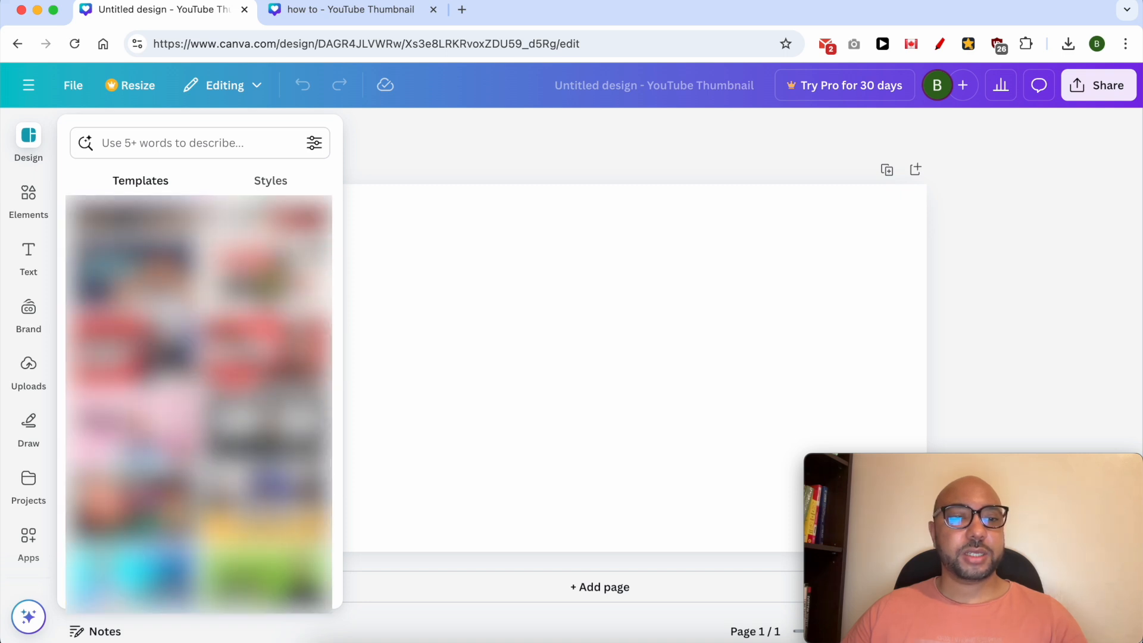
{"action": "left_click", "coordinate": [265, 281]}
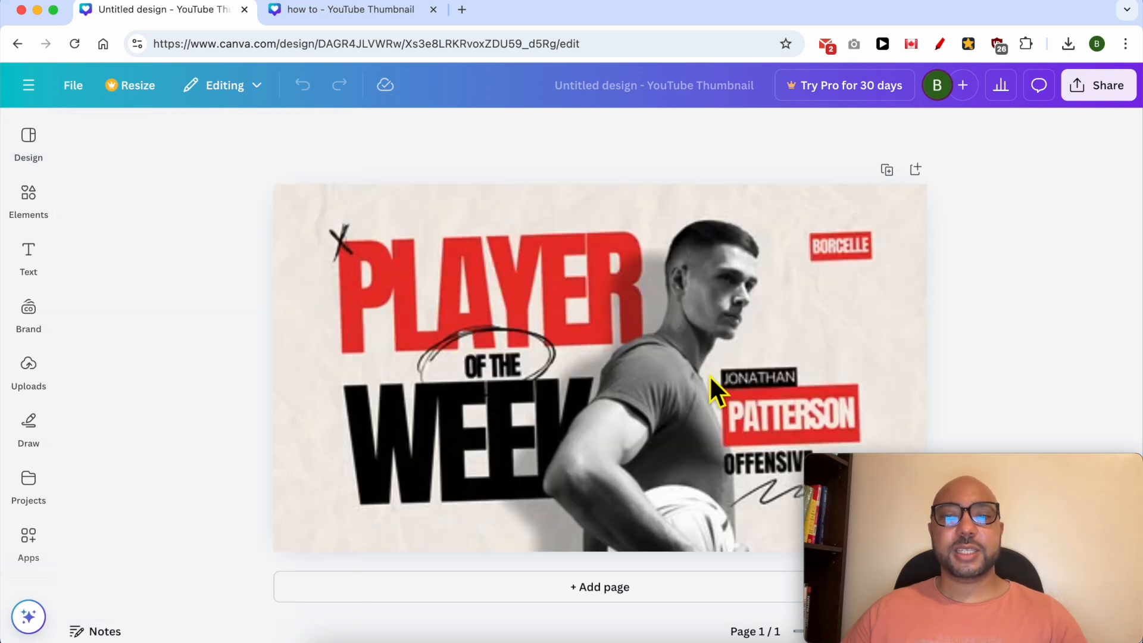
{"action": "left_click", "coordinate": [597, 318]}
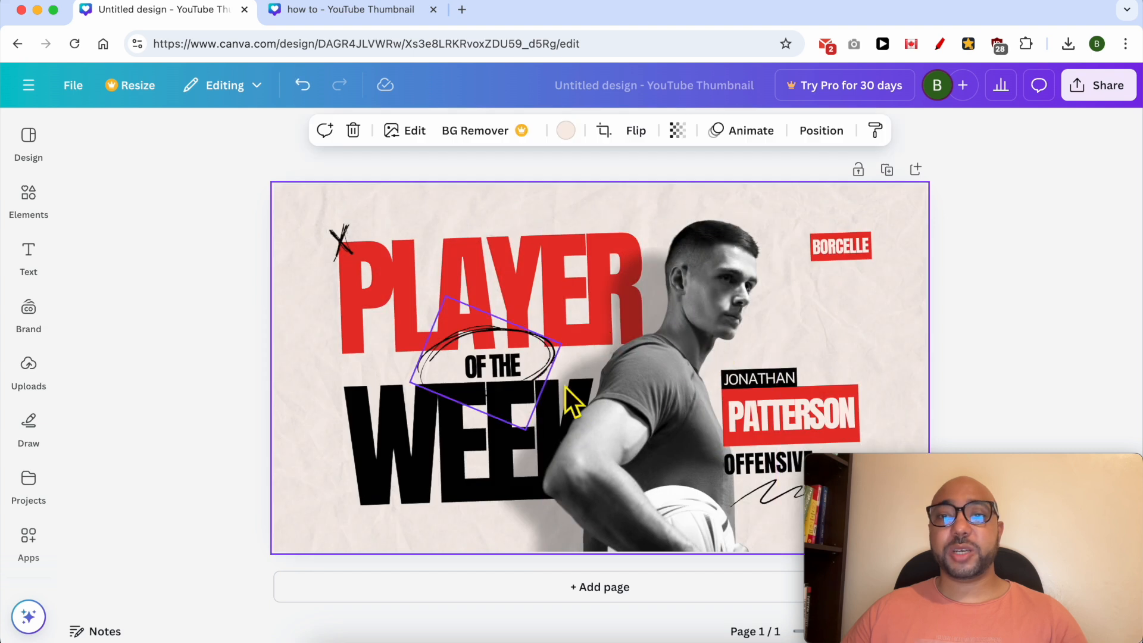
{"action": "mouse_move", "coordinate": [907, 480]}
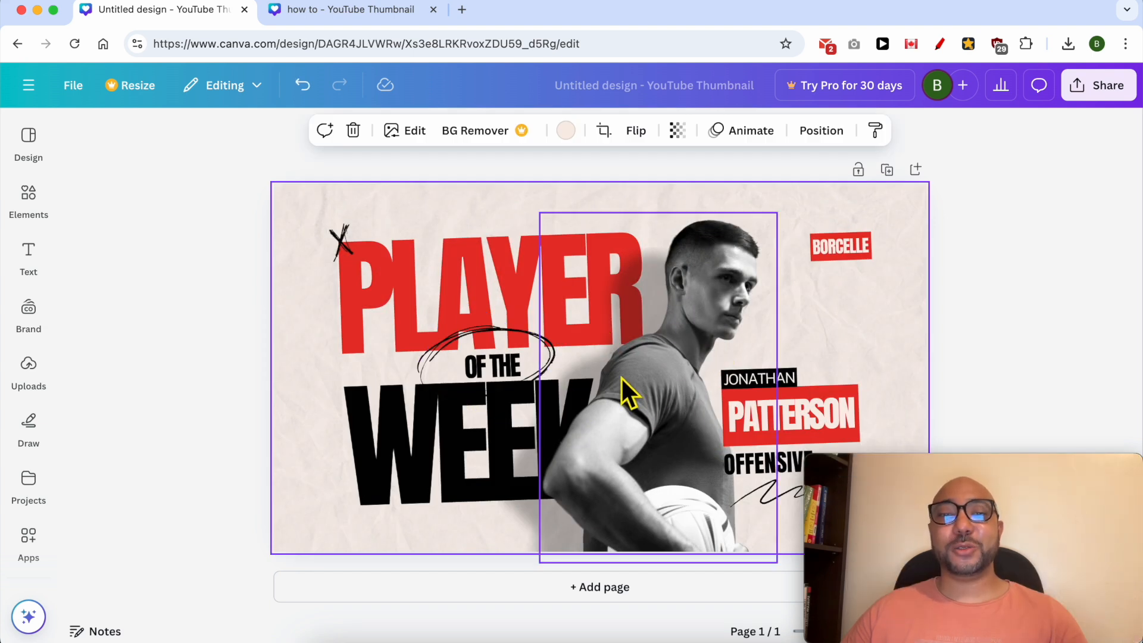
{"action": "left_click_drag", "start_coordinate": [901, 471], "coordinate": [1016, 466]}
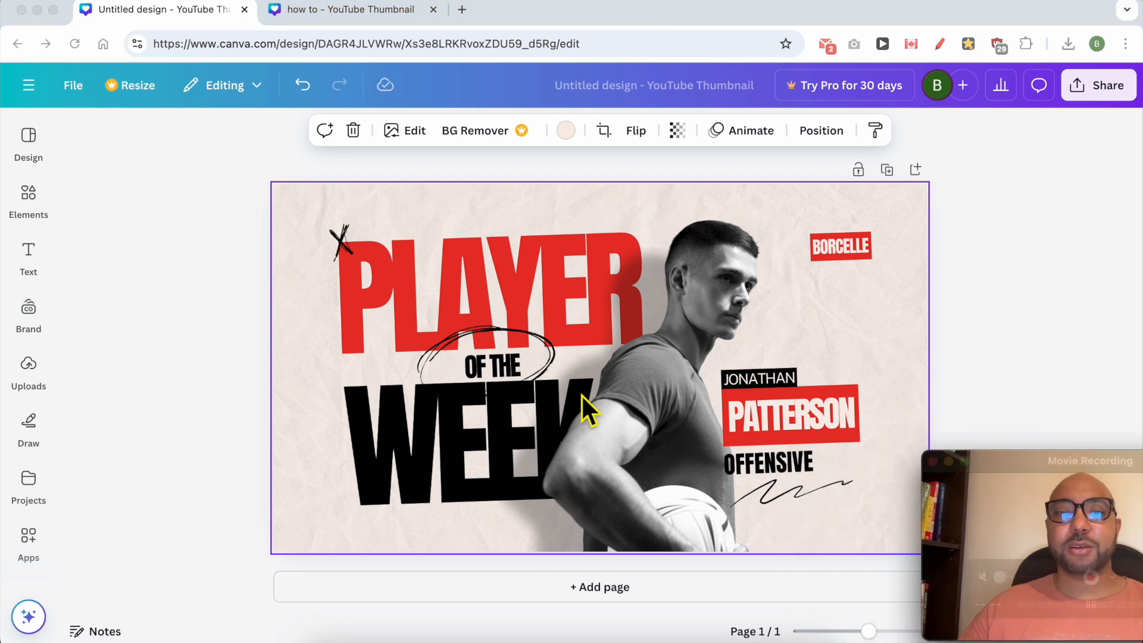
Replace the red "PLAYER" heading with the word "TEXT".
{"action": "left_click", "coordinate": [448, 287]}
{"action": "left_click", "coordinate": [448, 288]}
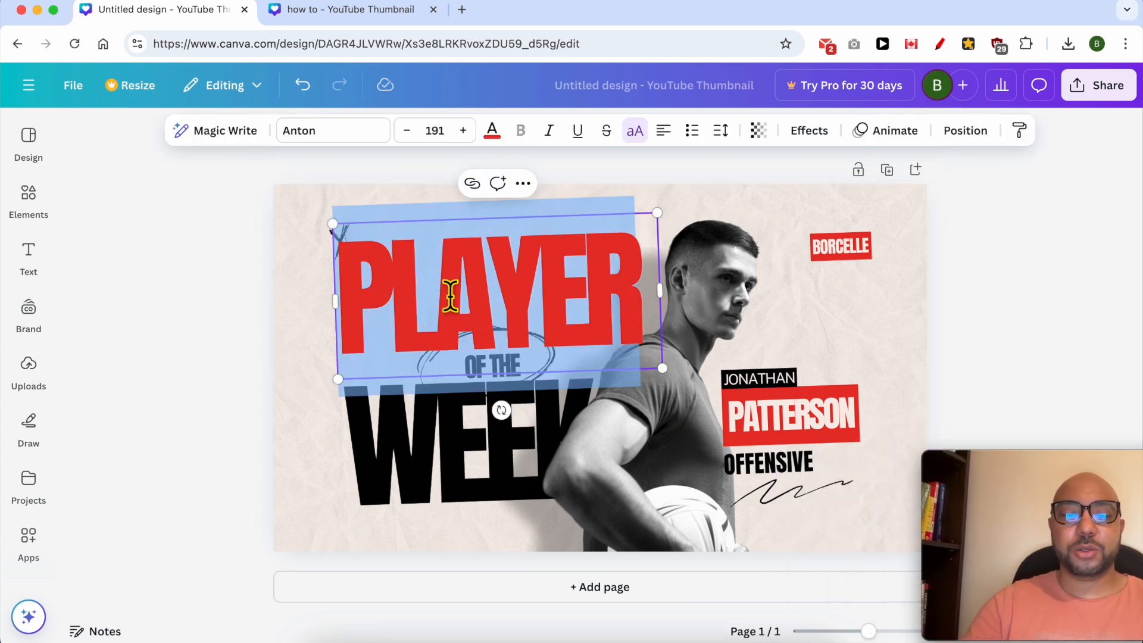
{"action": "key", "text": "BackSpace"}
{"action": "type", "text": "TYPE"}
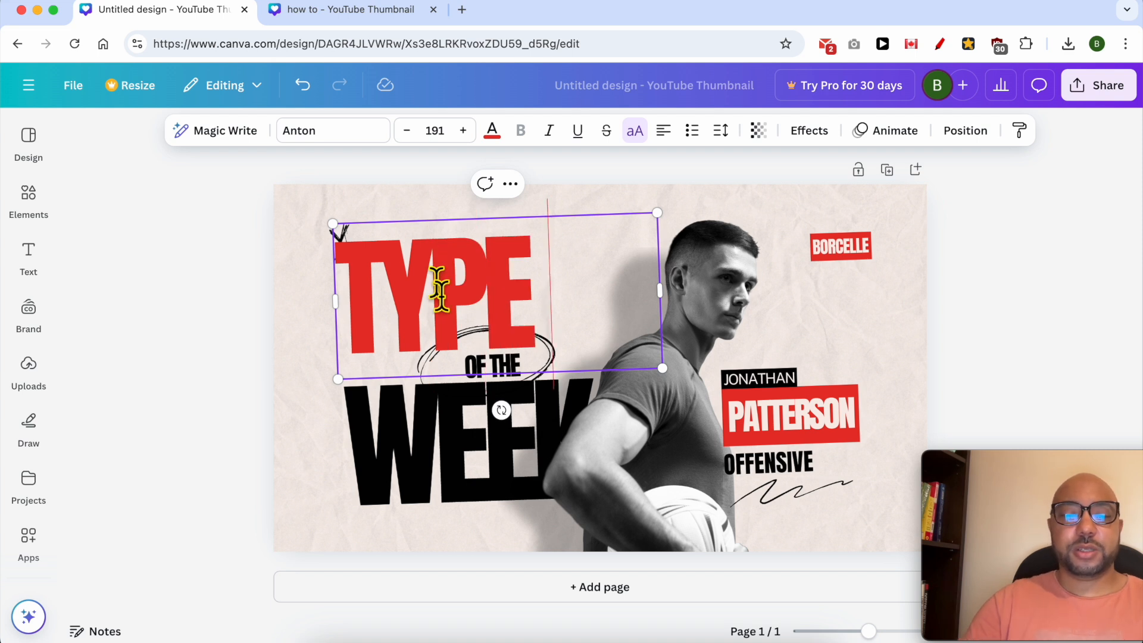
{"action": "key", "text": "Return"}
{"action": "type", "text": "TEXT"}
{"action": "key", "text": "ctrl+a"}
{"action": "type", "text": "TEXT"}
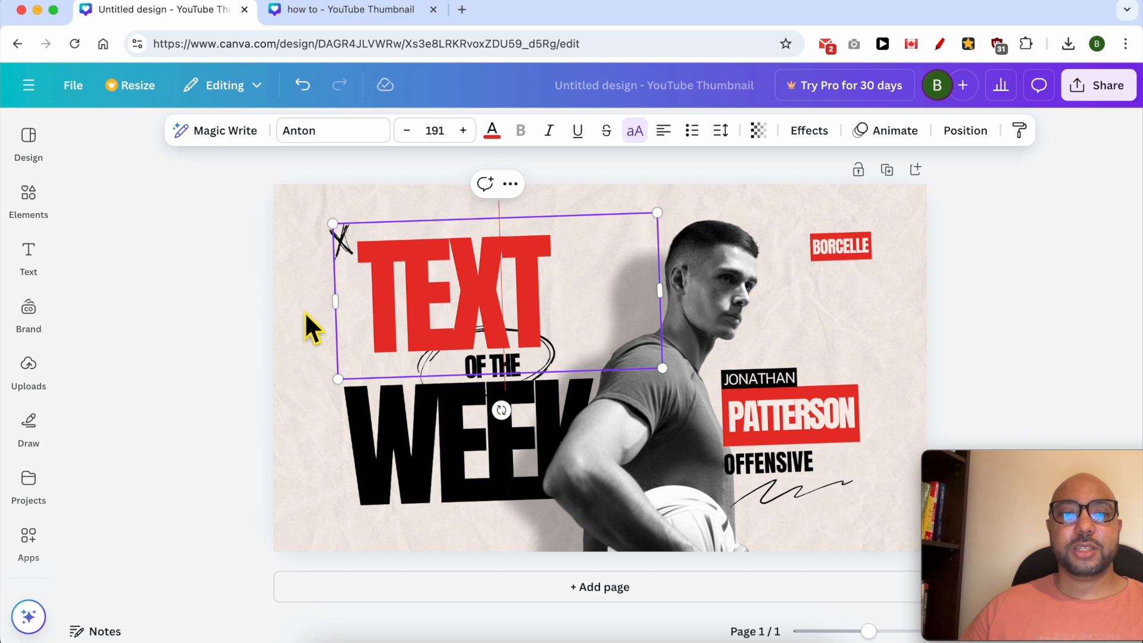
{"action": "key", "text": "Escape"}
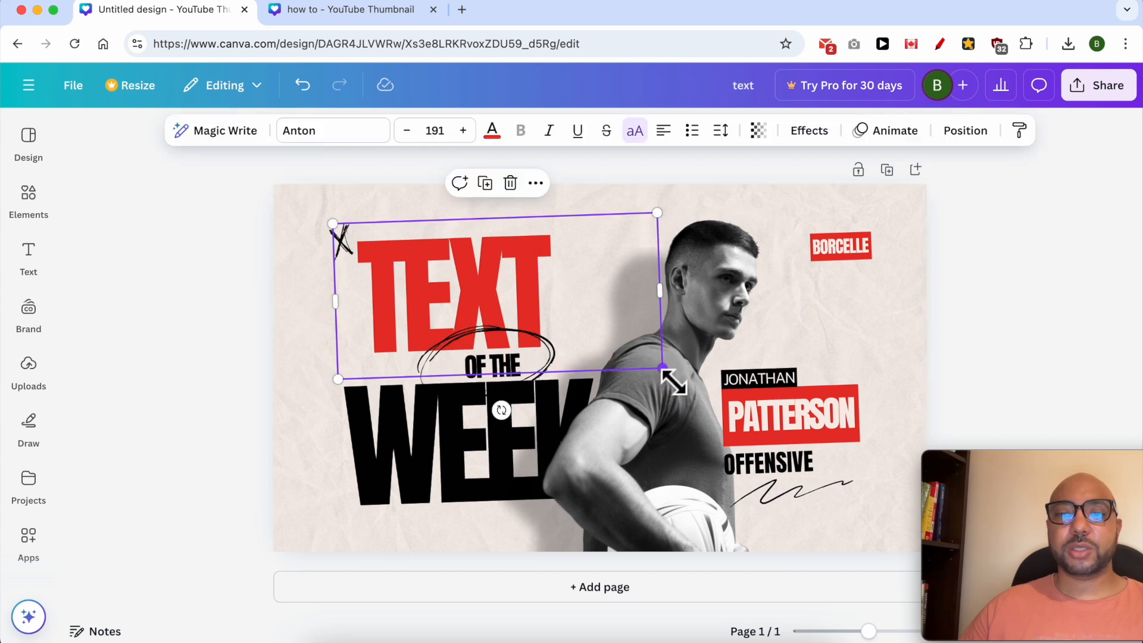
Enlarge the red "TEXT" heading slightly to font size 195.
{"action": "mouse_move", "coordinate": [682, 383]}
{"action": "left_mouse_down"}
{"action": "mouse_move", "coordinate": [798, 421]}
{"action": "mouse_move", "coordinate": [778, 401]}
{"action": "mouse_move", "coordinate": [606, 354]}
{"action": "mouse_move", "coordinate": [715, 390]}
{"action": "mouse_move", "coordinate": [638, 357]}
{"action": "mouse_move", "coordinate": [721, 381]}
{"action": "mouse_move", "coordinate": [663, 370]}
{"action": "mouse_move", "coordinate": [684, 378]}
{"action": "left_mouse_up"}
{"action": "left_click", "coordinate": [280, 265]}
{"action": "left_click", "coordinate": [468, 292]}
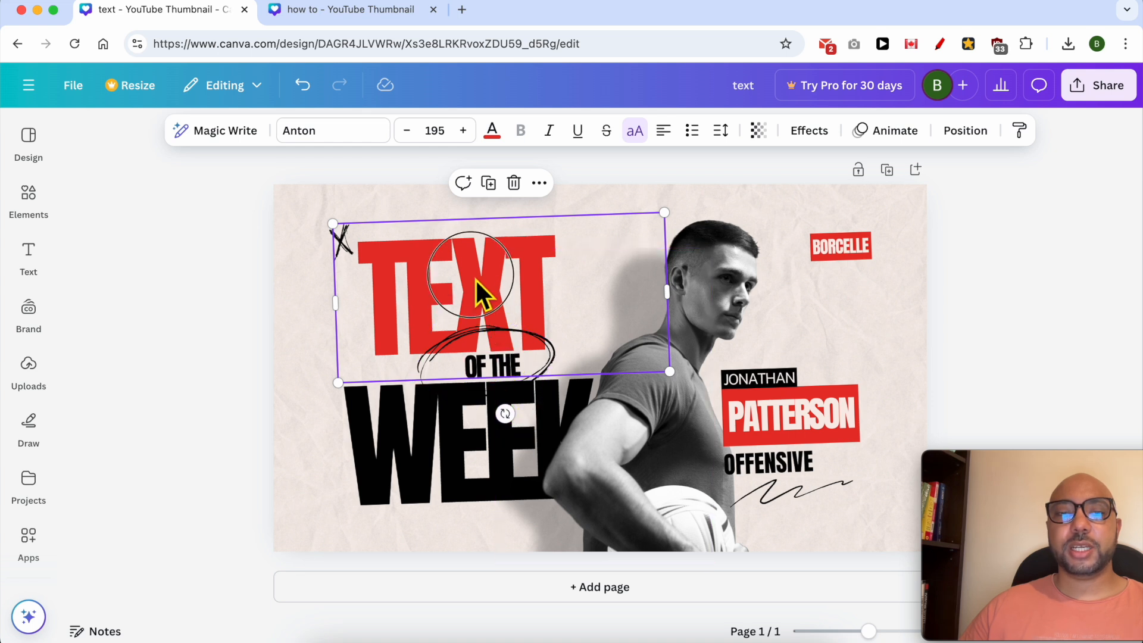
{"action": "left_click", "coordinate": [477, 281]}
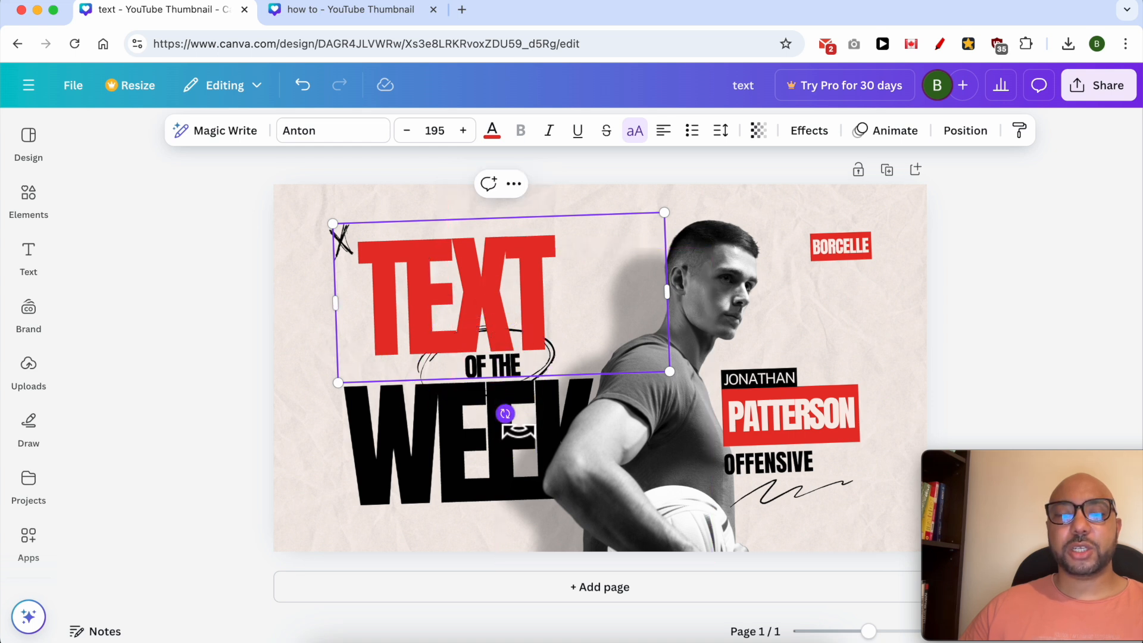
{"action": "left_click_drag", "start_coordinate": [505, 413], "coordinate": [519, 449]}
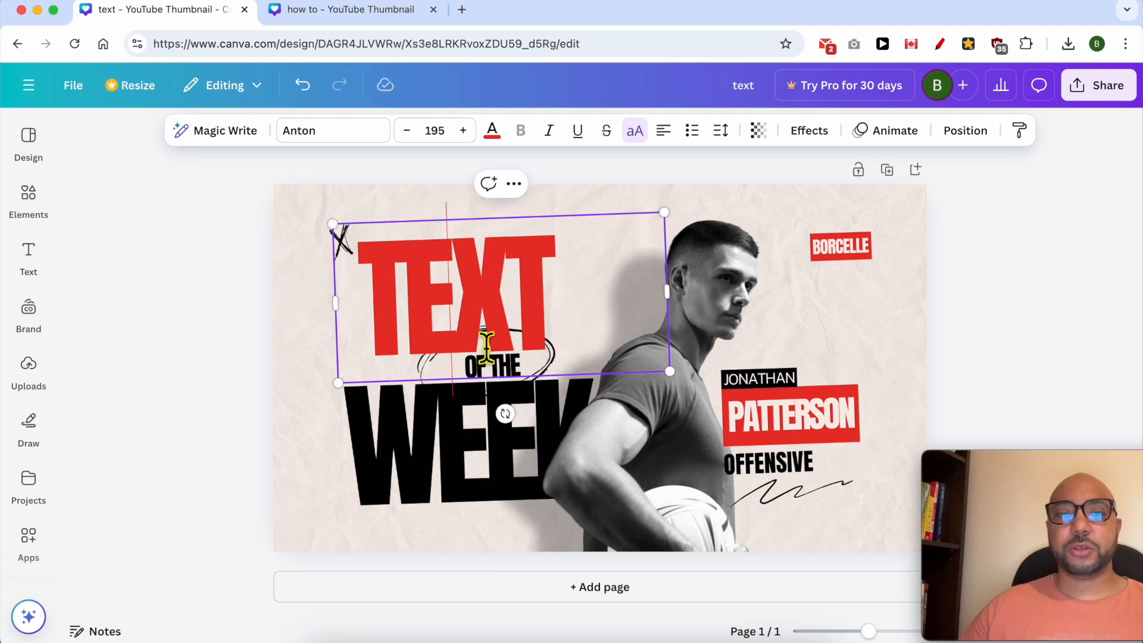
Change the font of the "TEXT" heading to Lilita One.
{"action": "double_click", "coordinate": [459, 307]}
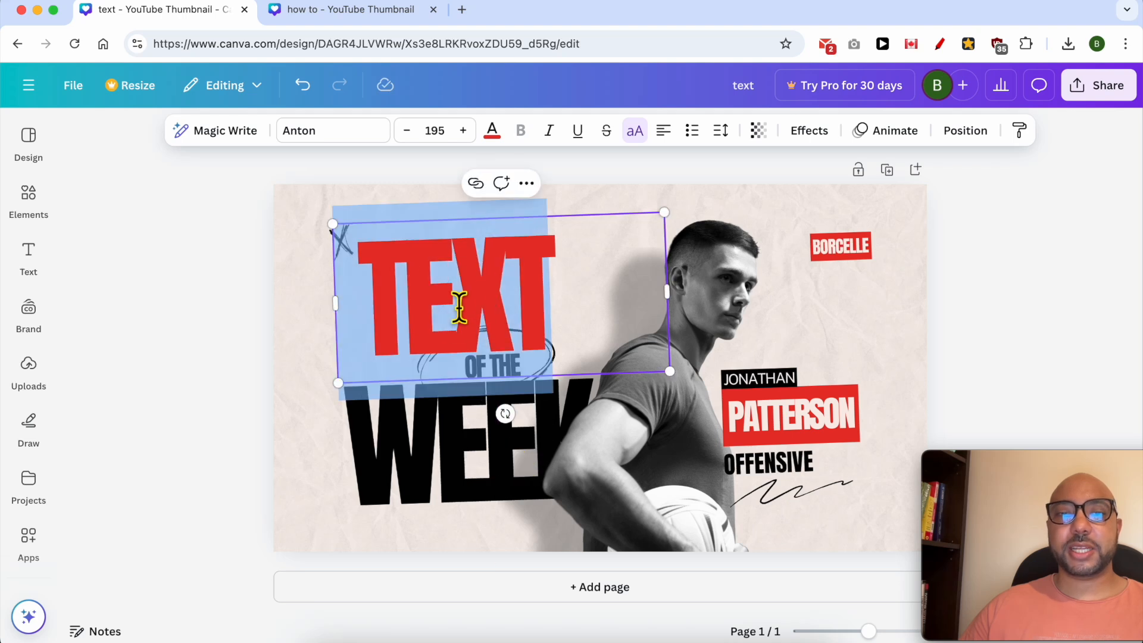
{"action": "left_click", "coordinate": [338, 134]}
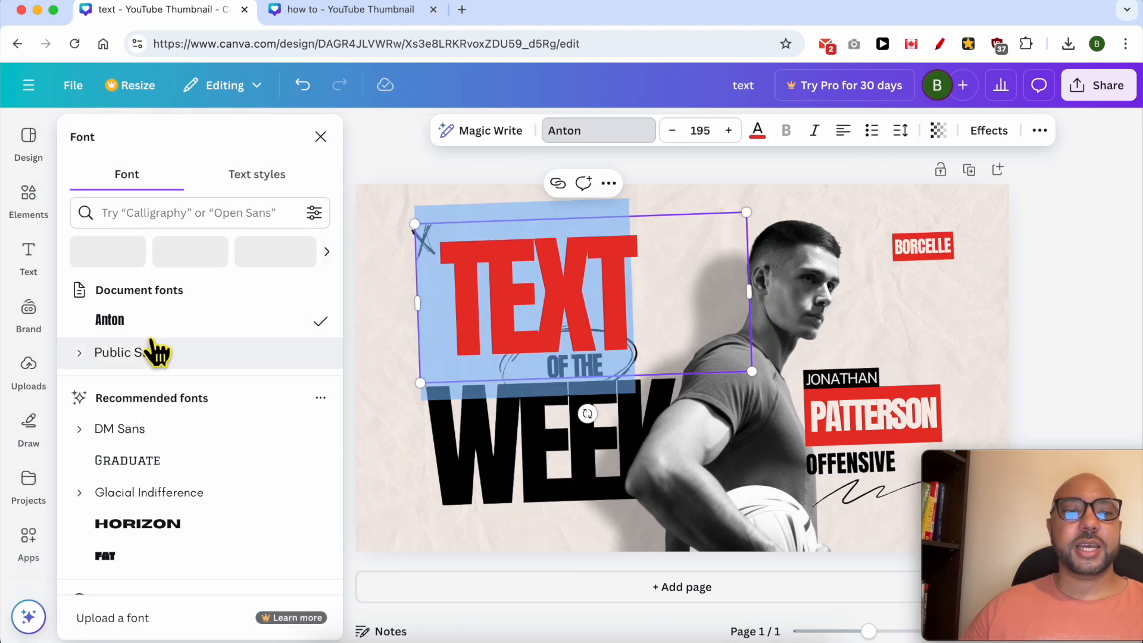
{"action": "scroll", "coordinate": [160, 527], "scroll_direction": "down", "scroll_amount": 7}
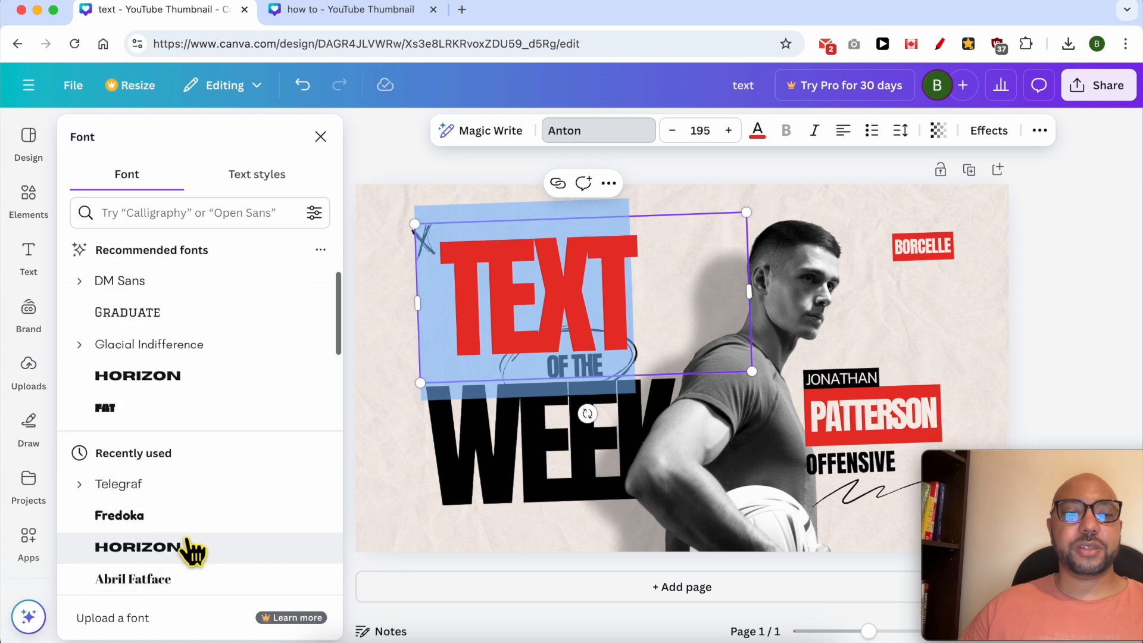
{"action": "scroll", "coordinate": [173, 393], "scroll_direction": "down", "scroll_amount": 10}
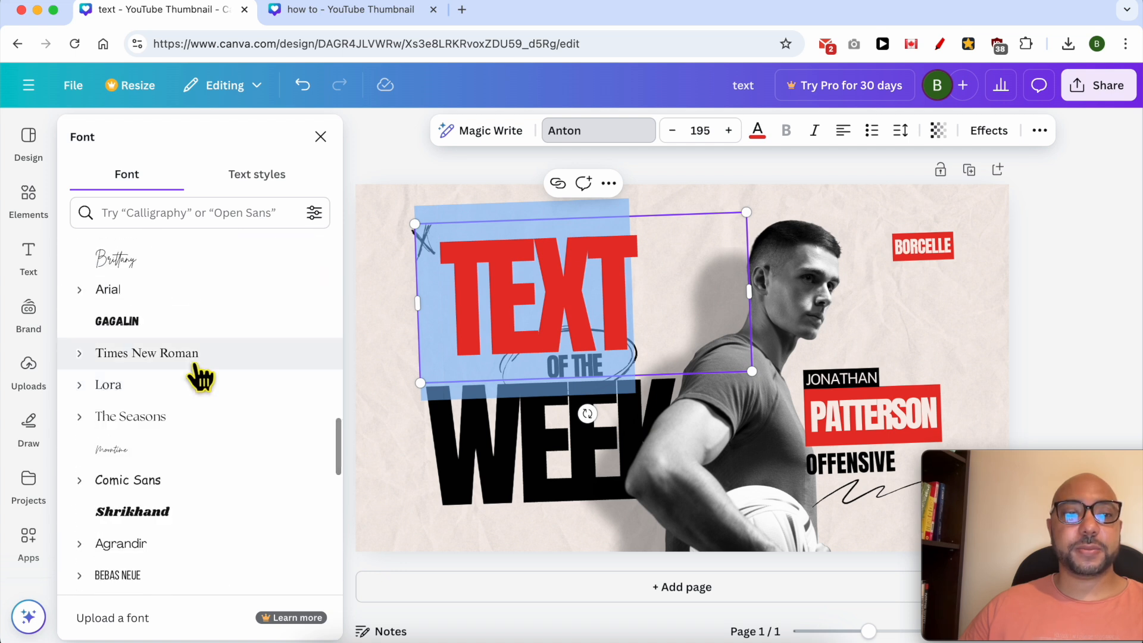
{"action": "scroll", "coordinate": [191, 544], "scroll_direction": "down", "scroll_amount": 6}
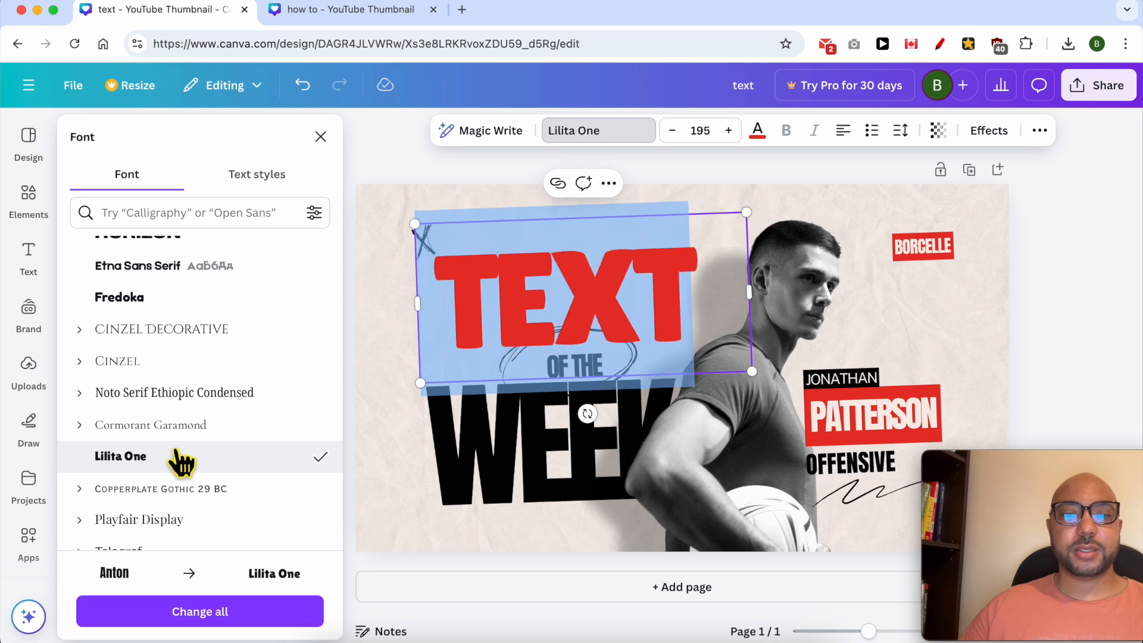
Try purple and yellow on the "TEXT" heading, and settle on the bright red from the default solid colors.
{"action": "left_click", "coordinate": [563, 324]}
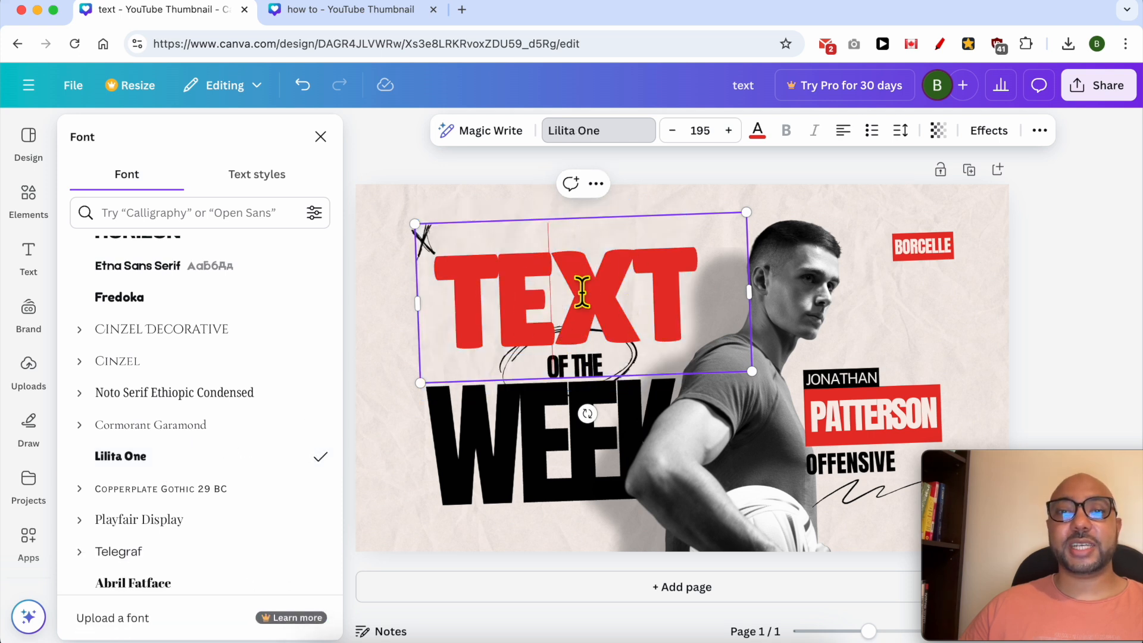
{"action": "key", "text": "super+a"}
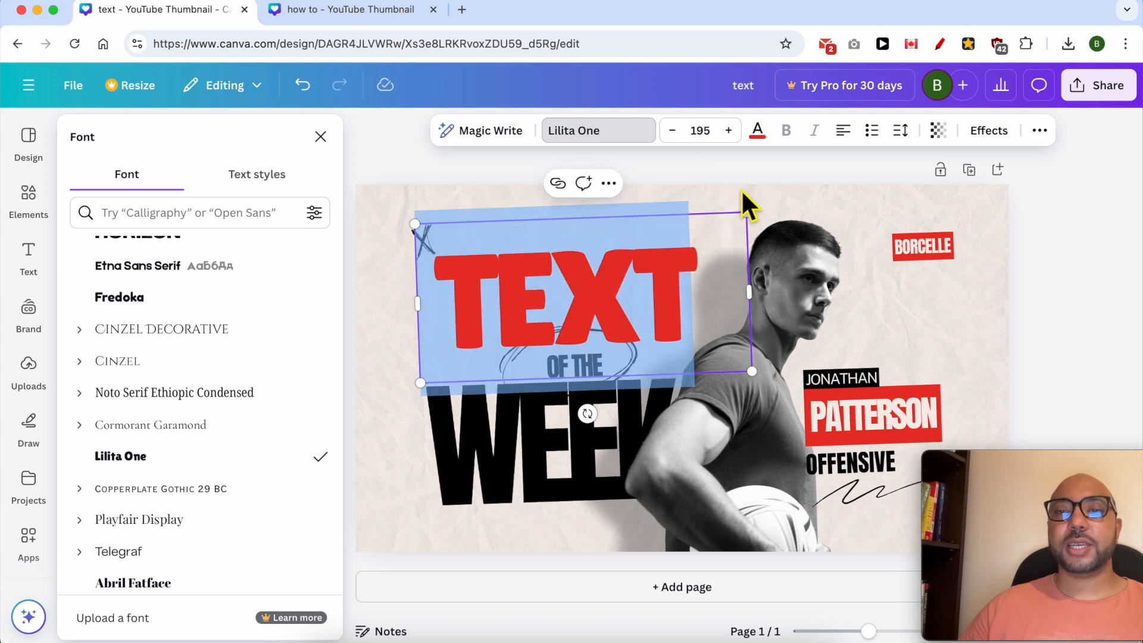
{"action": "left_click", "coordinate": [759, 138]}
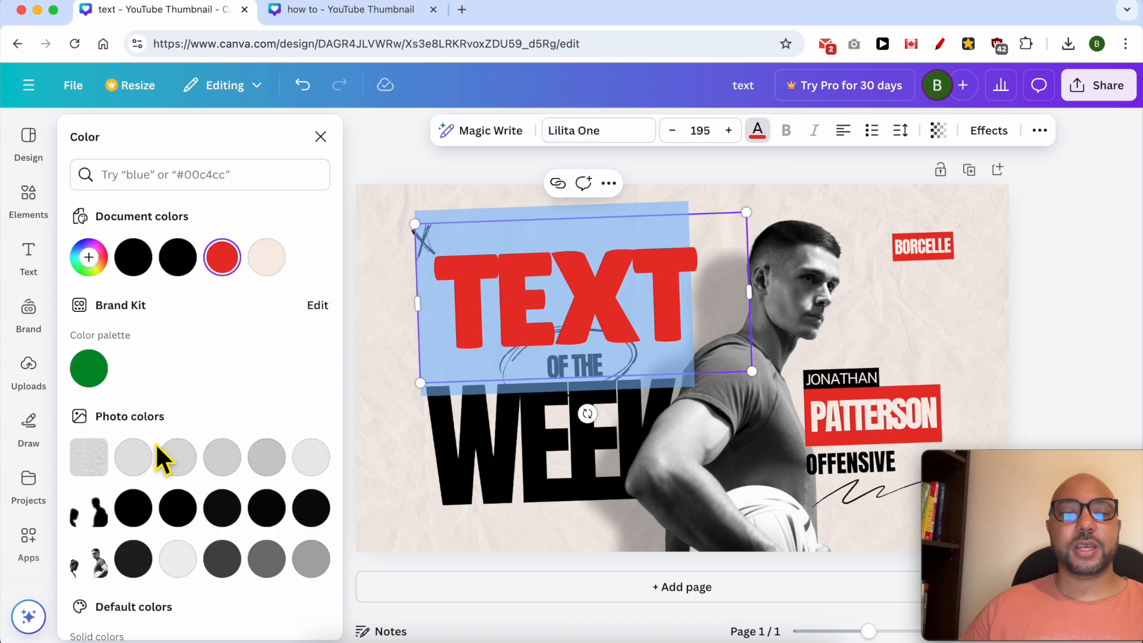
{"action": "scroll", "coordinate": [171, 506], "scroll_direction": "down", "scroll_amount": 3}
{"action": "left_click", "coordinate": [311, 521]}
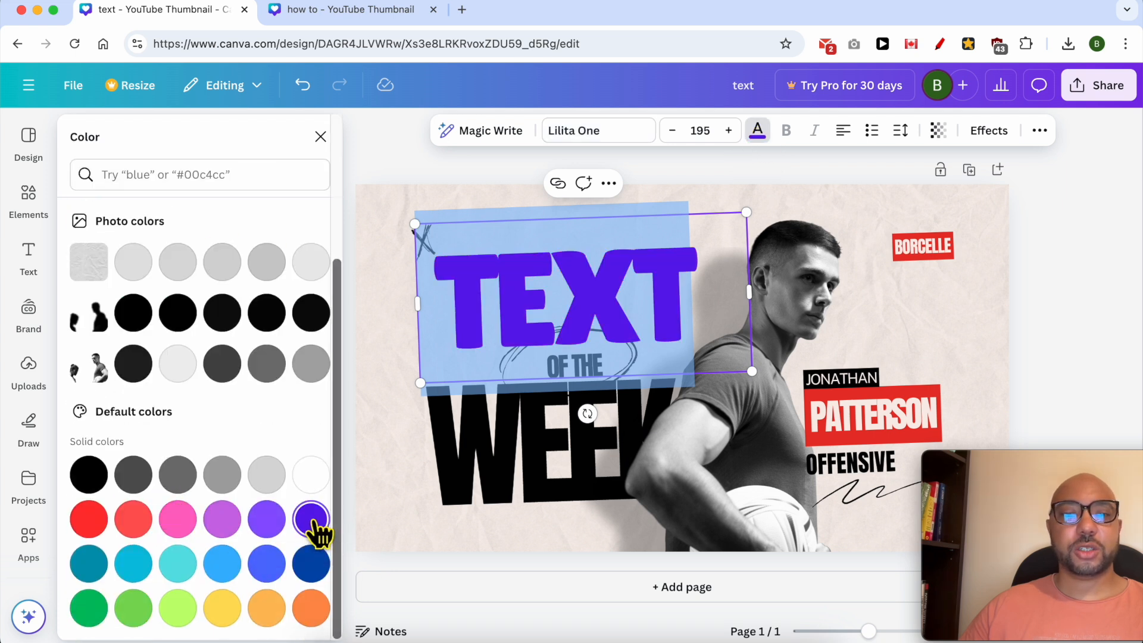
{"action": "left_click", "coordinate": [222, 608]}
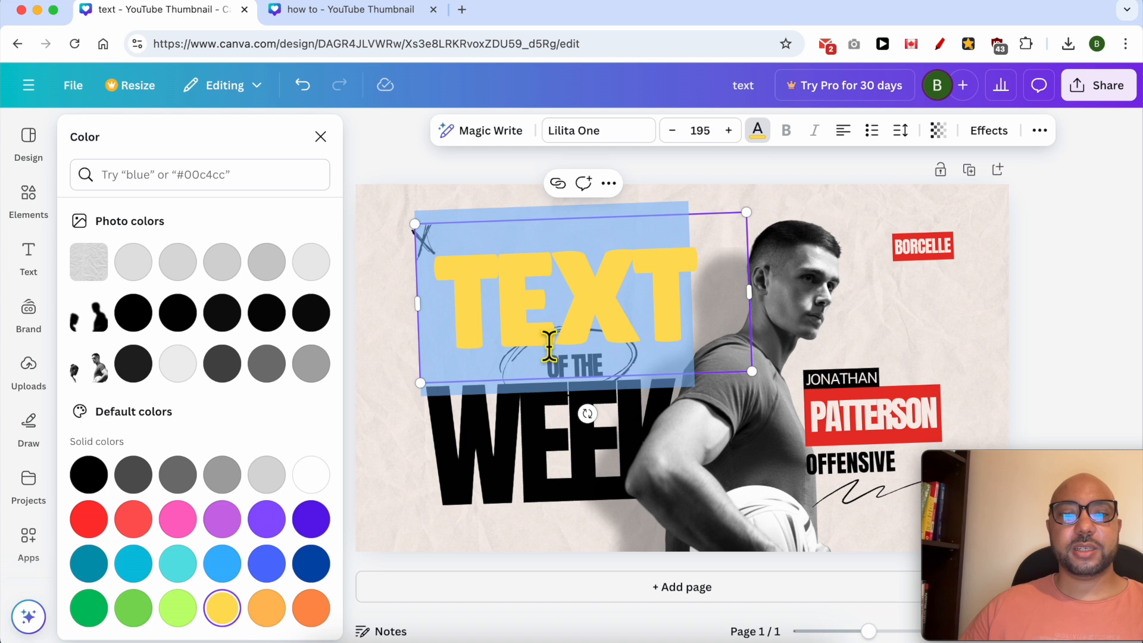
{"action": "left_click", "coordinate": [549, 352]}
{"action": "triple_click", "coordinate": [549, 321]}
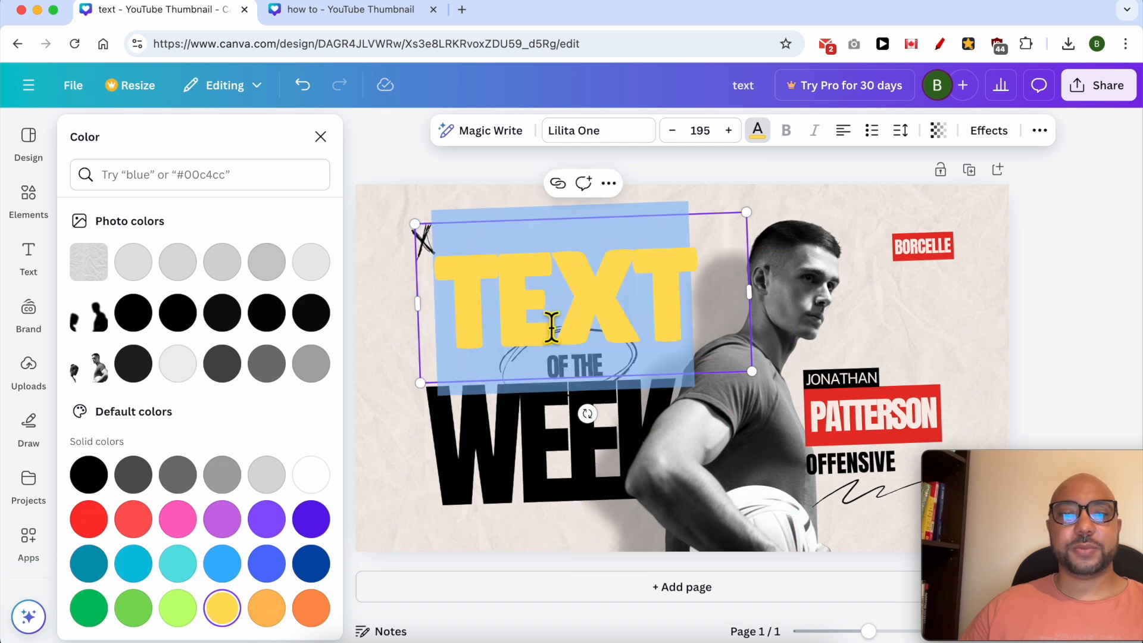
{"action": "left_click", "coordinate": [91, 521]}
{"action": "left_click", "coordinate": [96, 566]}
{"action": "left_click", "coordinate": [89, 519]}
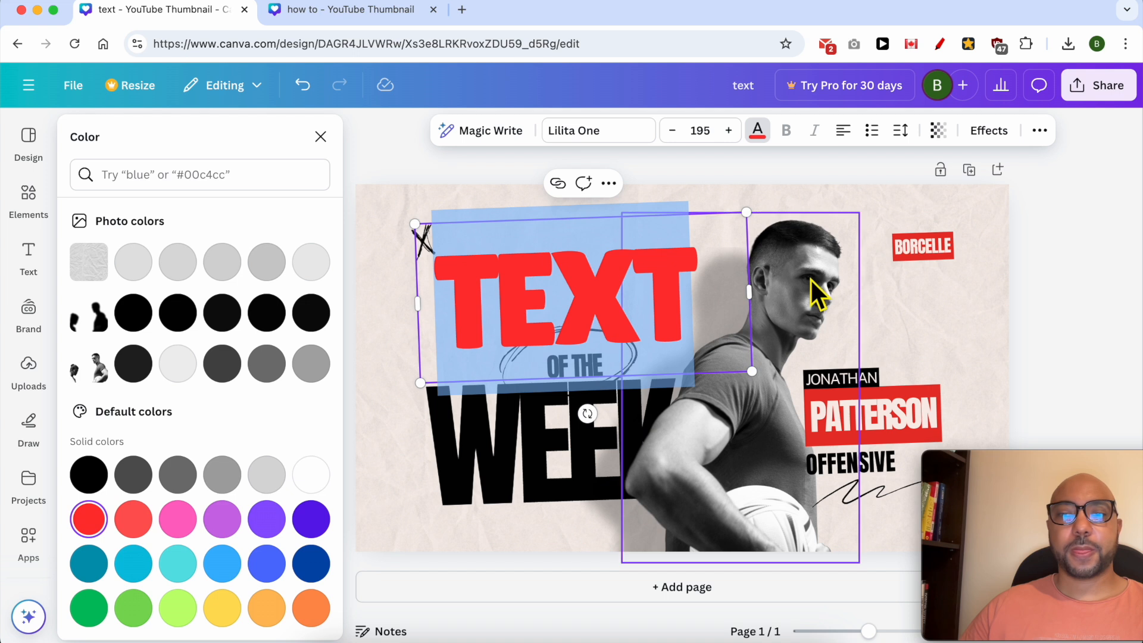
Delete the photo of the player holding the ball, keeping his shadow on the page.
{"action": "left_click", "coordinate": [881, 286]}
{"action": "left_click", "coordinate": [733, 276]}
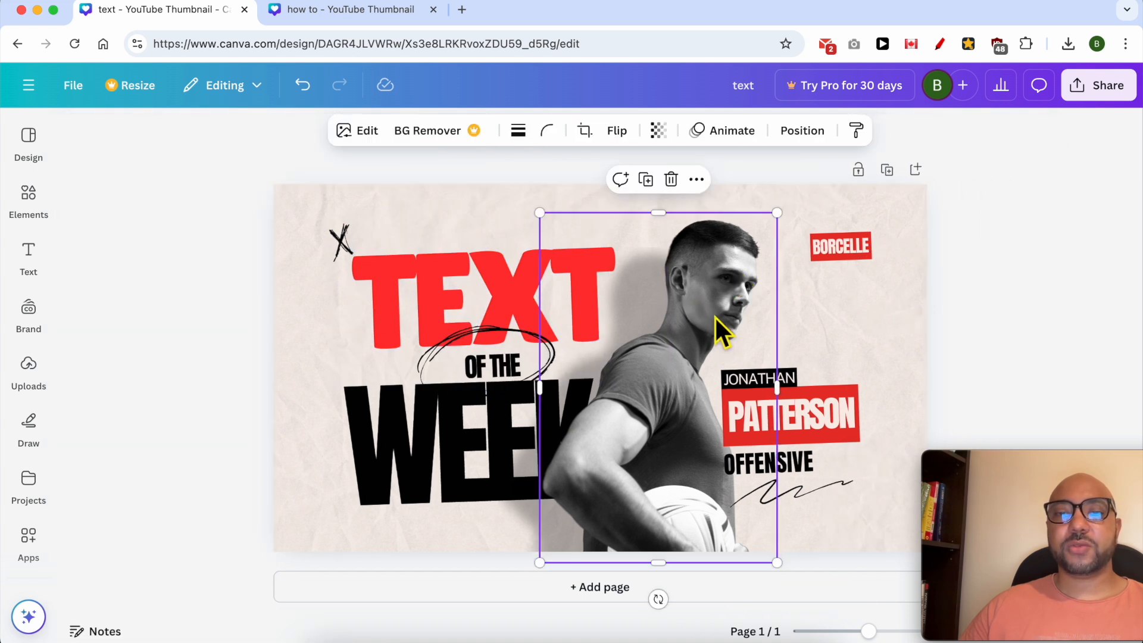
{"action": "left_click", "coordinate": [671, 179]}
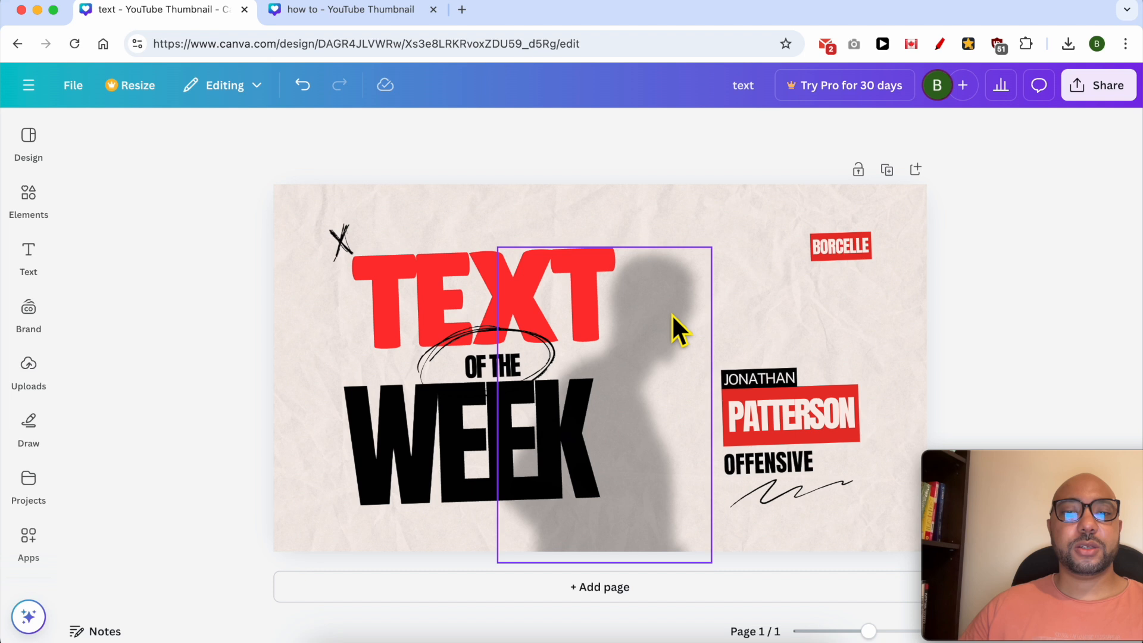
Add the uploaded cutout portrait of the man in the black T-shirt, enlarge it and place it beside the headline text.
{"action": "mouse_move", "coordinate": [28, 367]}
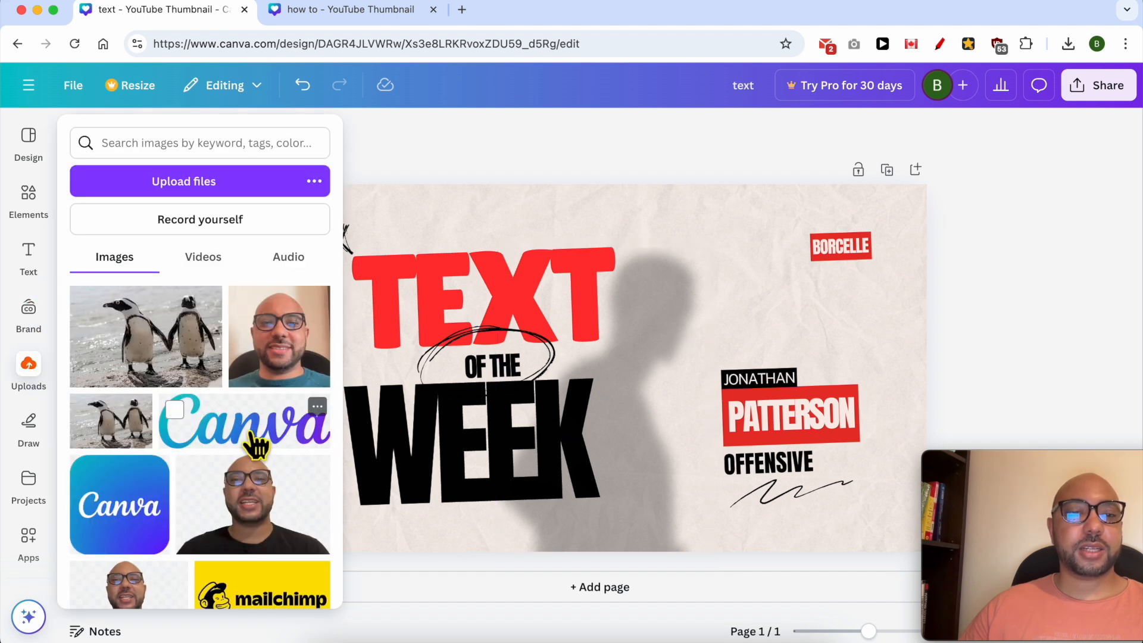
{"action": "scroll", "coordinate": [241, 440], "scroll_direction": "down", "scroll_amount": 3}
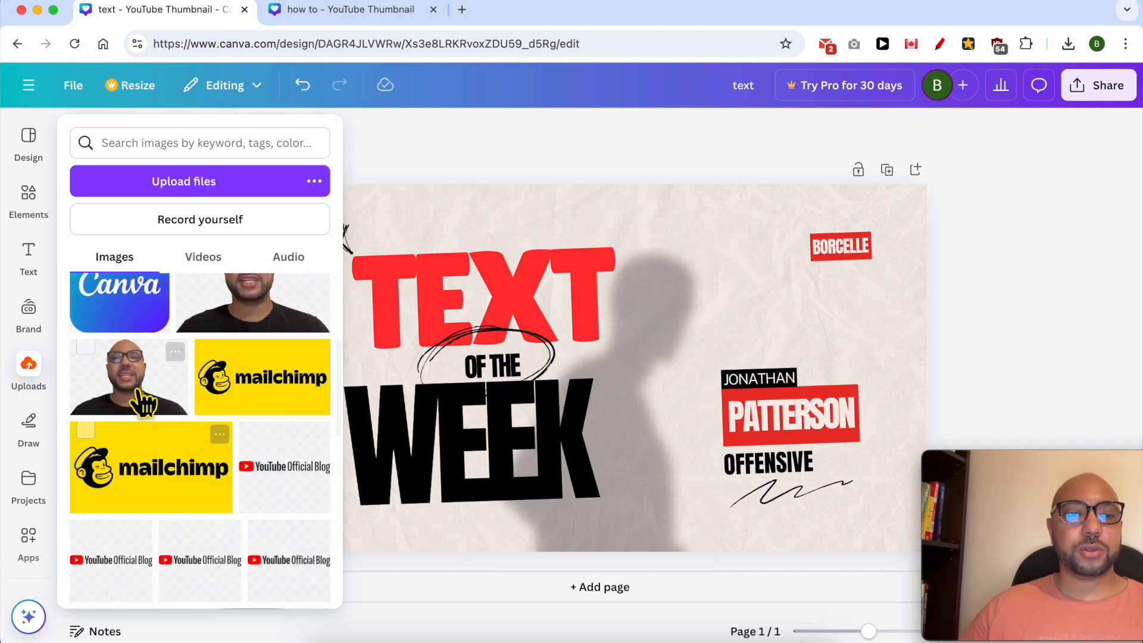
{"action": "scroll", "coordinate": [139, 393], "scroll_direction": "up", "scroll_amount": 3}
{"action": "left_click", "coordinate": [309, 497]}
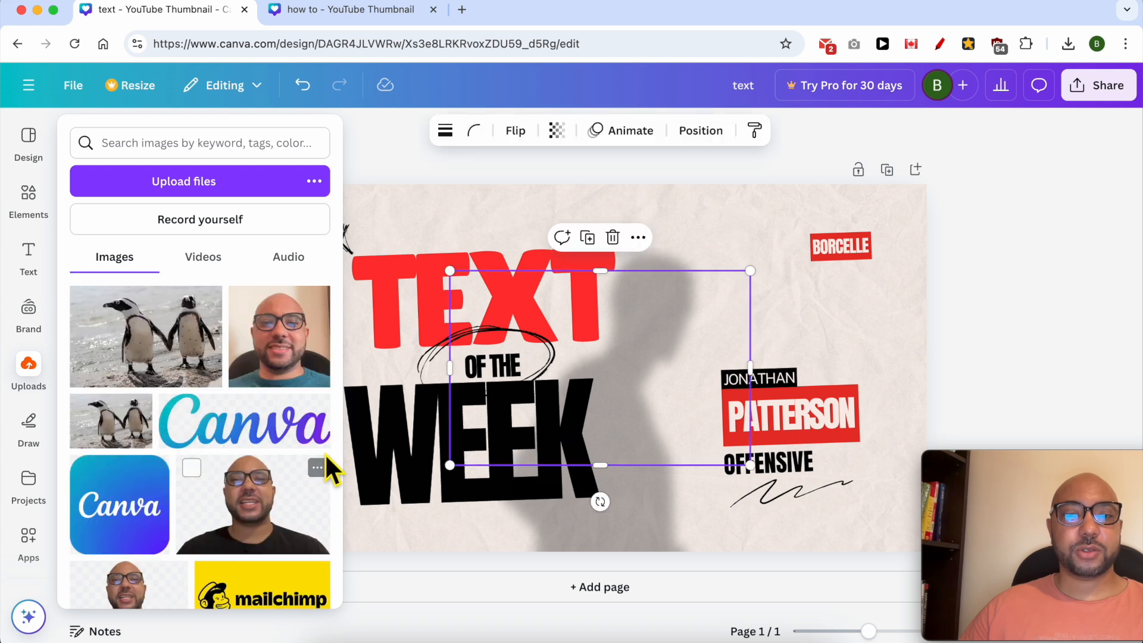
{"action": "left_click_drag", "start_coordinate": [766, 281], "coordinate": [848, 209]}
{"action": "left_click_drag", "start_coordinate": [661, 311], "coordinate": [685, 389]}
{"action": "left_click_drag", "start_coordinate": [879, 311], "coordinate": [927, 281]}
{"action": "left_click_drag", "start_coordinate": [694, 320], "coordinate": [707, 322]}
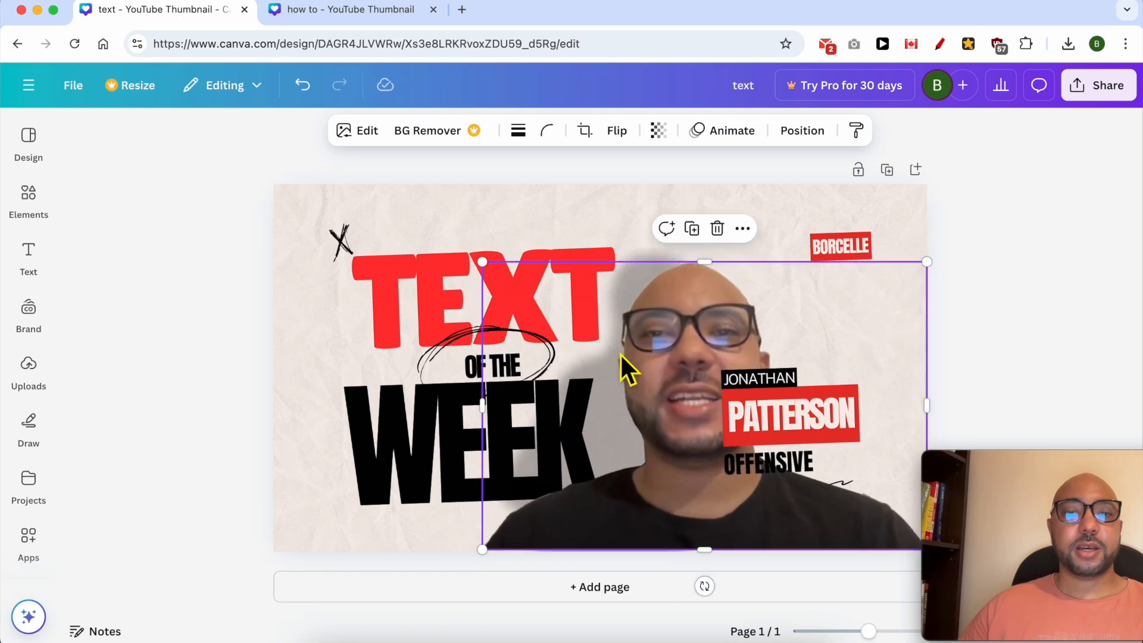
Delete the leftover player shadow behind the portrait, and reposition the portrait beside the headline.
{"action": "left_click", "coordinate": [641, 250]}
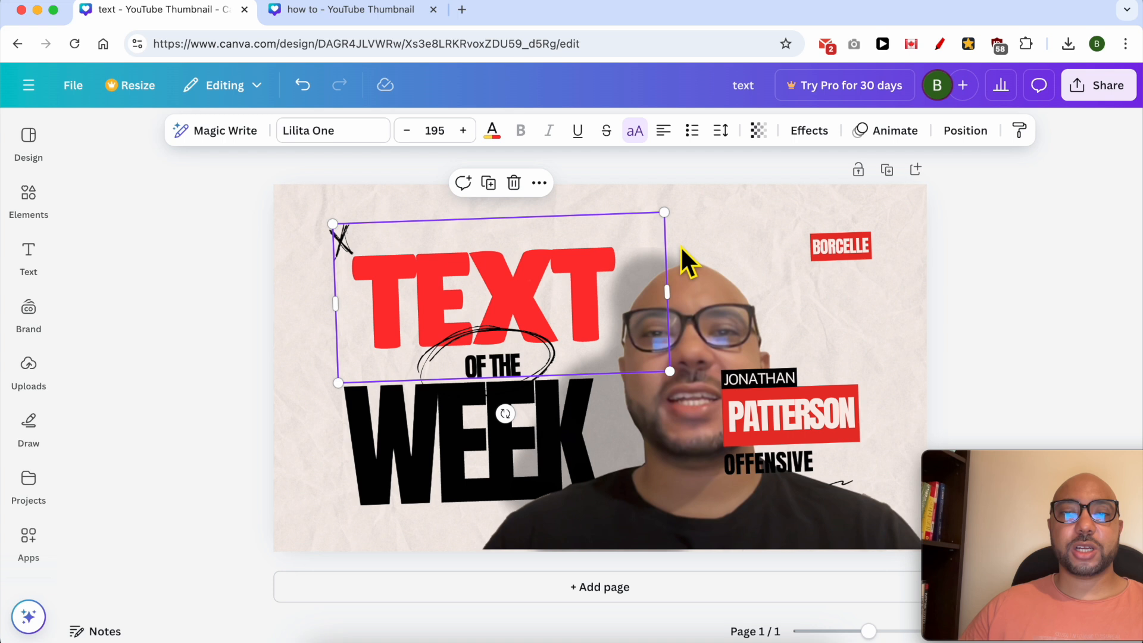
{"action": "left_click", "coordinate": [688, 239]}
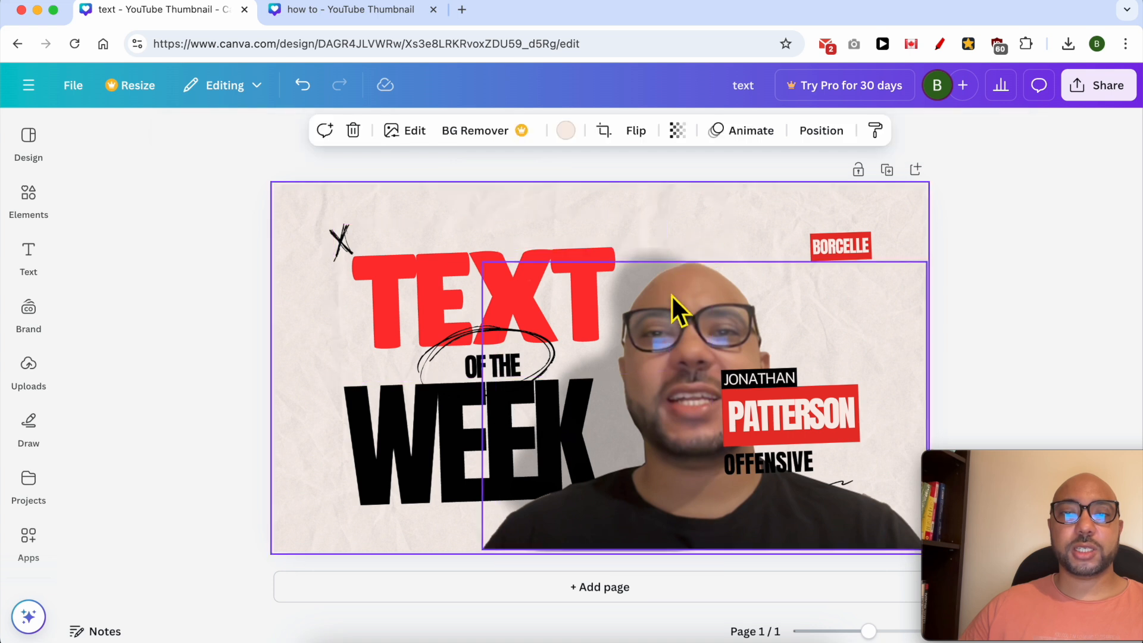
{"action": "left_click_drag", "start_coordinate": [694, 307], "coordinate": [801, 308]}
{"action": "left_click", "coordinate": [661, 244]}
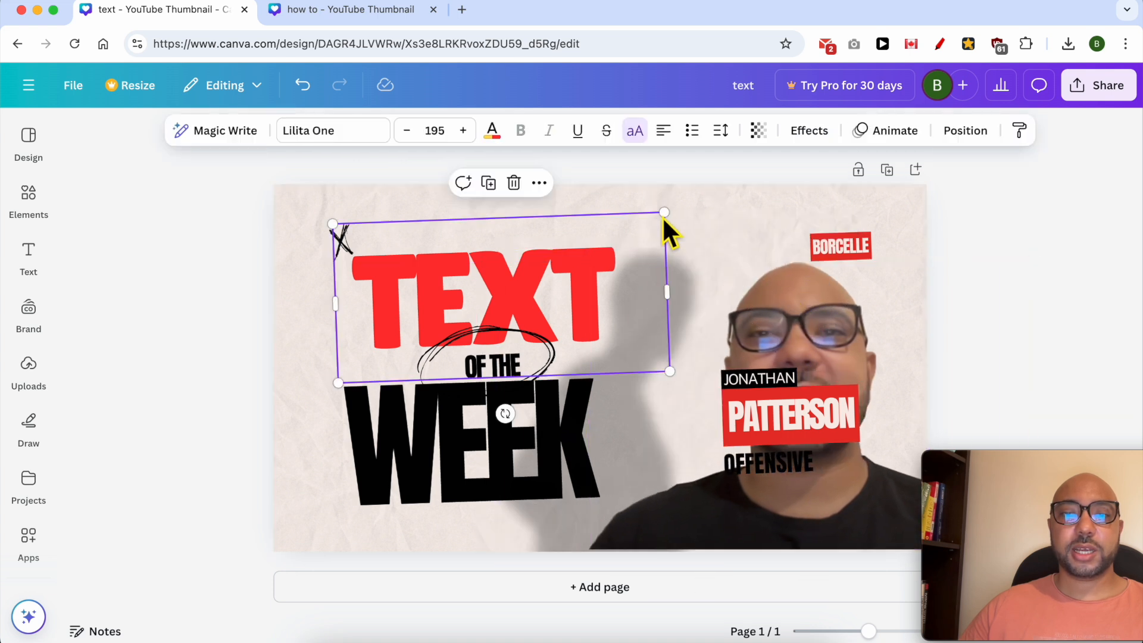
{"action": "left_click", "coordinate": [684, 248]}
{"action": "left_click", "coordinate": [680, 266]}
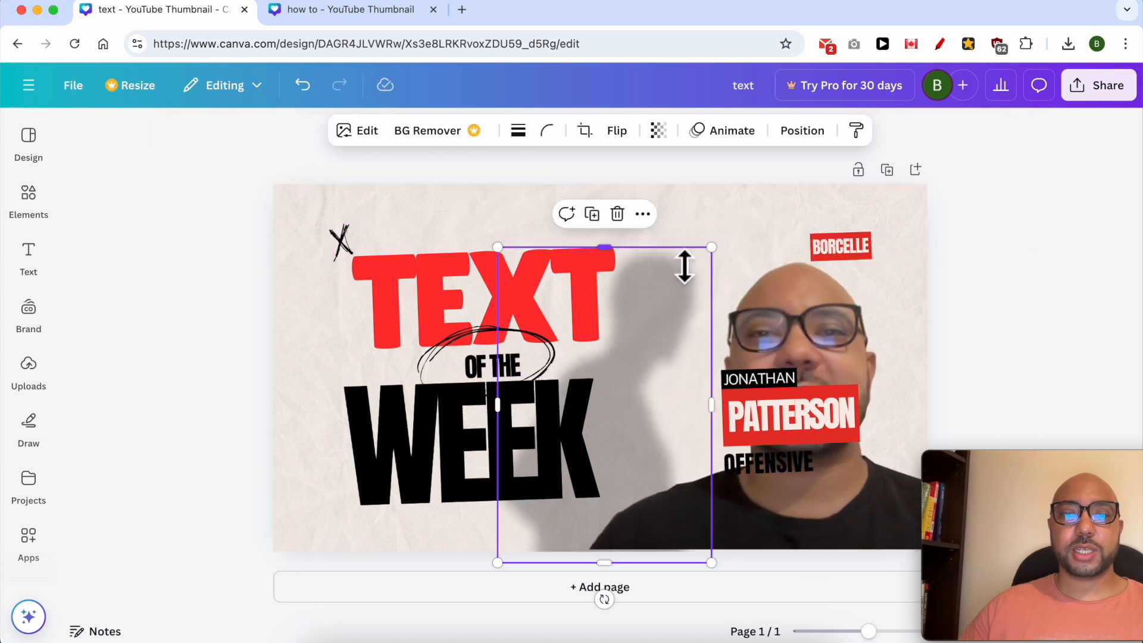
{"action": "key", "text": "Delete"}
{"action": "left_click_drag", "start_coordinate": [799, 324], "coordinate": [723, 308]}
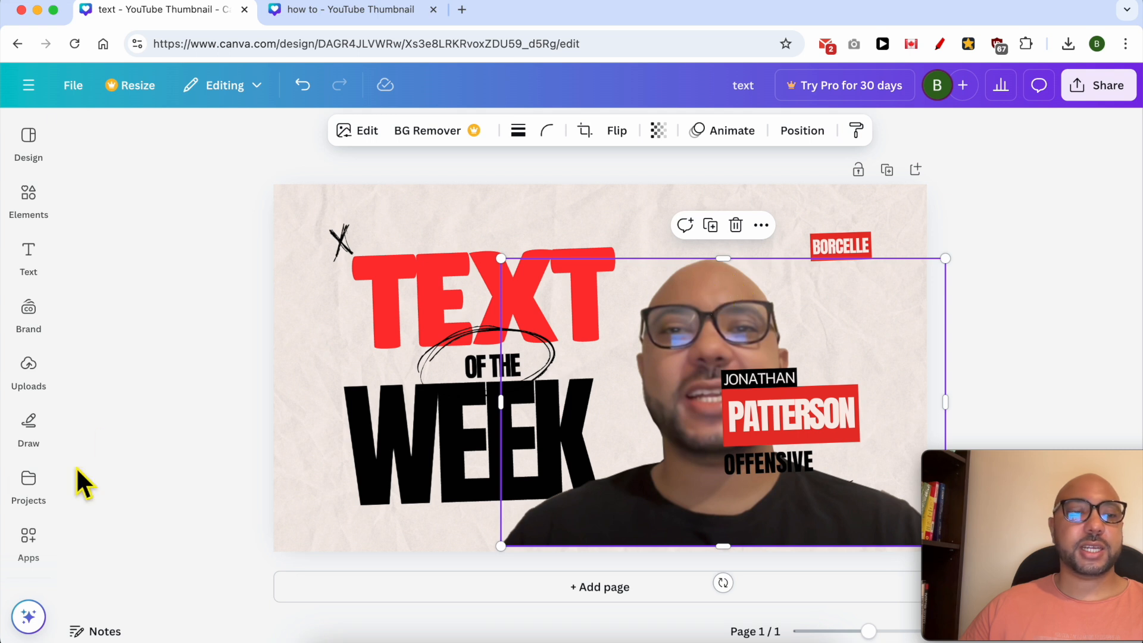
Try the Glow, Drop, Outline and Curved shadow effects on the portrait photo.
{"action": "left_click", "coordinate": [28, 539]}
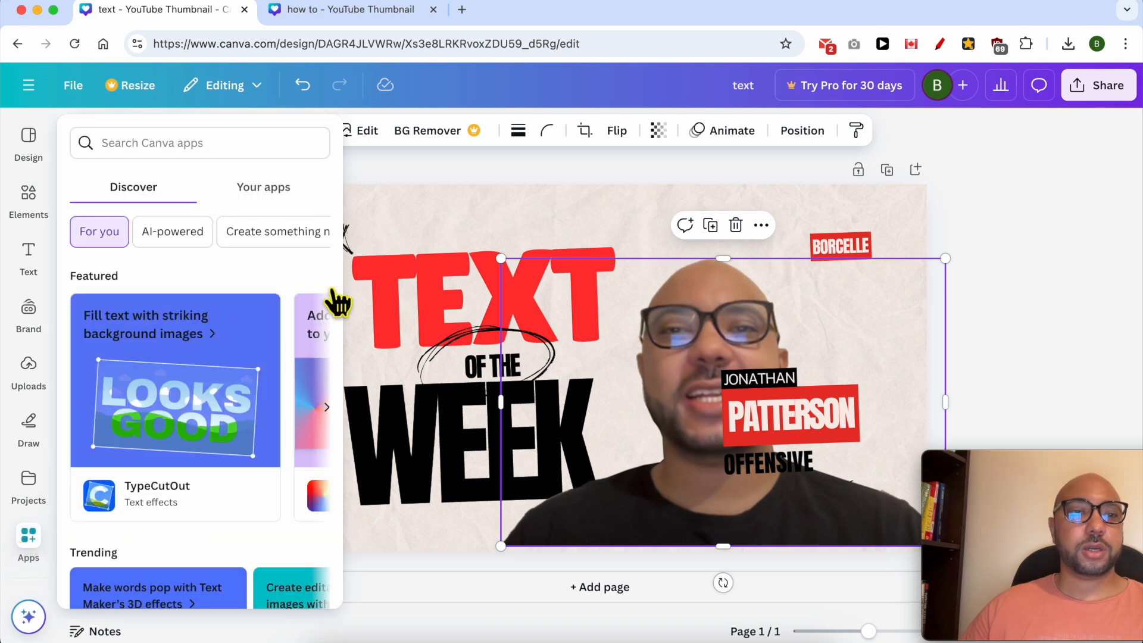
{"action": "left_click", "coordinate": [360, 132]}
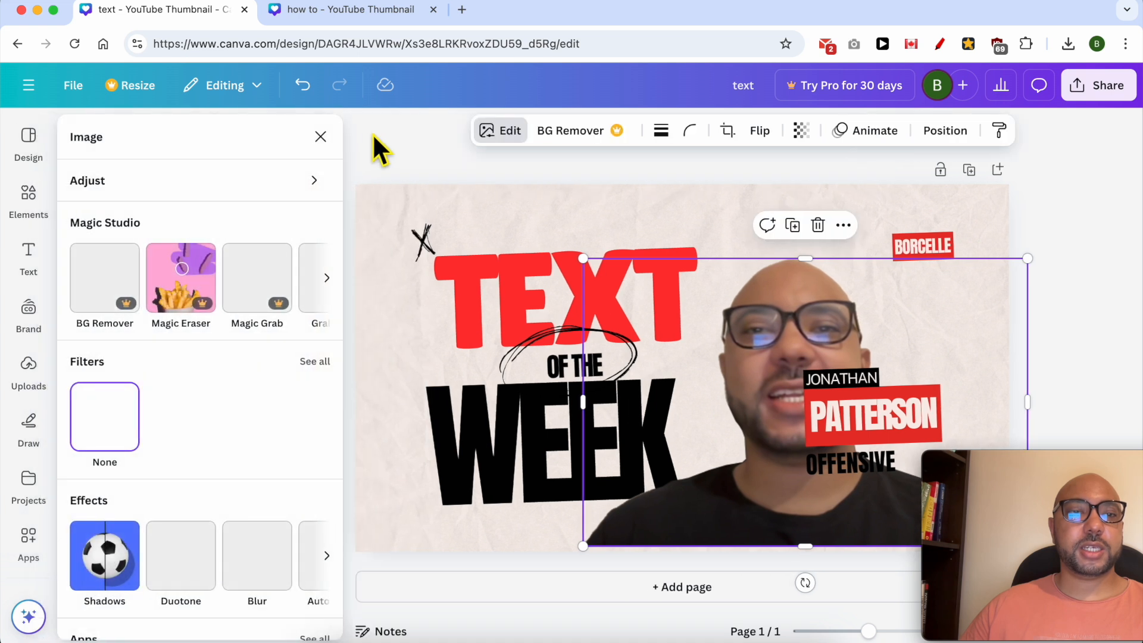
{"action": "scroll", "coordinate": [144, 484], "scroll_direction": "down", "scroll_amount": 2}
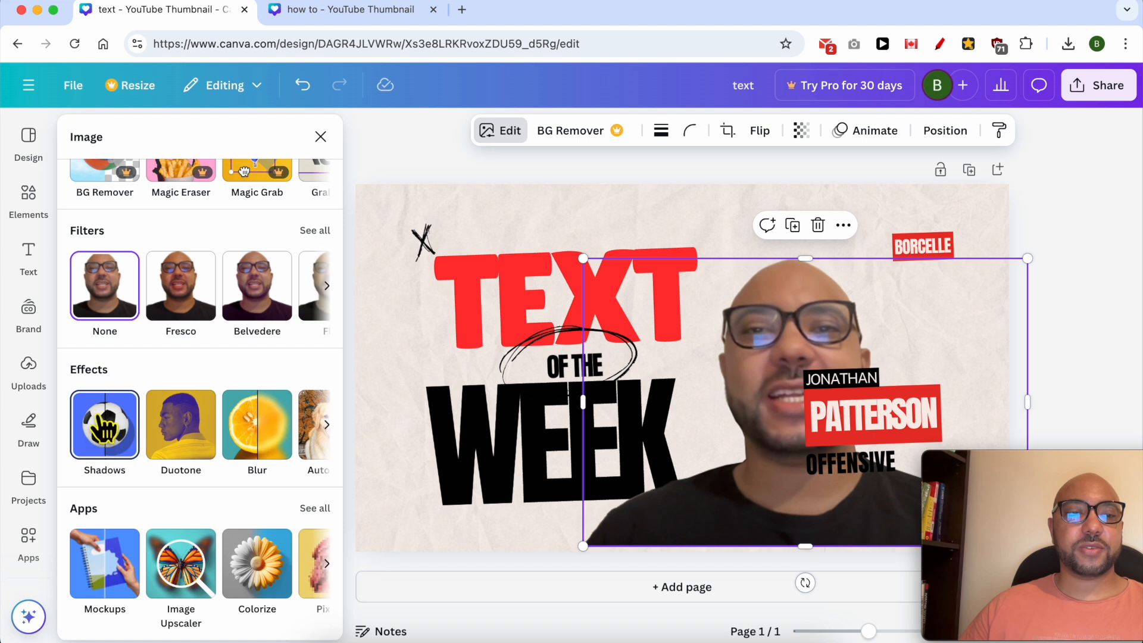
{"action": "left_click", "coordinate": [105, 429]}
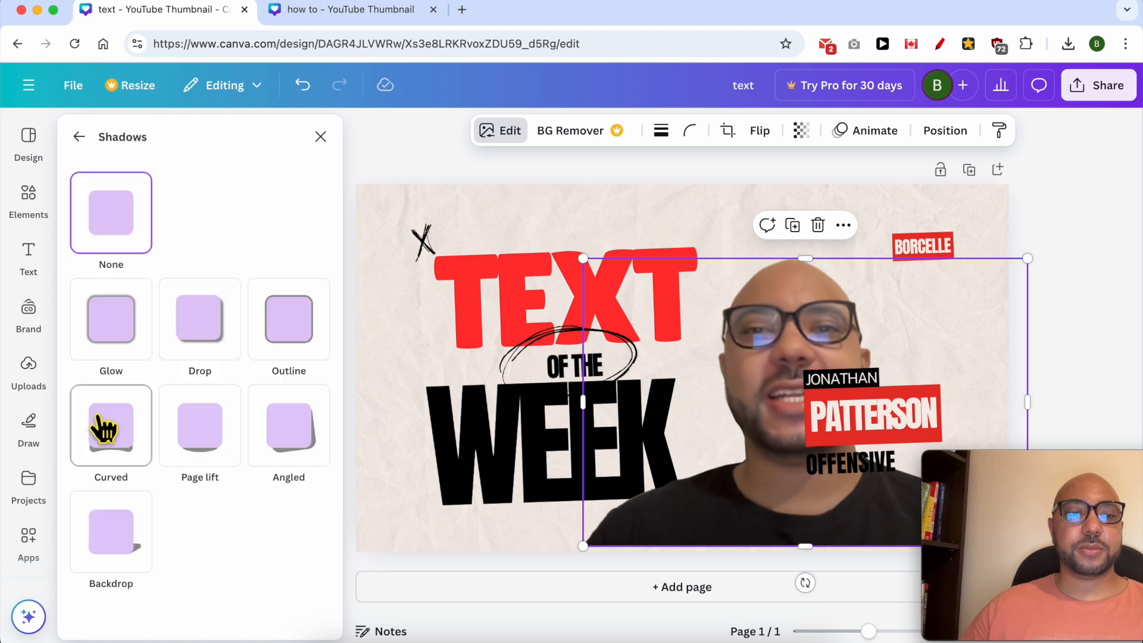
{"action": "left_click", "coordinate": [125, 338]}
{"action": "left_click", "coordinate": [198, 326]}
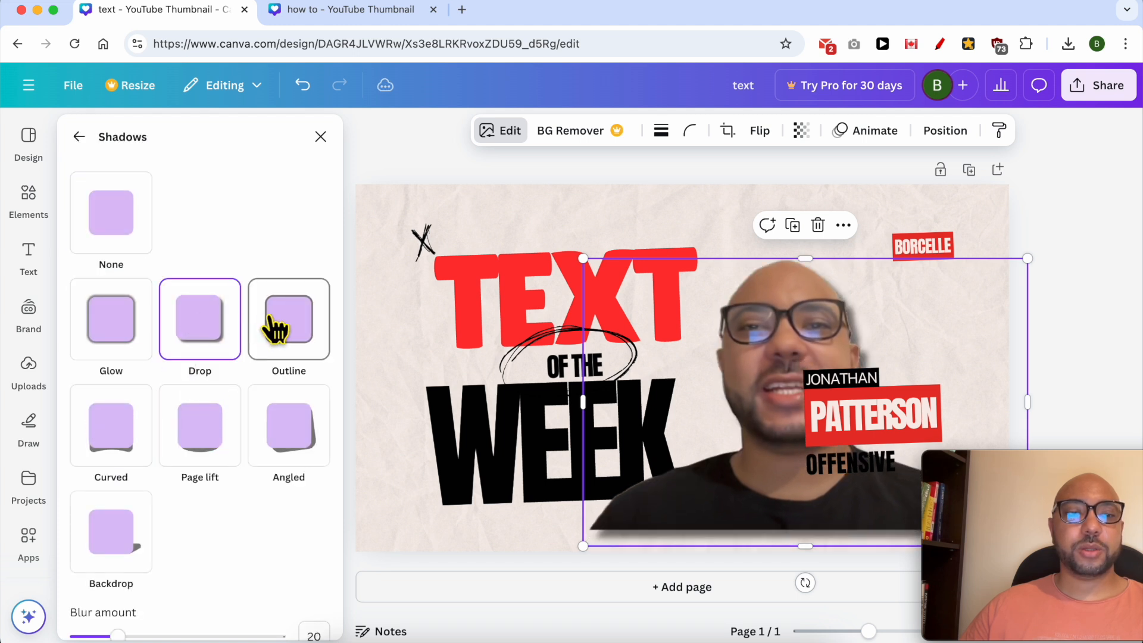
{"action": "left_click", "coordinate": [269, 324]}
{"action": "left_click", "coordinate": [203, 324]}
{"action": "left_click", "coordinate": [284, 321]}
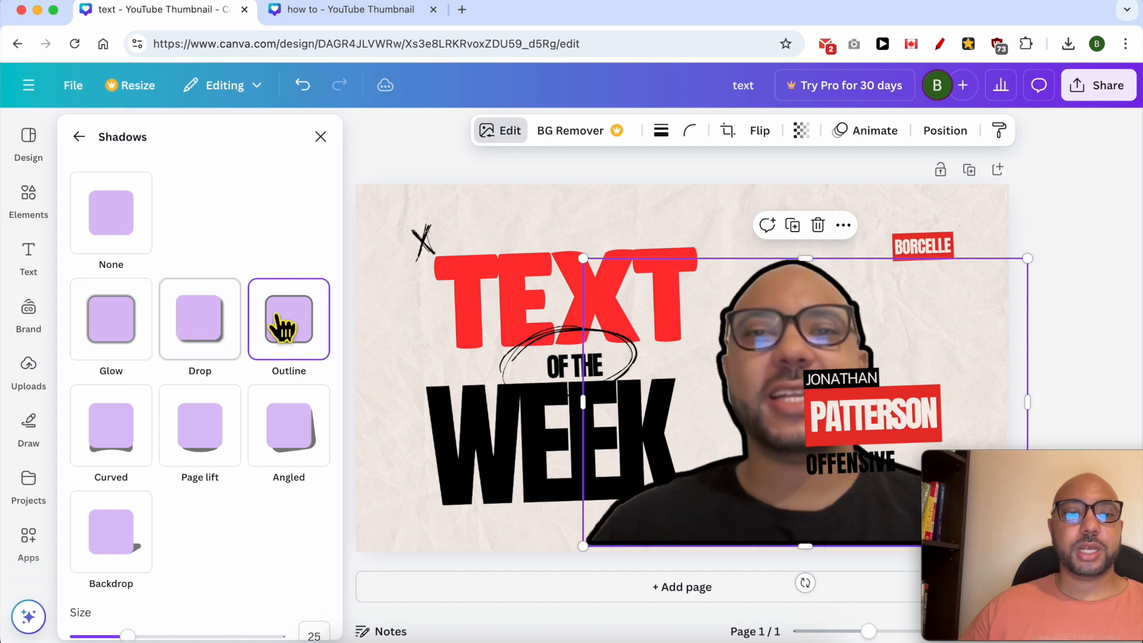
{"action": "left_click", "coordinate": [119, 435]}
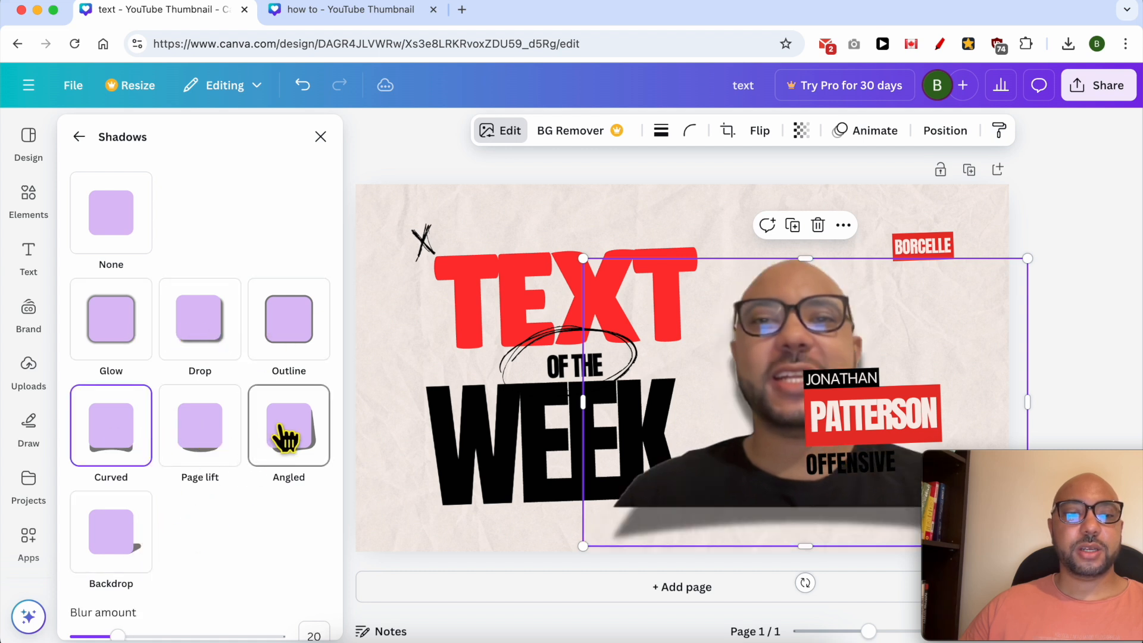
Apply a Backdrop shadow to the portrait with blur amount 15 and intensity 14, trying direction -33 before setting it to 33.
{"action": "left_click", "coordinate": [113, 543]}
{"action": "scroll", "coordinate": [169, 495], "scroll_direction": "down", "scroll_amount": 4}
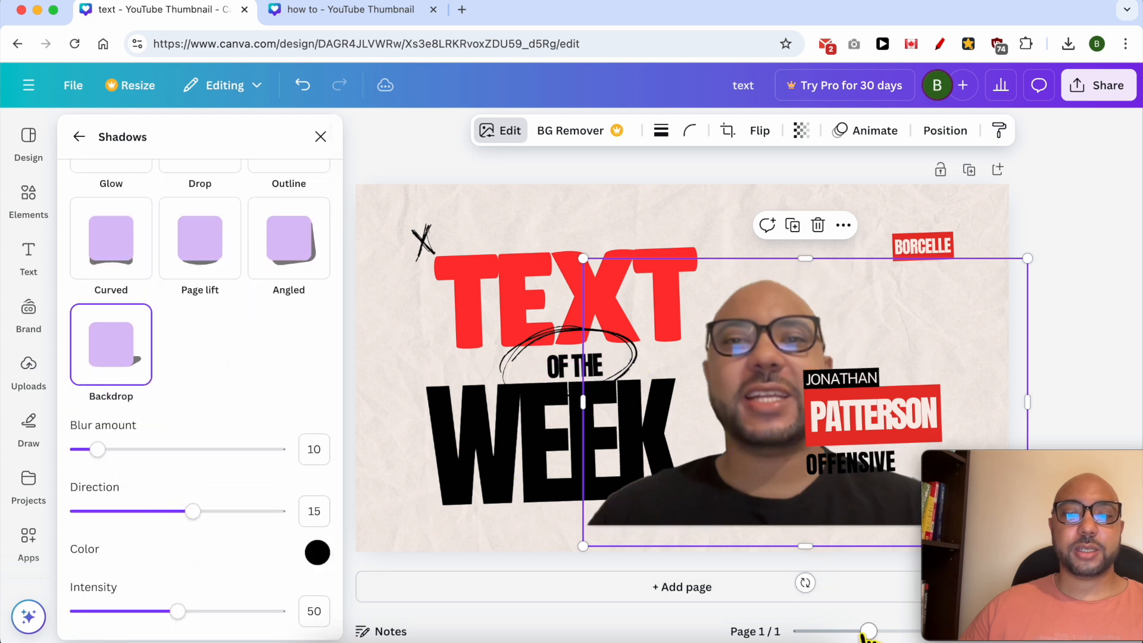
{"action": "mouse_move", "coordinate": [101, 458]}
{"action": "left_mouse_down"}
{"action": "mouse_move", "coordinate": [221, 458]}
{"action": "mouse_move", "coordinate": [109, 450]}
{"action": "left_mouse_up"}
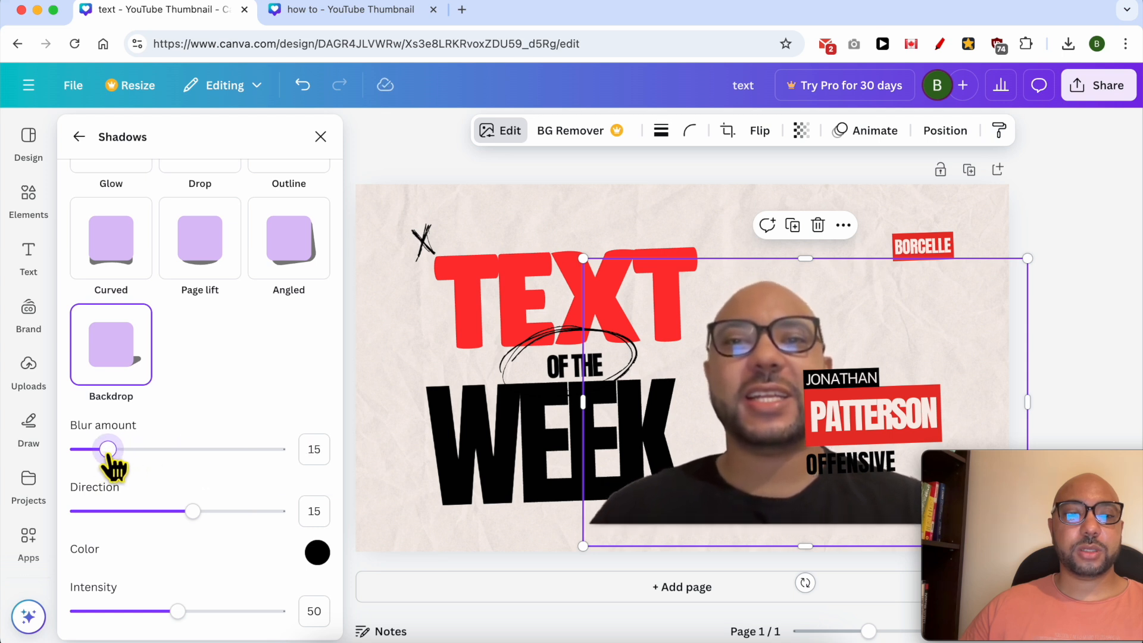
{"action": "left_click_drag", "start_coordinate": [191, 510], "coordinate": [145, 511]}
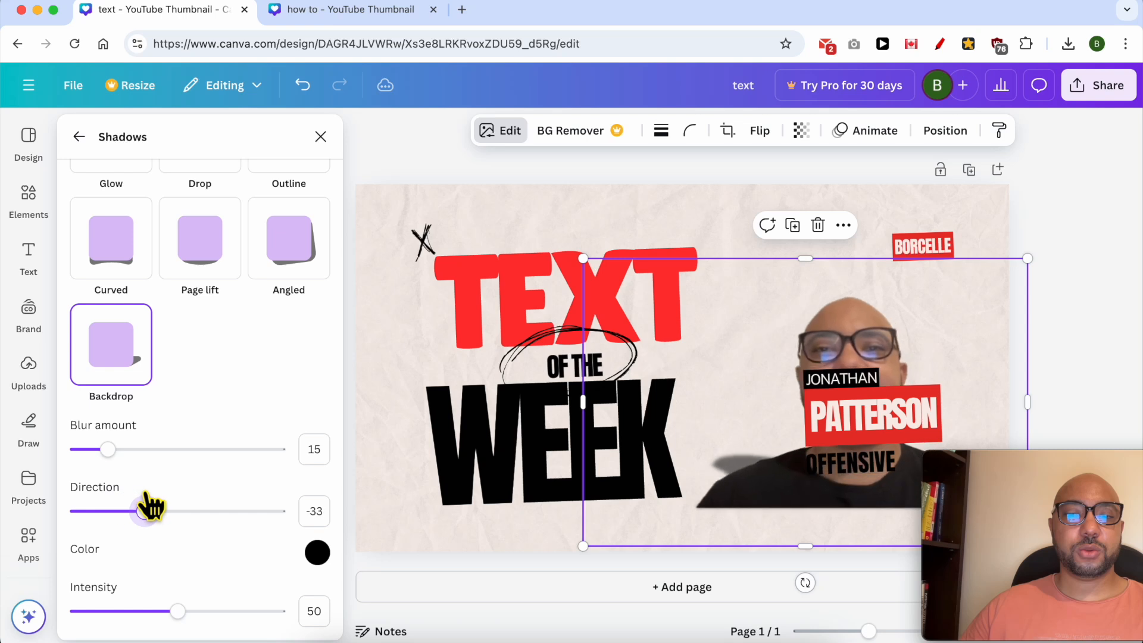
{"action": "left_click_drag", "start_coordinate": [177, 611], "coordinate": [106, 612]}
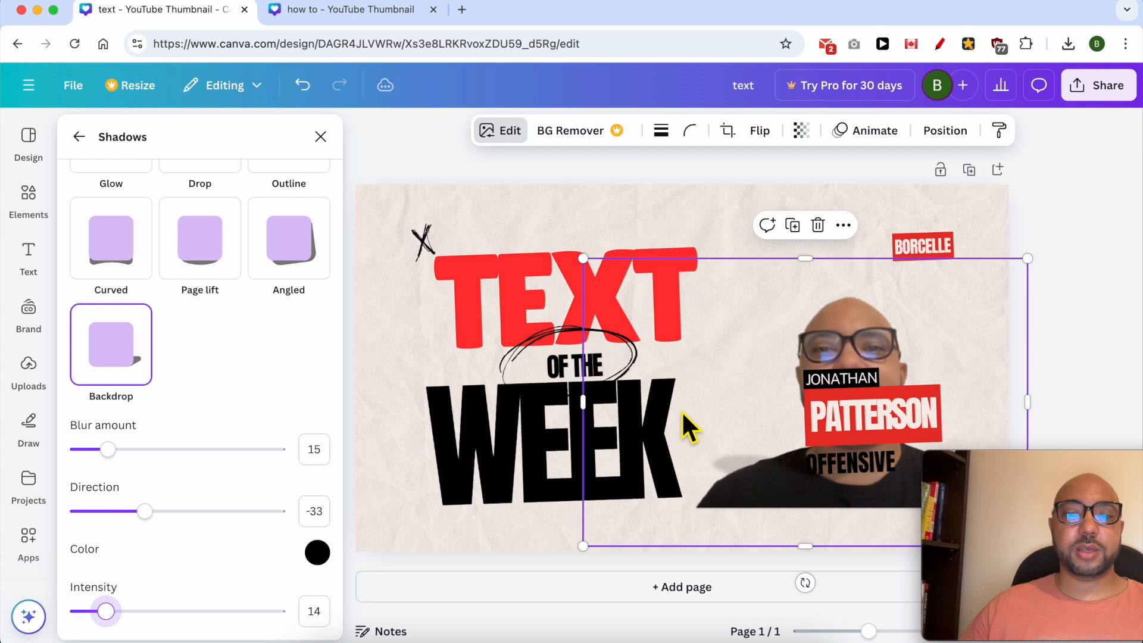
{"action": "left_click_drag", "start_coordinate": [145, 511], "coordinate": [211, 511]}
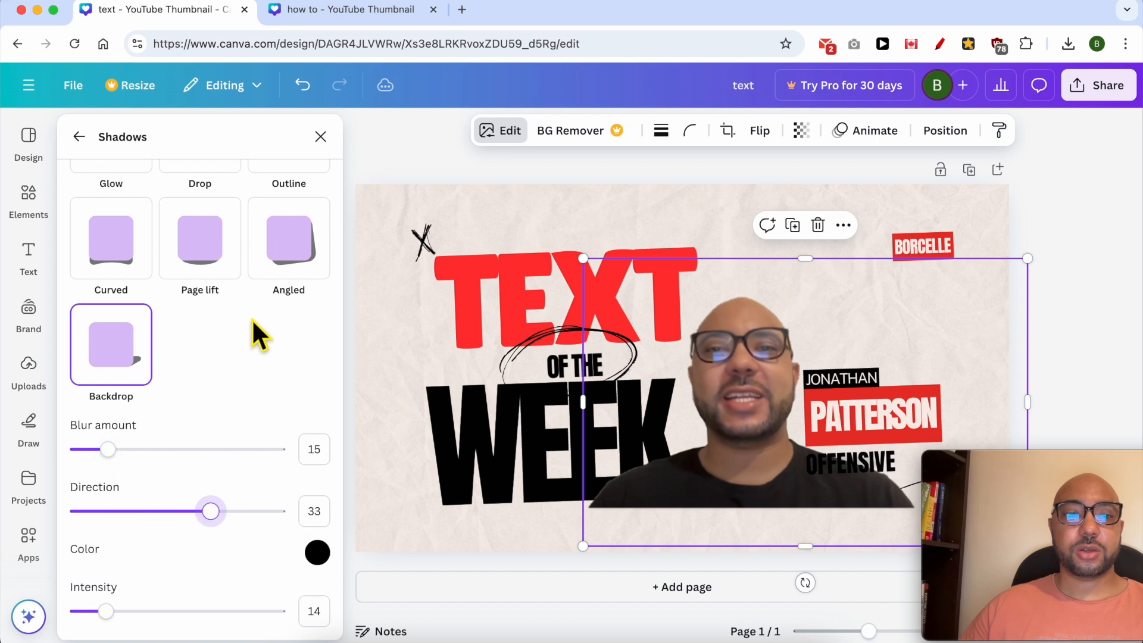
Try the Angled shadow on the portrait, settle on the Curved shadow, and move the photo slightly down.
{"action": "left_click", "coordinate": [286, 248]}
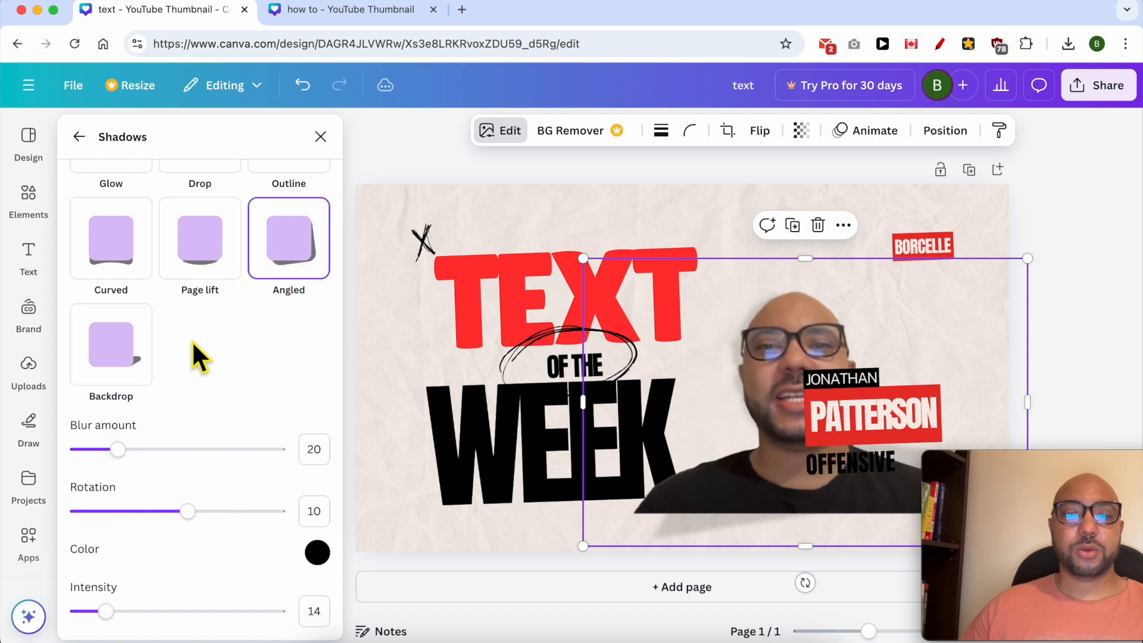
{"action": "left_click", "coordinate": [123, 247]}
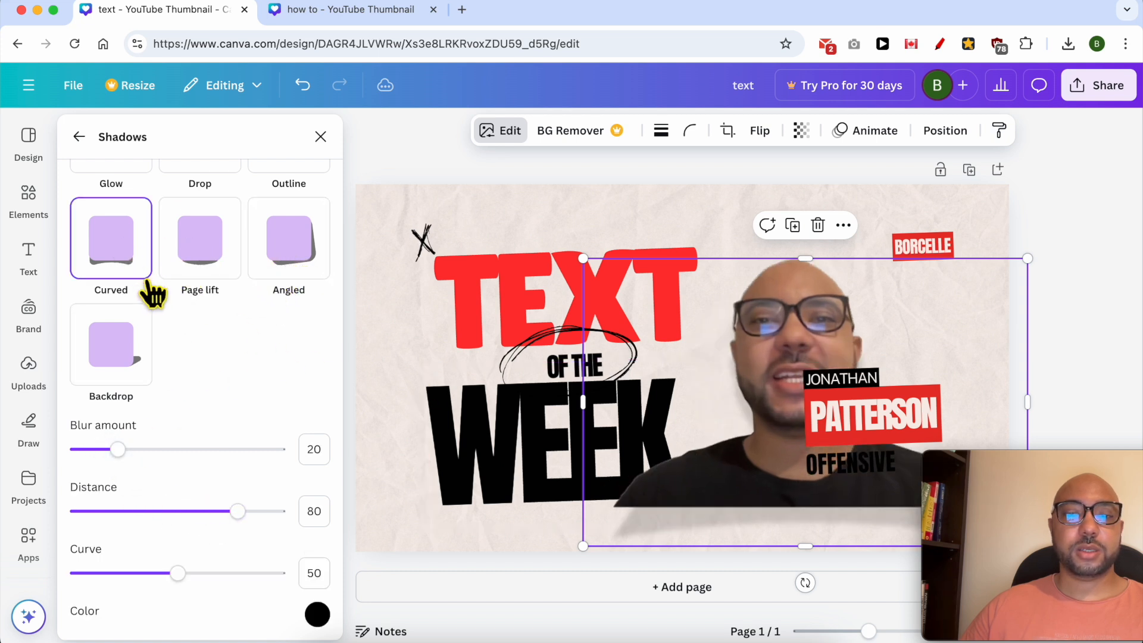
{"action": "left_click_drag", "start_coordinate": [761, 360], "coordinate": [753, 379]}
{"action": "left_click", "coordinate": [1105, 334]}
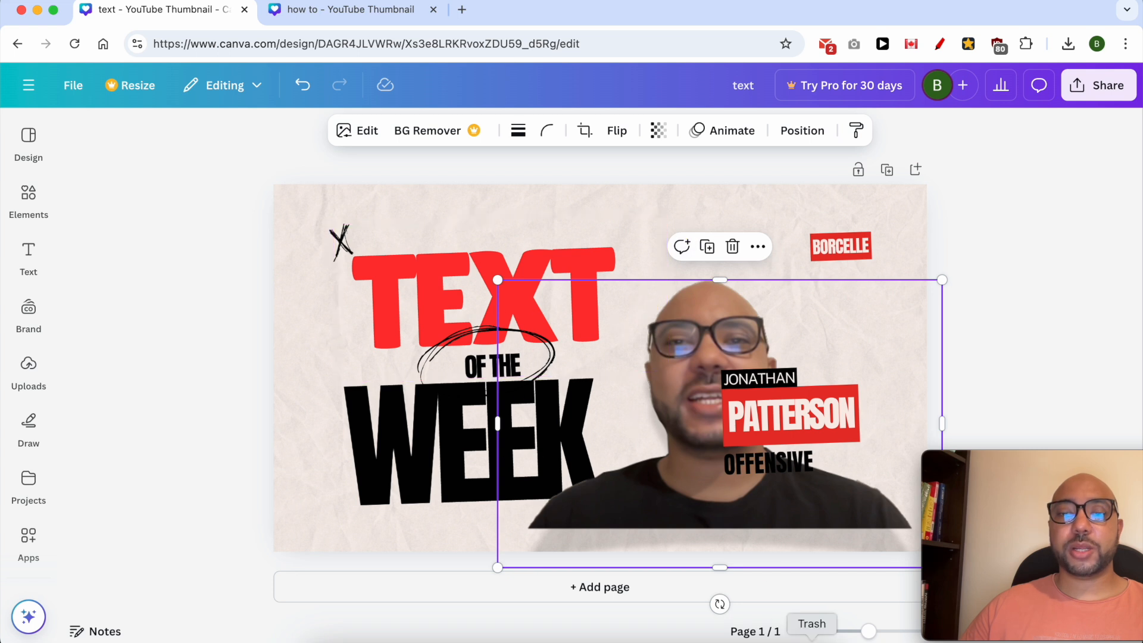
Delete the crumpled-paper background image from the page.
{"action": "mouse_move", "coordinate": [870, 631]}
{"action": "left_mouse_down"}
{"action": "mouse_move", "coordinate": [850, 631]}
{"action": "mouse_move", "coordinate": [872, 631]}
{"action": "mouse_move", "coordinate": [860, 631]}
{"action": "left_mouse_up"}
{"action": "left_click", "coordinate": [909, 286]}
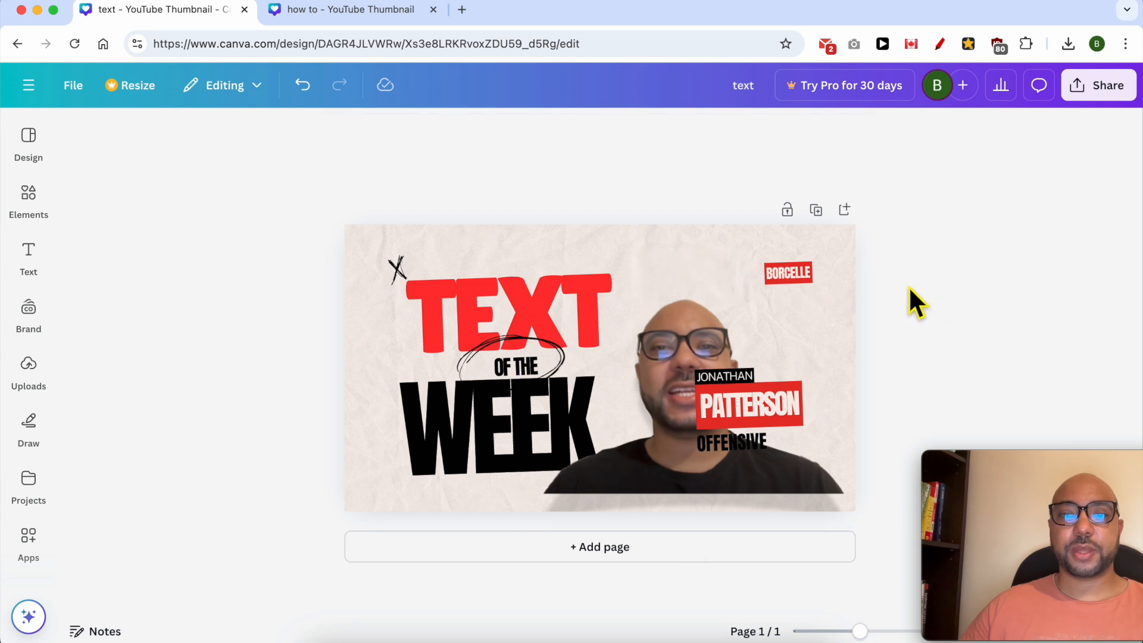
{"action": "left_click", "coordinate": [495, 235]}
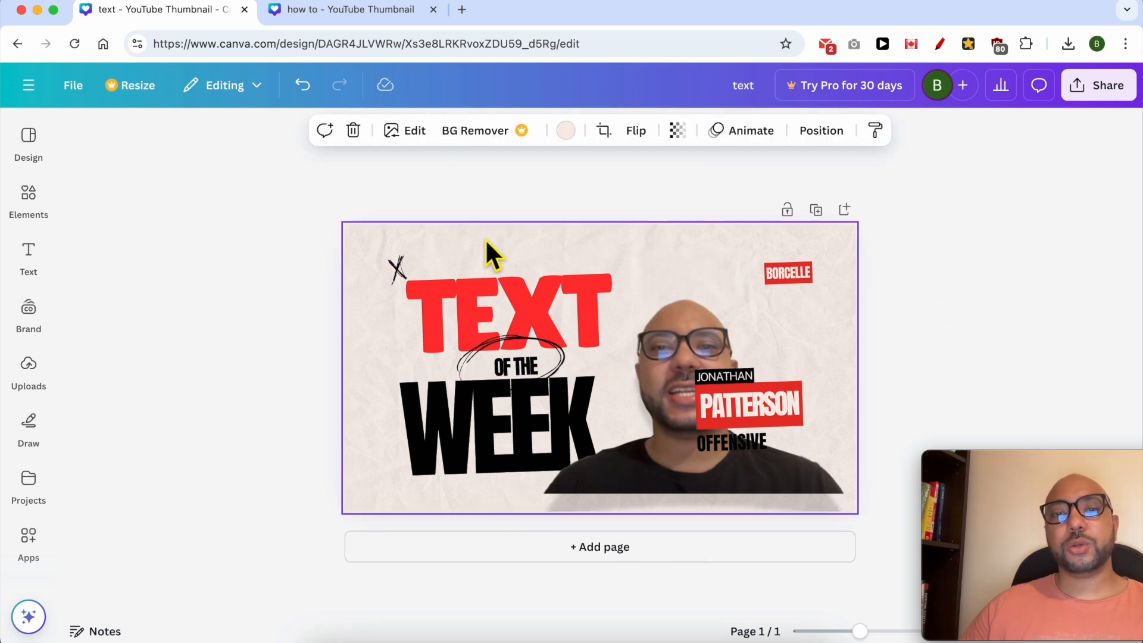
{"action": "left_click", "coordinate": [488, 237]}
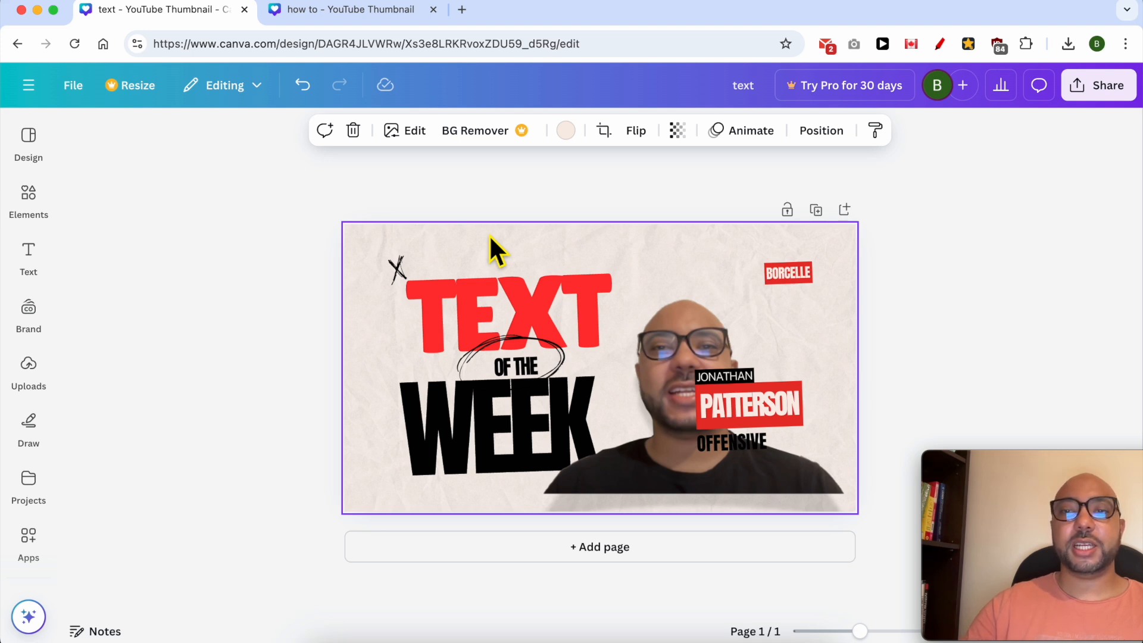
{"action": "key", "text": "Delete"}
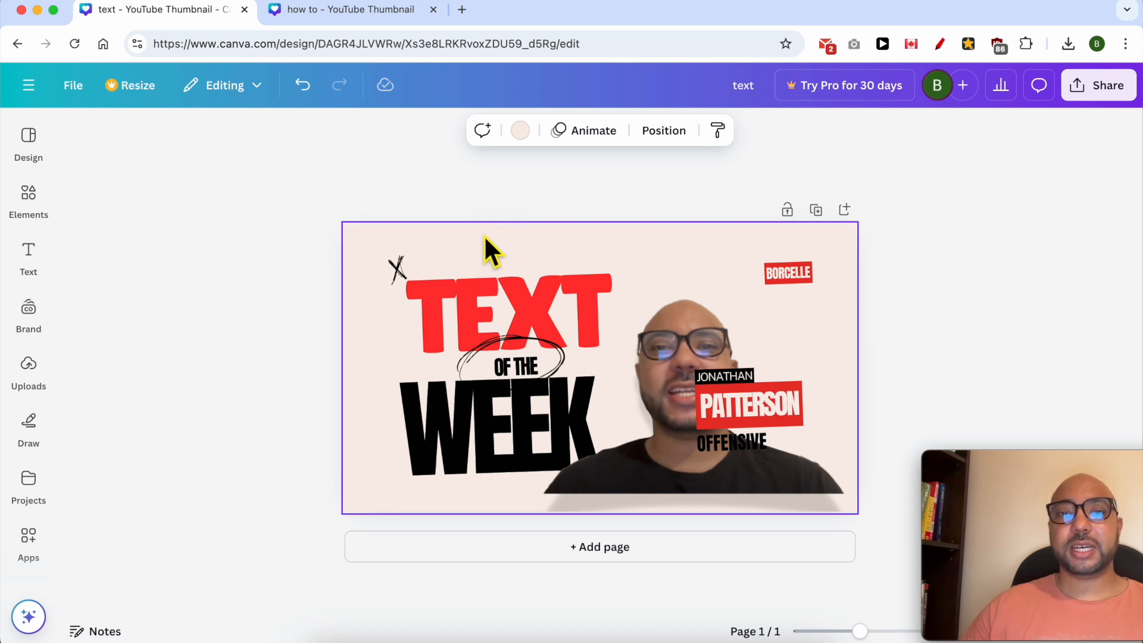
Try yellow, red, beige, pink and coral as the page background color, and settle on the violet from the default solid colors.
{"action": "left_click", "coordinate": [521, 132]}
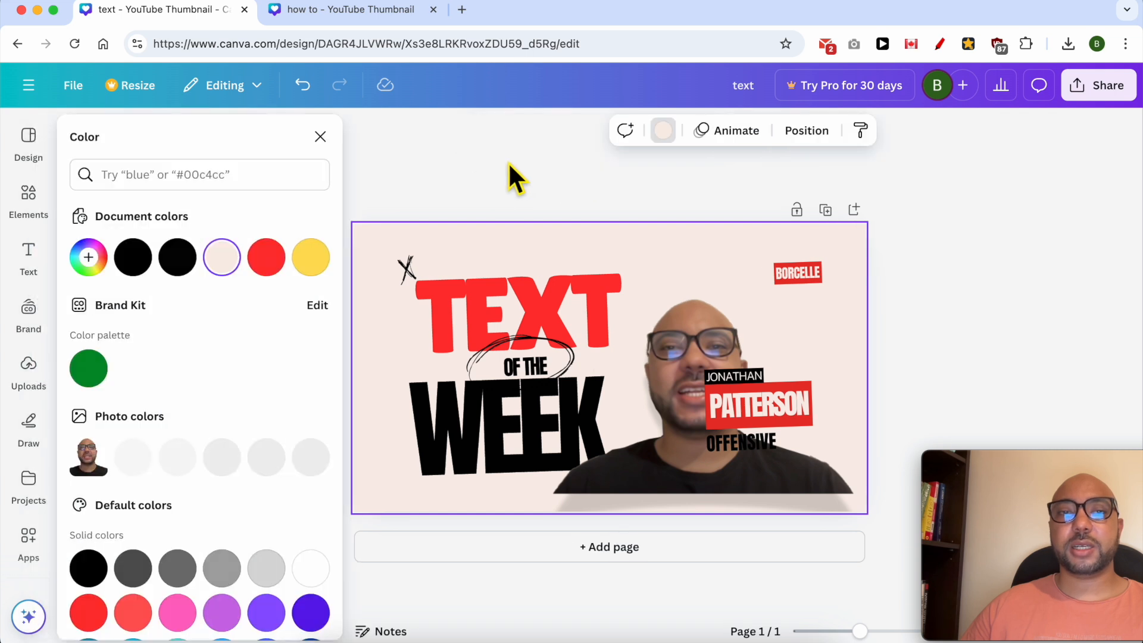
{"action": "left_click", "coordinate": [310, 259]}
{"action": "left_click", "coordinate": [268, 265]}
{"action": "left_click", "coordinate": [222, 265]}
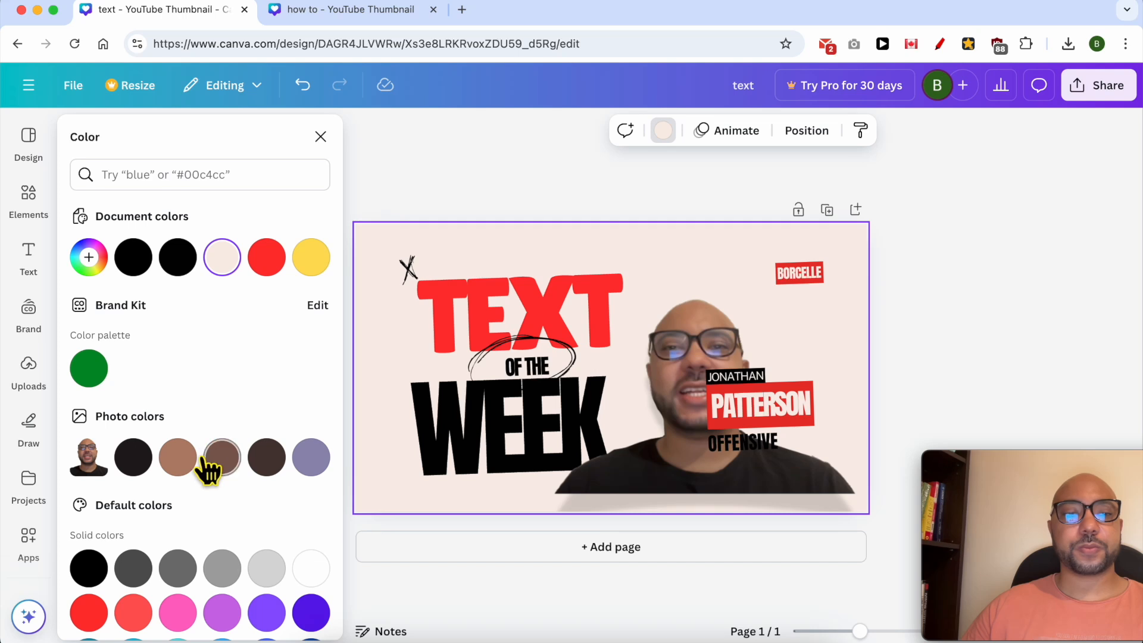
{"action": "left_click", "coordinate": [181, 608]}
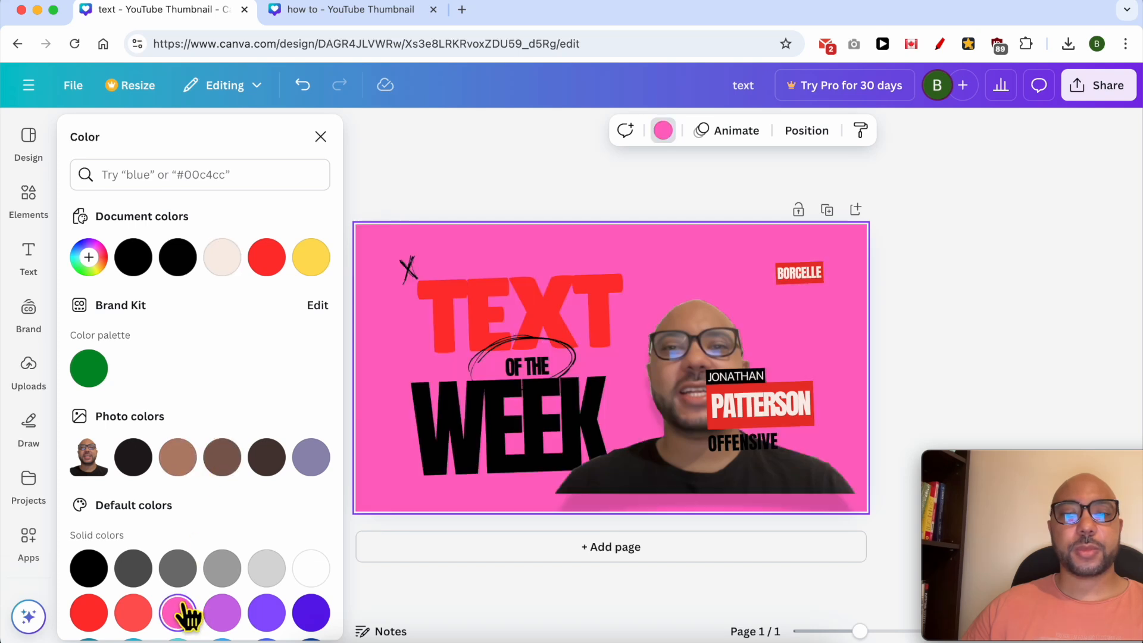
{"action": "left_click", "coordinate": [134, 613]}
{"action": "left_click", "coordinate": [266, 612]}
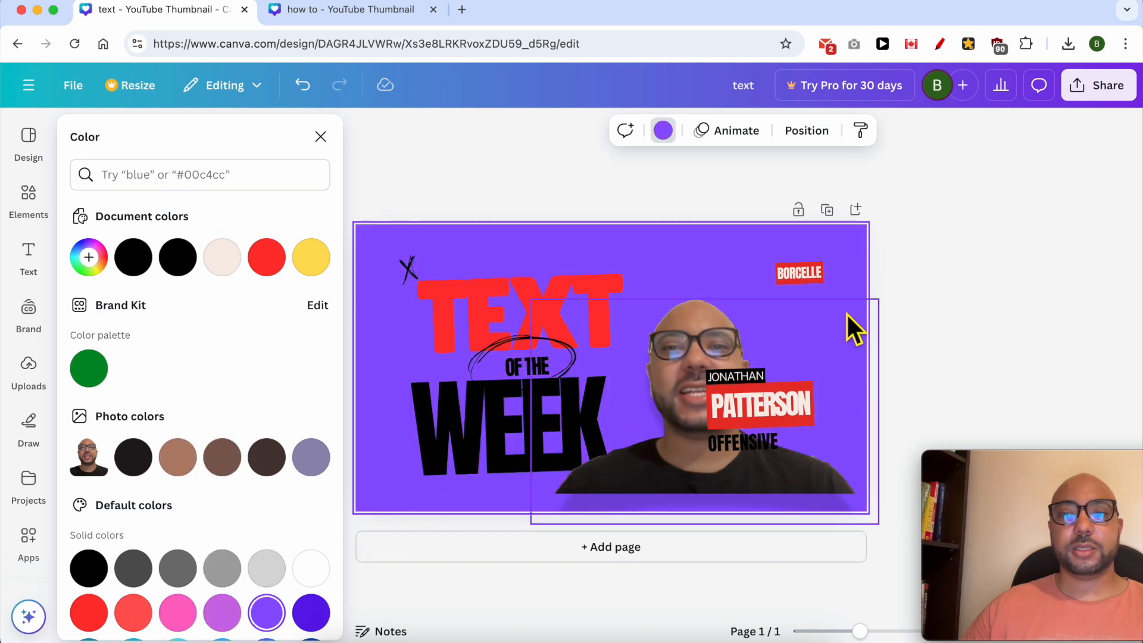
{"action": "key", "text": "Escape"}
Select the red surname label over the portrait and nudge it slightly.
{"action": "left_click", "coordinate": [756, 414]}
{"action": "mouse_move", "coordinate": [756, 413]}
{"action": "left_mouse_down"}
{"action": "mouse_move", "coordinate": [775, 422]}
{"action": "mouse_move", "coordinate": [752, 417]}
{"action": "left_mouse_up"}
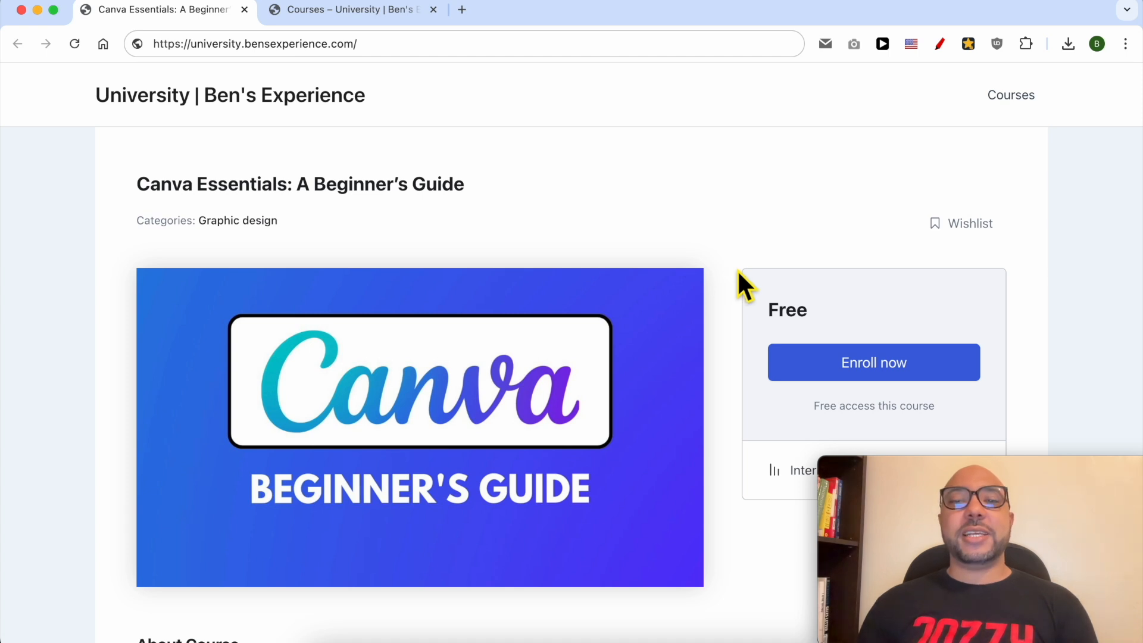
Browse the course content of the Canva Essentials beginner's guide and expand the Basic Canva Operations section.
{"action": "scroll", "coordinate": [726, 292], "scroll_direction": "down", "scroll_amount": 10}
{"action": "scroll", "coordinate": [345, 405], "scroll_direction": "down", "scroll_amount": 1}
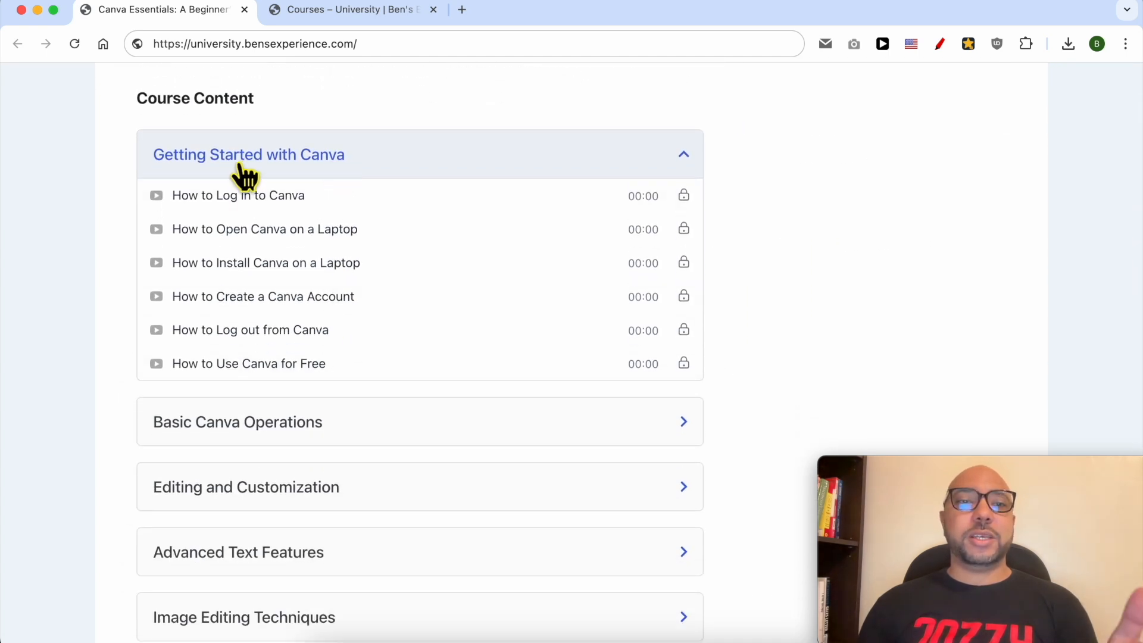
{"action": "left_click", "coordinate": [273, 433]}
{"action": "scroll", "coordinate": [298, 417], "scroll_direction": "down", "scroll_amount": 4}
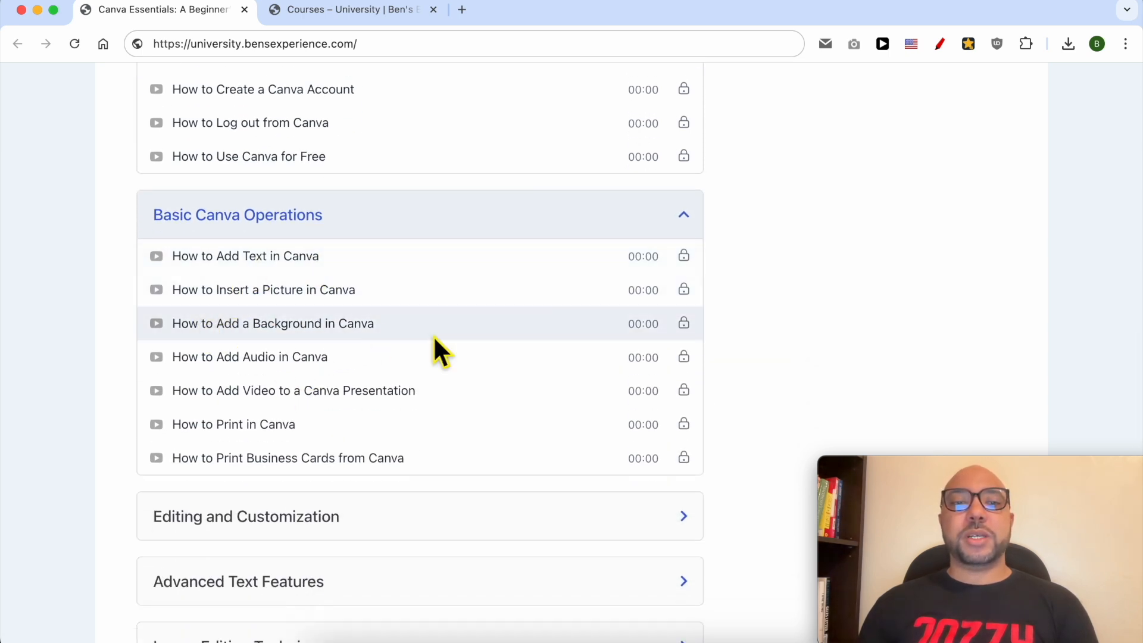
Expand the Editing and Customization and Advanced Text Features sections of the course and look through their lessons.
{"action": "scroll", "coordinate": [357, 402], "scroll_direction": "down", "scroll_amount": 4}
{"action": "left_click", "coordinate": [302, 331]}
{"action": "scroll", "coordinate": [352, 378], "scroll_direction": "down", "scroll_amount": 3}
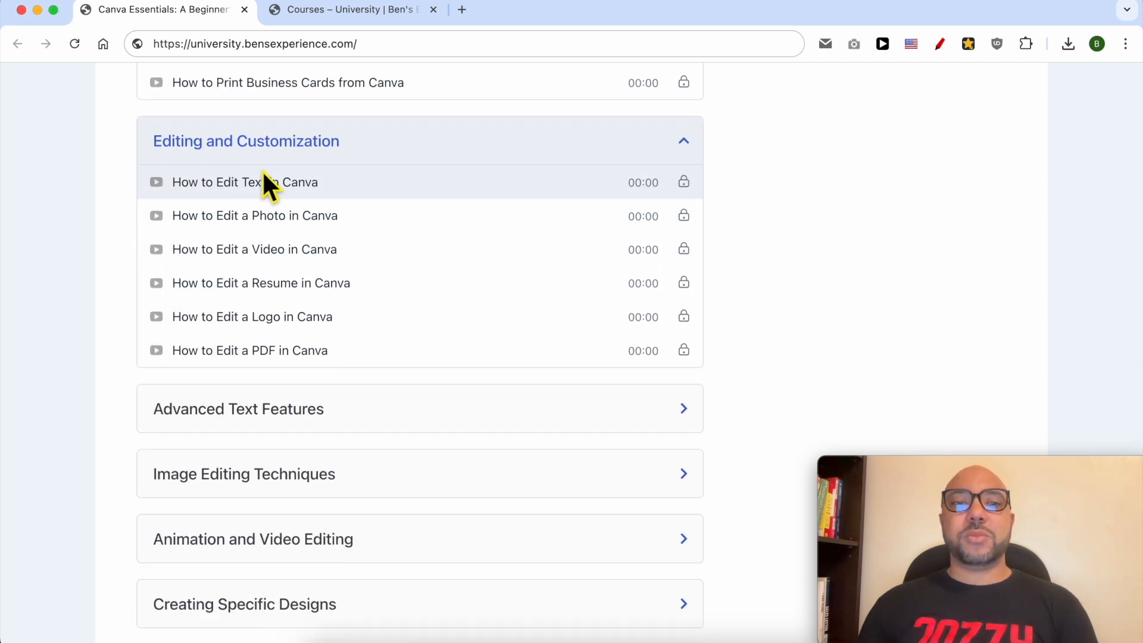
{"action": "scroll", "coordinate": [268, 184], "scroll_direction": "down", "scroll_amount": 3}
{"action": "left_click", "coordinate": [302, 325]}
{"action": "scroll", "coordinate": [321, 323], "scroll_direction": "down", "scroll_amount": 1}
{"action": "scroll", "coordinate": [334, 321], "scroll_direction": "down", "scroll_amount": 2}
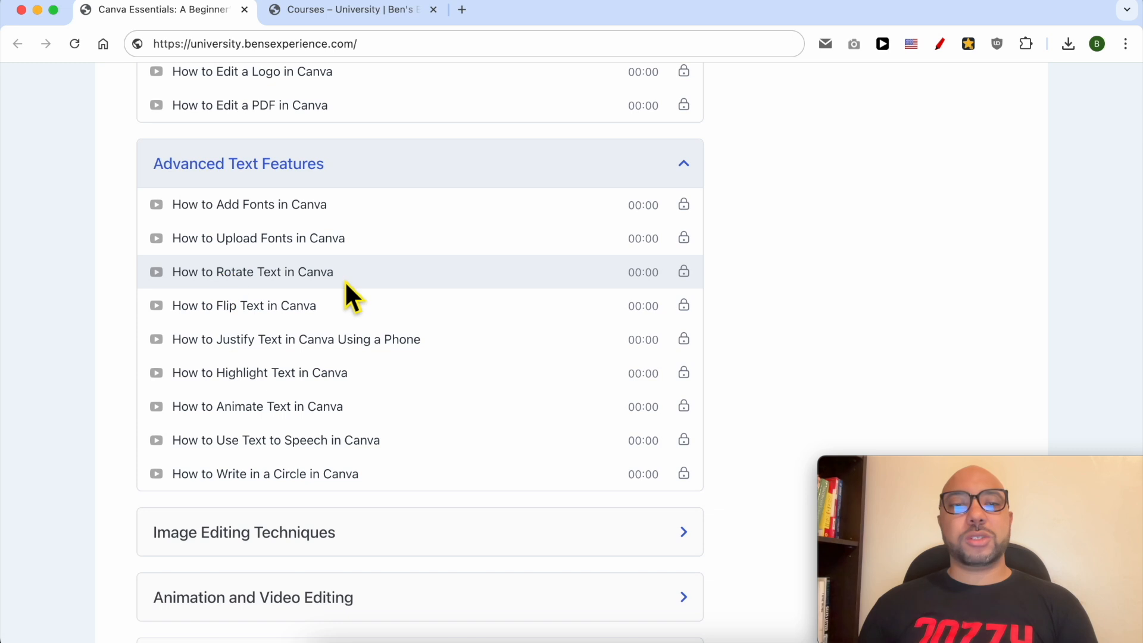
Expand the Image Editing Techniques and Animation and Video Editing sections and look through their lessons.
{"action": "scroll", "coordinate": [375, 296], "scroll_direction": "down", "scroll_amount": 5}
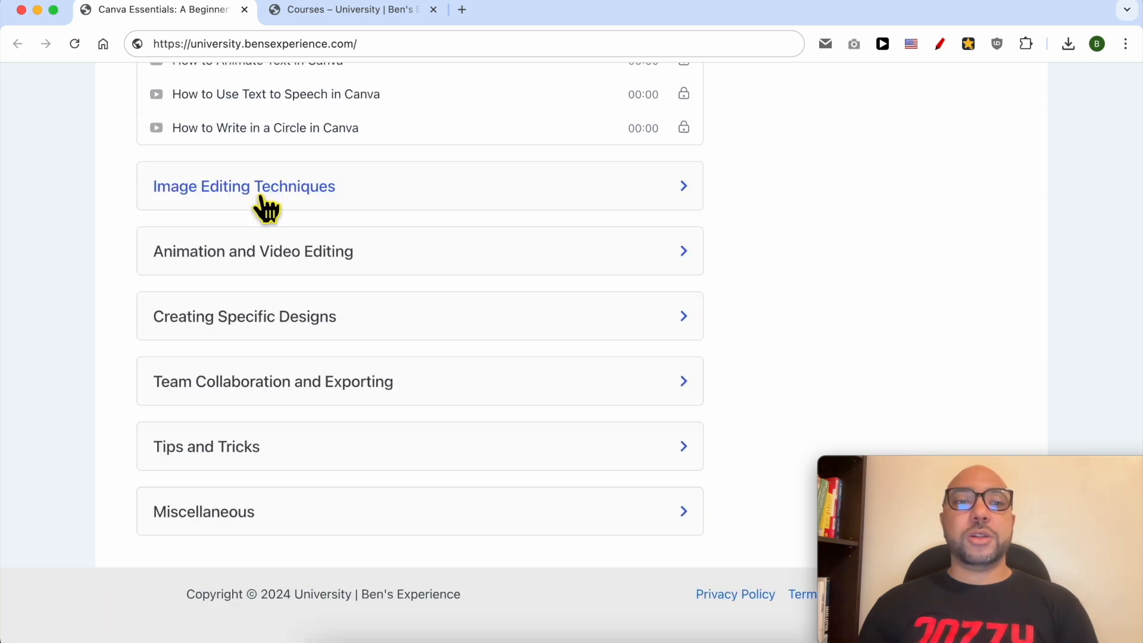
{"action": "left_click", "coordinate": [266, 209]}
{"action": "scroll", "coordinate": [284, 271], "scroll_direction": "down", "scroll_amount": 2}
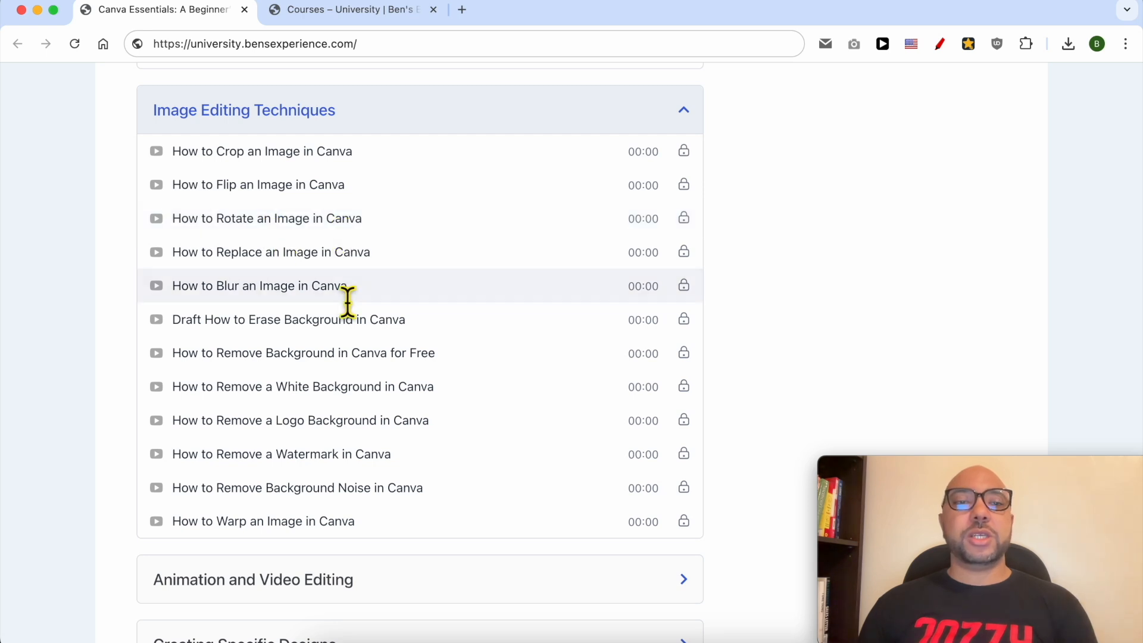
{"action": "scroll", "coordinate": [347, 301], "scroll_direction": "down", "scroll_amount": 4}
{"action": "scroll", "coordinate": [256, 271], "scroll_direction": "down", "scroll_amount": 1}
{"action": "left_click", "coordinate": [275, 283]}
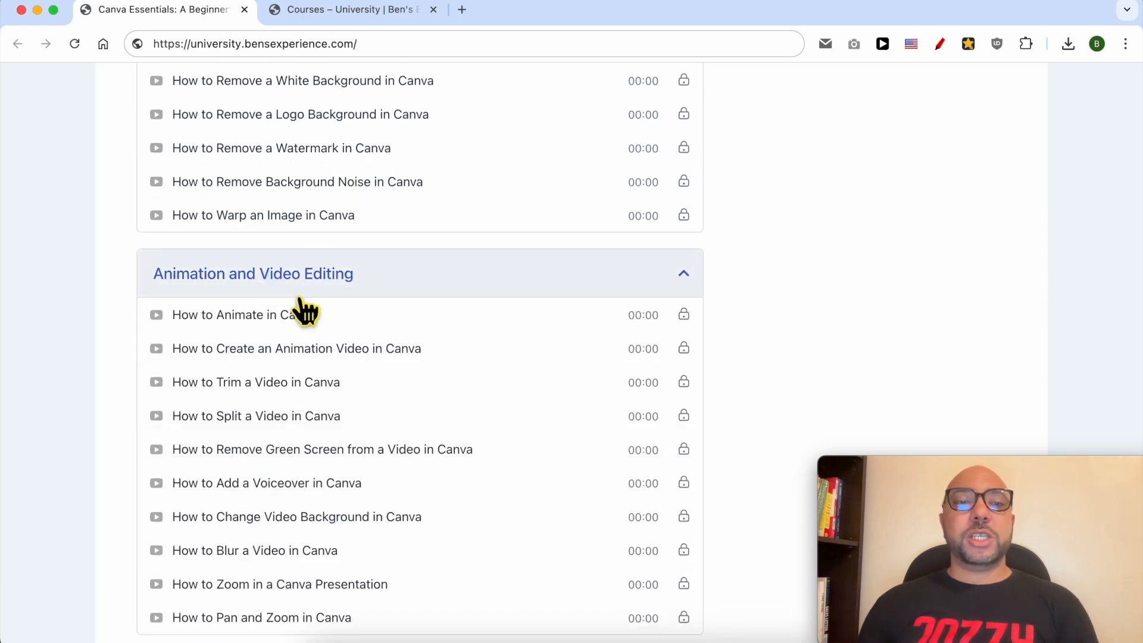
{"action": "scroll", "coordinate": [356, 306], "scroll_direction": "down", "scroll_amount": 6}
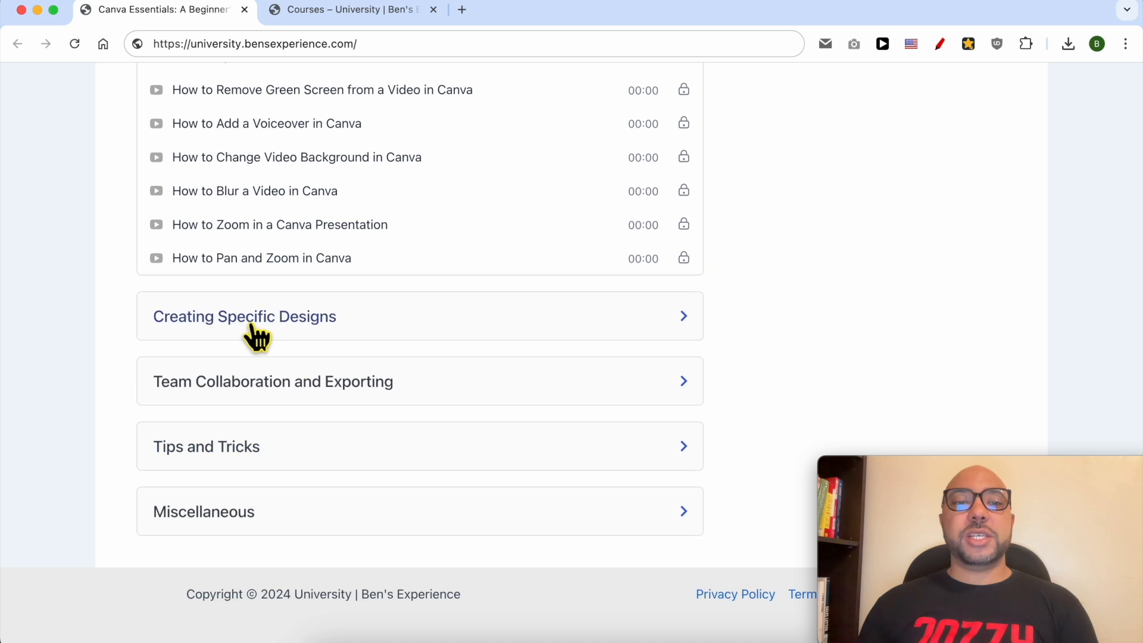
Expand the Creating Specific Designs and Team Collaboration and Exporting sections and look through their lessons.
{"action": "left_click", "coordinate": [262, 324]}
{"action": "scroll", "coordinate": [296, 351], "scroll_direction": "down", "scroll_amount": 2}
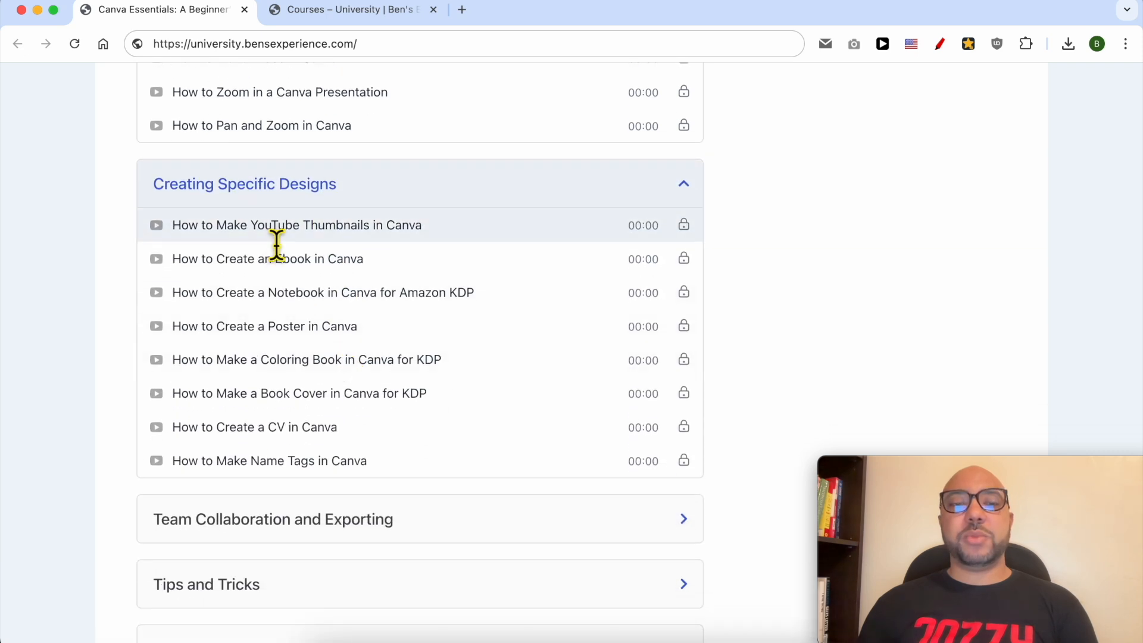
{"action": "scroll", "coordinate": [349, 243], "scroll_direction": "down", "scroll_amount": 2}
{"action": "left_click", "coordinate": [289, 384]}
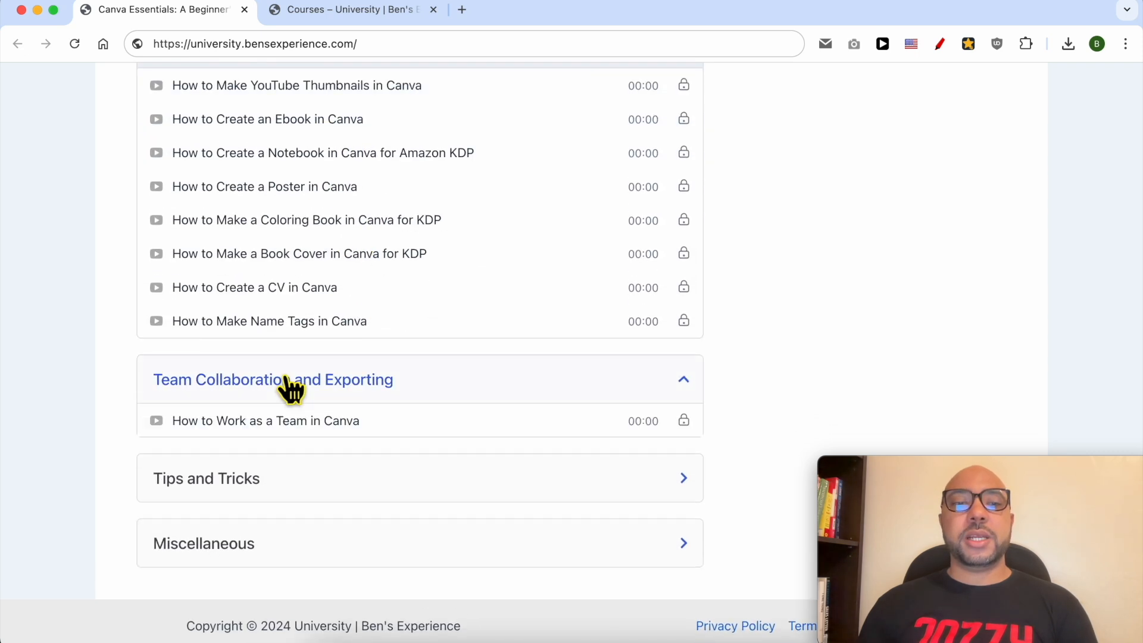
{"action": "scroll", "coordinate": [301, 434], "scroll_direction": "up", "scroll_amount": 1}
{"action": "scroll", "coordinate": [355, 438], "scroll_direction": "down", "scroll_amount": 5}
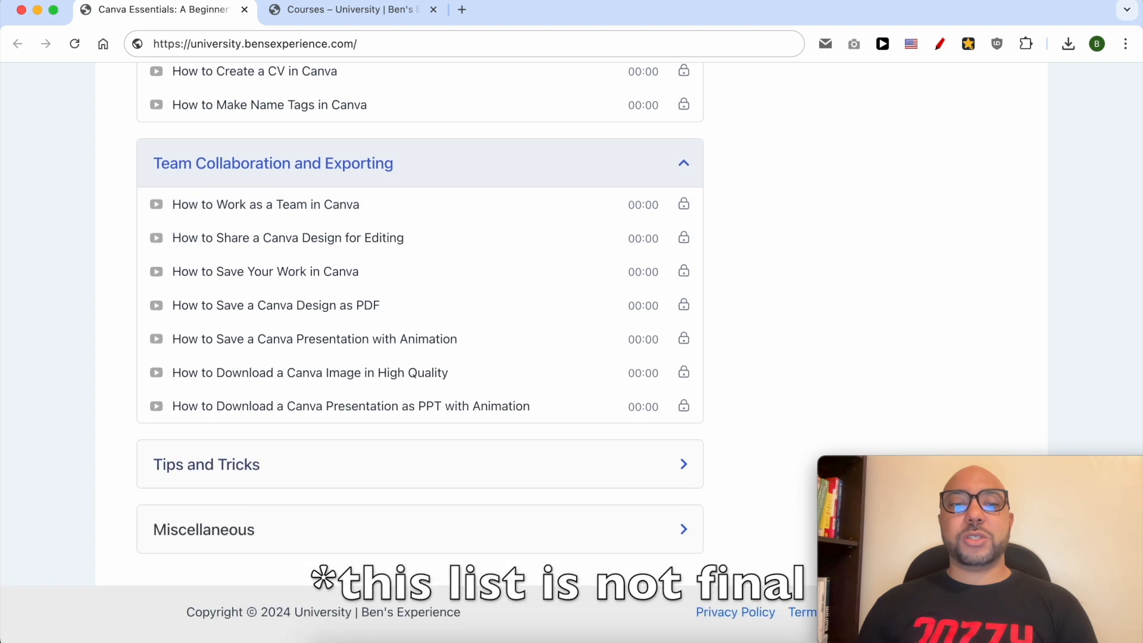
Expand the Tips and Tricks section to view its lessons, and return to the beginning of the course page.
{"action": "left_click", "coordinate": [325, 455]}
{"action": "scroll", "coordinate": [331, 449], "scroll_direction": "down", "scroll_amount": 4}
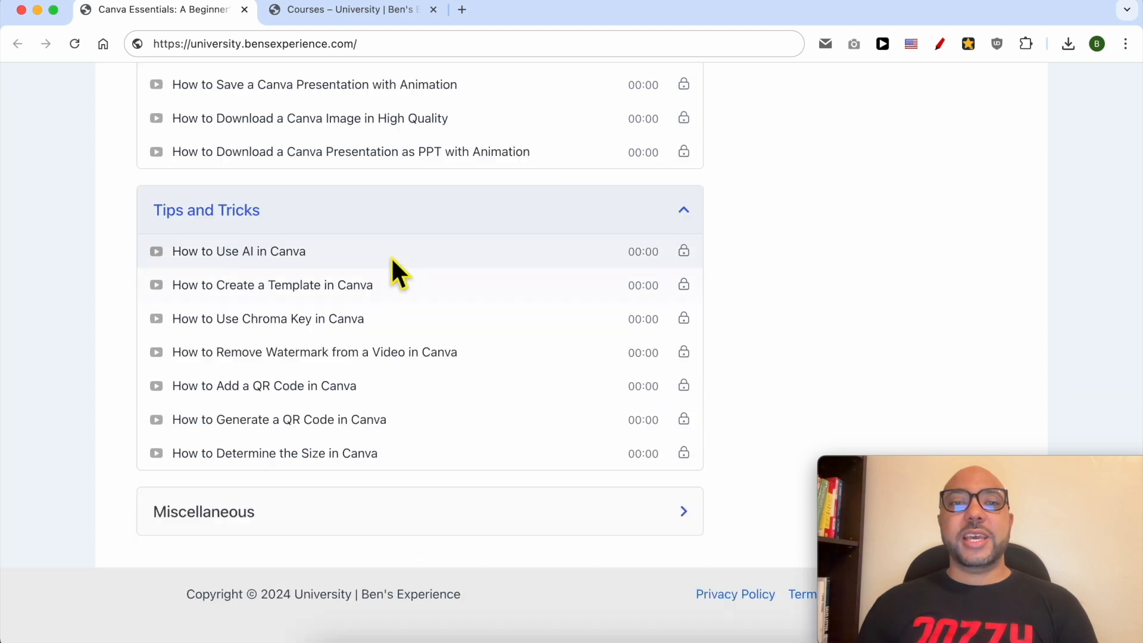
{"action": "scroll", "coordinate": [396, 265], "scroll_direction": "up", "scroll_amount": 20}
{"action": "scroll", "coordinate": [391, 256], "scroll_direction": "up", "scroll_amount": 15}
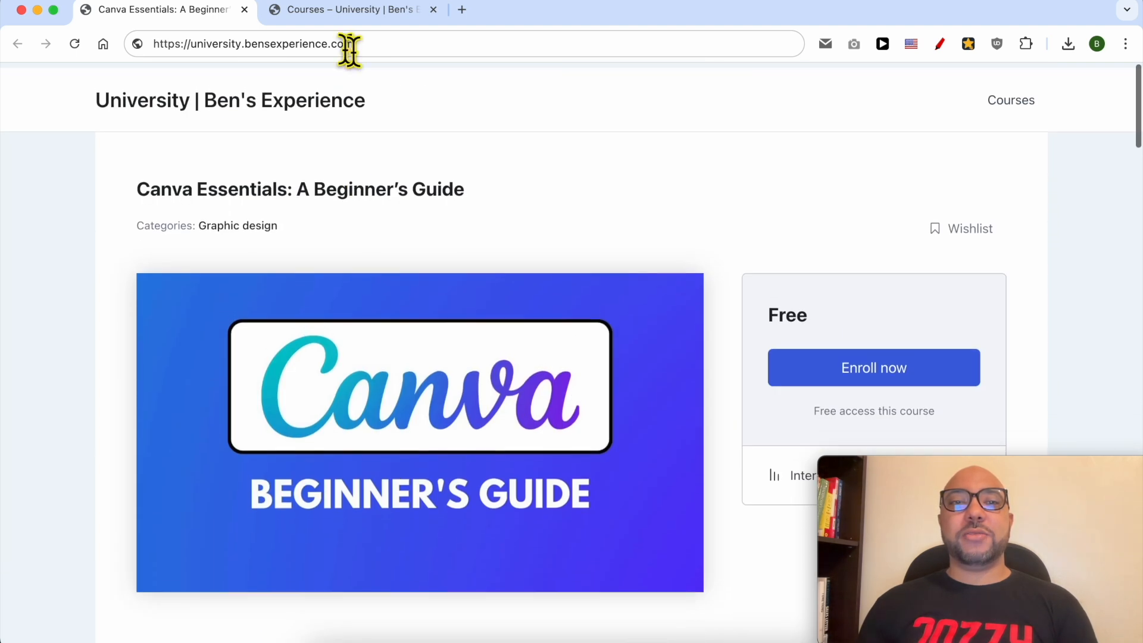
Switch to the University's Courses page and look through the available courses.
{"action": "left_click", "coordinate": [352, 9]}
{"action": "left_click", "coordinate": [421, 164]}
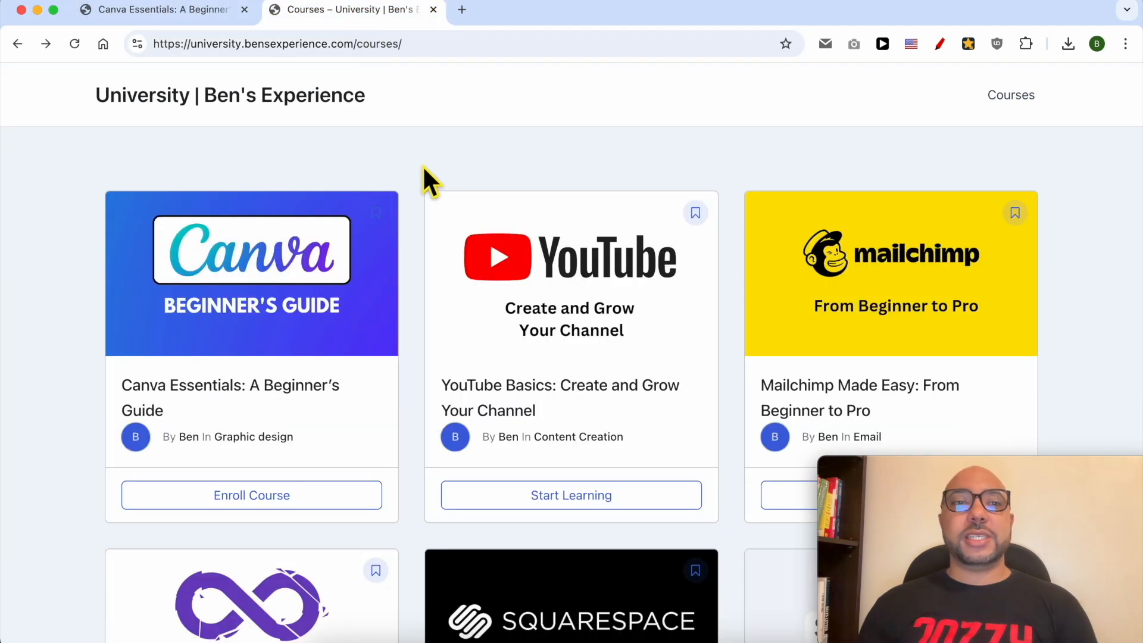
{"action": "scroll", "coordinate": [423, 166], "scroll_direction": "down", "scroll_amount": 9}
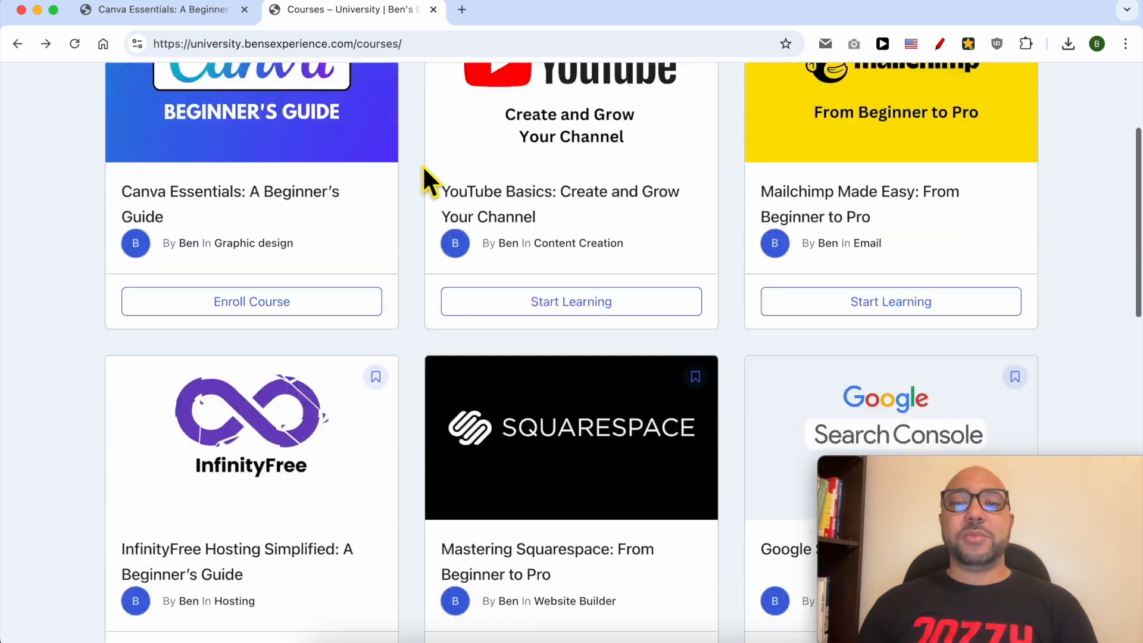
{"action": "scroll", "coordinate": [423, 165], "scroll_direction": "down", "scroll_amount": 6}
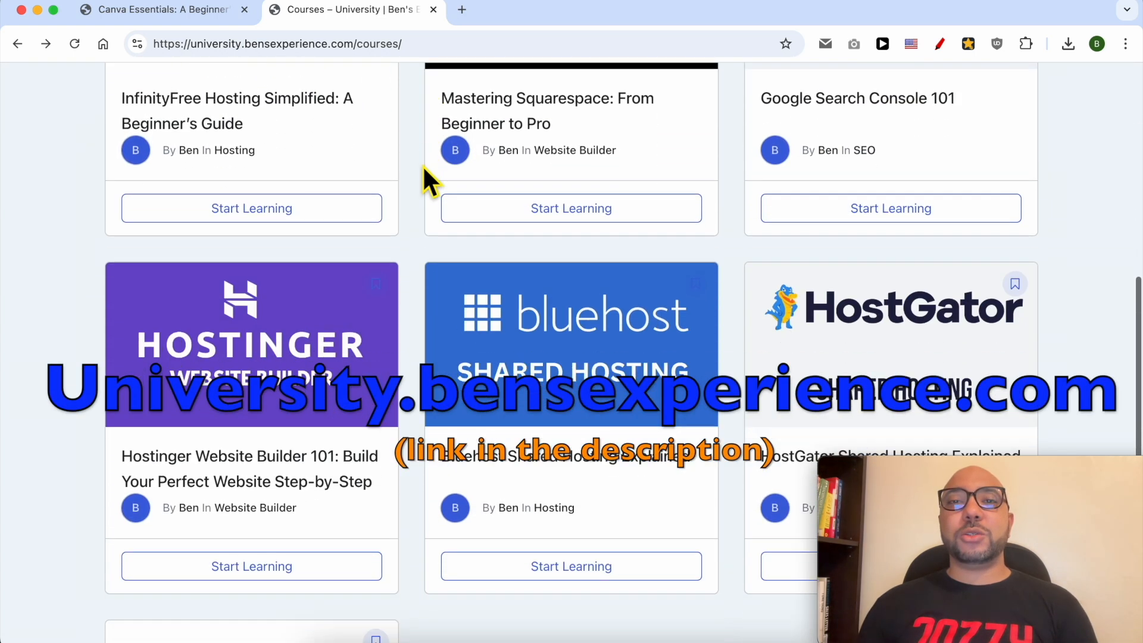
{"action": "scroll", "coordinate": [423, 166], "scroll_direction": "down", "scroll_amount": 2}
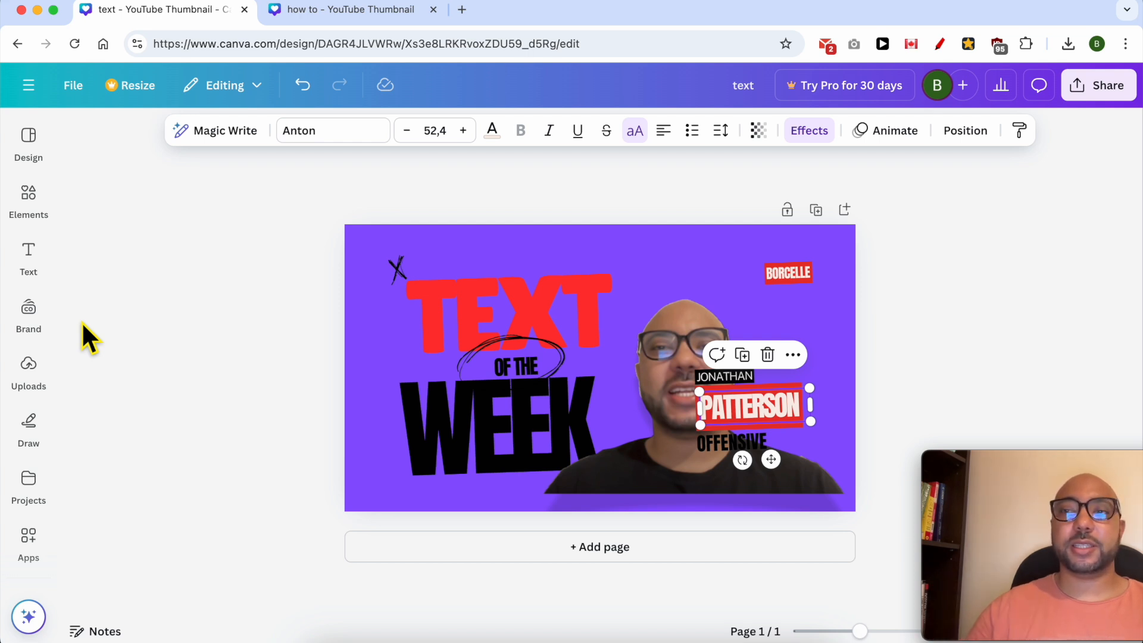
Download the thumbnail design as a PNG at size 1 (1,280 × 720 px).
{"action": "left_click", "coordinate": [963, 184]}
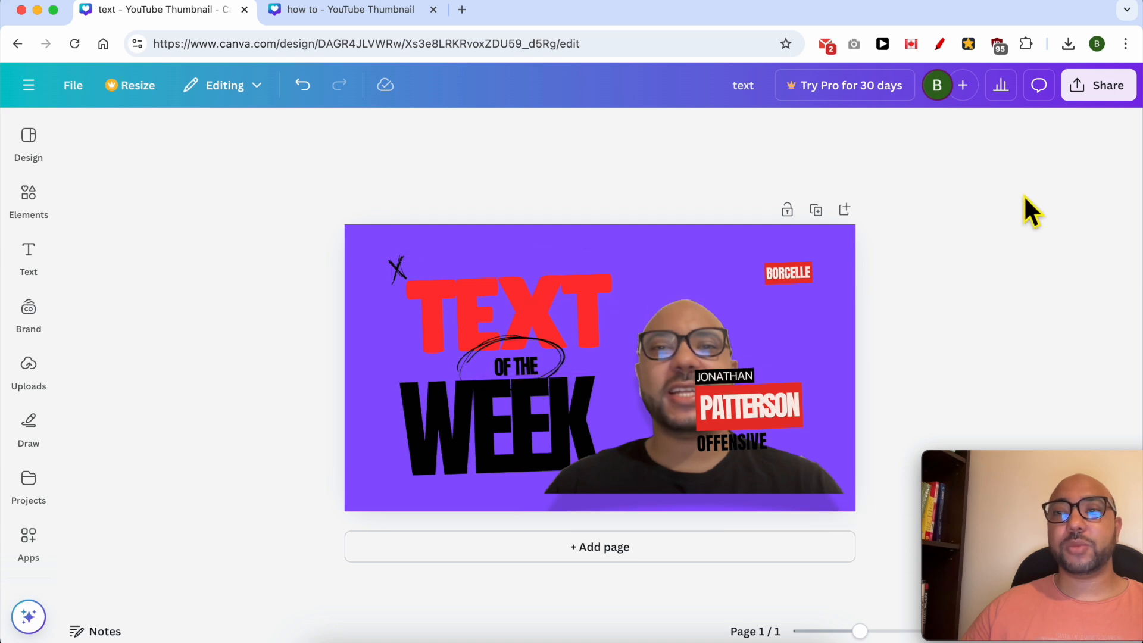
{"action": "left_click", "coordinate": [1111, 88]}
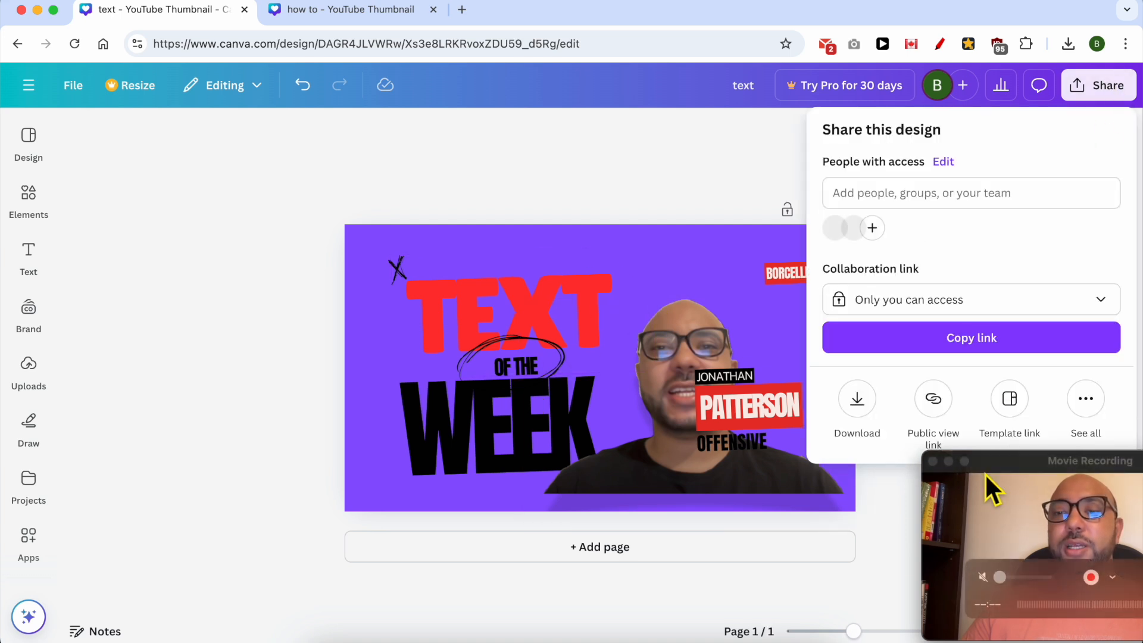
{"action": "left_click", "coordinate": [859, 413]}
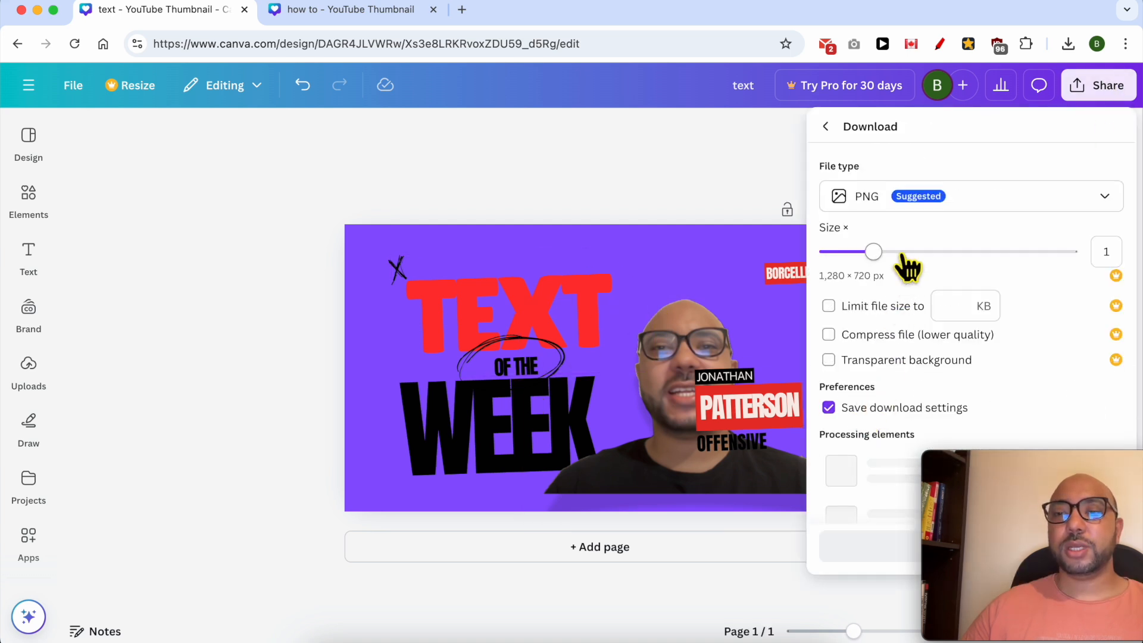
{"action": "left_click_drag", "start_coordinate": [988, 473], "coordinate": [303, 485]}
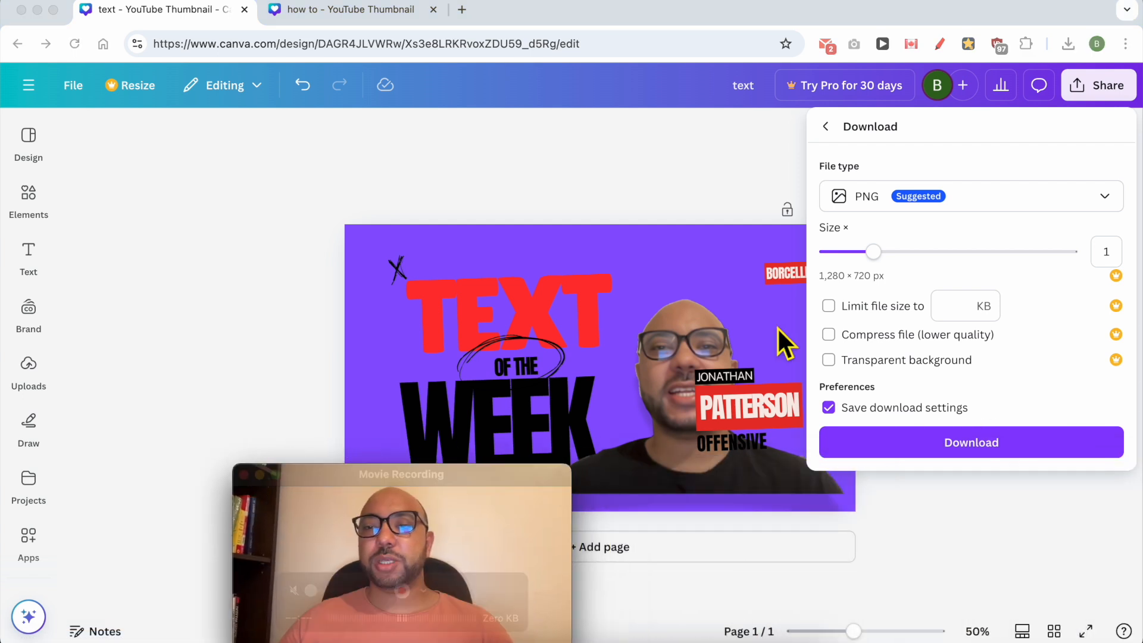
{"action": "left_click", "coordinate": [926, 202]}
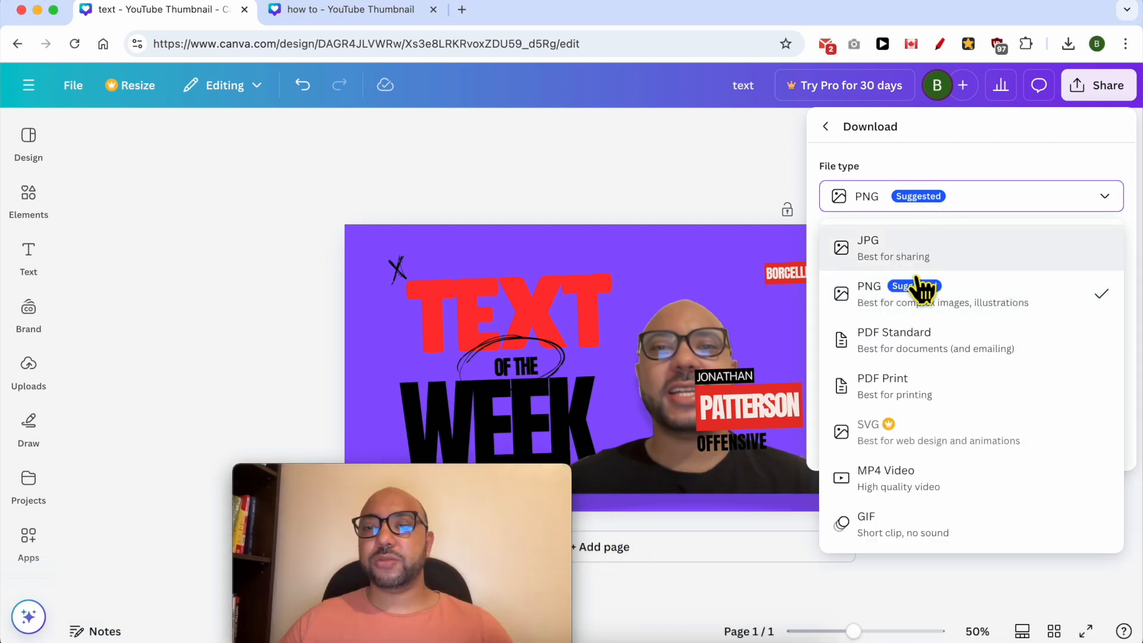
{"action": "left_click", "coordinate": [869, 295]}
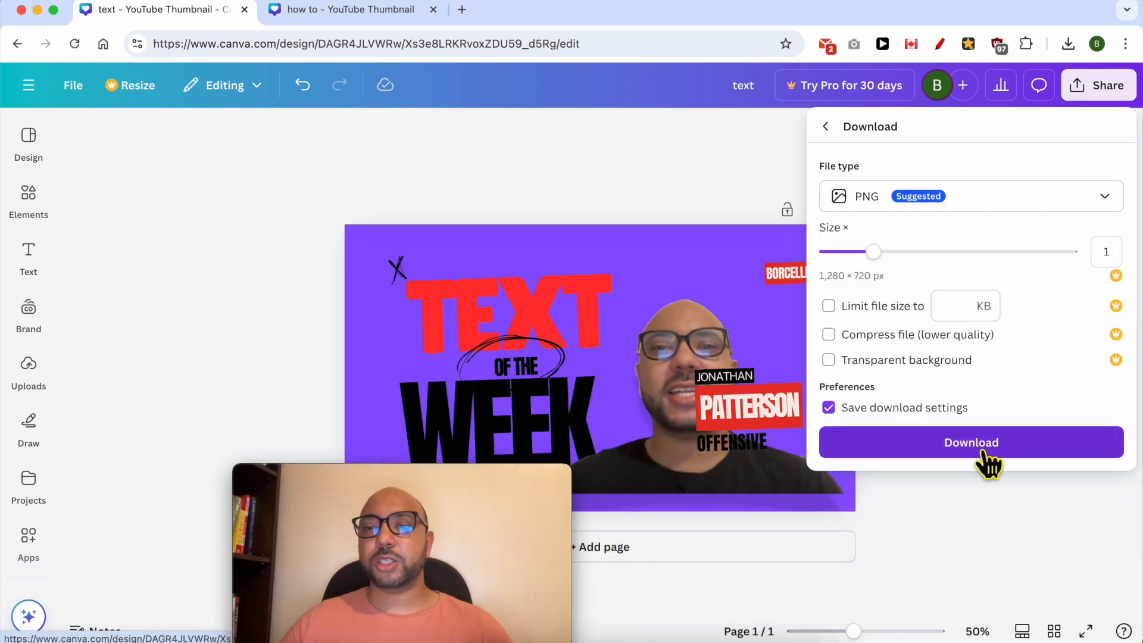
{"action": "left_click", "coordinate": [1008, 457]}
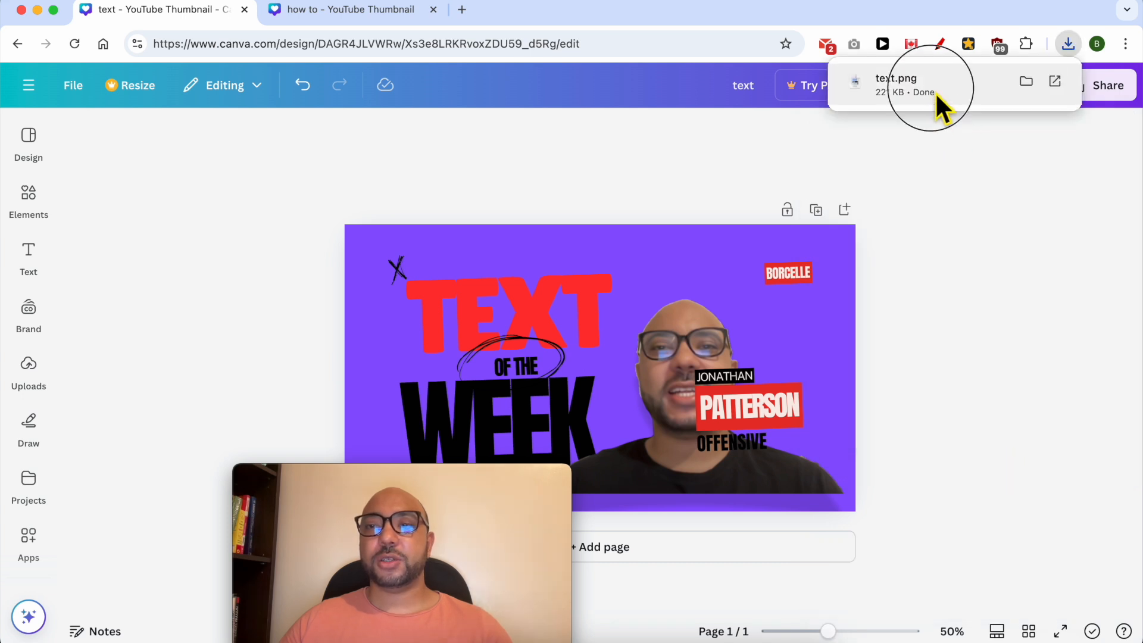
Open the downloaded text.png to check the exported thumbnail, and close the preview.
{"action": "left_click", "coordinate": [935, 92]}
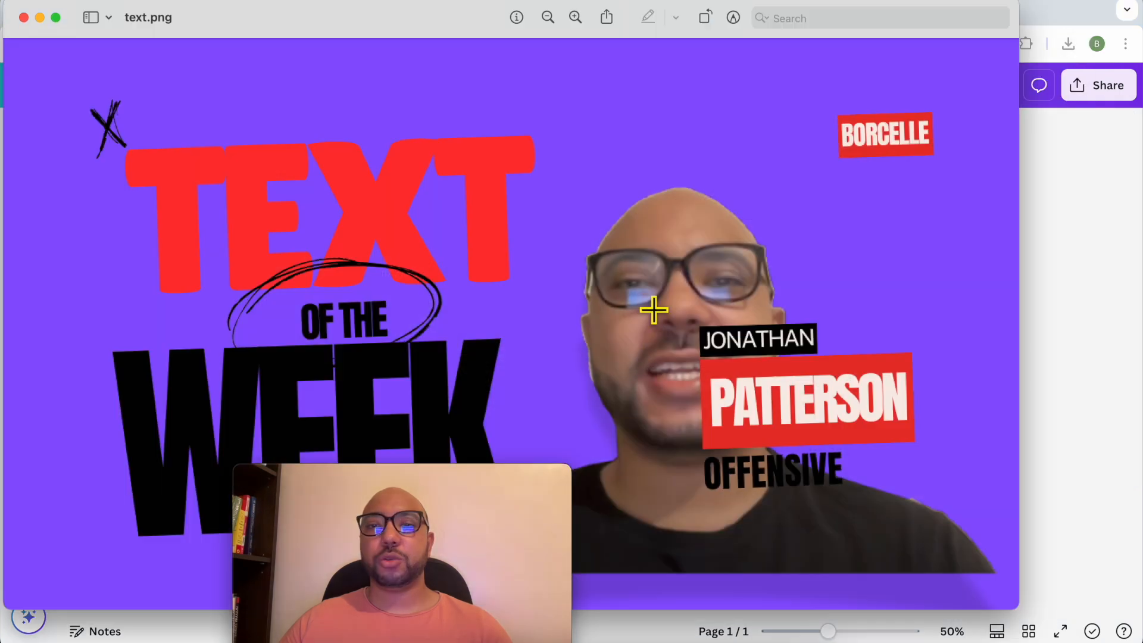
{"action": "left_click", "coordinate": [25, 17]}
{"action": "left_click", "coordinate": [941, 292]}
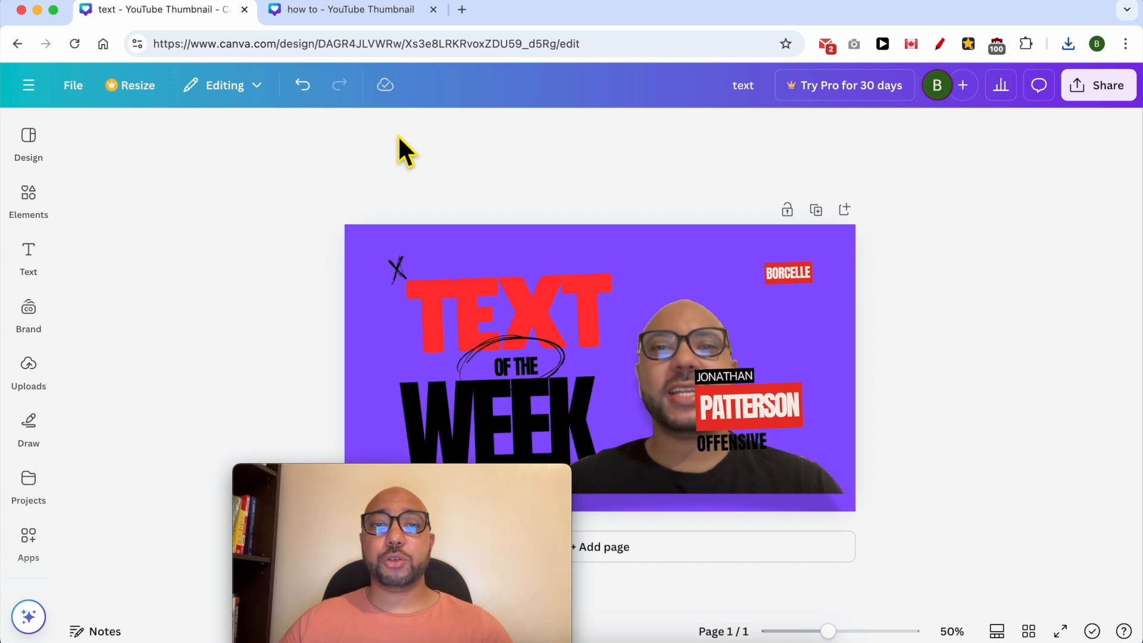
Create a new blank YouTube Thumbnail design (1280 × 720 px) by searching the design types for "youtube thumbnail", and select its empty page.
{"action": "left_click", "coordinate": [28, 85]}
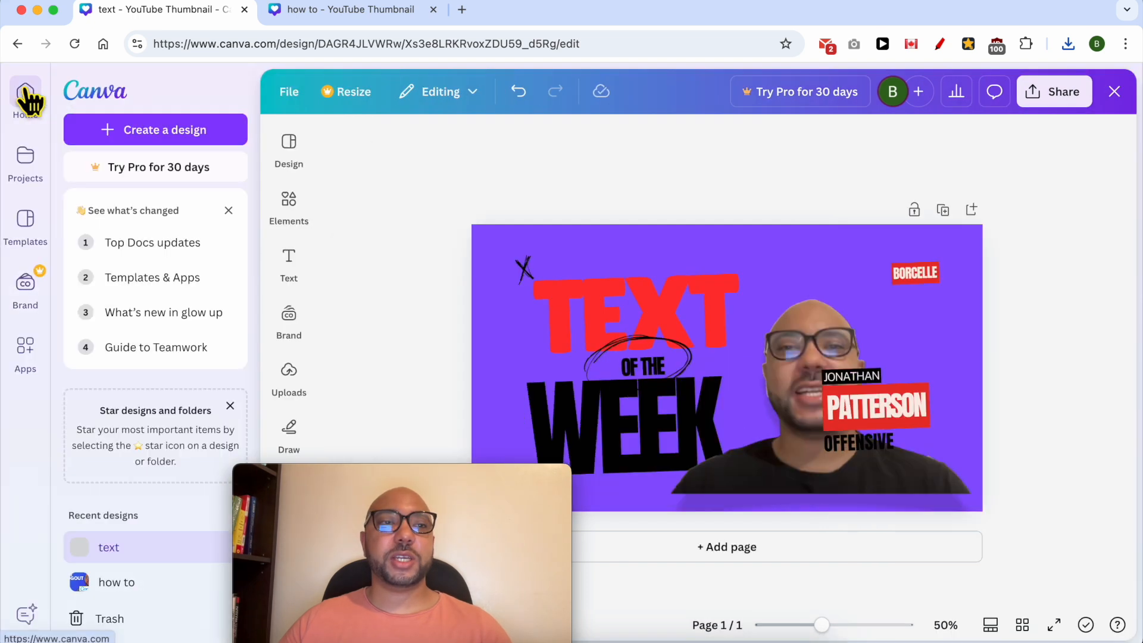
{"action": "left_click", "coordinate": [158, 127]}
{"action": "left_click", "coordinate": [531, 160]}
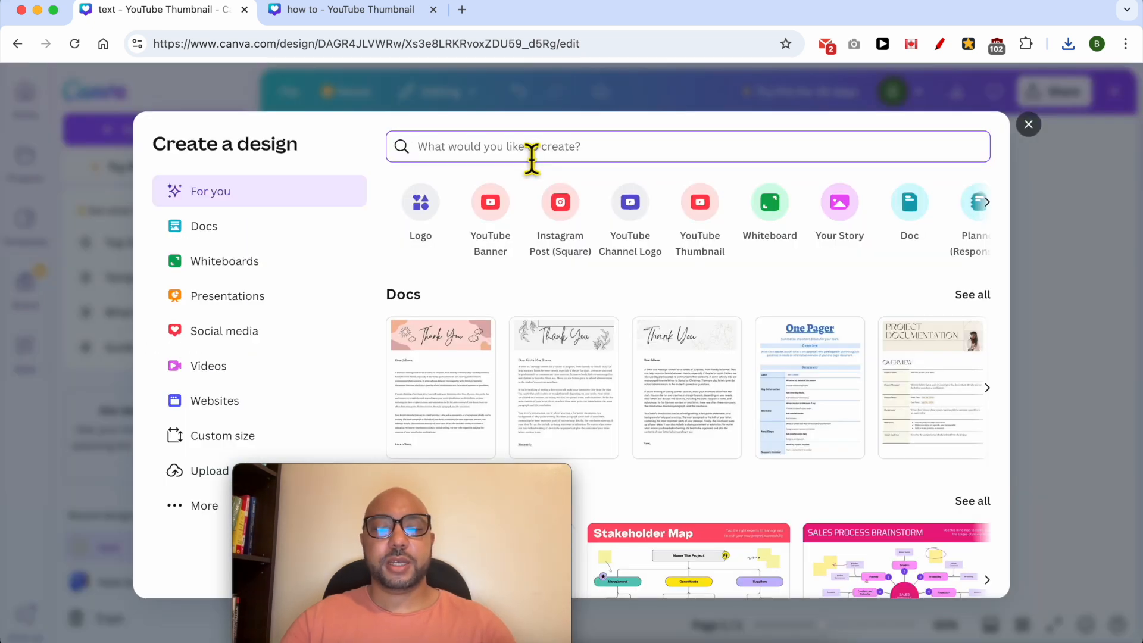
{"action": "type", "text": "youtube "}
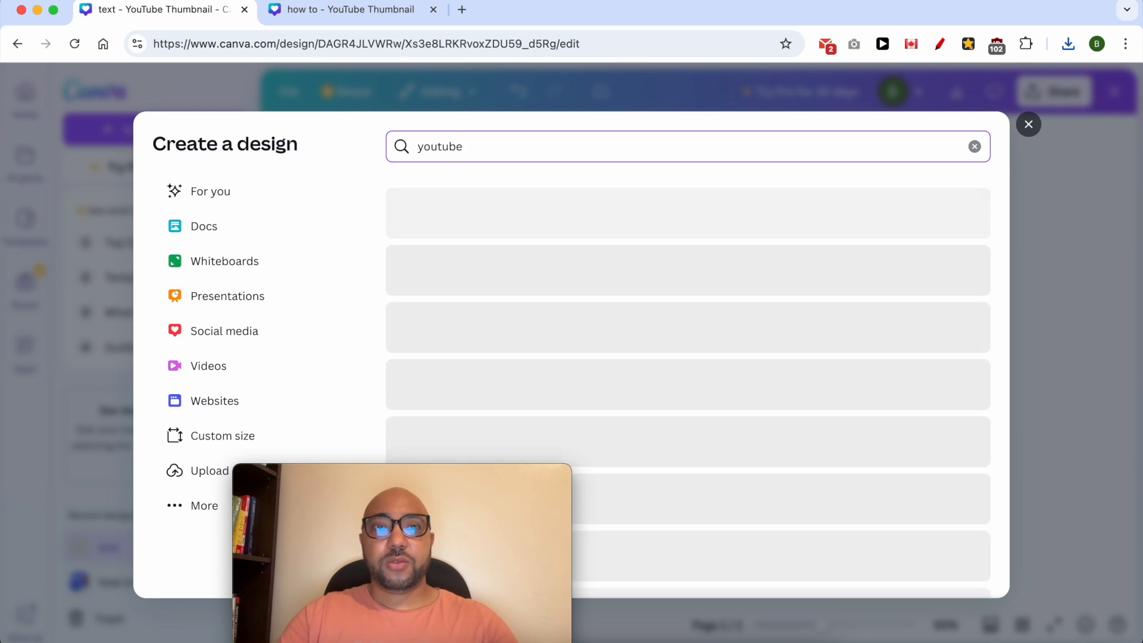
{"action": "type", "text": "thumbnail"}
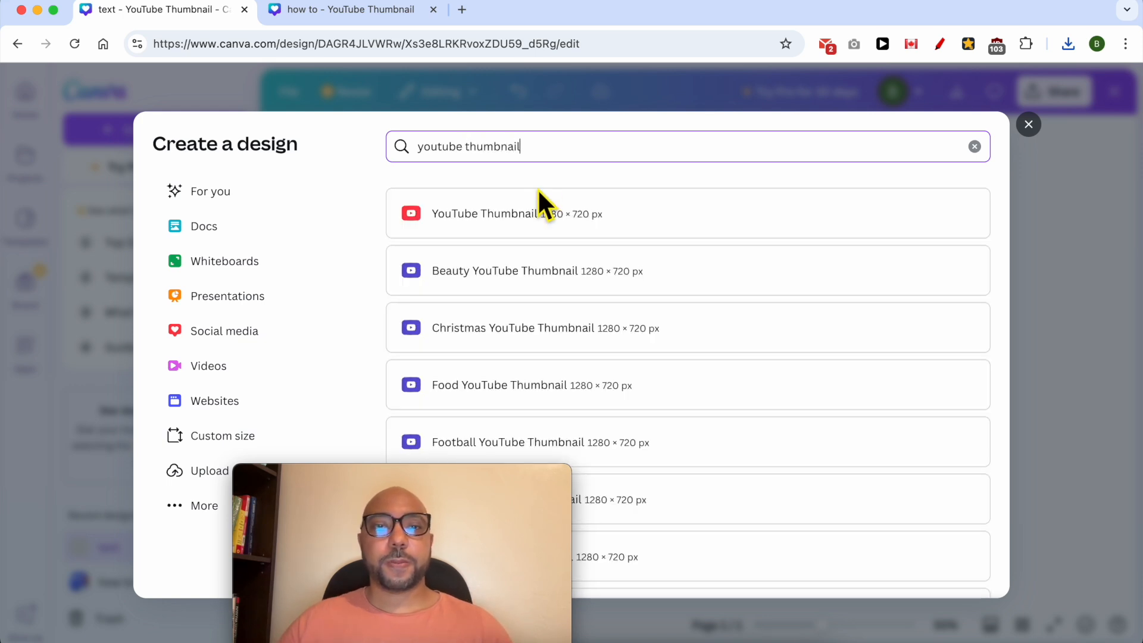
{"action": "right_click", "coordinate": [534, 197]}
{"action": "left_click", "coordinate": [492, 224]}
{"action": "left_click", "coordinate": [493, 224]}
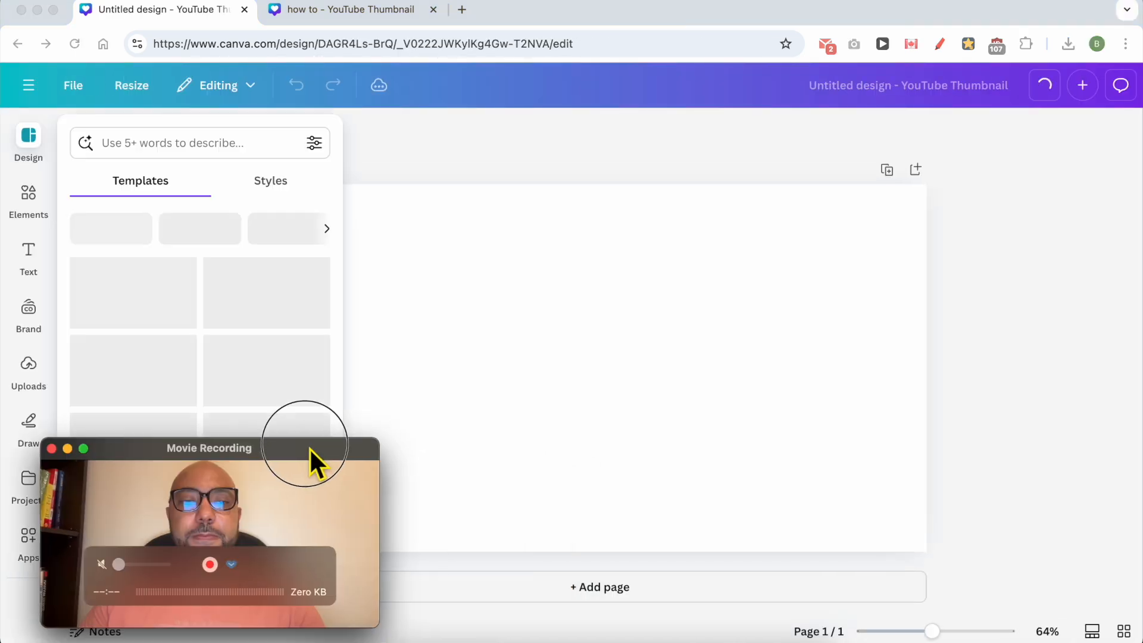
{"action": "left_click_drag", "start_coordinate": [312, 459], "coordinate": [1066, 459]}
{"action": "left_click", "coordinate": [564, 362]}
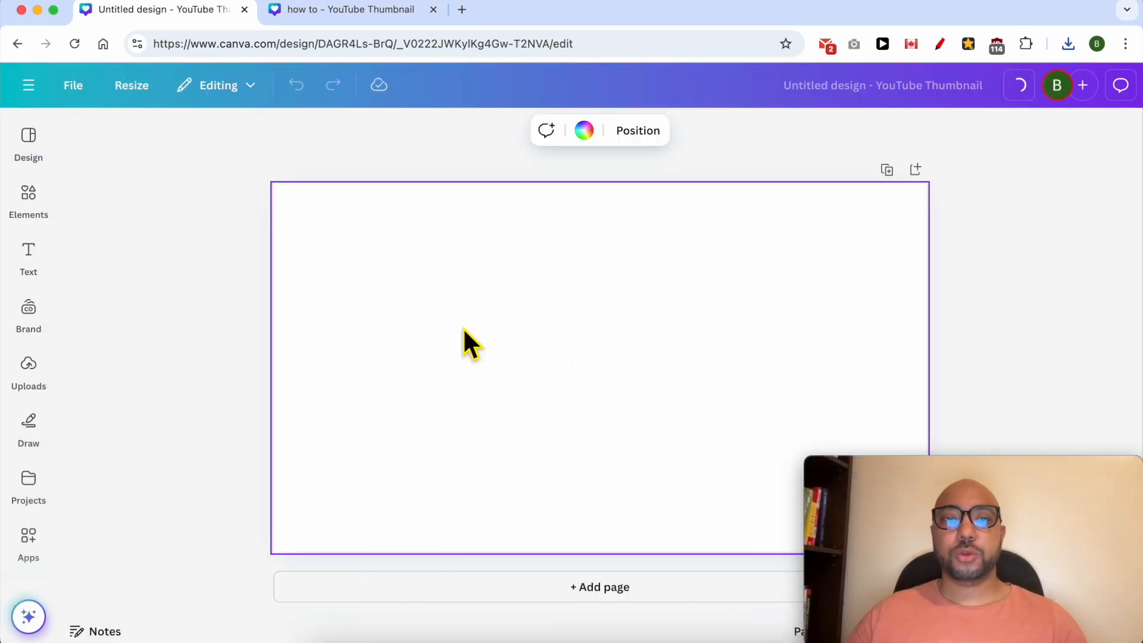
Switch to the "how to" YouTube thumbnail design and look through its first pages for examples.
{"action": "left_click", "coordinate": [333, 12]}
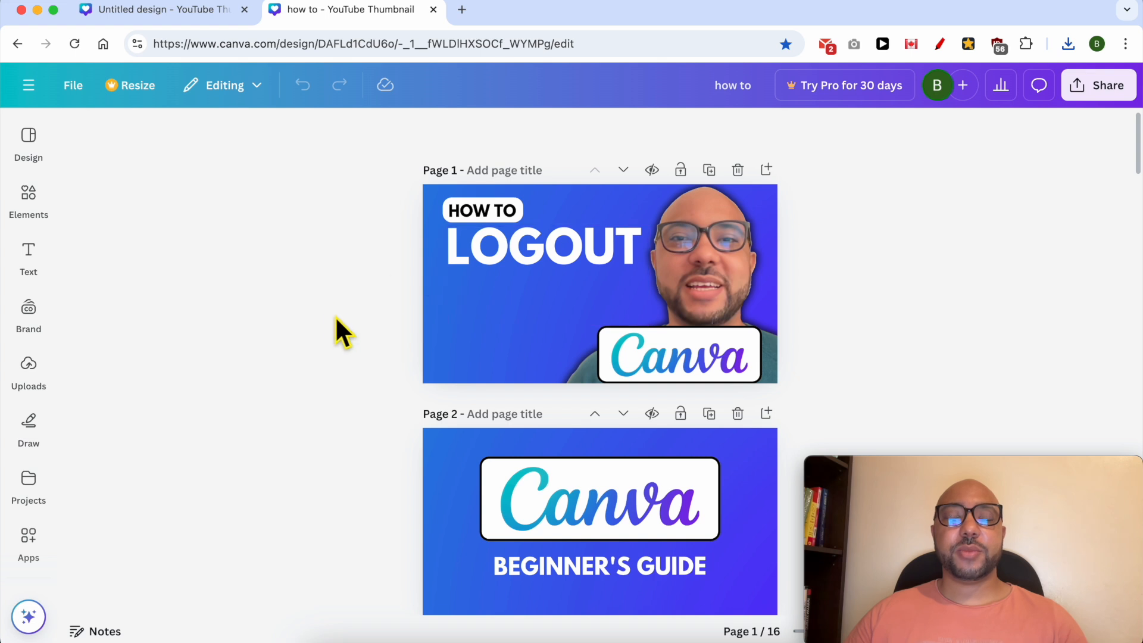
{"action": "scroll", "coordinate": [611, 292], "scroll_direction": "down", "scroll_amount": 1}
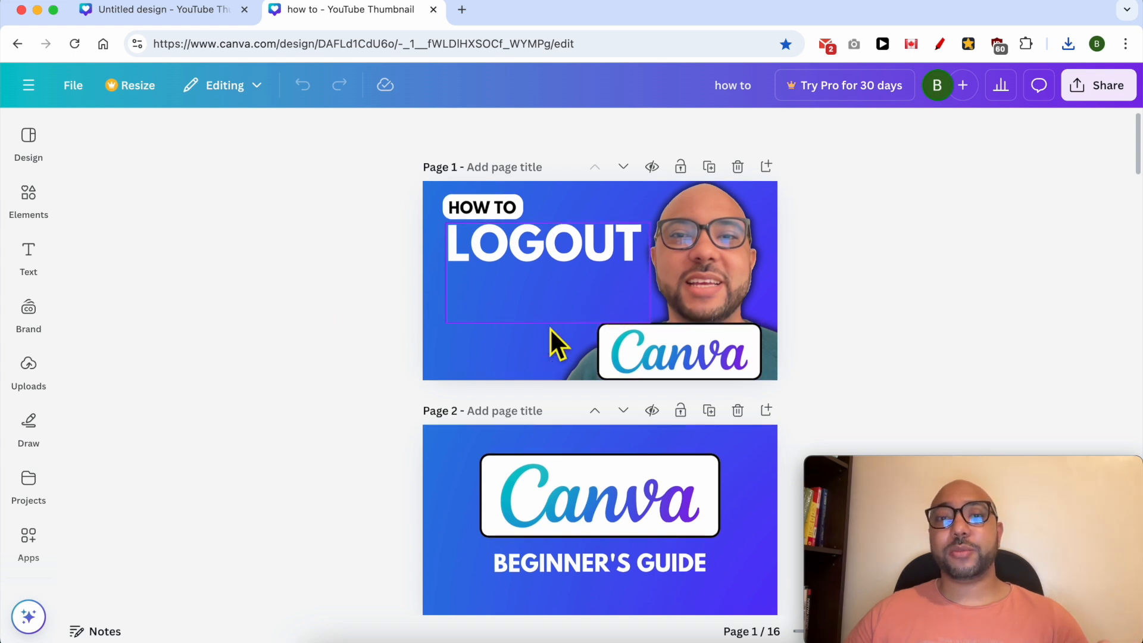
{"action": "scroll", "coordinate": [512, 351], "scroll_direction": "down", "scroll_amount": 3}
{"action": "scroll", "coordinate": [519, 342], "scroll_direction": "down", "scroll_amount": 4}
{"action": "scroll", "coordinate": [519, 338], "scroll_direction": "down", "scroll_amount": 5}
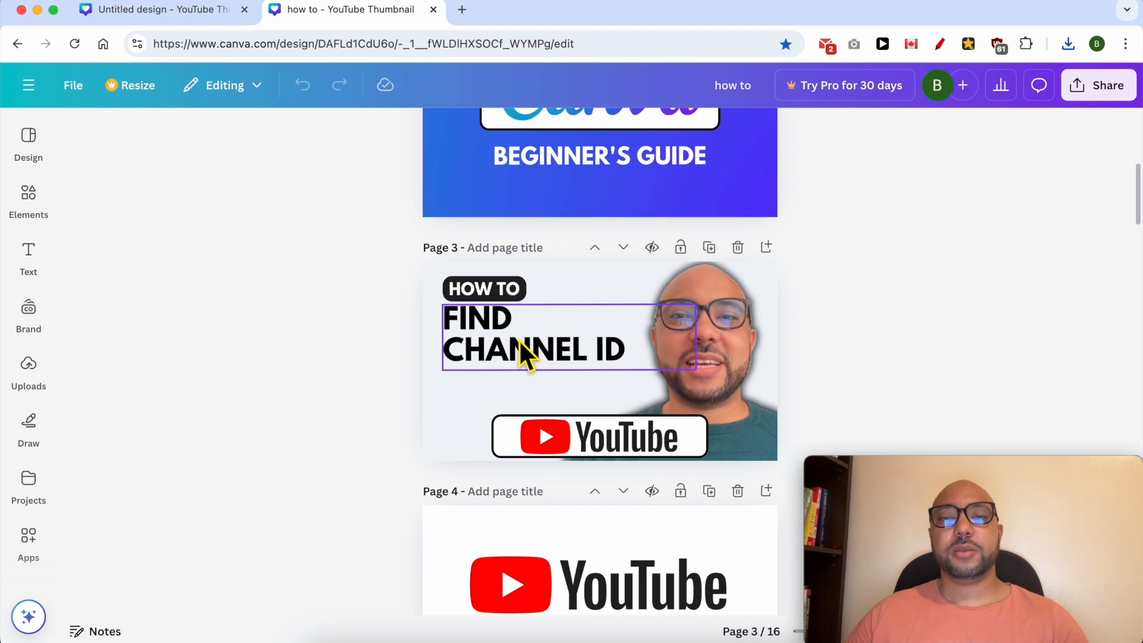
{"action": "scroll", "coordinate": [373, 312], "scroll_direction": "down", "scroll_amount": 5}
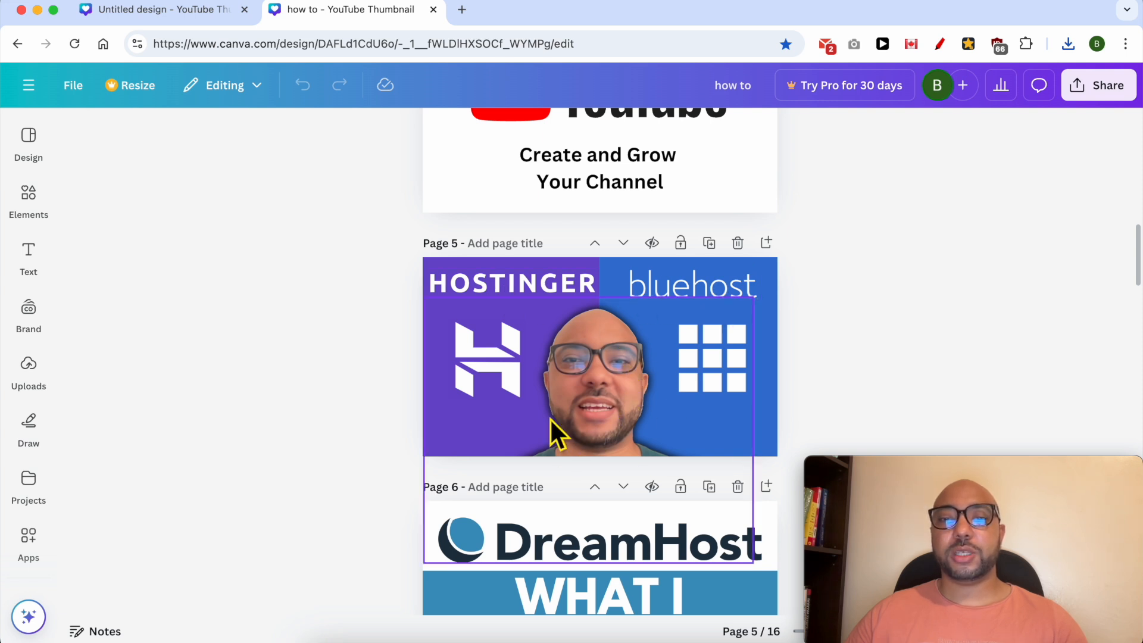
Search Google for "hostinger logo" in a new tab and open the purple Wikimedia Commons logo image in its own tab.
{"action": "left_click", "coordinate": [469, 9]}
{"action": "left_click", "coordinate": [447, 311]}
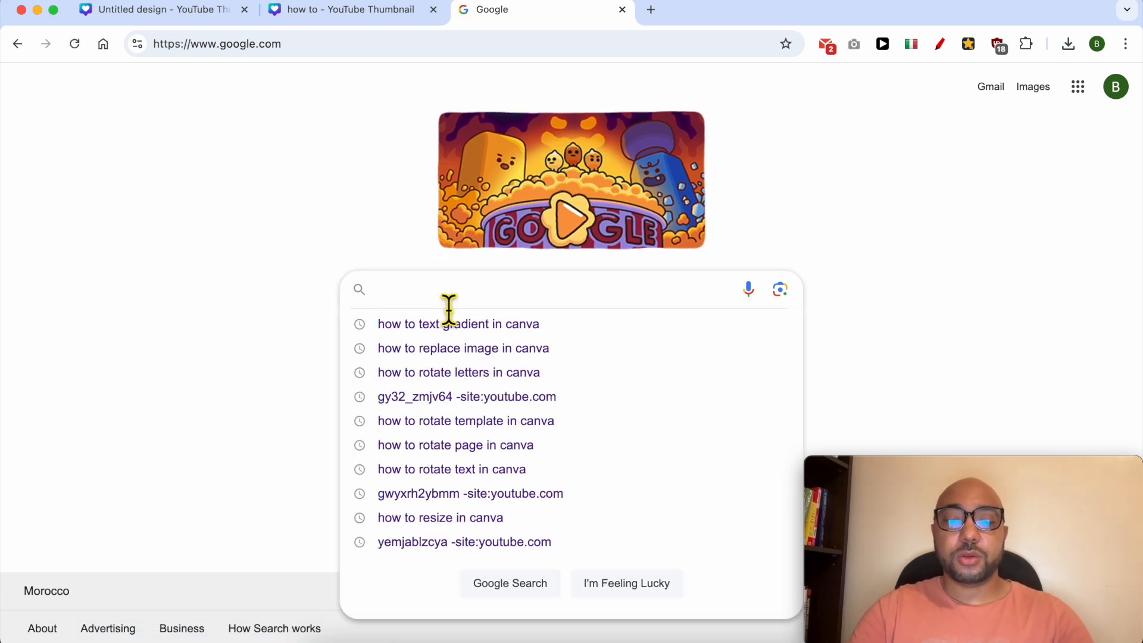
{"action": "type", "text": "hostinger logo"}
{"action": "key", "text": "Return"}
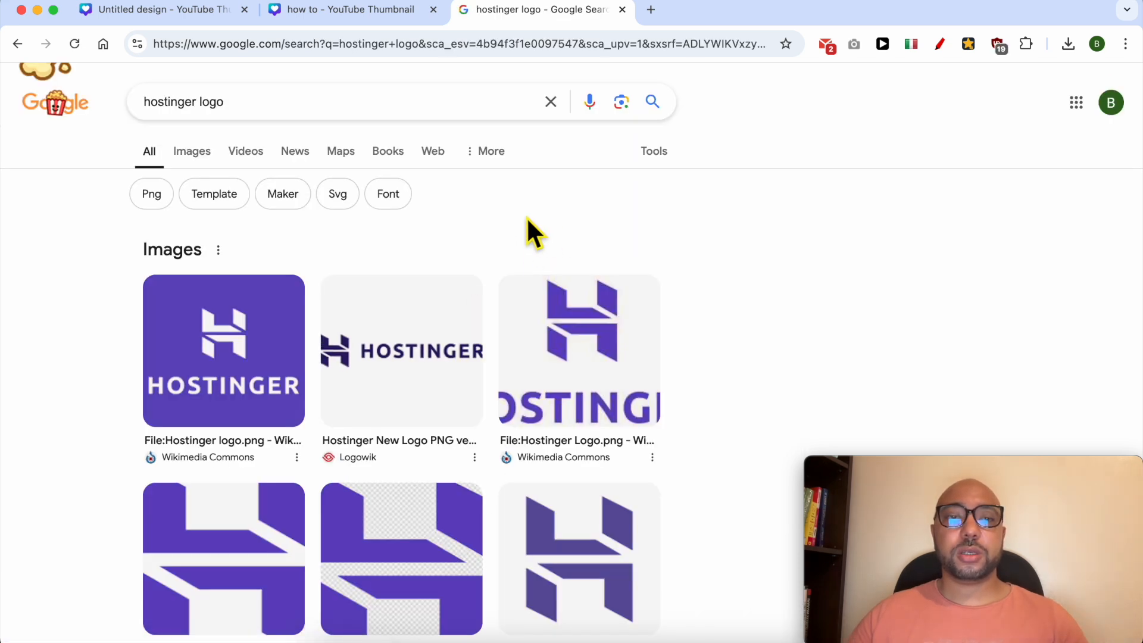
{"action": "left_click", "coordinate": [197, 352]}
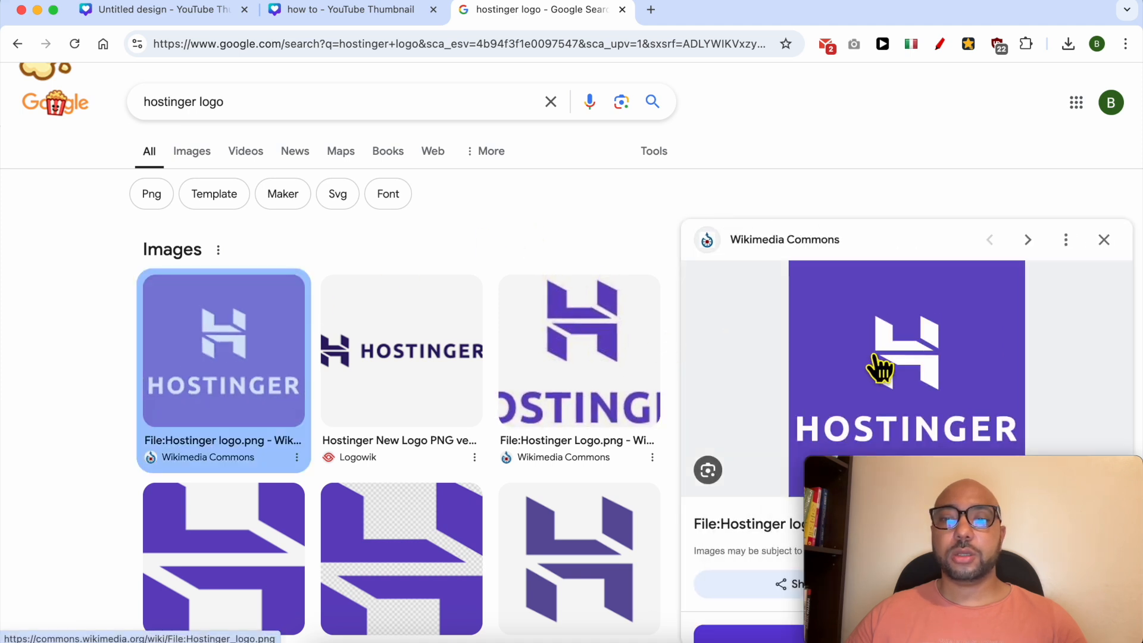
{"action": "scroll", "coordinate": [887, 363], "scroll_direction": "down", "scroll_amount": 3}
{"action": "right_click", "coordinate": [898, 336]}
{"action": "left_click", "coordinate": [933, 447]}
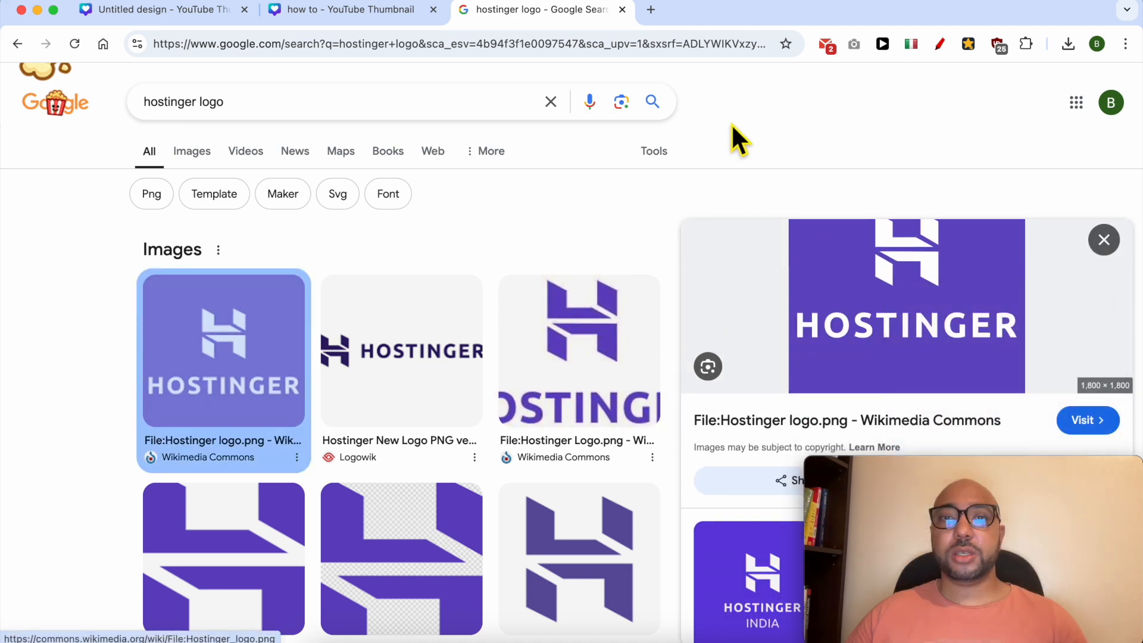
Search Google Images for "bluehost logo" and filter the results to Large size.
{"action": "double_click", "coordinate": [179, 113]}
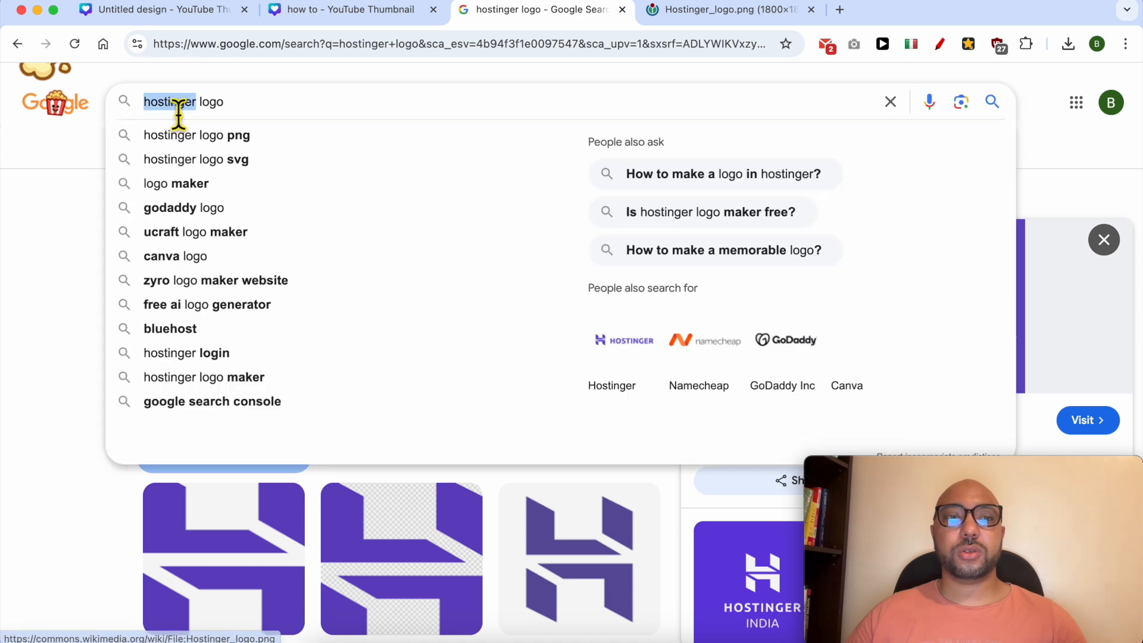
{"action": "type", "text": "bluehost"}
{"action": "key", "text": "Return"}
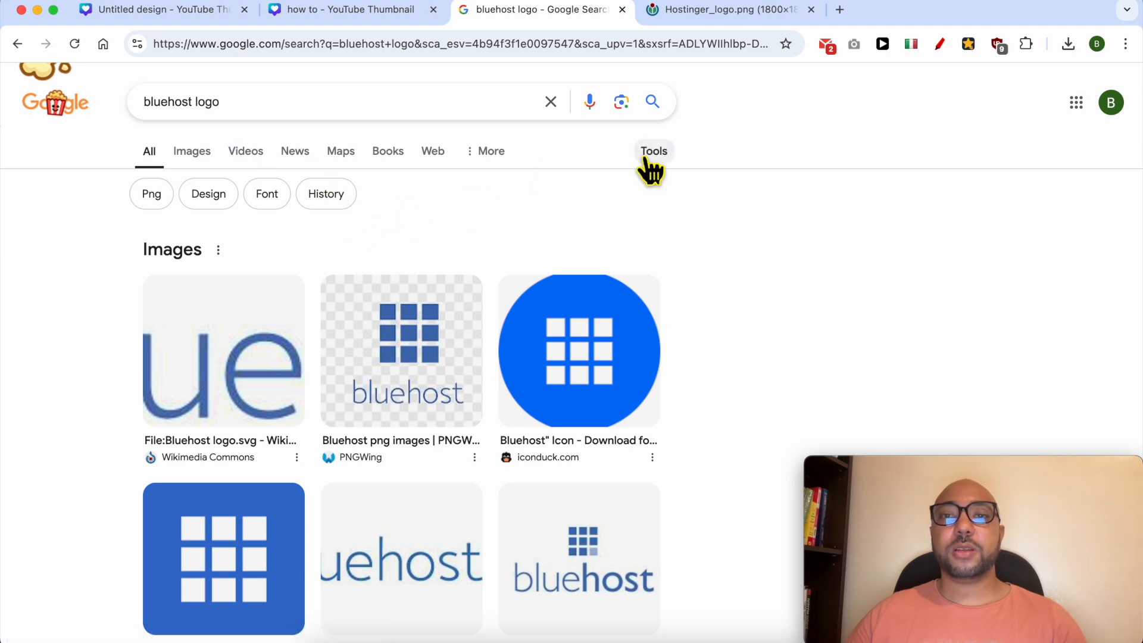
{"action": "left_click", "coordinate": [193, 153]}
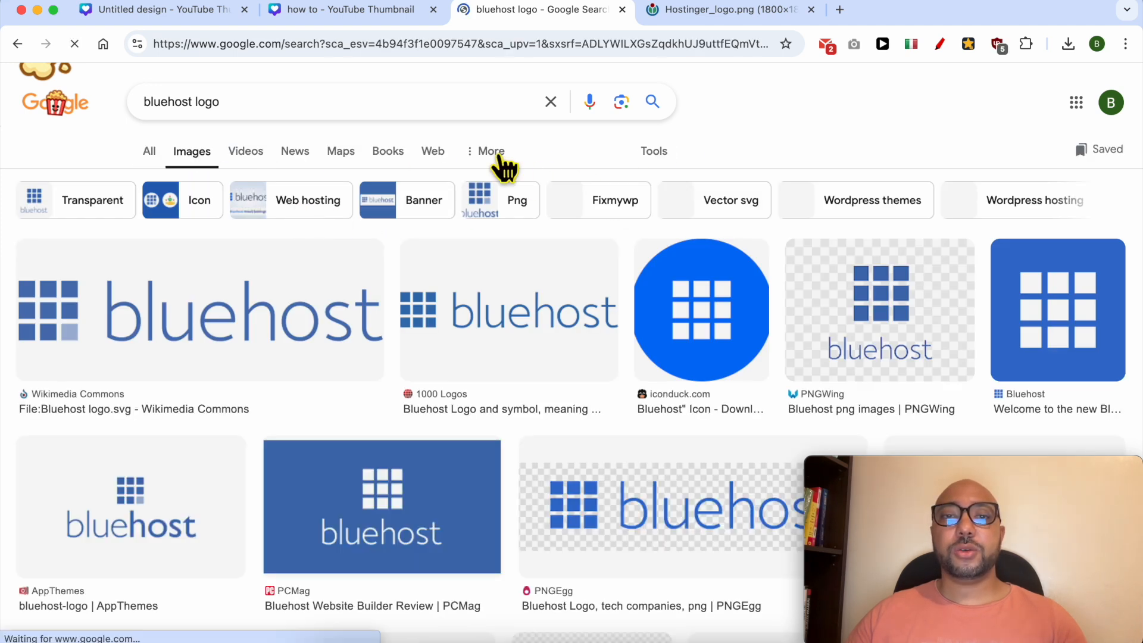
{"action": "left_click", "coordinate": [492, 152]}
{"action": "left_click", "coordinate": [643, 153]}
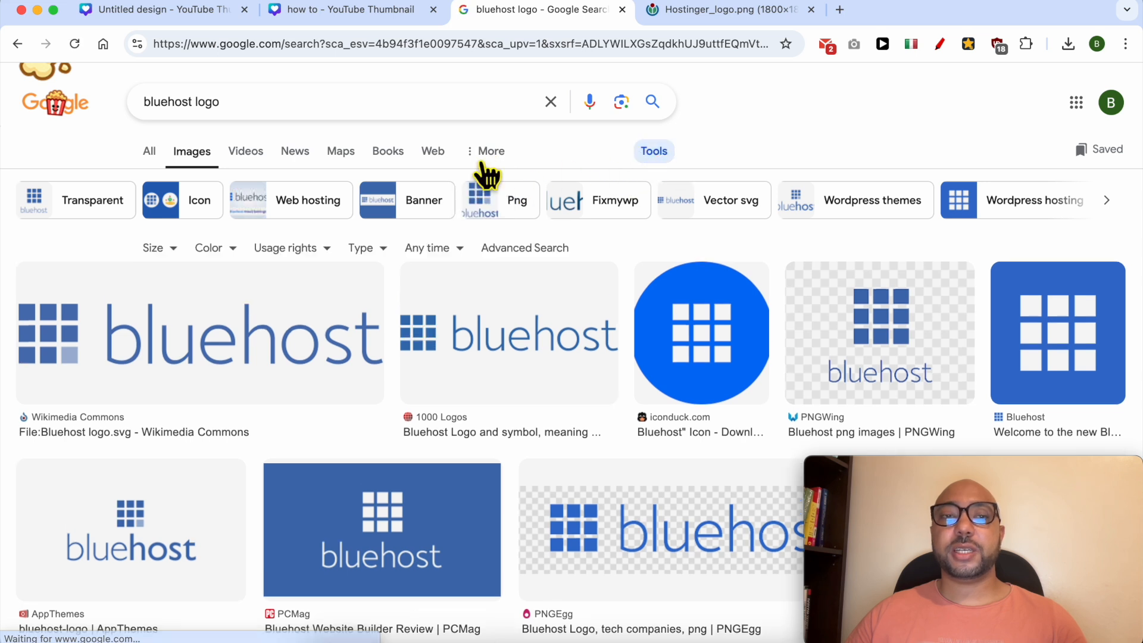
{"action": "left_click", "coordinate": [155, 249]}
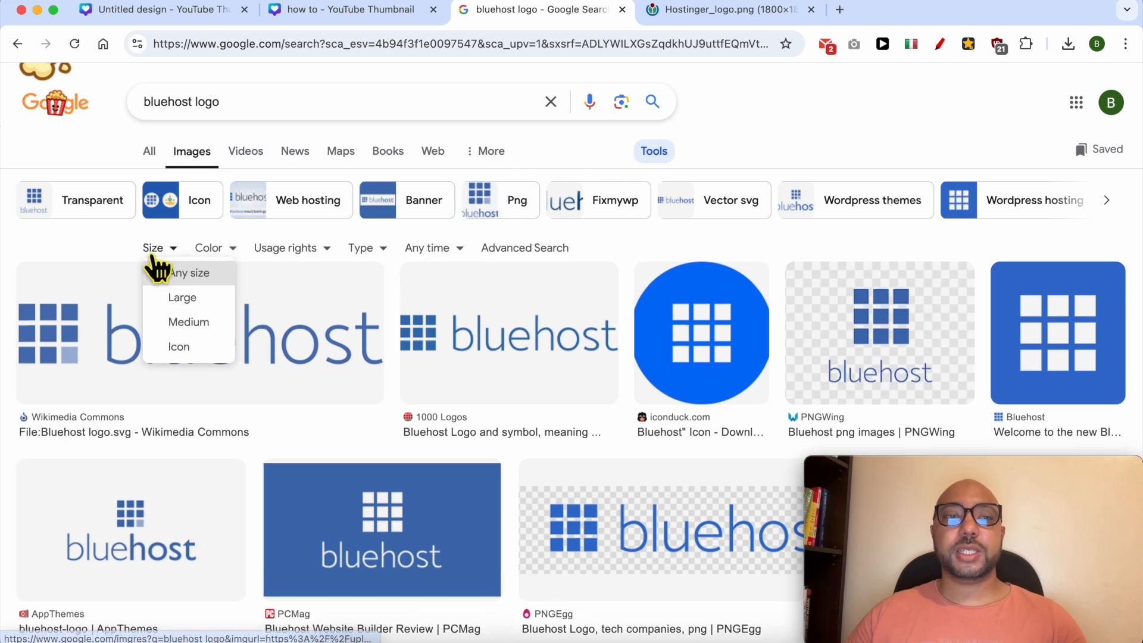
{"action": "left_click", "coordinate": [205, 297]}
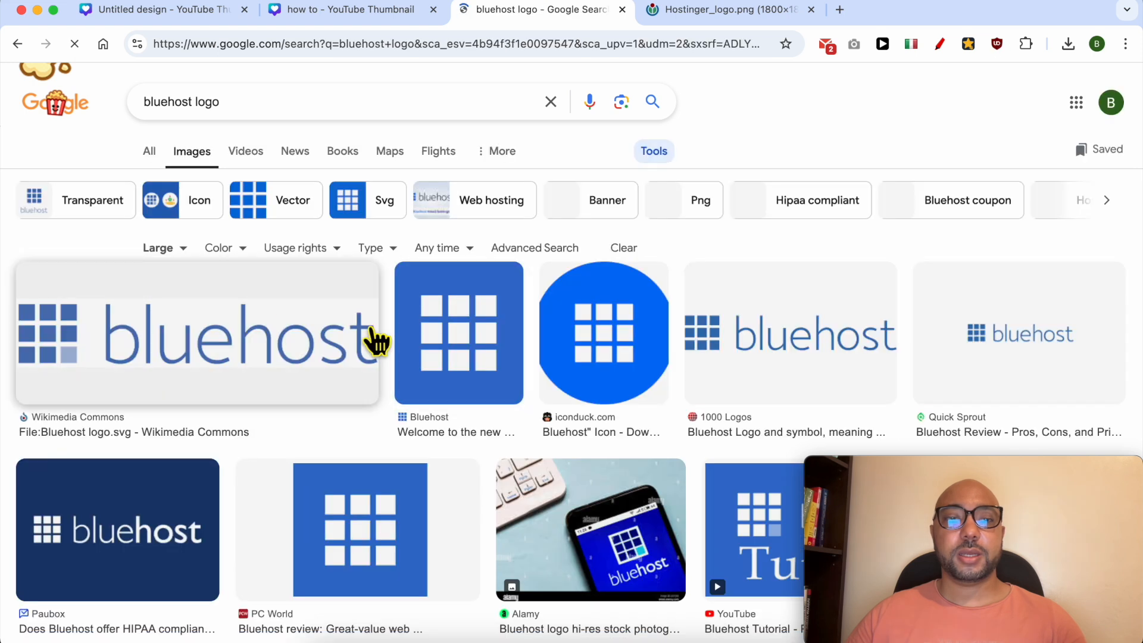
Browse the Bluehost logo results and open the white-on-navy logo image from Paubox in its own tab.
{"action": "scroll", "coordinate": [524, 381], "scroll_direction": "down", "scroll_amount": 2}
{"action": "scroll", "coordinate": [545, 390], "scroll_direction": "down", "scroll_amount": 2}
{"action": "scroll", "coordinate": [464, 414], "scroll_direction": "down", "scroll_amount": 7}
{"action": "scroll", "coordinate": [463, 414], "scroll_direction": "down", "scroll_amount": 5}
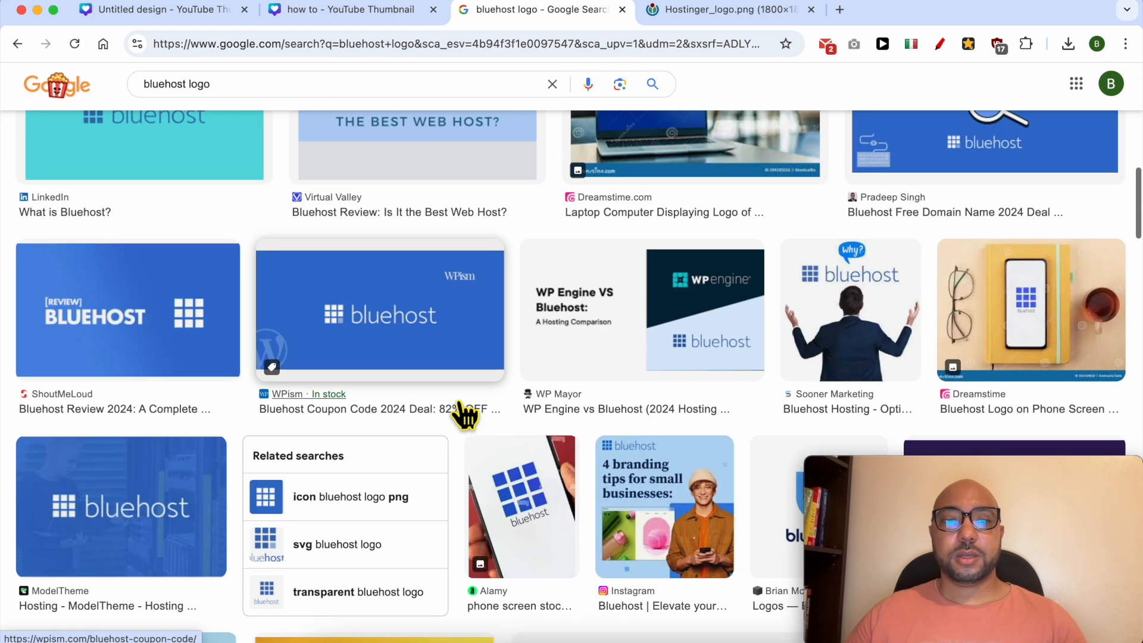
{"action": "scroll", "coordinate": [453, 408], "scroll_direction": "up", "scroll_amount": 15}
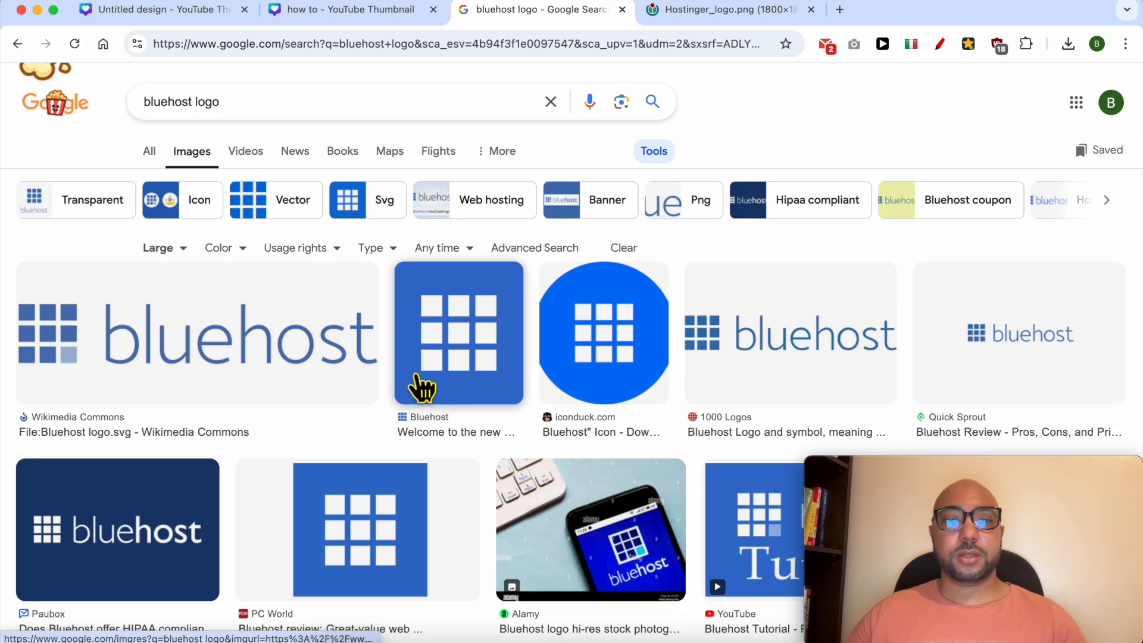
{"action": "left_click", "coordinate": [119, 529]}
{"action": "right_click", "coordinate": [951, 233]}
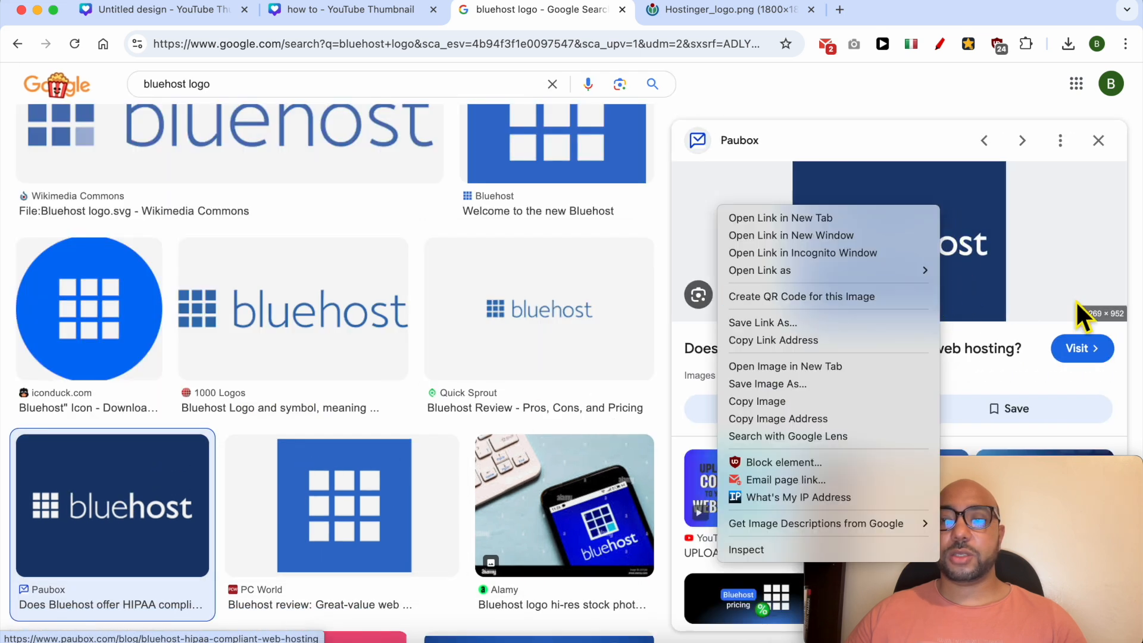
{"action": "left_click", "coordinate": [1078, 302]}
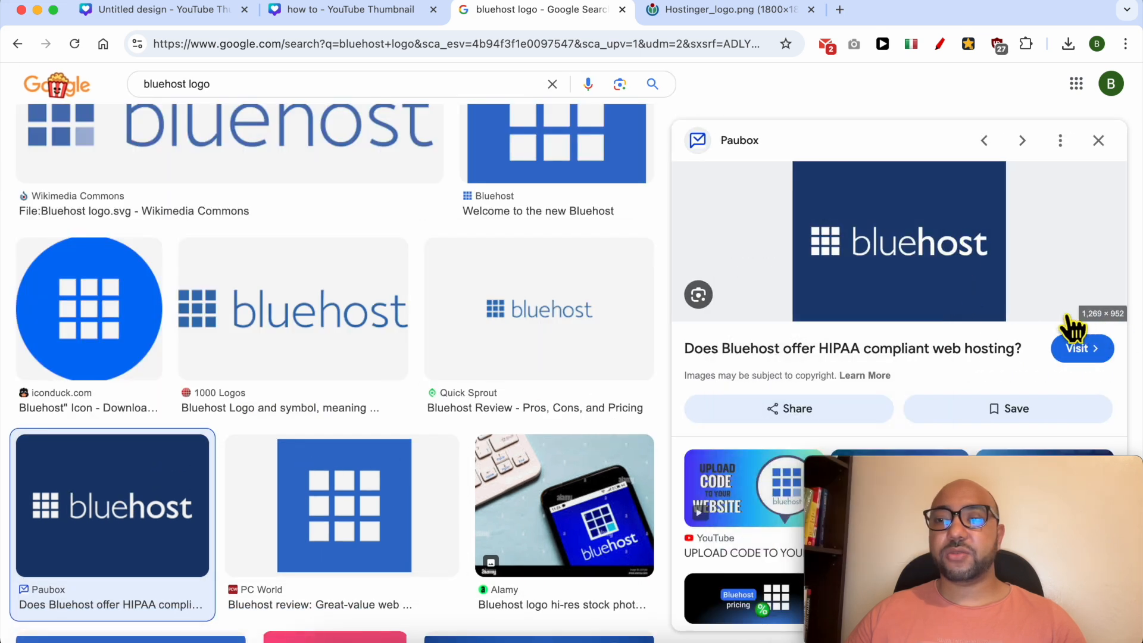
{"action": "right_click", "coordinate": [910, 266]}
{"action": "left_click", "coordinate": [950, 394]}
Copy the Hostinger logo image from its tab and paste it onto the blank YouTube Thumbnail page in Canva.
{"action": "left_click", "coordinate": [748, 13]}
{"action": "right_click", "coordinate": [657, 251]}
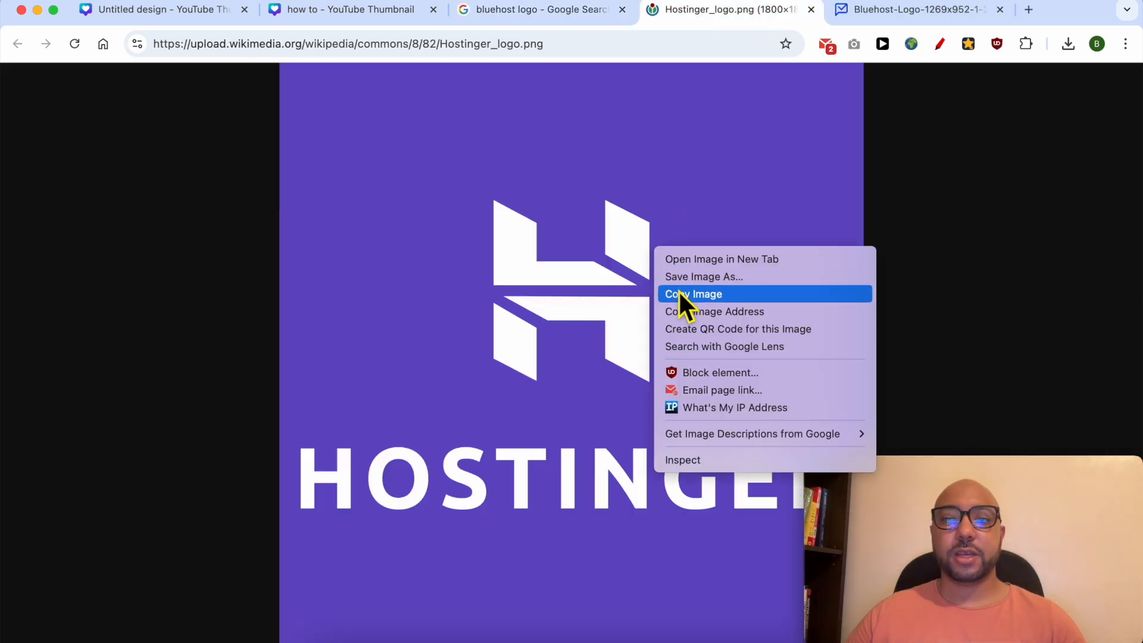
{"action": "left_click", "coordinate": [686, 296]}
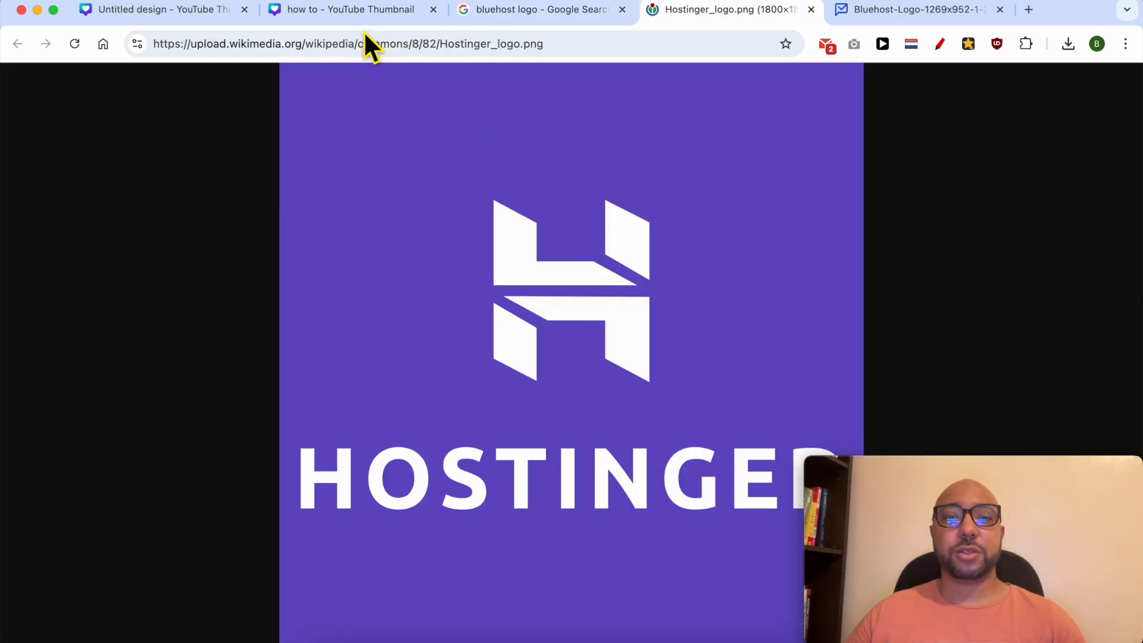
{"action": "left_click", "coordinate": [189, 17]}
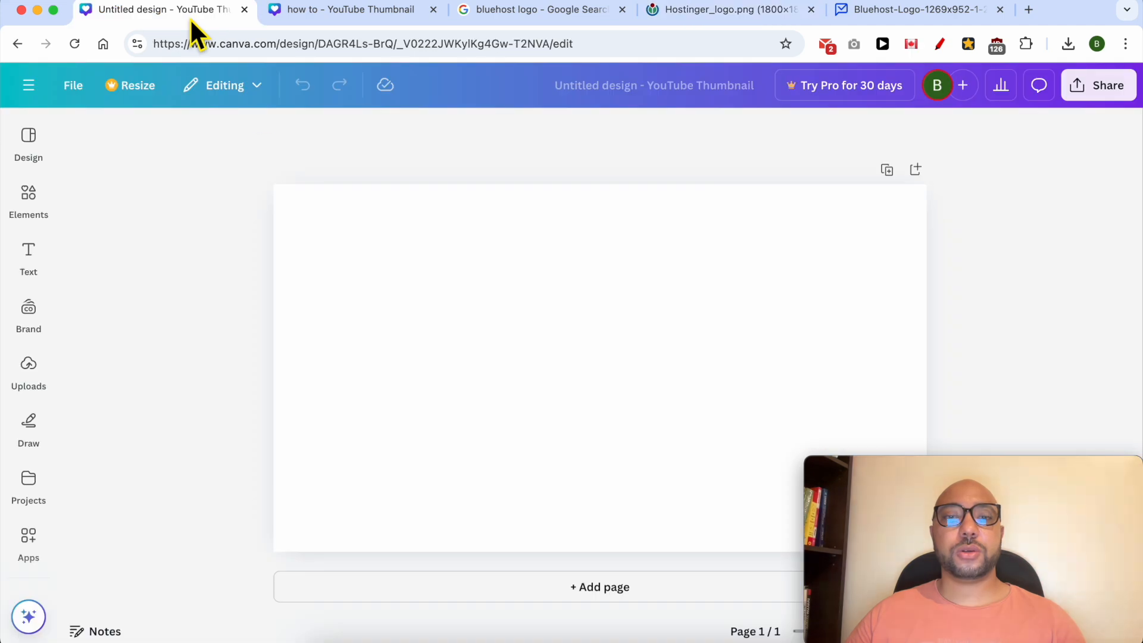
{"action": "left_click", "coordinate": [430, 281]}
{"action": "right_click", "coordinate": [430, 281]}
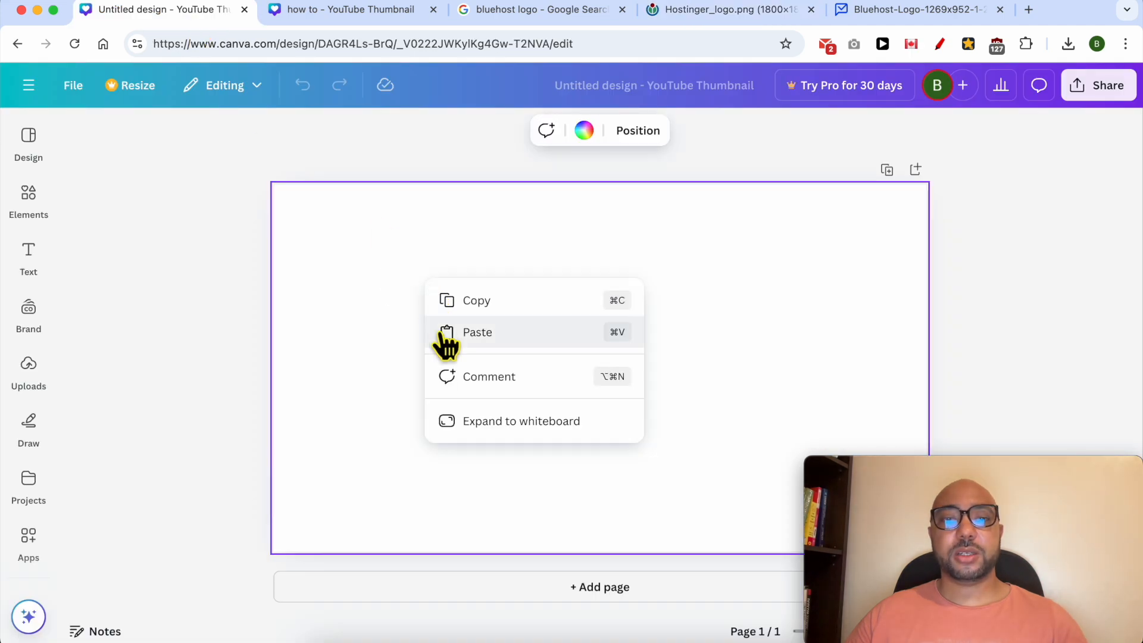
{"action": "left_click", "coordinate": [471, 332]}
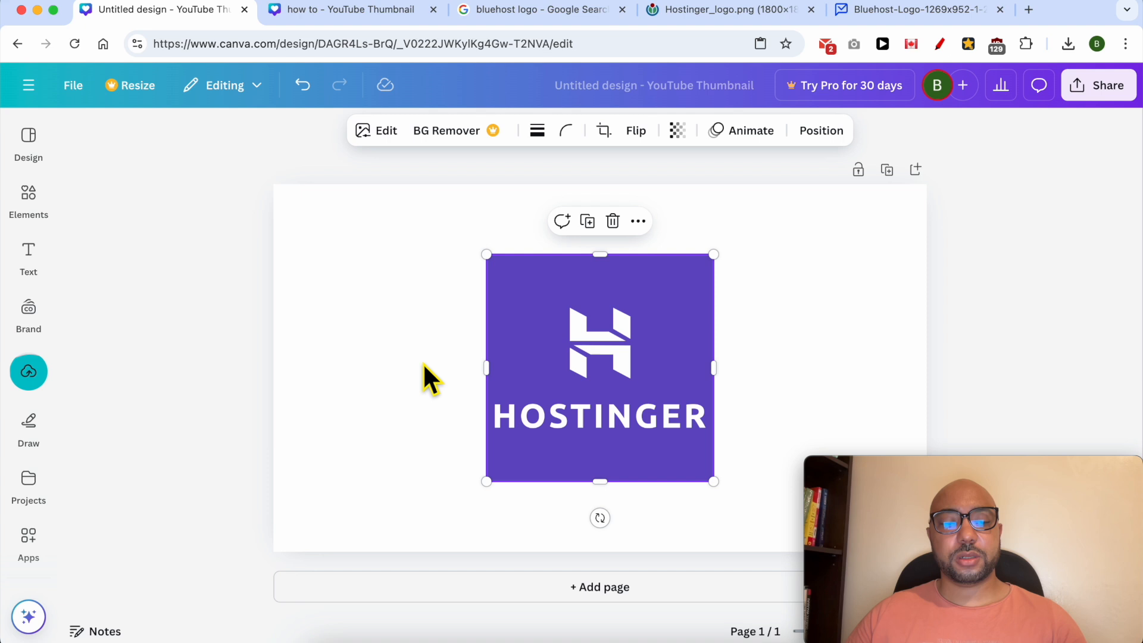
{"action": "left_click", "coordinate": [395, 324]}
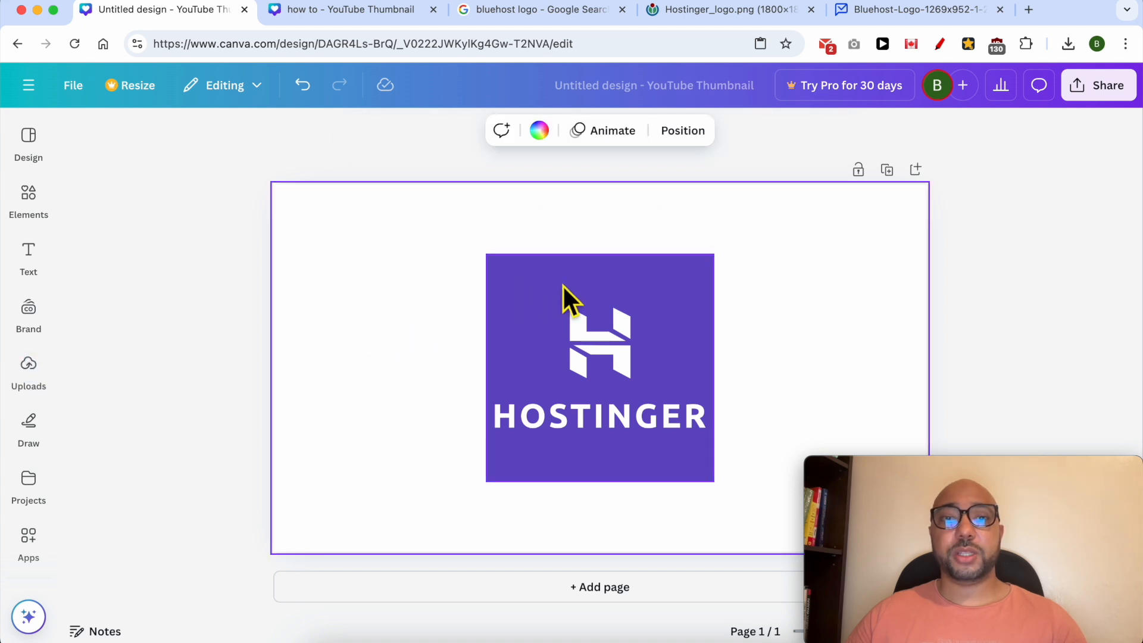
Move the Hostinger logo to the upper-left part of the page and place a duplicate of it to its right.
{"action": "left_click_drag", "start_coordinate": [562, 297], "coordinate": [387, 250]}
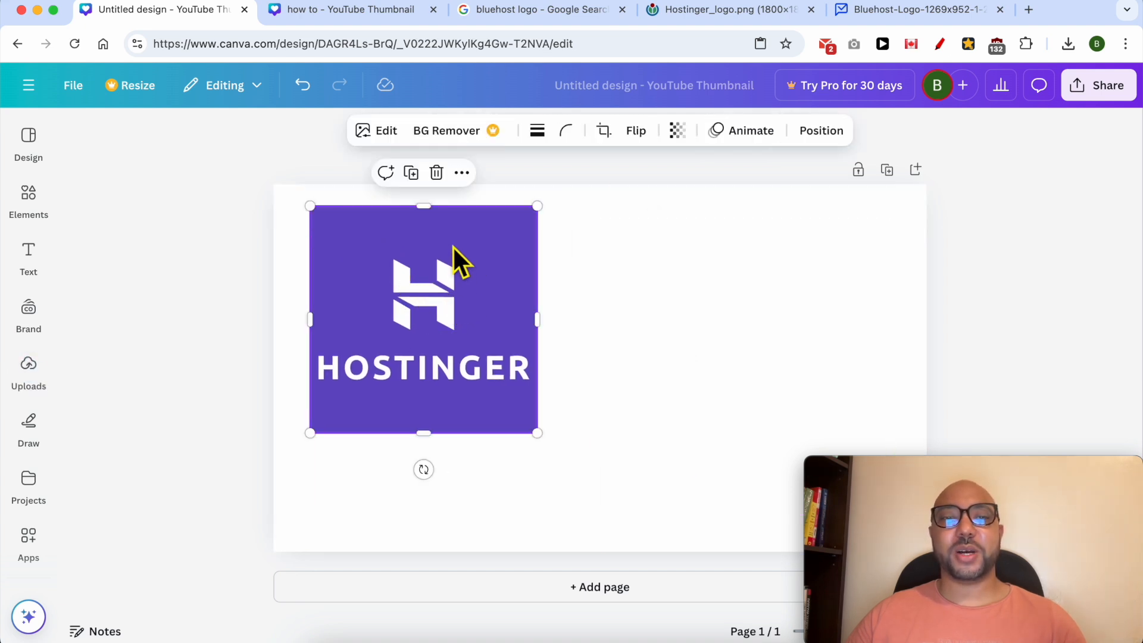
{"action": "right_click", "coordinate": [456, 261]}
{"action": "left_click", "coordinate": [502, 264]}
{"action": "left_click_drag", "start_coordinate": [542, 284], "coordinate": [704, 302]}
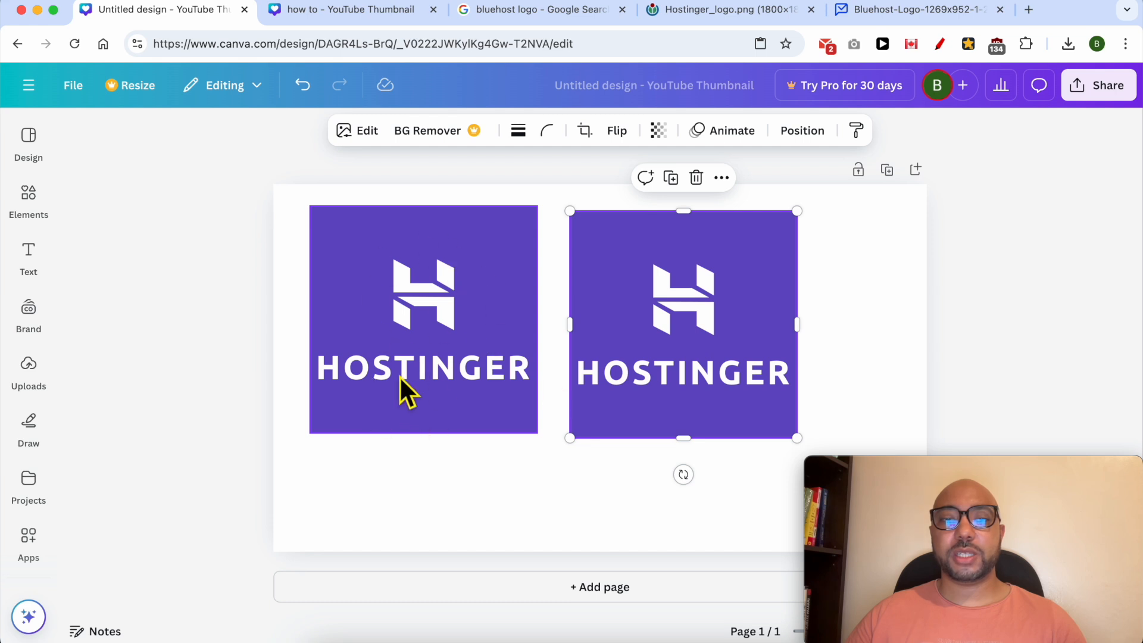
Crop the original Hostinger logo on the left of the page down to just the H symbol.
{"action": "left_click", "coordinate": [443, 303]}
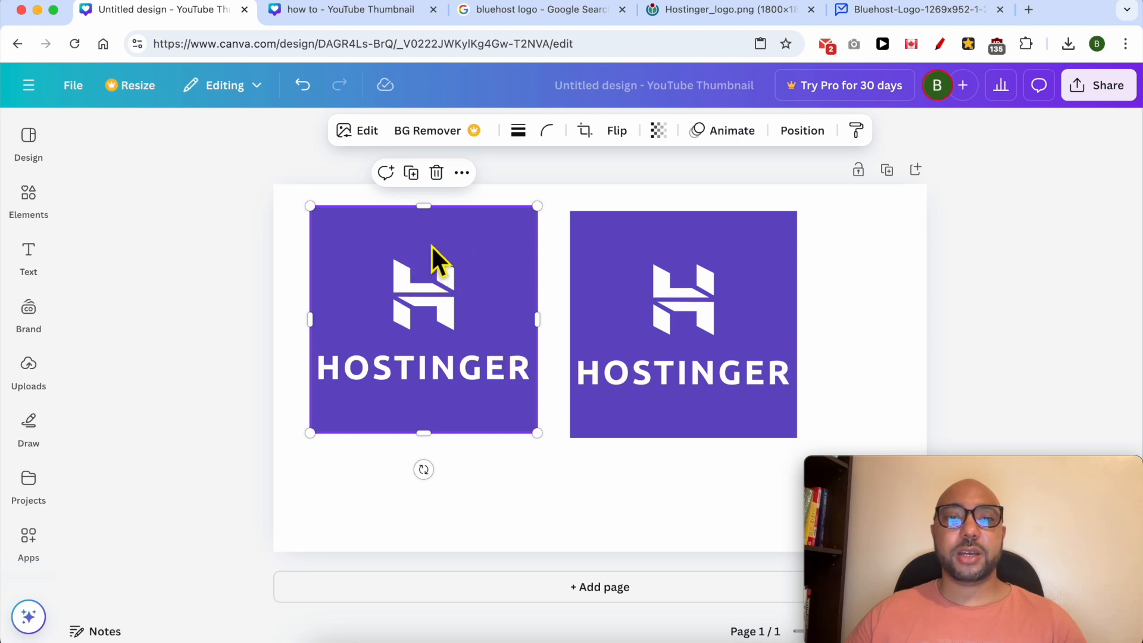
{"action": "left_click", "coordinate": [370, 132]}
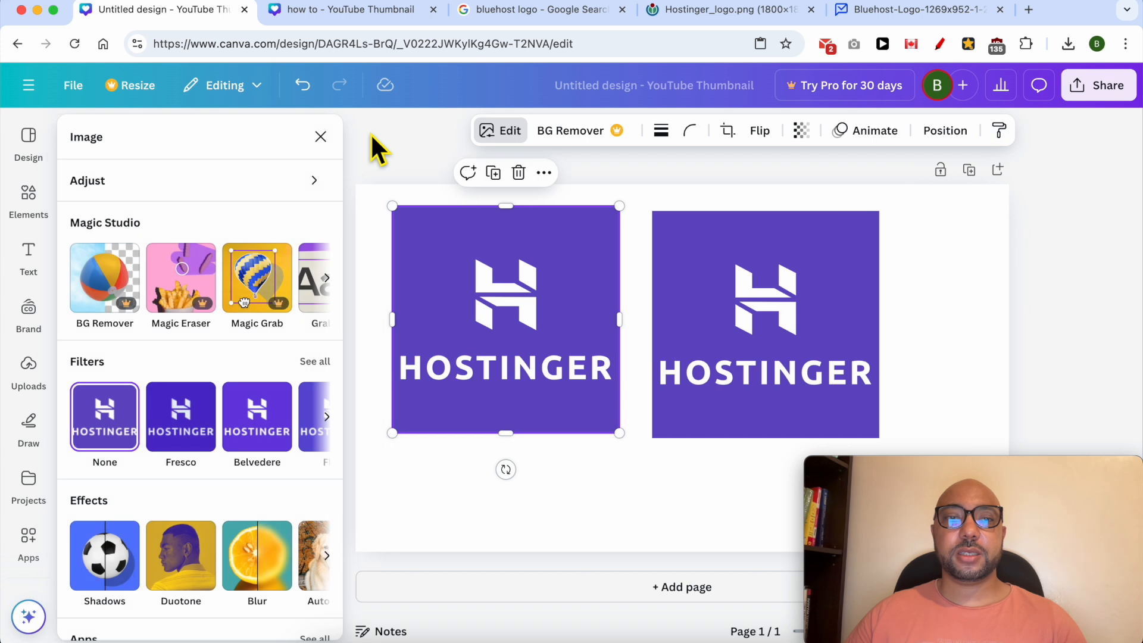
{"action": "left_click", "coordinate": [488, 133]}
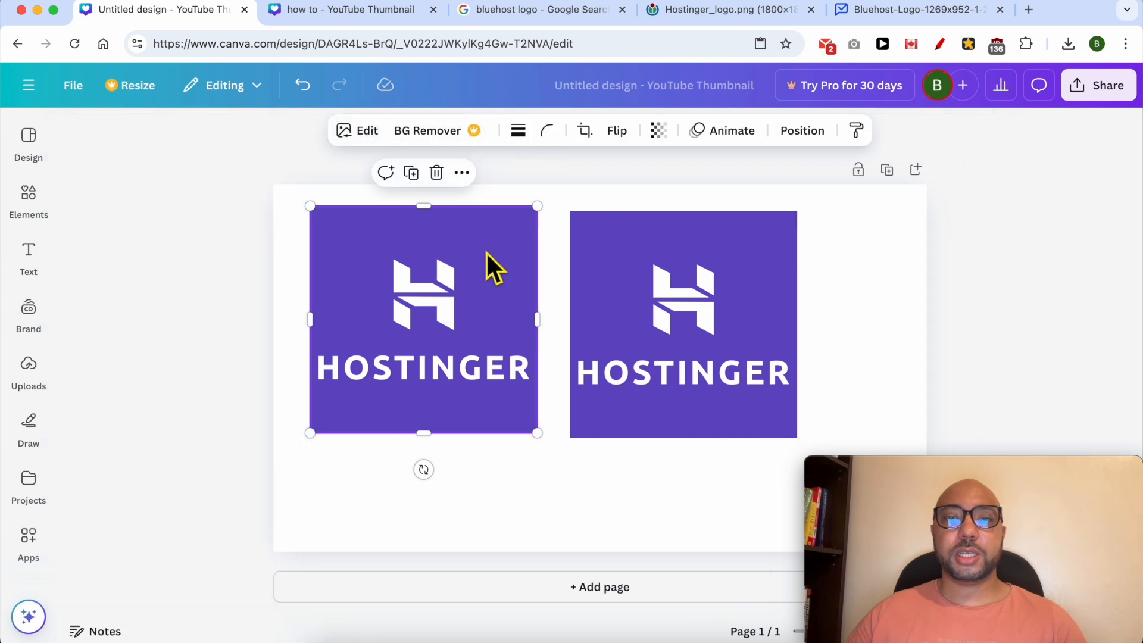
{"action": "left_click", "coordinate": [481, 272]}
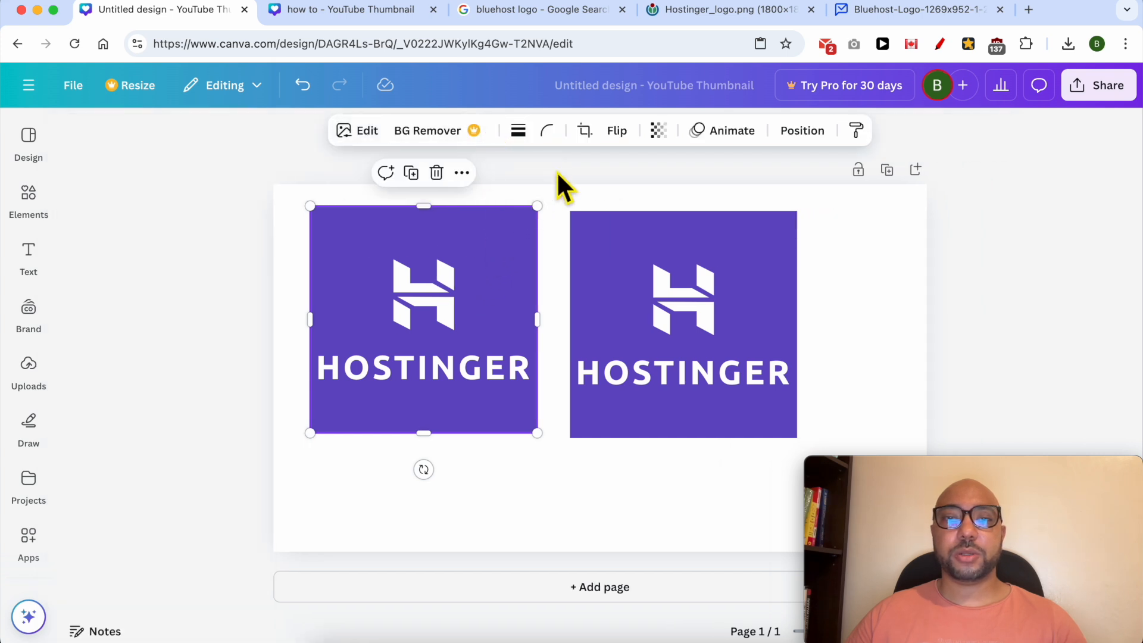
{"action": "left_click", "coordinate": [585, 132]}
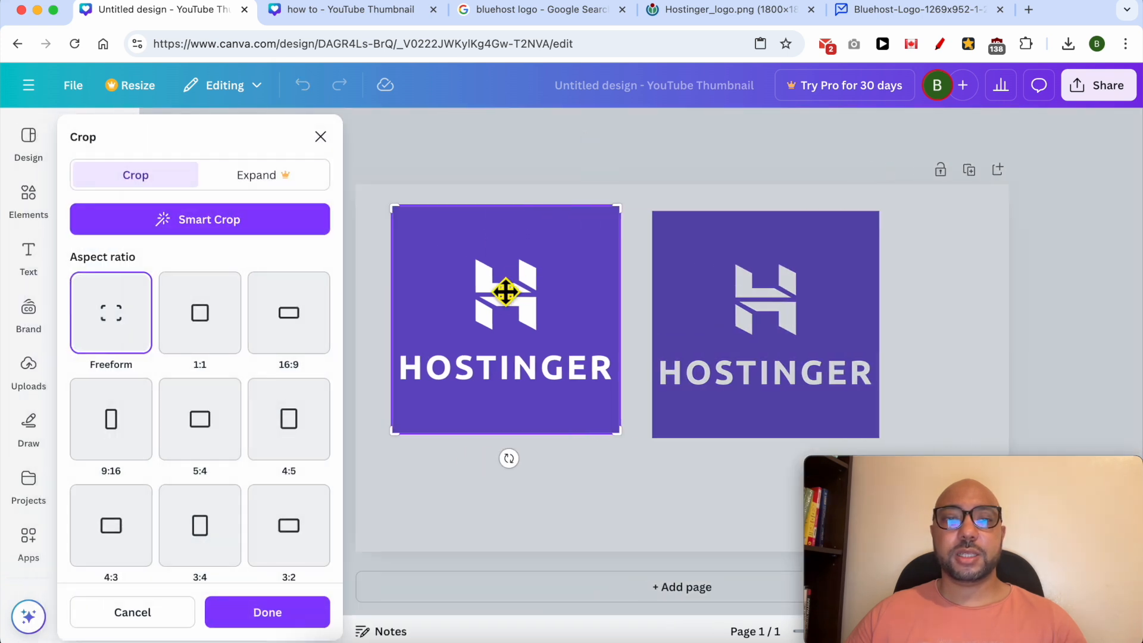
{"action": "left_click_drag", "start_coordinate": [619, 208], "coordinate": [558, 270]}
{"action": "left_click_drag", "start_coordinate": [409, 457], "coordinate": [481, 348]}
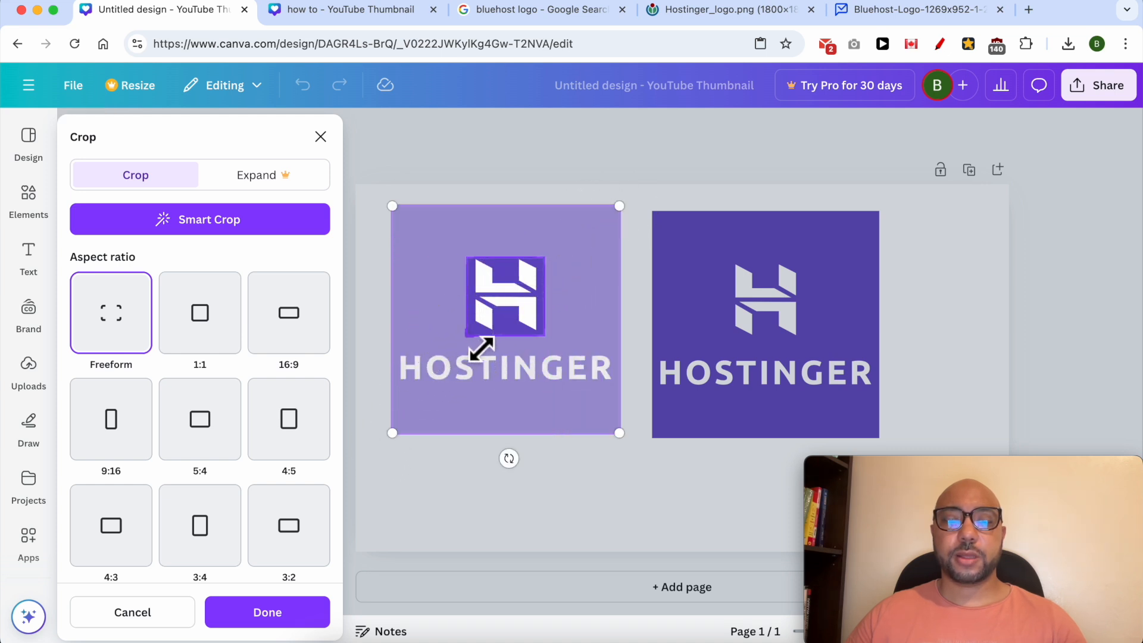
{"action": "key", "text": "Return"}
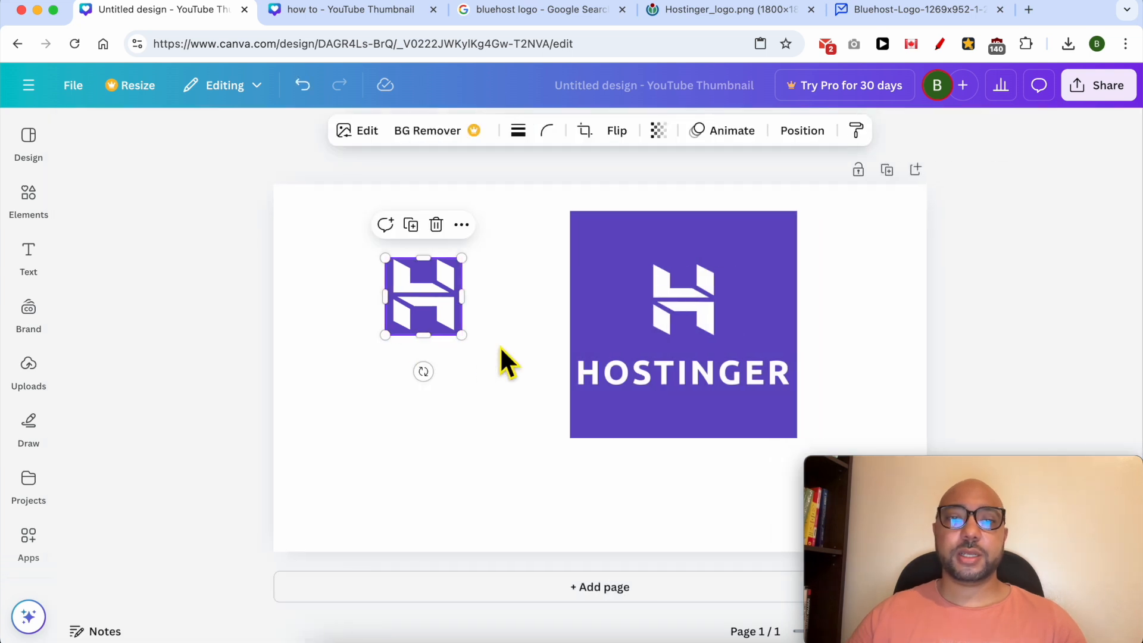
Crop the duplicate logo to just the HOSTINGER wordmark and move it directly beneath the H symbol.
{"action": "left_click", "coordinate": [653, 302]}
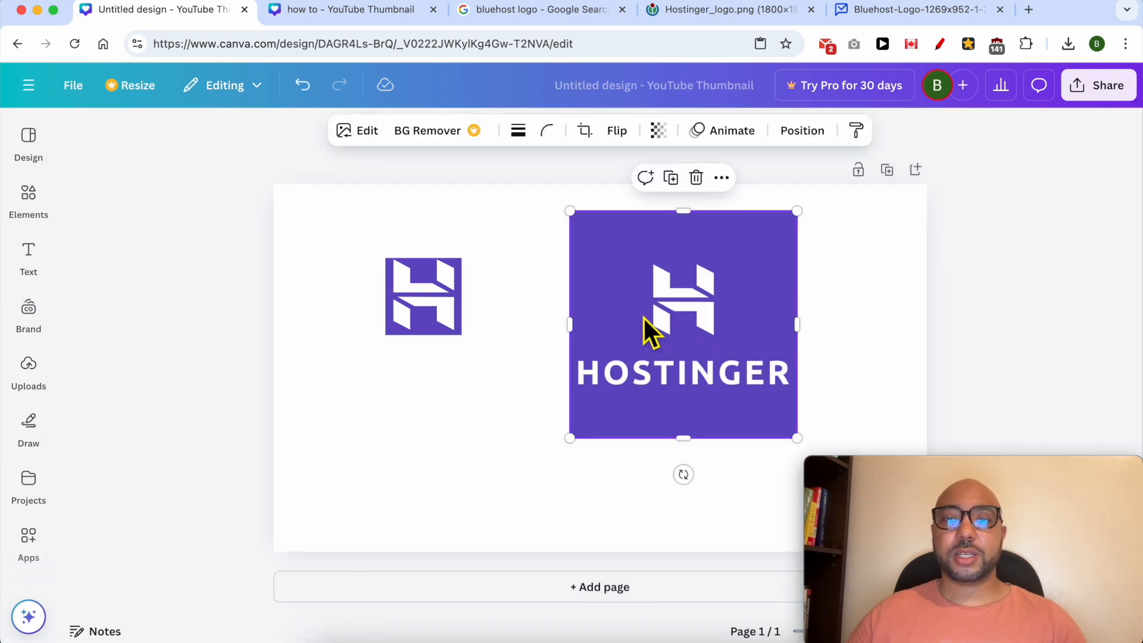
{"action": "left_click", "coordinate": [618, 132]}
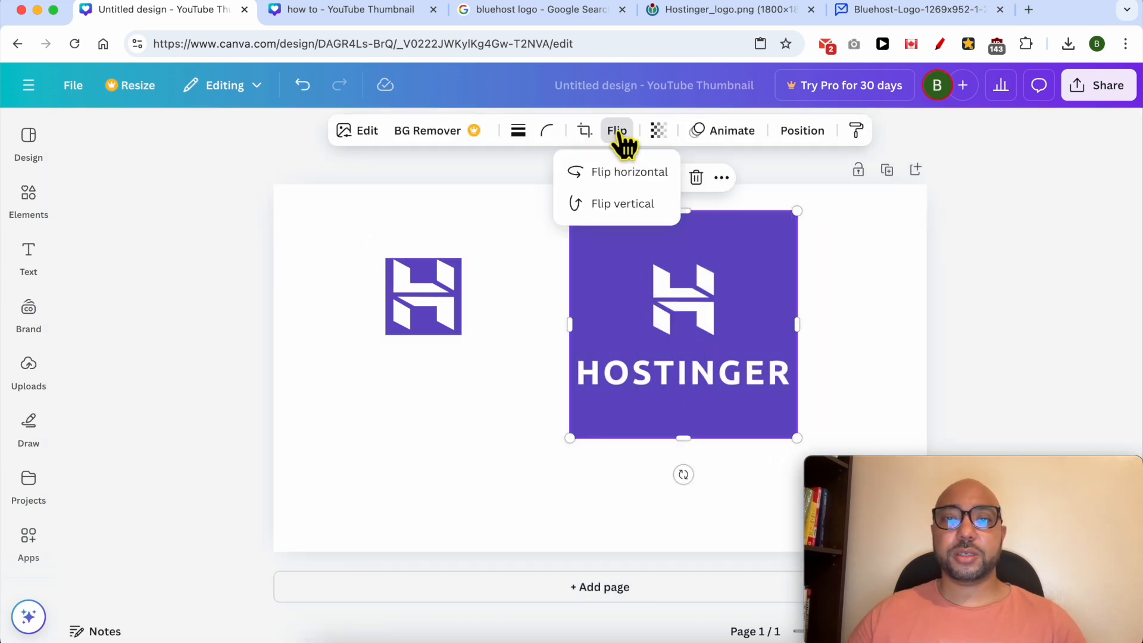
{"action": "left_click", "coordinate": [583, 132]}
{"action": "left_click_drag", "start_coordinate": [886, 224], "coordinate": [882, 363]}
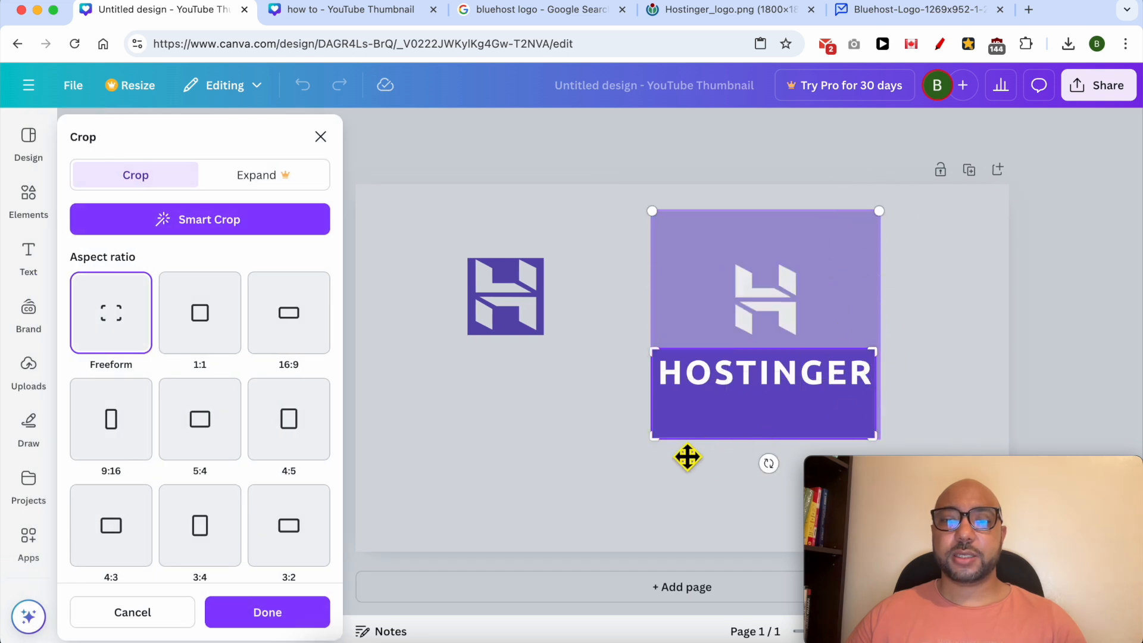
{"action": "left_click_drag", "start_coordinate": [673, 455], "coordinate": [666, 405]}
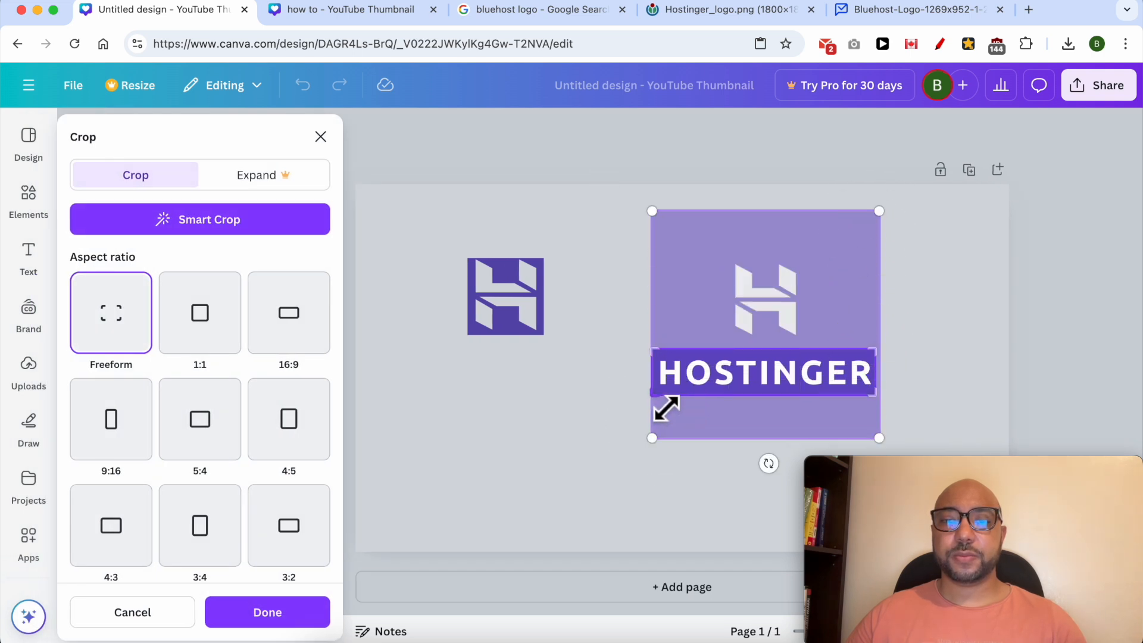
{"action": "left_click", "coordinate": [658, 399]}
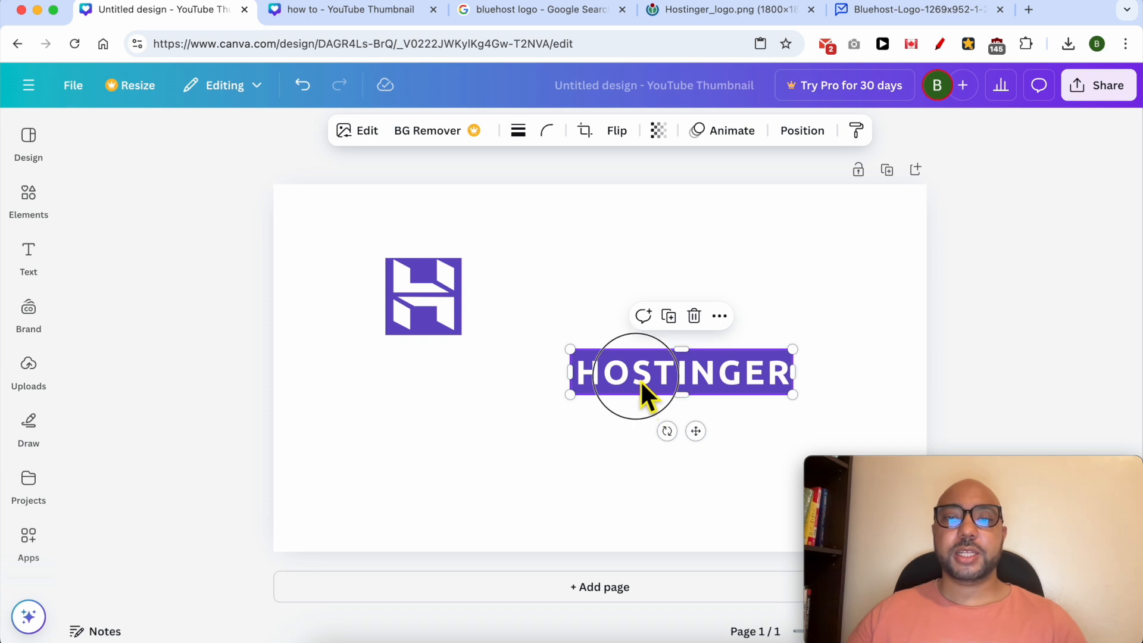
{"action": "left_click_drag", "start_coordinate": [662, 390], "coordinate": [403, 393]}
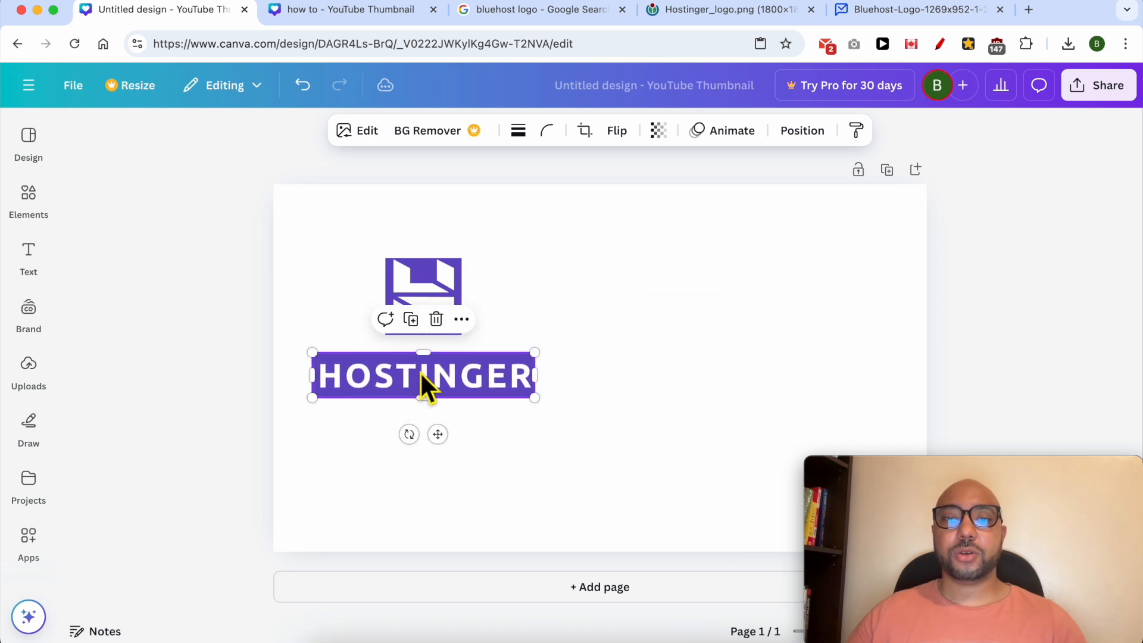
Duplicate the HOSTINGER wordmark, move the copy to the right of the page and crop it to a plain purple area.
{"action": "left_click", "coordinate": [463, 321]}
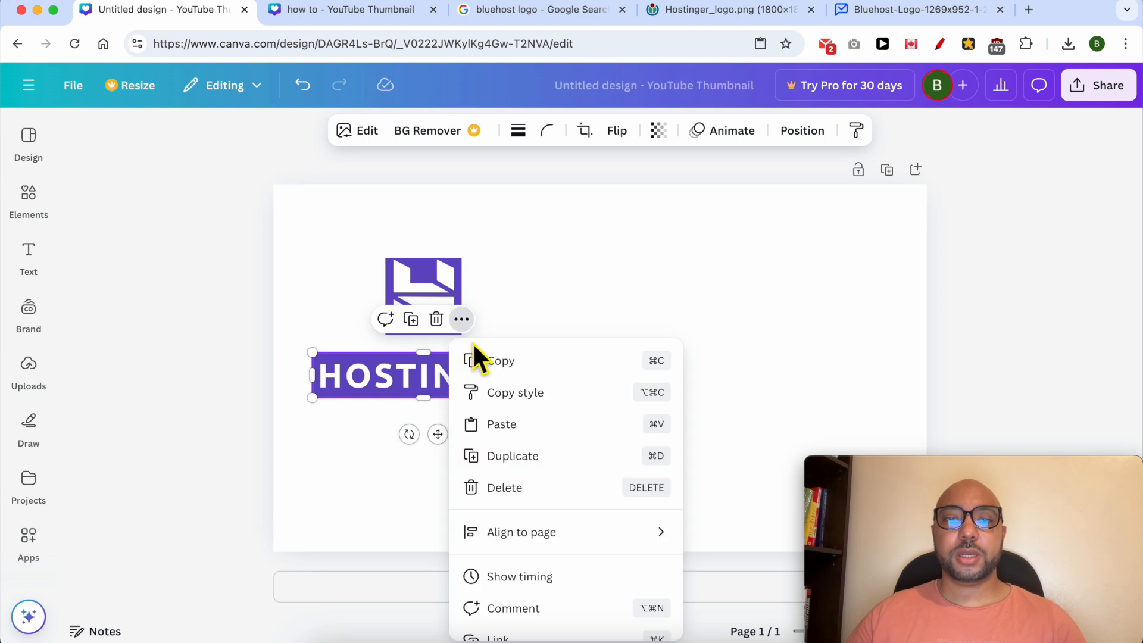
{"action": "left_click", "coordinate": [510, 457]}
{"action": "left_click_drag", "start_coordinate": [520, 420], "coordinate": [727, 321]}
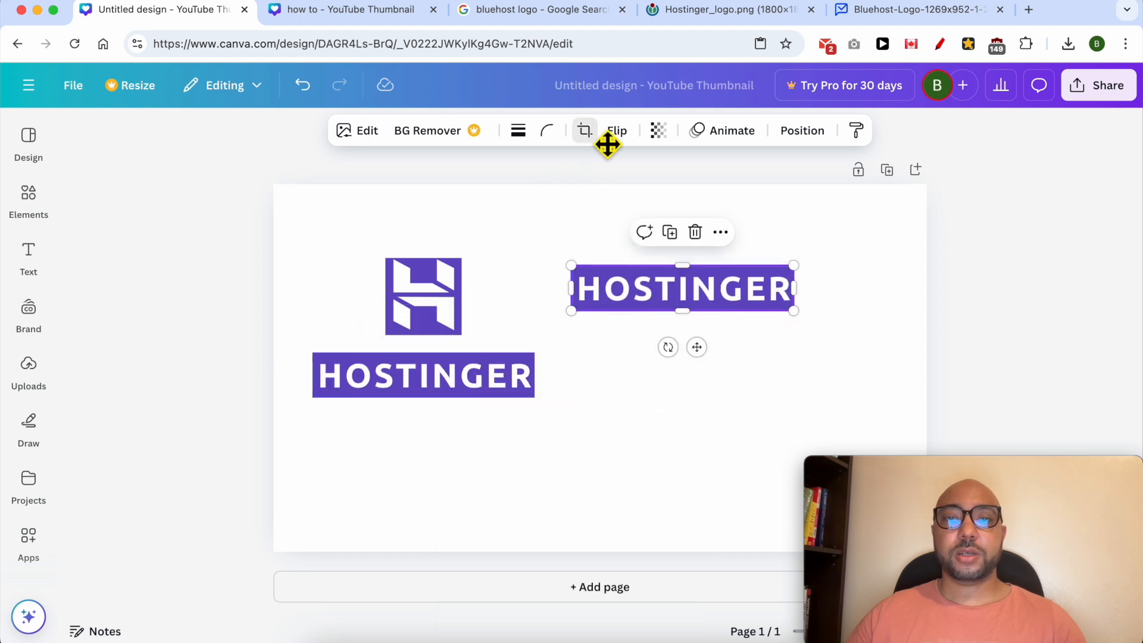
{"action": "left_click", "coordinate": [586, 131]}
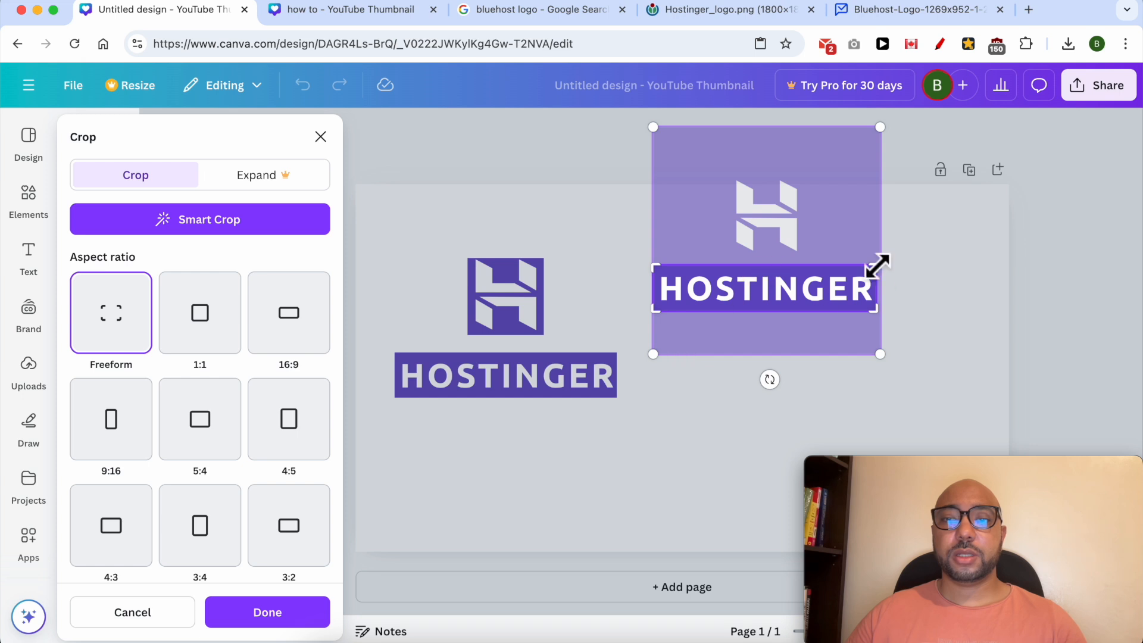
{"action": "left_click_drag", "start_coordinate": [890, 290], "coordinate": [752, 141]}
{"action": "left_click_drag", "start_coordinate": [751, 323], "coordinate": [746, 272]}
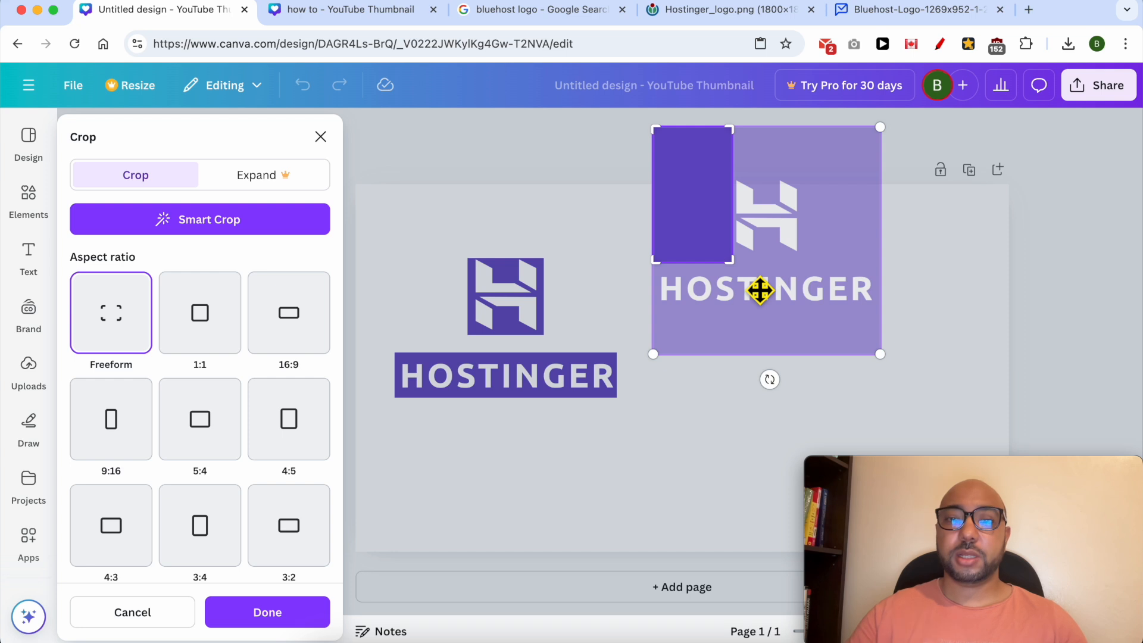
{"action": "key", "text": "Return"}
Enlarge the plain purple piece to about 669.5 px wide to cover the left half of the page and send it to the back.
{"action": "left_click_drag", "start_coordinate": [603, 238], "coordinate": [839, 640]}
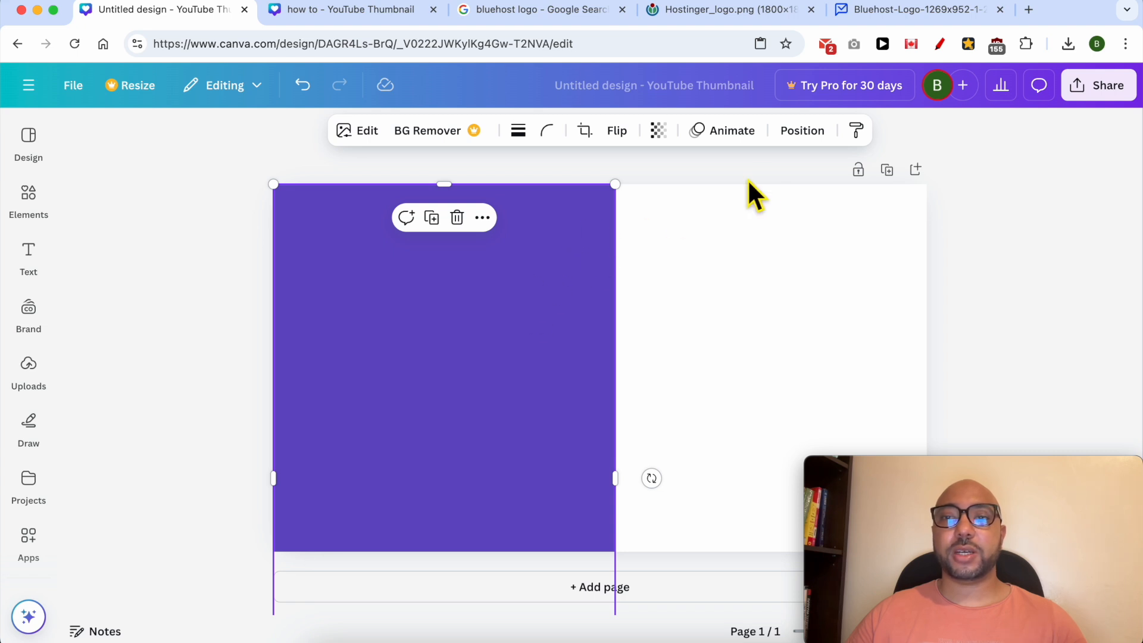
{"action": "left_click", "coordinate": [803, 130]}
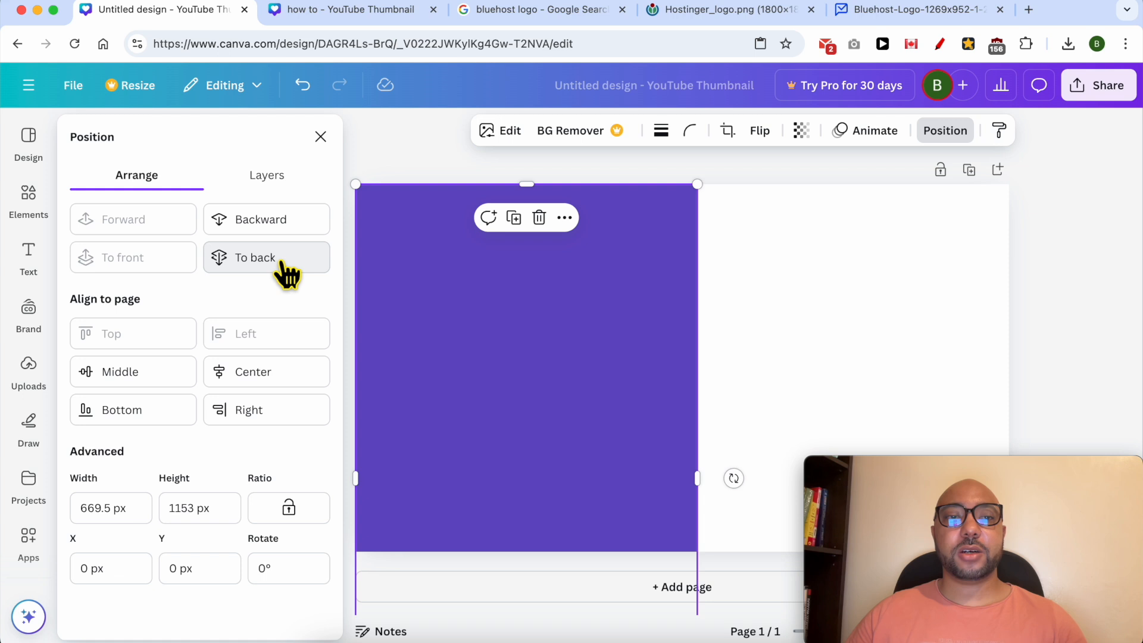
{"action": "left_click", "coordinate": [279, 259]}
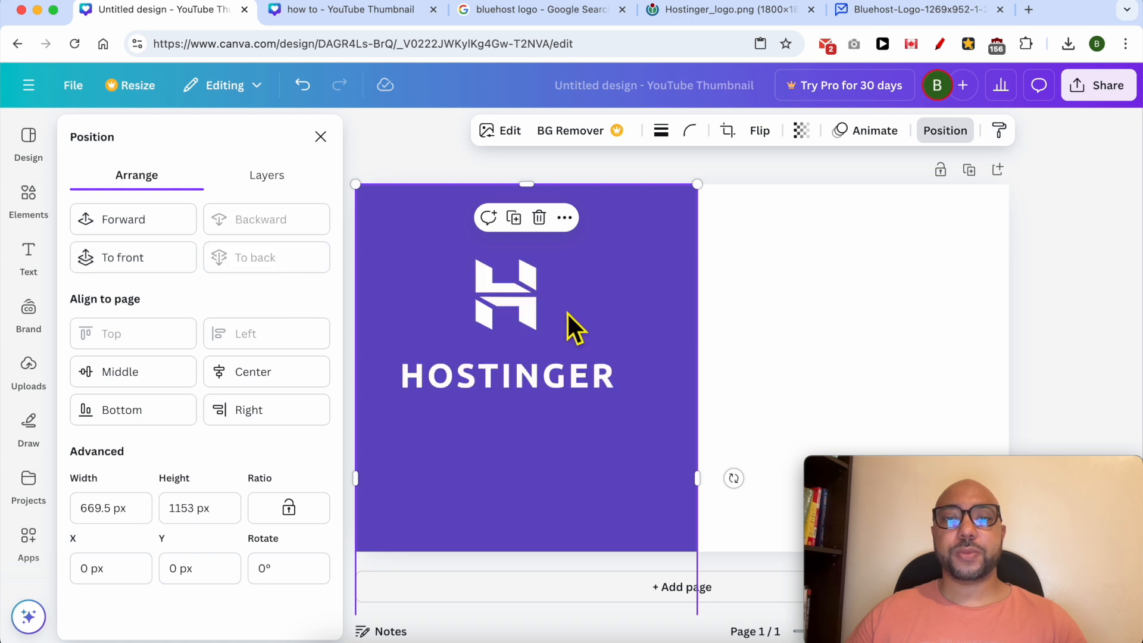
After checking the reference design, place the HOSTINGER wordmark at the top of the purple half and the H symbol below it, left of centre.
{"action": "left_click_drag", "start_coordinate": [520, 296], "coordinate": [597, 318]}
{"action": "left_click_drag", "start_coordinate": [480, 387], "coordinate": [467, 393]}
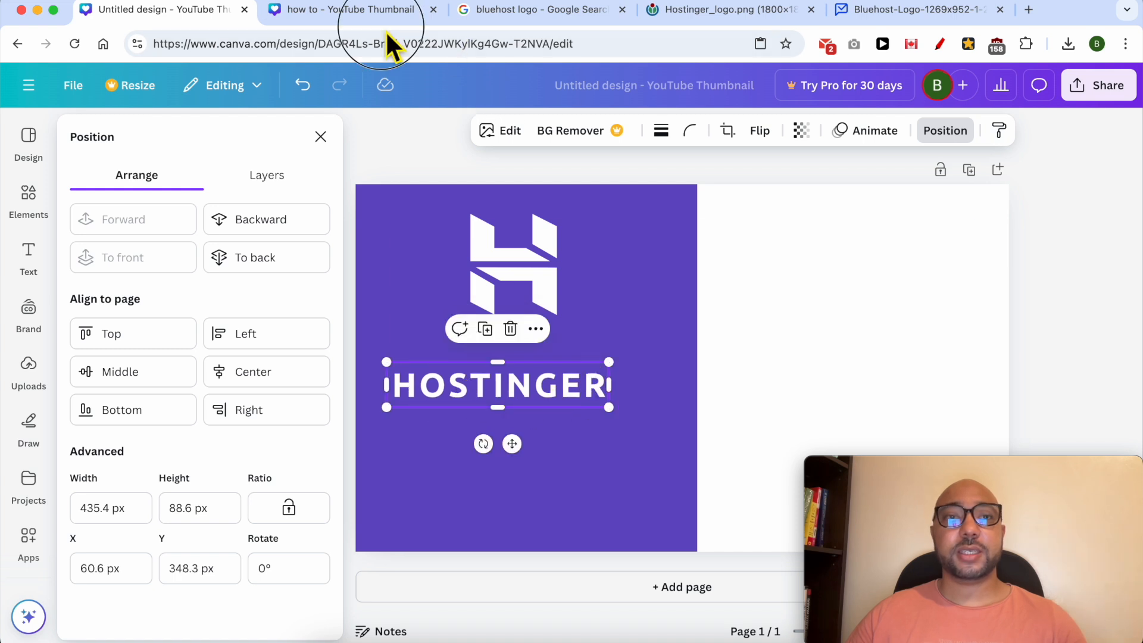
{"action": "left_click", "coordinate": [291, 11]}
{"action": "left_click", "coordinate": [166, 17]}
{"action": "left_click_drag", "start_coordinate": [520, 398], "coordinate": [545, 232]}
{"action": "left_click", "coordinate": [544, 280]}
{"action": "left_click_drag", "start_coordinate": [543, 281], "coordinate": [500, 326]}
{"action": "left_click_drag", "start_coordinate": [529, 366], "coordinate": [497, 339]}
{"action": "left_click_drag", "start_coordinate": [484, 284], "coordinate": [483, 297]}
{"action": "left_click", "coordinate": [537, 294]}
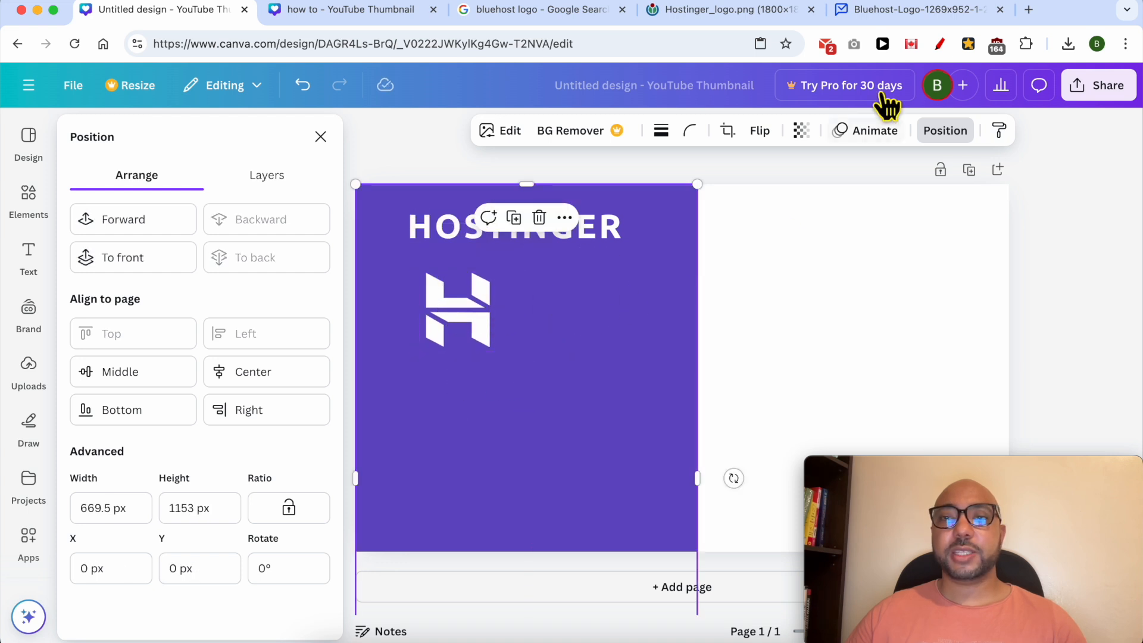
Copy the Bluehost logo image from its tab, paste it into the Canva thumbnail and move it onto the white right half.
{"action": "left_click", "coordinate": [889, 14]}
{"action": "right_click", "coordinate": [631, 199]}
{"action": "left_click", "coordinate": [643, 248]}
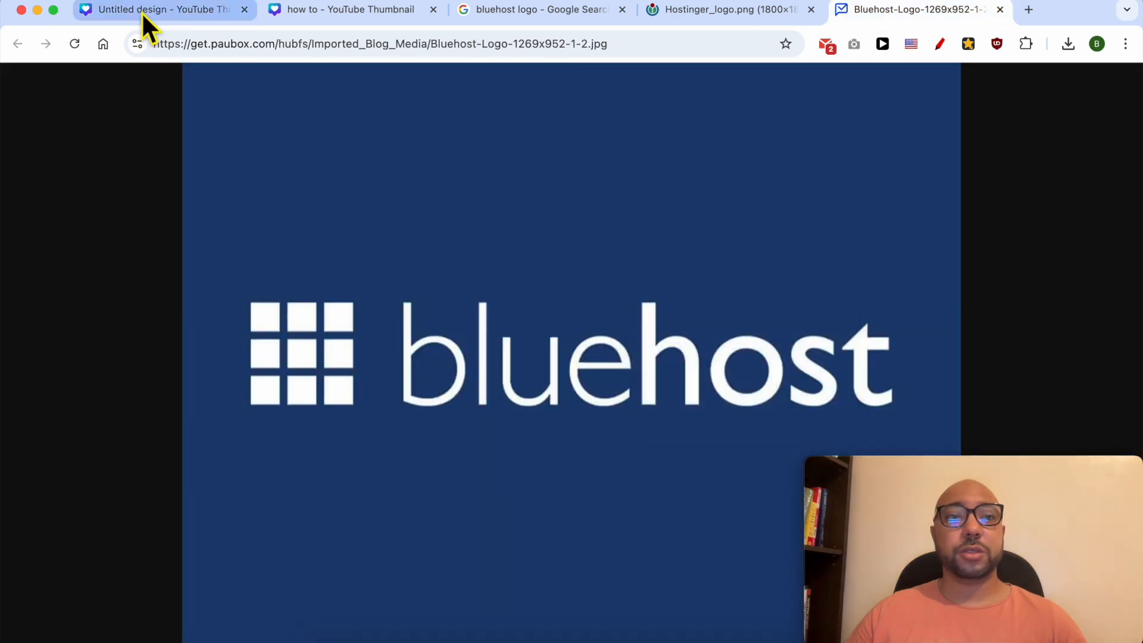
{"action": "left_click", "coordinate": [143, 10]}
{"action": "left_click", "coordinate": [740, 256]}
{"action": "key", "text": "super+v"}
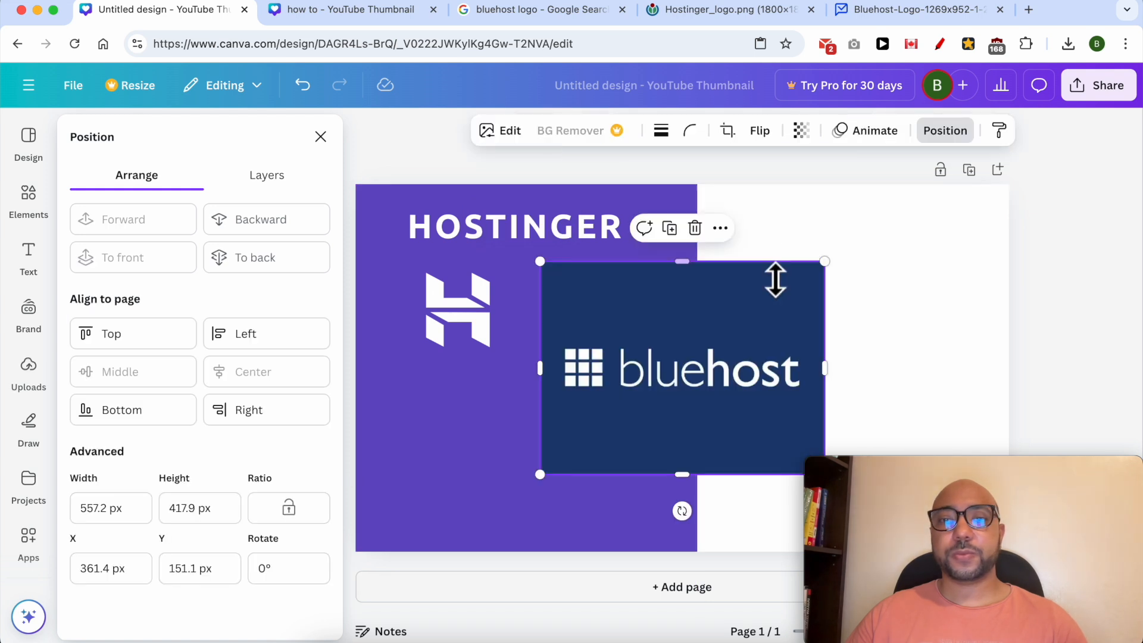
{"action": "left_click_drag", "start_coordinate": [770, 306], "coordinate": [923, 286]}
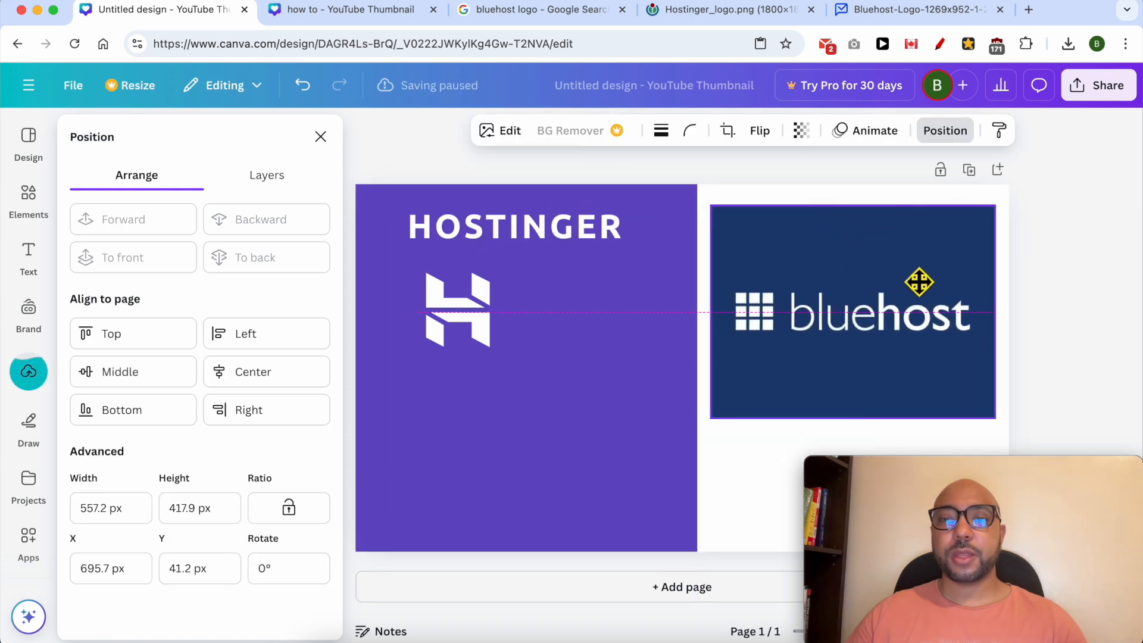
Make two duplicates of the Bluehost logo and move the last copy to the lower part of the right half.
{"action": "left_click", "coordinate": [892, 176]}
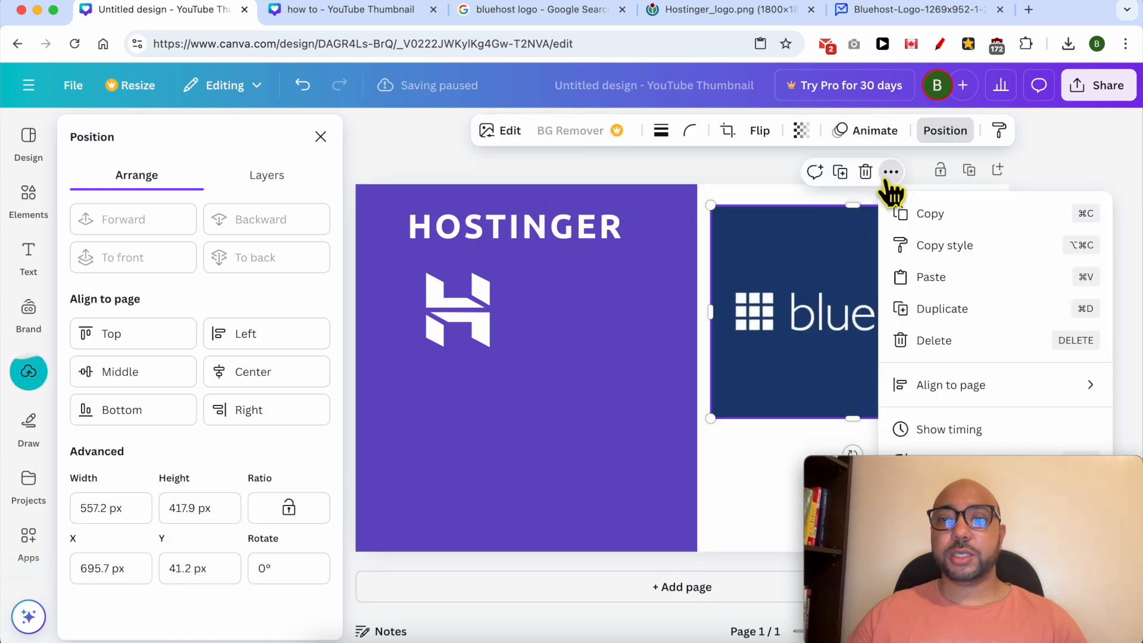
{"action": "left_click", "coordinate": [833, 348]}
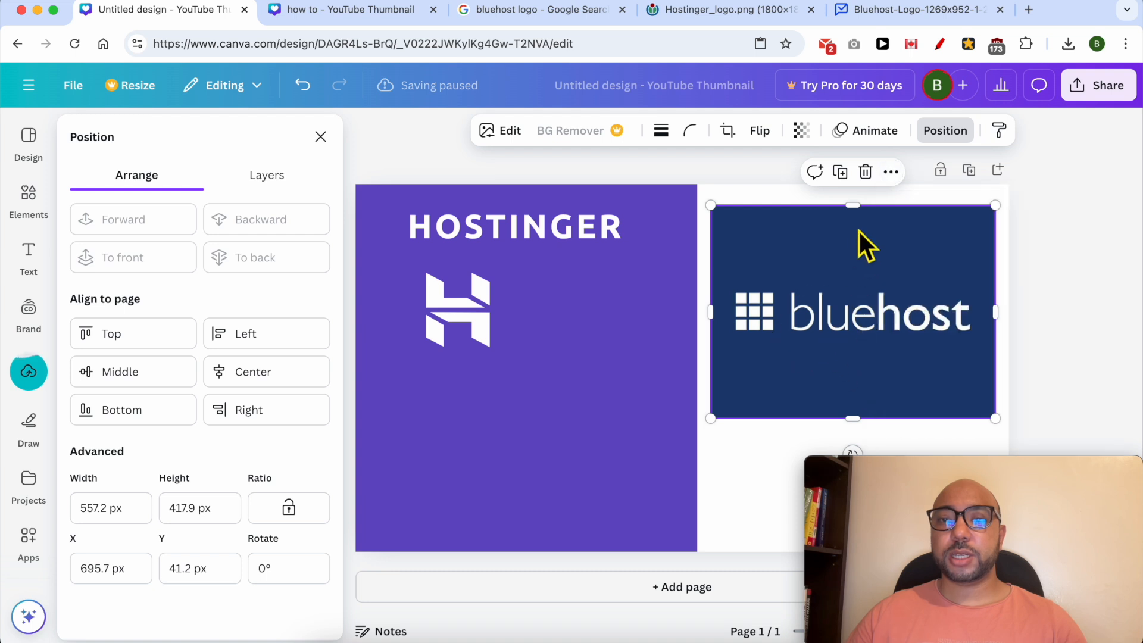
{"action": "left_click_drag", "start_coordinate": [901, 467], "coordinate": [131, 19]}
{"action": "right_click", "coordinate": [786, 252]}
{"action": "left_click", "coordinate": [823, 279]}
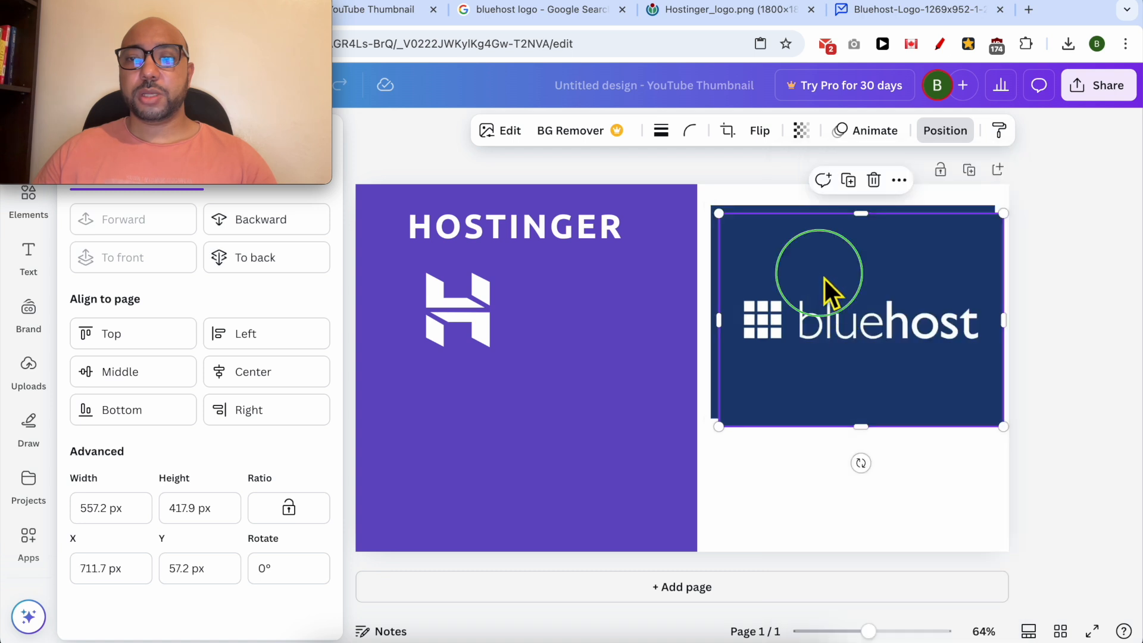
{"action": "right_click", "coordinate": [824, 279]}
{"action": "left_click", "coordinate": [884, 232]}
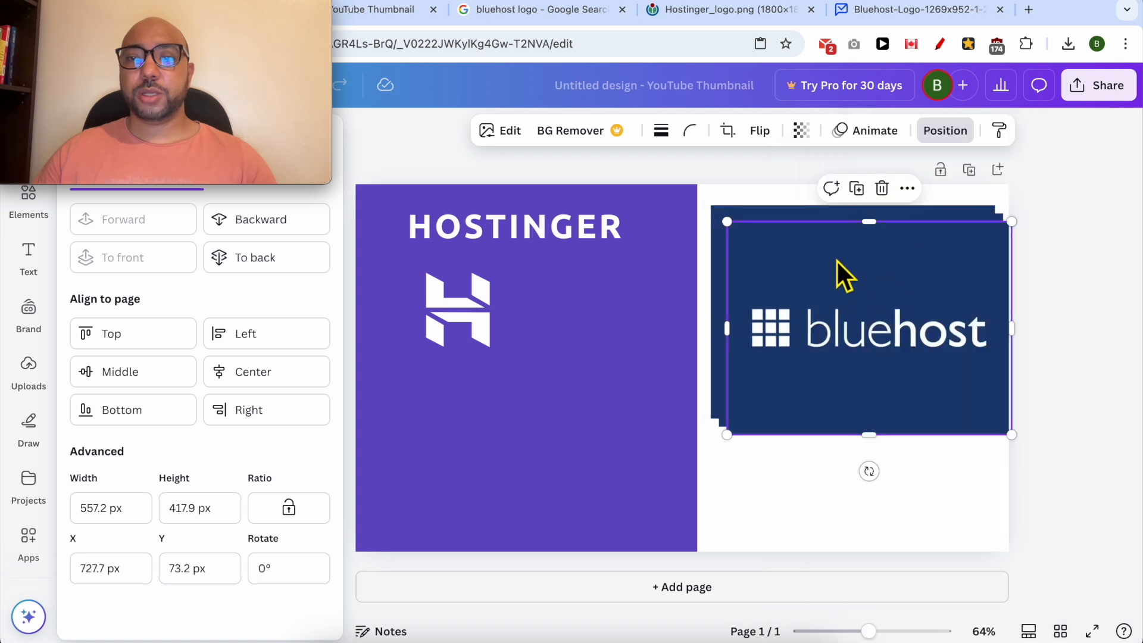
{"action": "left_click_drag", "start_coordinate": [840, 273], "coordinate": [840, 396]}
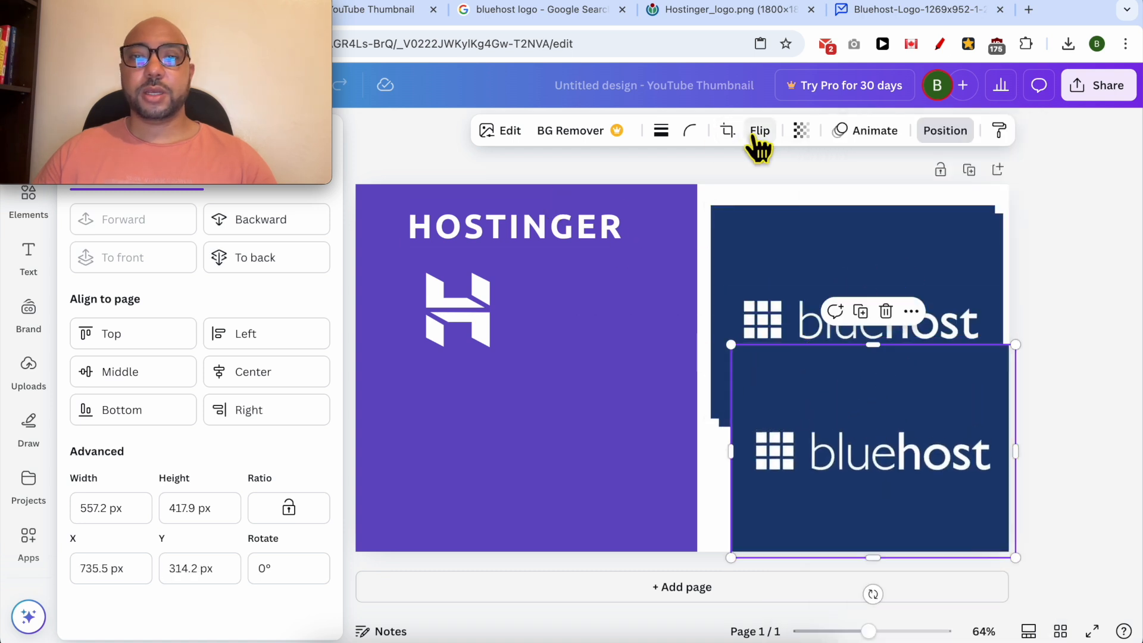
Crop the lower Bluehost logo copy to a plain navy area without any lettering.
{"action": "left_click", "coordinate": [727, 132]}
{"action": "left_click_drag", "start_coordinate": [1016, 347], "coordinate": [894, 487]}
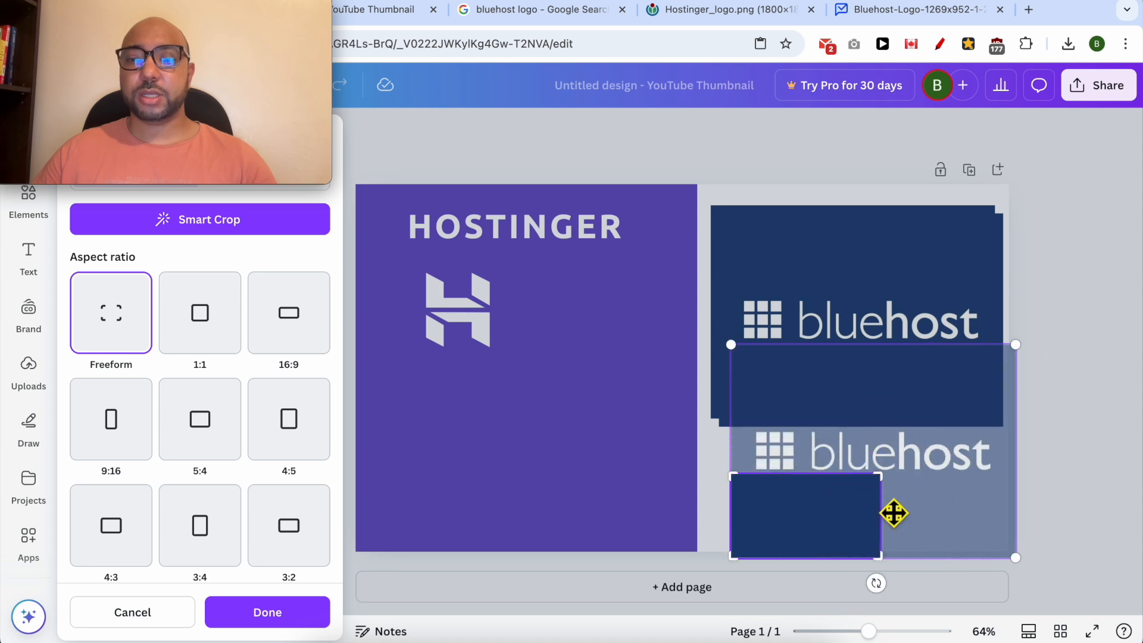
{"action": "key", "text": "Return"}
Enlarge the plain navy piece to cover the right half beside the purple block and send it to the back.
{"action": "left_click_drag", "start_coordinate": [798, 474], "coordinate": [1005, 189]}
{"action": "mouse_move", "coordinate": [904, 267]}
{"action": "left_mouse_down"}
{"action": "mouse_move", "coordinate": [908, 199]}
{"action": "mouse_move", "coordinate": [901, 268]}
{"action": "left_mouse_up"}
{"action": "left_click_drag", "start_coordinate": [650, 271], "coordinate": [770, 327]}
{"action": "left_click", "coordinate": [798, 132]}
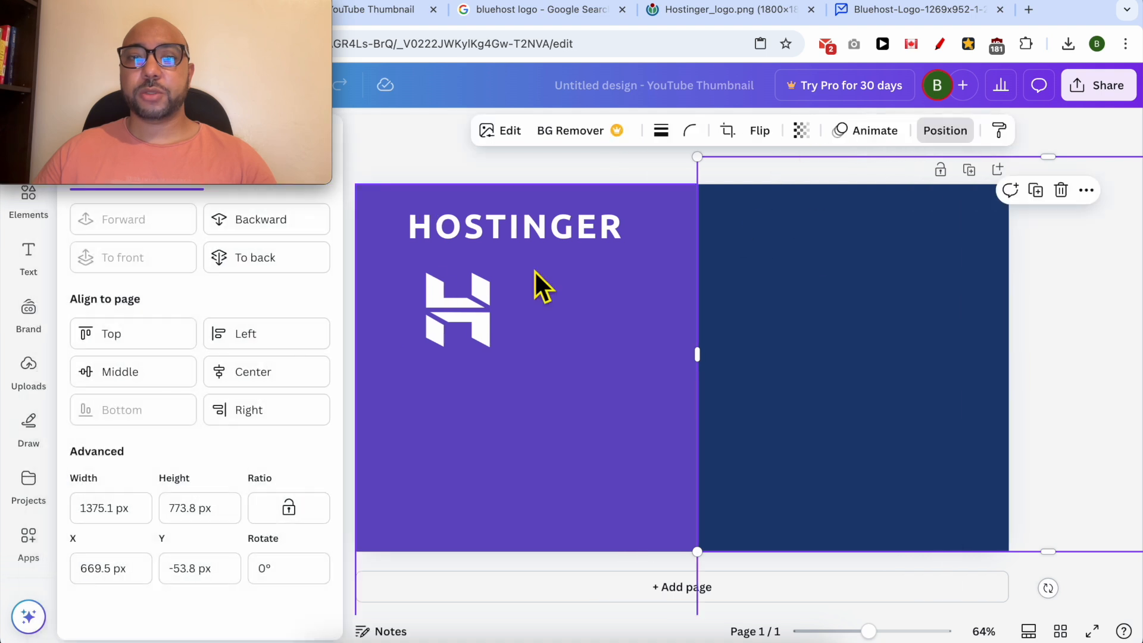
{"action": "left_click", "coordinate": [294, 262]}
Separate the two remaining Bluehost logos, placing one low and one high on the navy half.
{"action": "left_click_drag", "start_coordinate": [845, 328], "coordinate": [836, 384]}
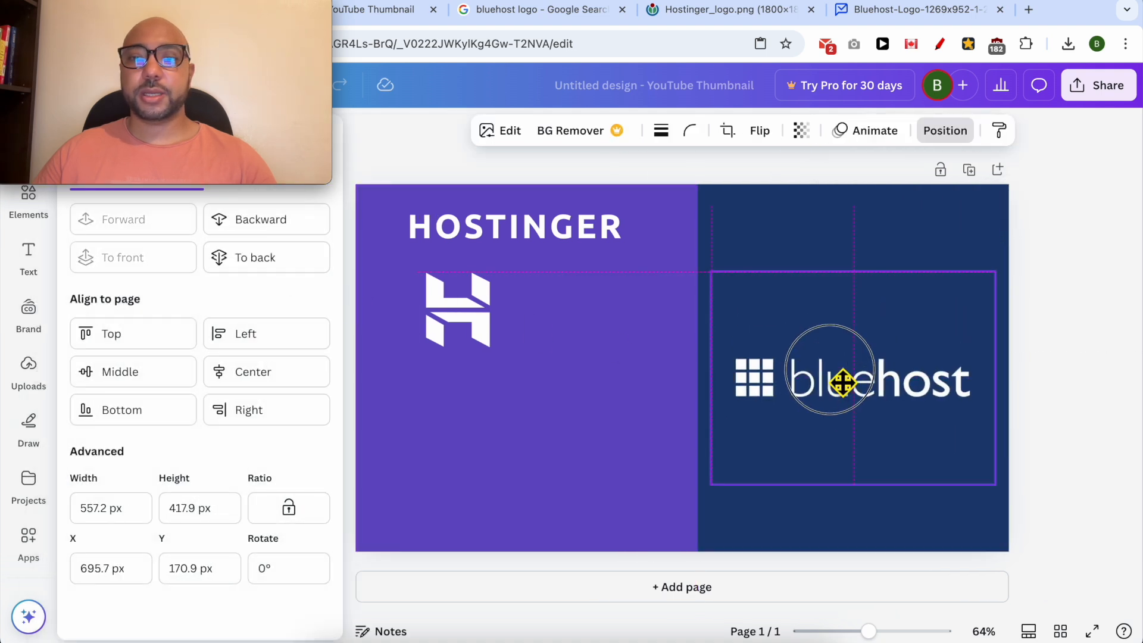
{"action": "left_click_drag", "start_coordinate": [845, 346], "coordinate": [871, 416]}
{"action": "left_click_drag", "start_coordinate": [830, 311], "coordinate": [821, 249]}
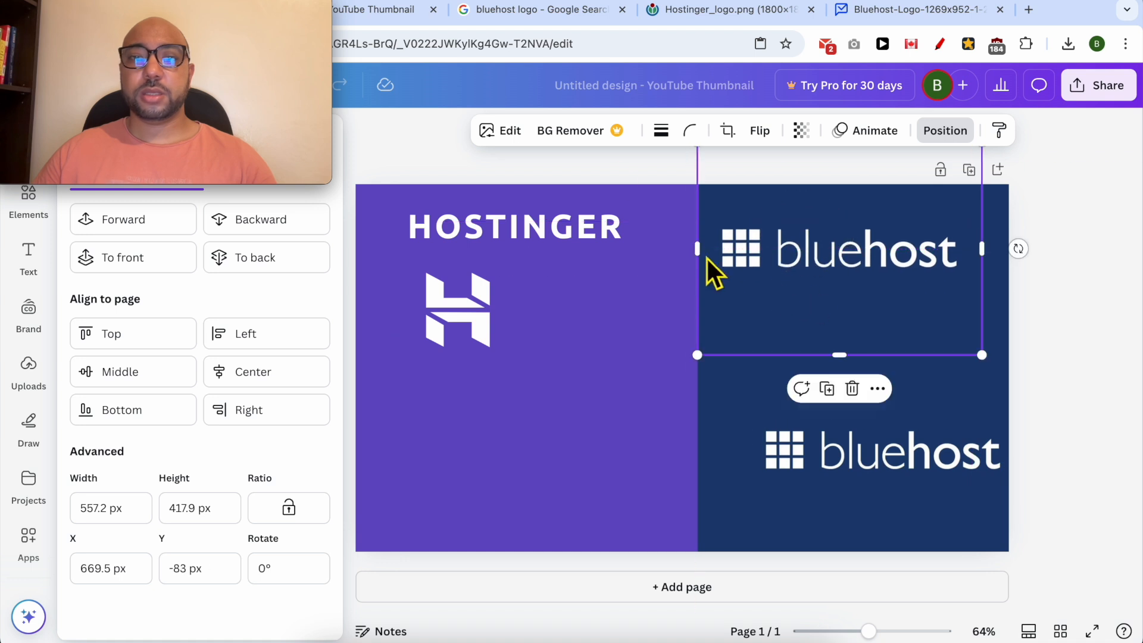
Crop the upper Bluehost logo to just the grid symbol, enlarge it slightly and move it toward the right side of the navy half.
{"action": "left_click", "coordinate": [728, 131]}
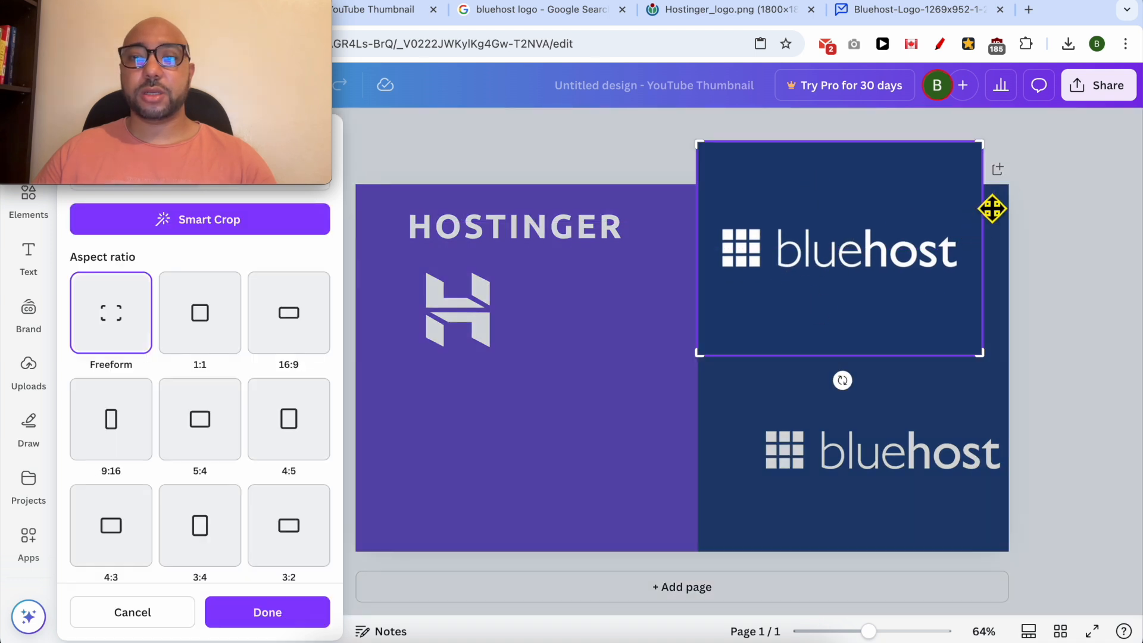
{"action": "left_click_drag", "start_coordinate": [999, 163], "coordinate": [771, 261]}
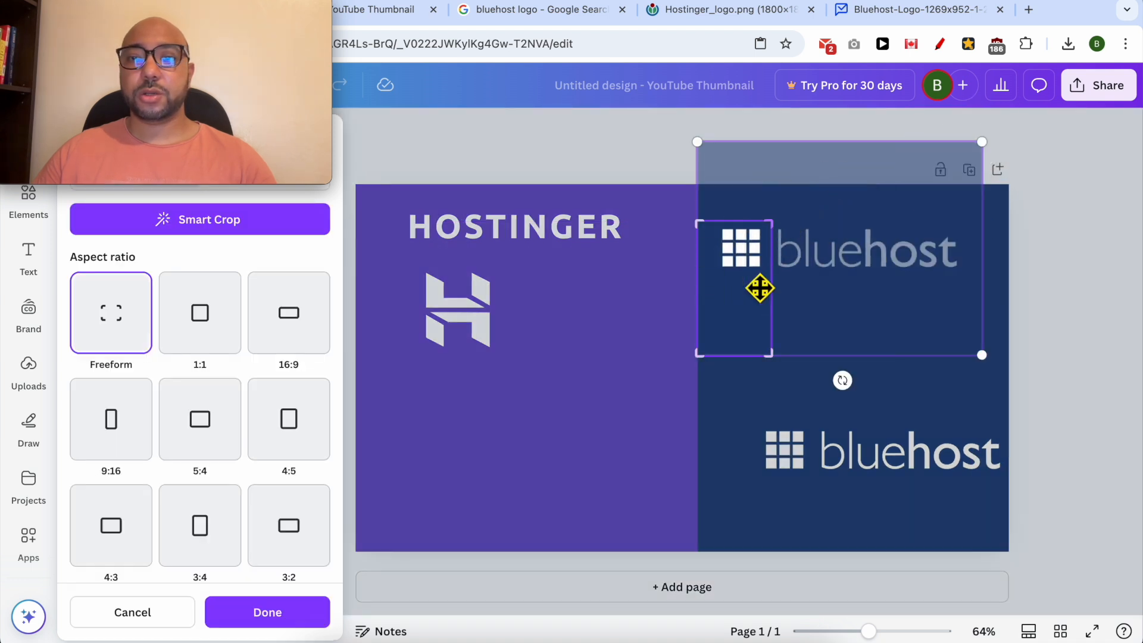
{"action": "left_click_drag", "start_coordinate": [714, 374], "coordinate": [730, 307]}
{"action": "key", "text": "Return"}
{"action": "left_click_drag", "start_coordinate": [675, 255], "coordinate": [869, 297]}
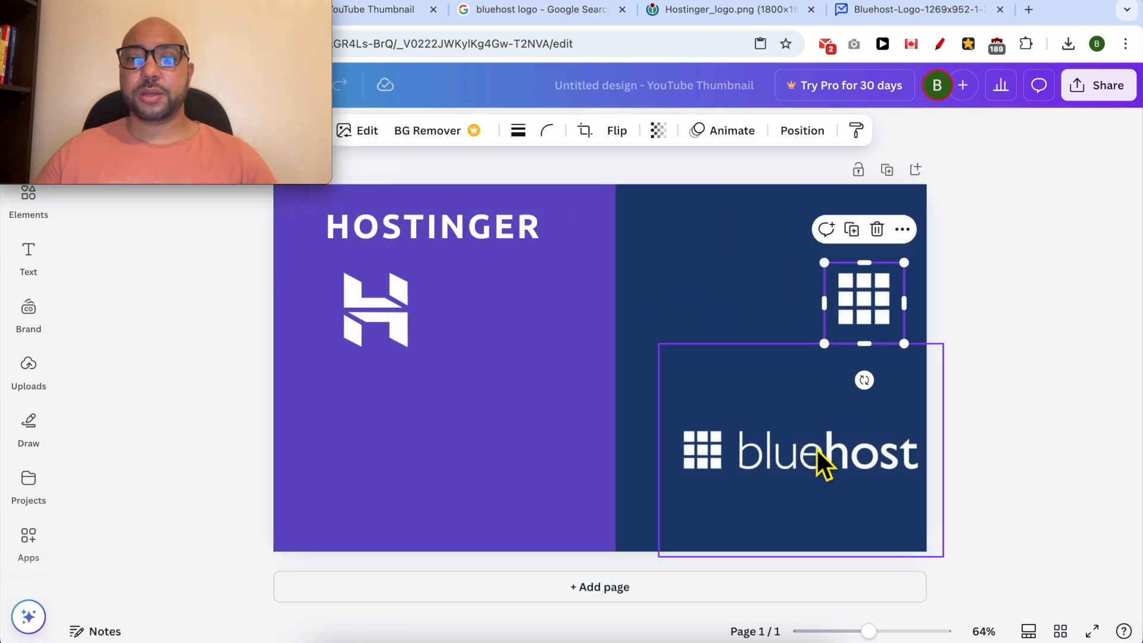
Move the remaining full Bluehost logo up within the navy half and crop it down to just the bluehost wordmark.
{"action": "left_click", "coordinate": [802, 456]}
{"action": "left_click_drag", "start_coordinate": [798, 459], "coordinate": [758, 333]}
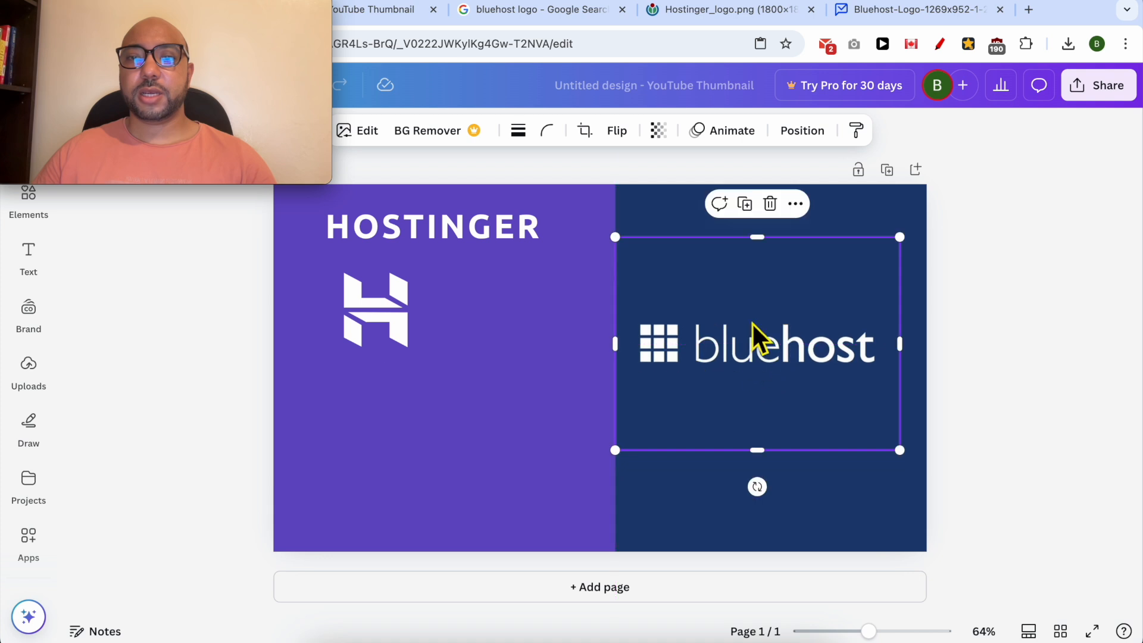
{"action": "left_click", "coordinate": [584, 131]}
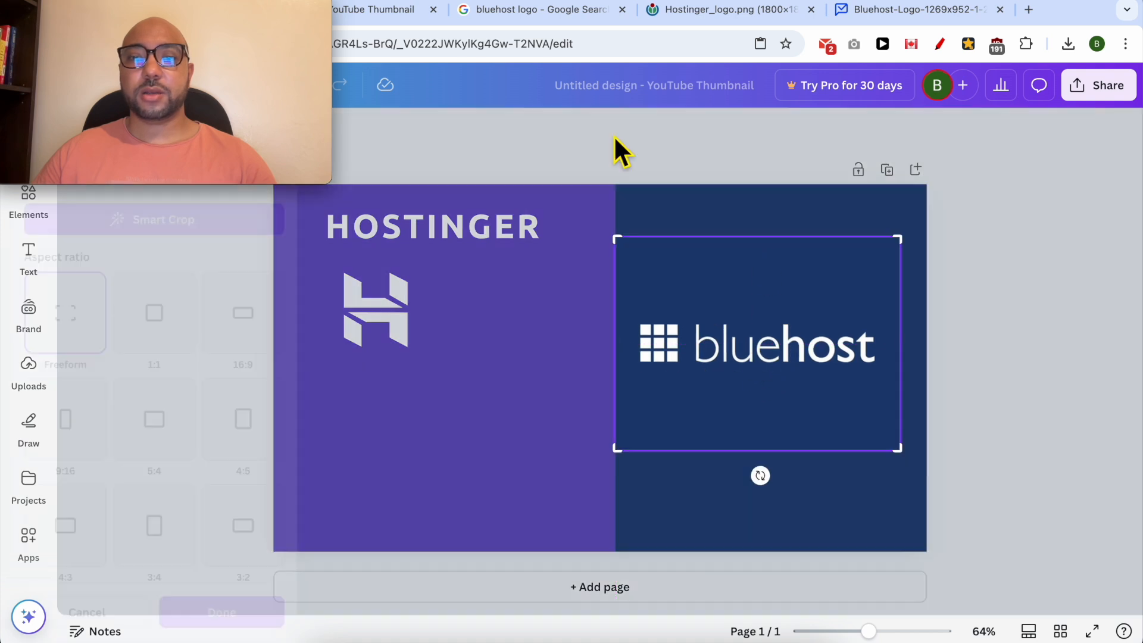
{"action": "left_click_drag", "start_coordinate": [994, 245], "coordinate": [982, 331]}
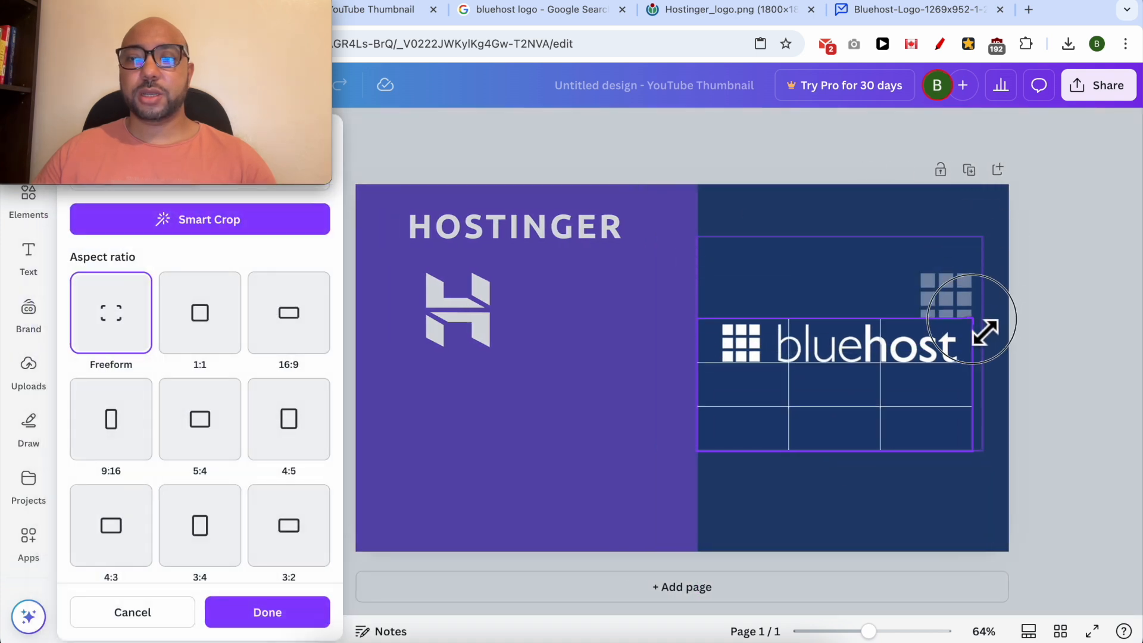
{"action": "left_click_drag", "start_coordinate": [706, 472], "coordinate": [791, 247]}
{"action": "key", "text": "Return"}
Arrange the bluehost wordmark at the top of the navy half with the grid symbol beneath it, near the right edge.
{"action": "left_click", "coordinate": [768, 405]}
{"action": "left_click_drag", "start_coordinate": [868, 319], "coordinate": [860, 334]}
{"action": "left_click", "coordinate": [741, 405]}
Load the Ben's Experience YouTube videos page in the Google results tab and open the video How To Link YouTube Channel To TikTok.
{"action": "left_click_drag", "start_coordinate": [255, 11], "coordinate": [277, 247]}
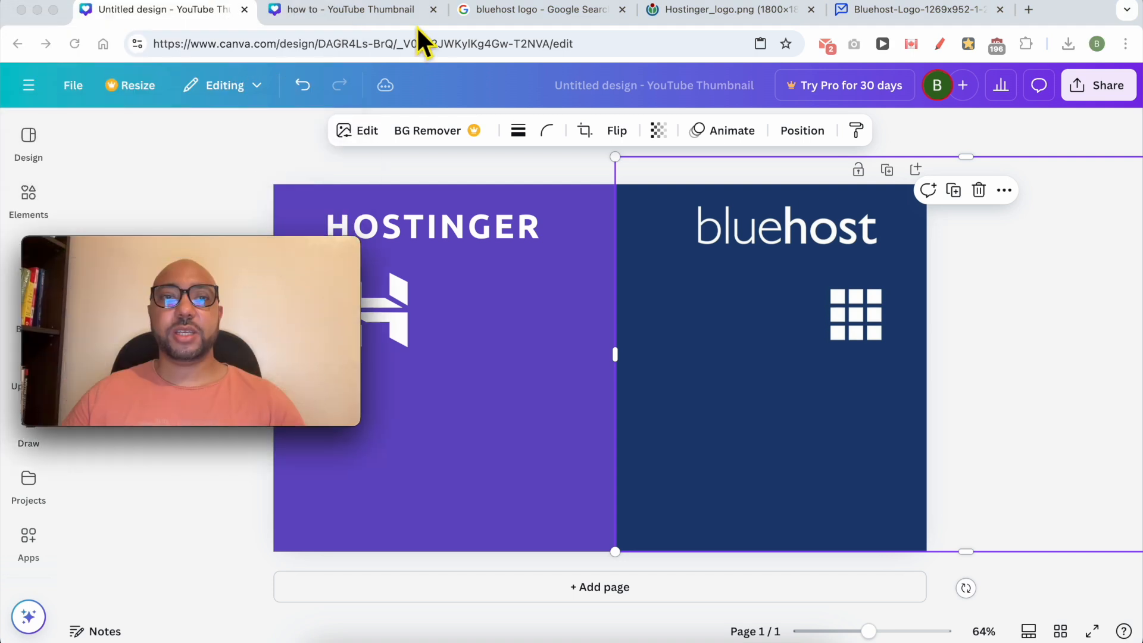
{"action": "left_click", "coordinate": [492, 10]}
{"action": "left_click", "coordinate": [488, 44]}
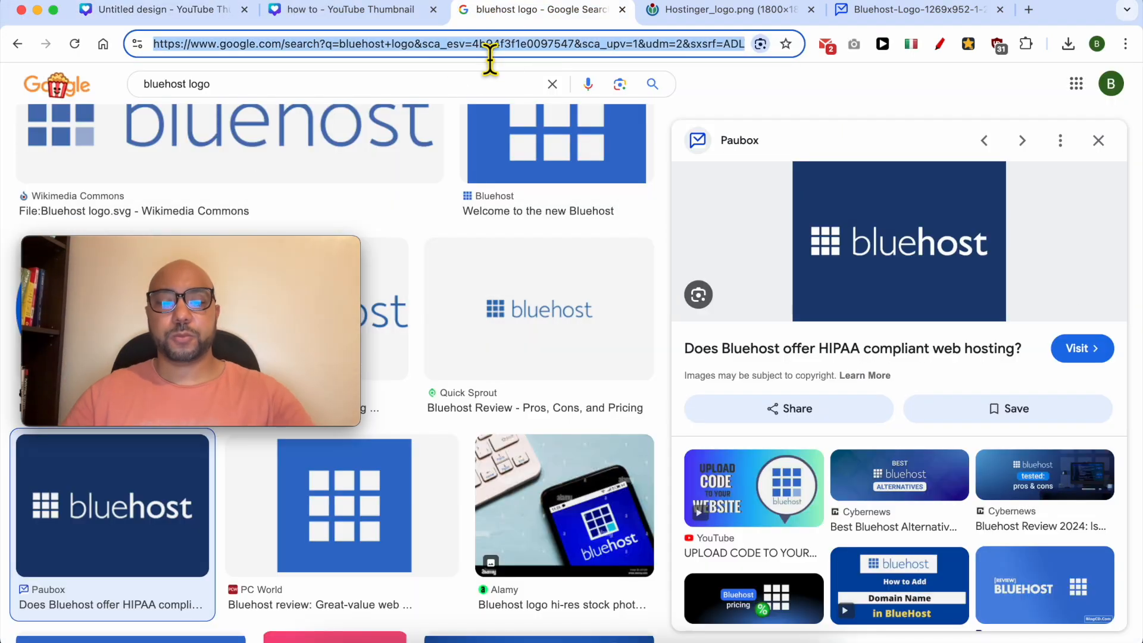
{"action": "type", "text": "youtube bens"}
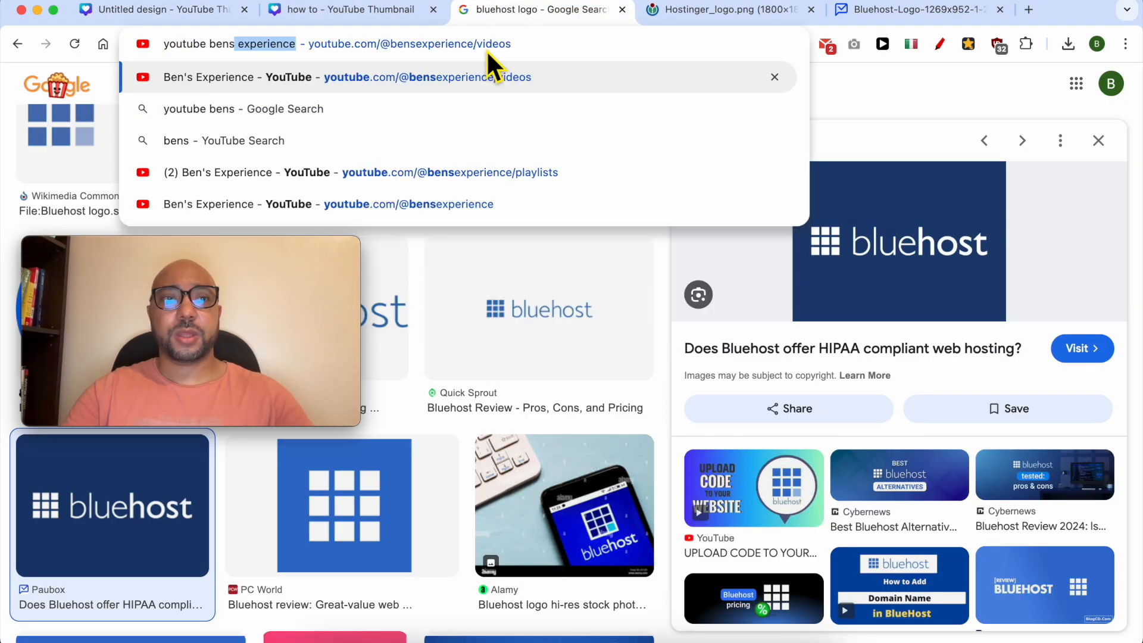
{"action": "key", "text": "Return"}
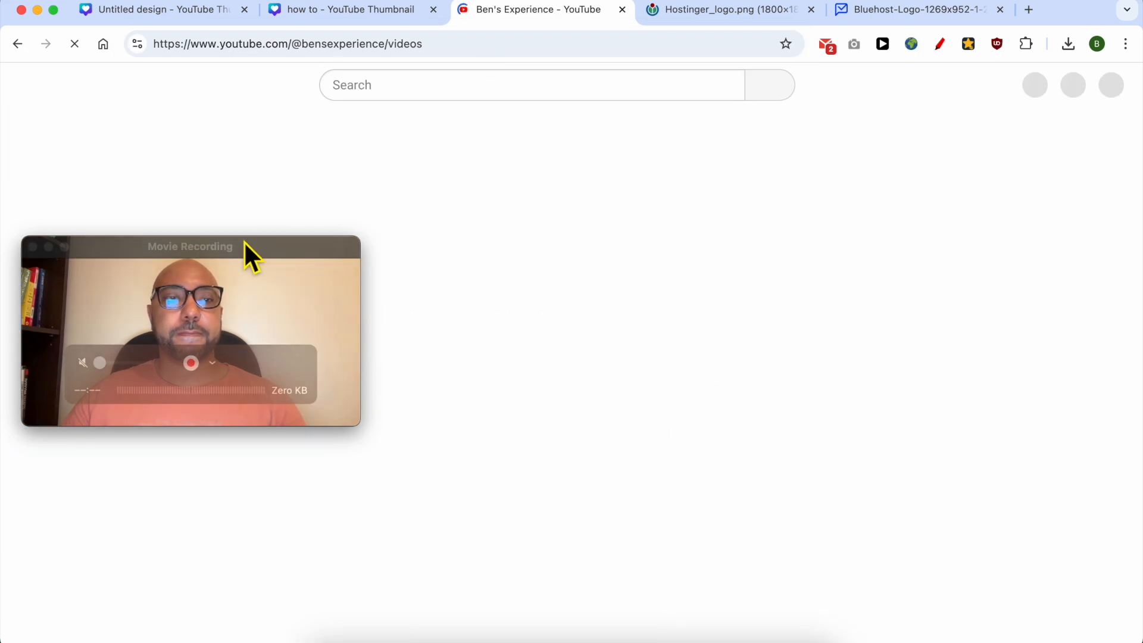
{"action": "left_click_drag", "start_coordinate": [249, 244], "coordinate": [274, 88]}
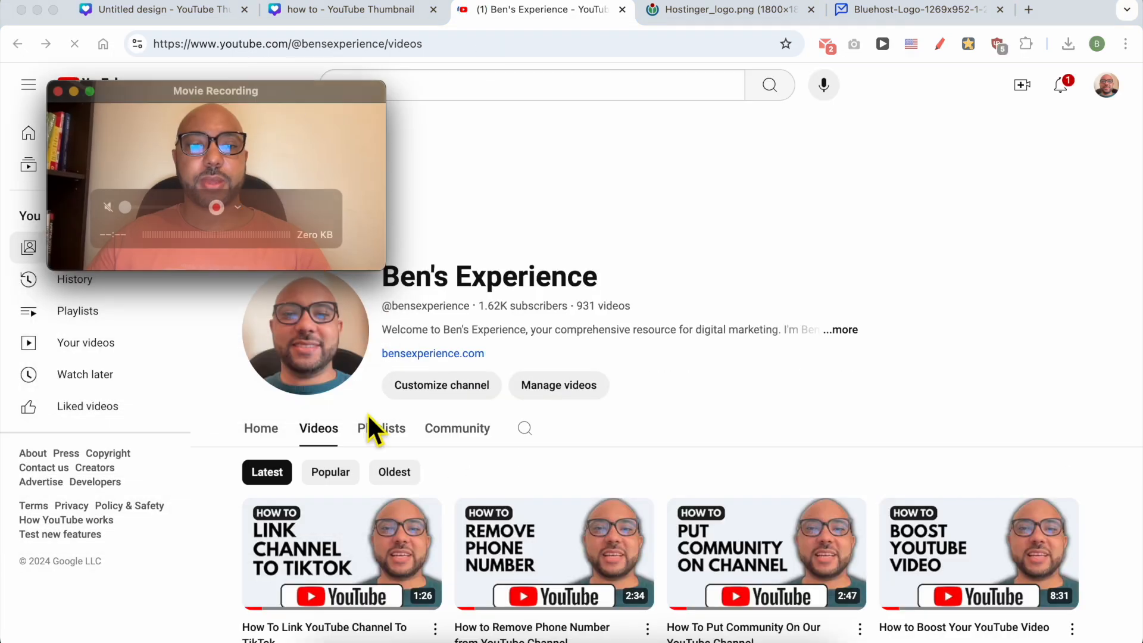
{"action": "left_click", "coordinate": [367, 539]}
Hold the YouTube video on its opening frame at 0:00 and start a Lightshot Screenshot capture.
{"action": "left_click_drag", "start_coordinate": [332, 97], "coordinate": [1098, 18]}
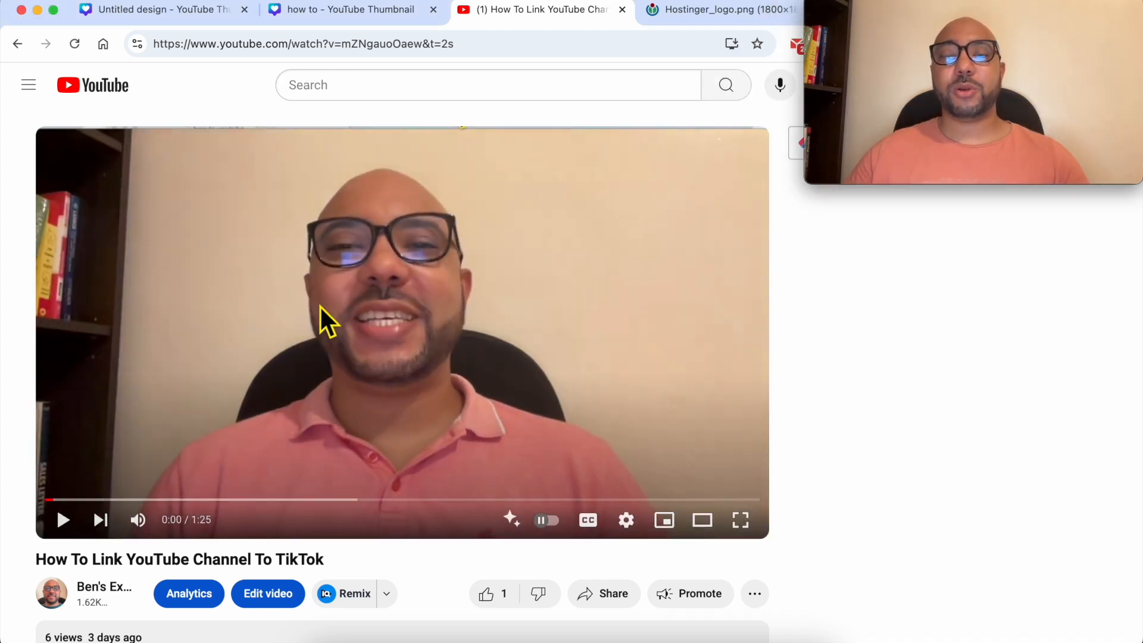
{"action": "left_click_drag", "start_coordinate": [65, 500], "coordinate": [51, 501]}
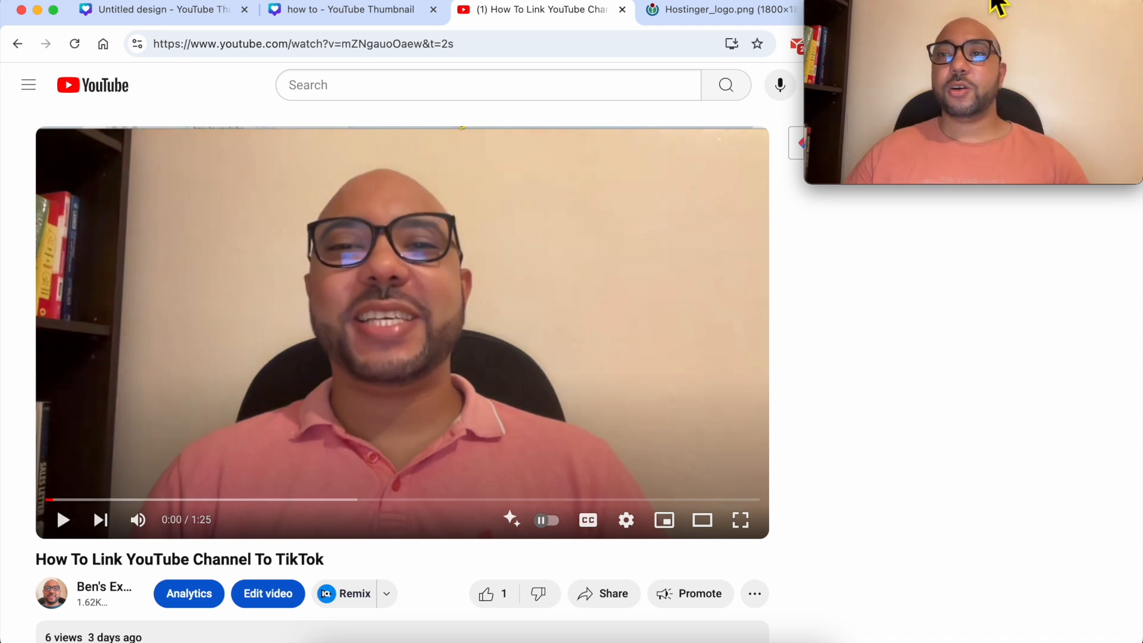
{"action": "key", "text": "super+space"}
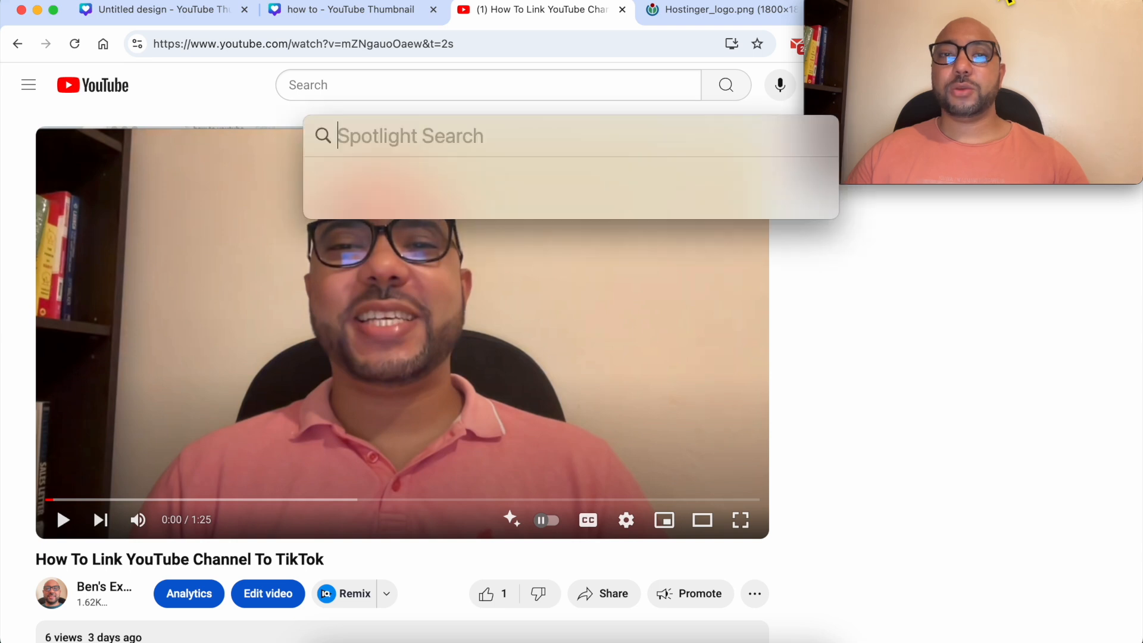
{"action": "type", "text": "scree"}
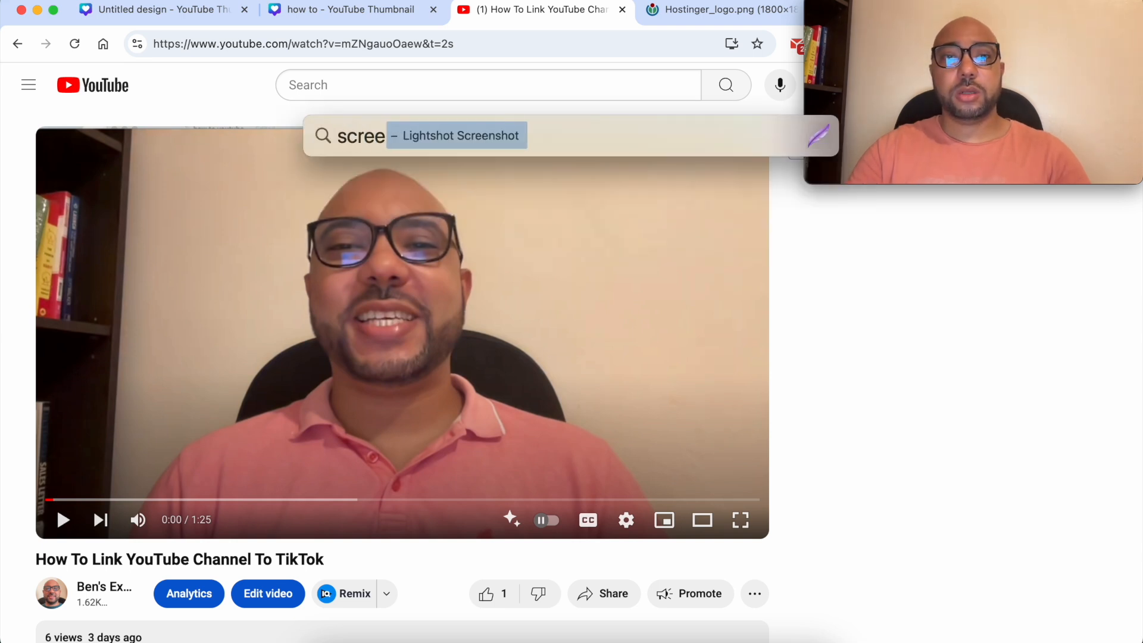
{"action": "key", "text": "Return"}
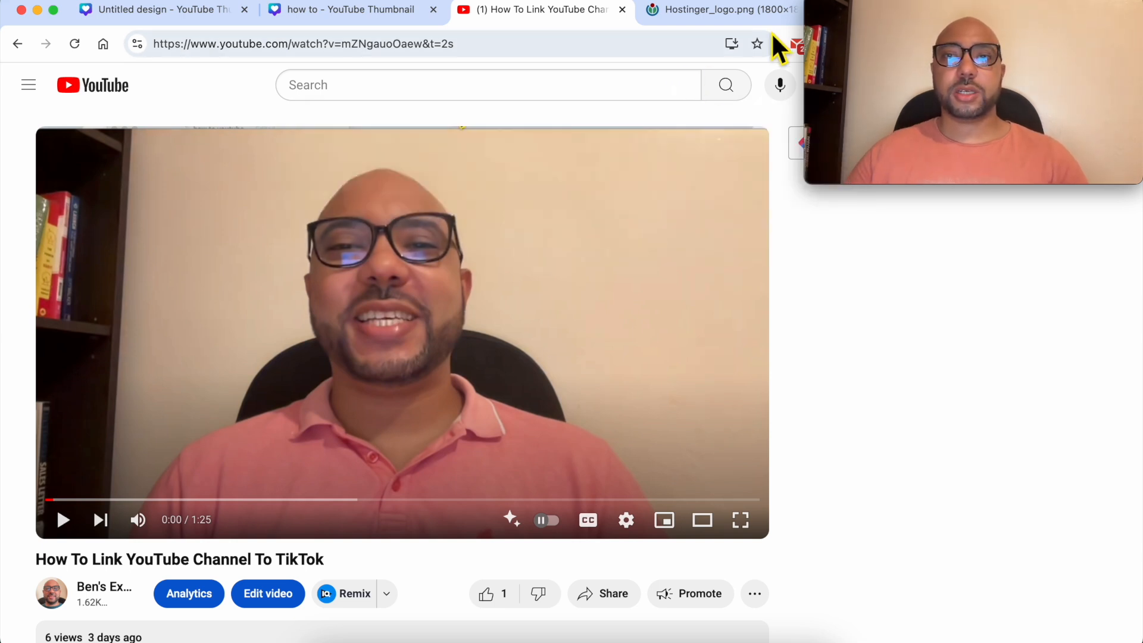
{"action": "left_click", "coordinate": [753, 7]}
{"action": "left_click", "coordinate": [753, 8]}
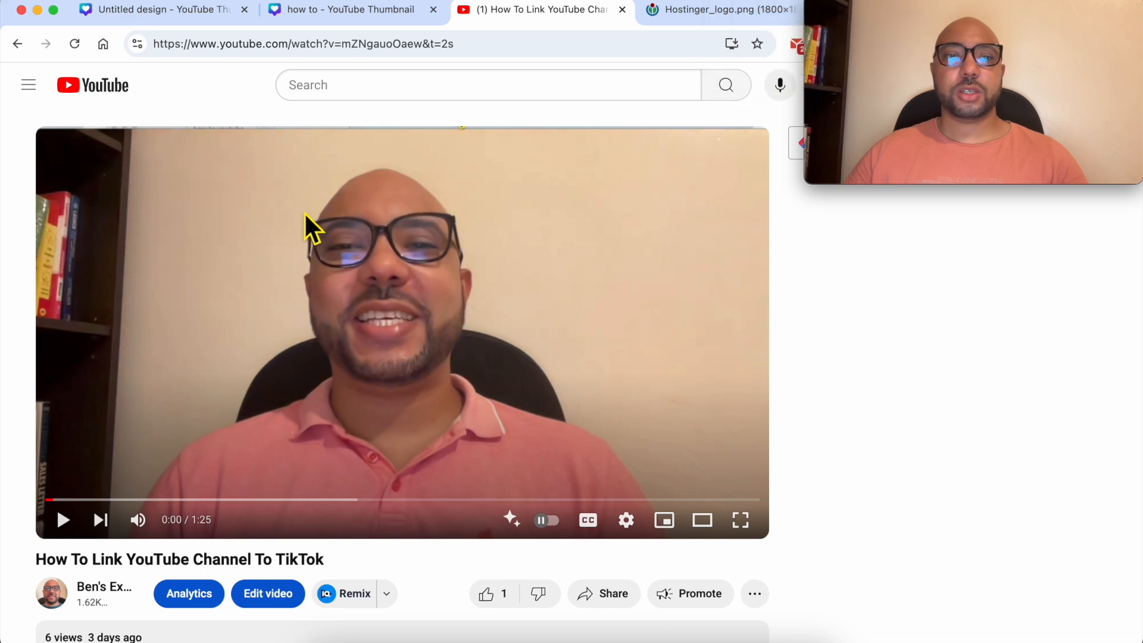
Capture an area of about 547x436 around the presenter in the video frame and save the screenshot to Downloads.
{"action": "left_click_drag", "start_coordinate": [159, 147], "coordinate": [609, 509]}
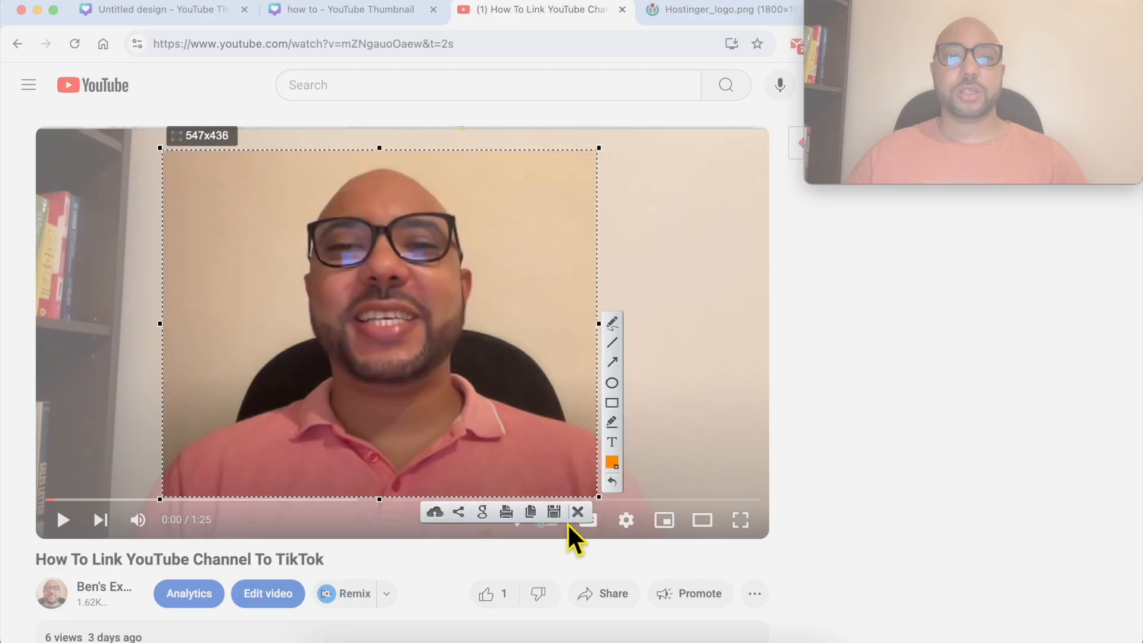
{"action": "left_click", "coordinate": [553, 512]}
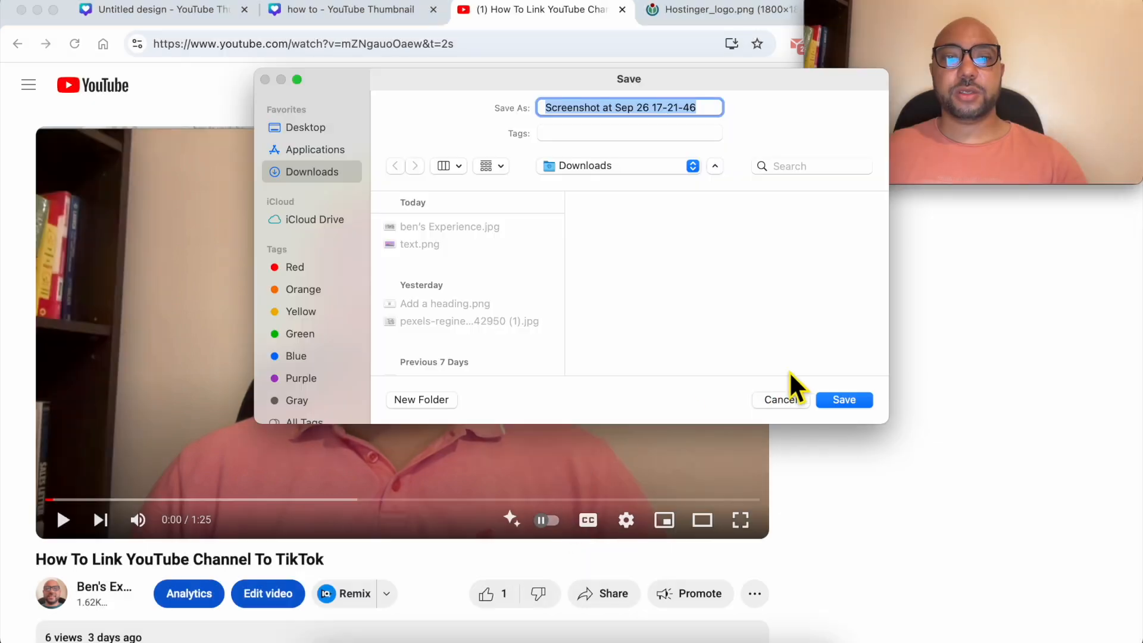
{"action": "left_click", "coordinate": [857, 400]}
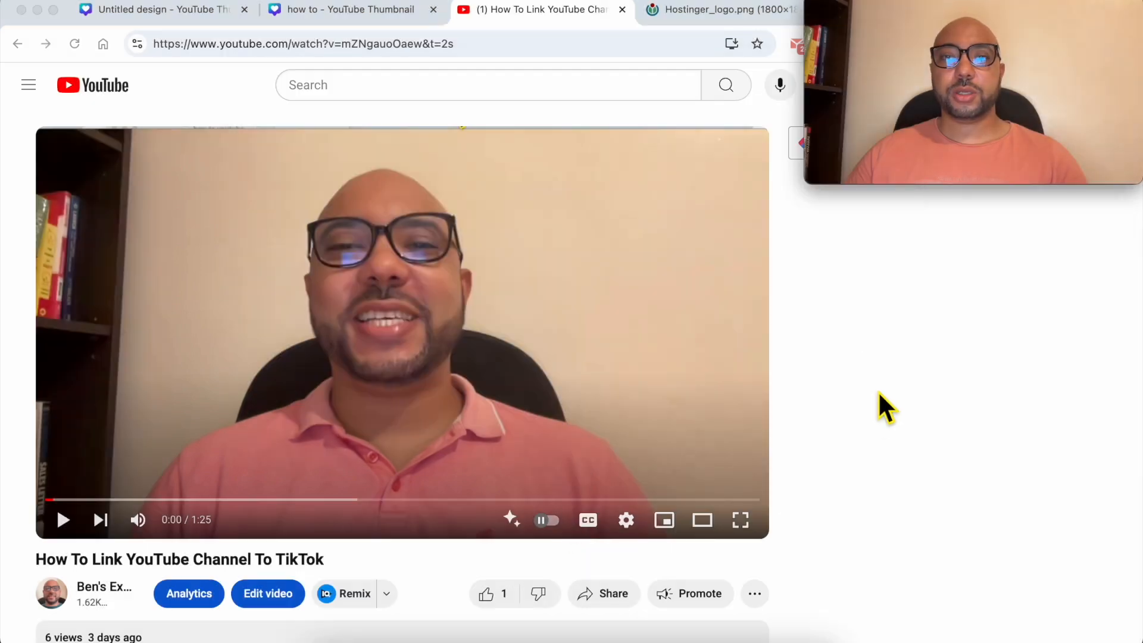
Switch to Photopea at photopea.com in the current tab and load the new presenter screenshot from the Downloads folder.
{"action": "left_click", "coordinate": [668, 48]}
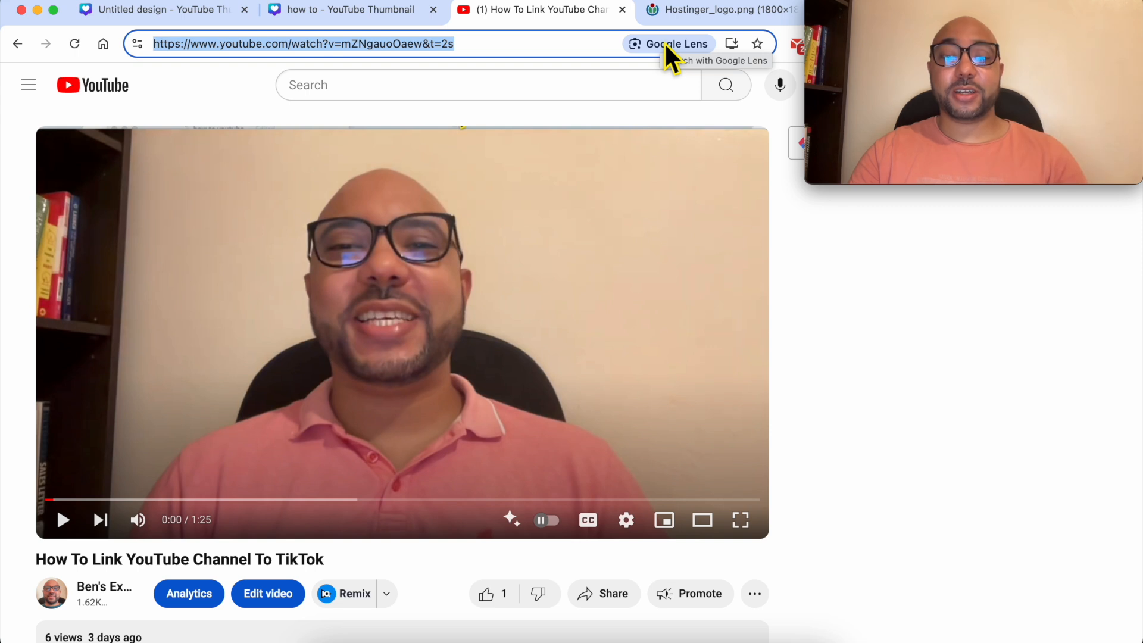
{"action": "type", "text": "ph"}
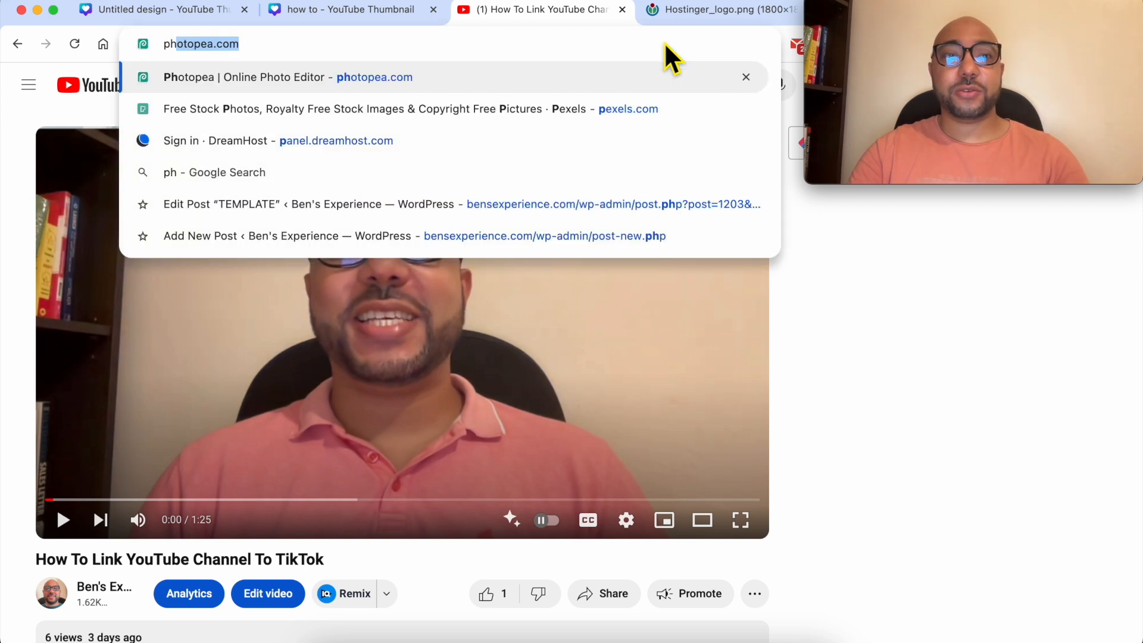
{"action": "key", "text": "Return"}
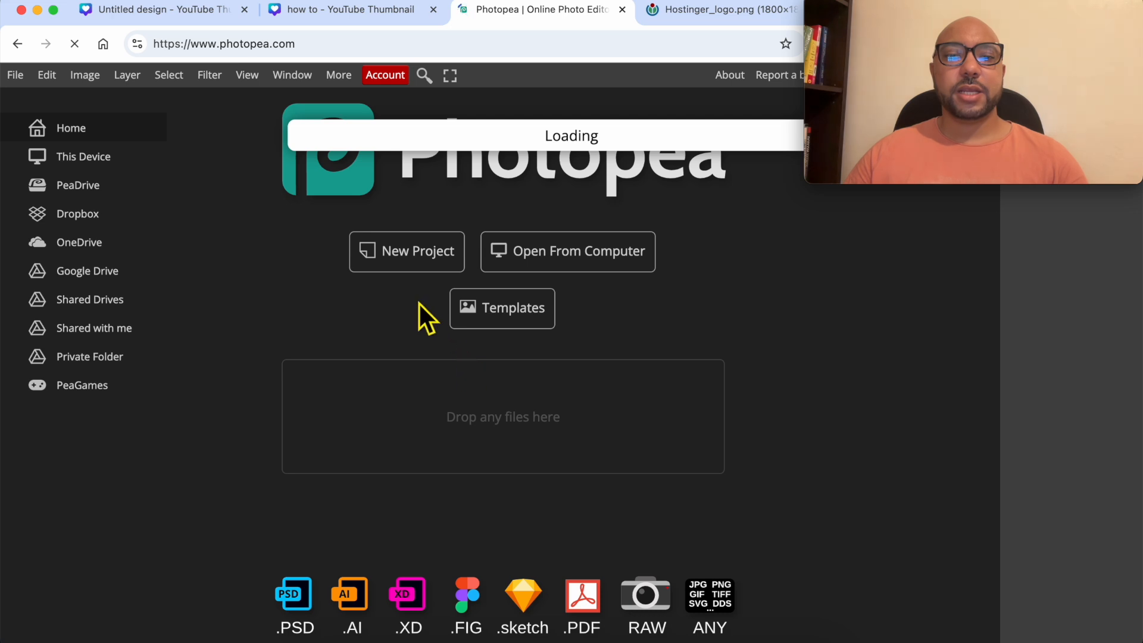
{"action": "left_click", "coordinate": [330, 642]}
{"action": "left_click", "coordinate": [465, 187]}
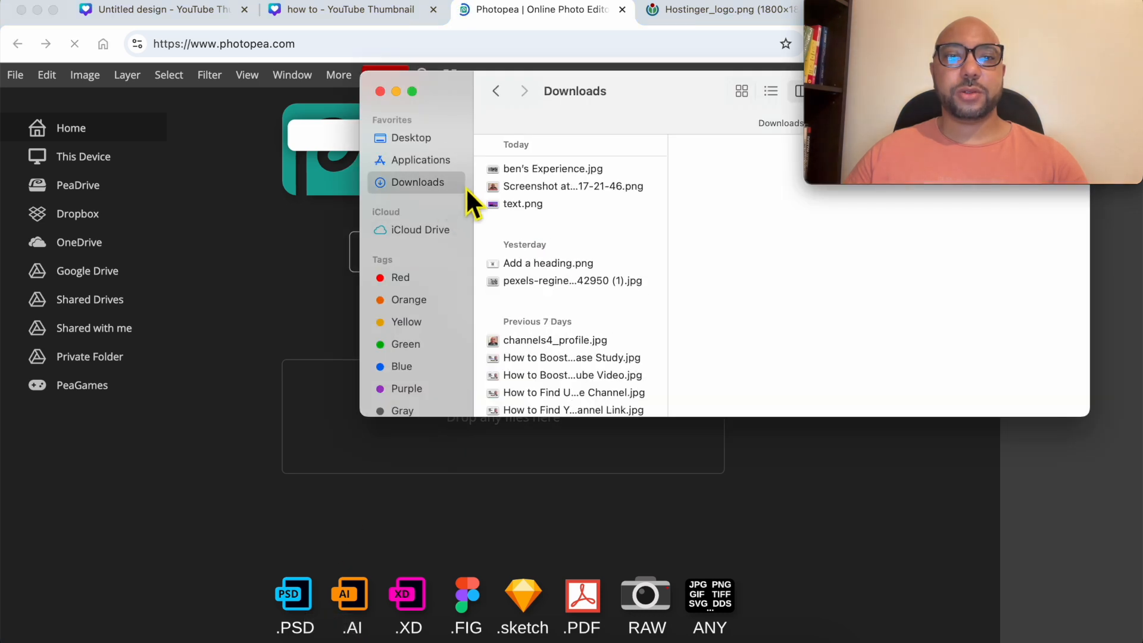
{"action": "left_click", "coordinate": [558, 170]}
{"action": "left_click", "coordinate": [544, 193]}
{"action": "left_click", "coordinate": [541, 203]}
{"action": "left_click_drag", "start_coordinate": [563, 187], "coordinate": [315, 388]}
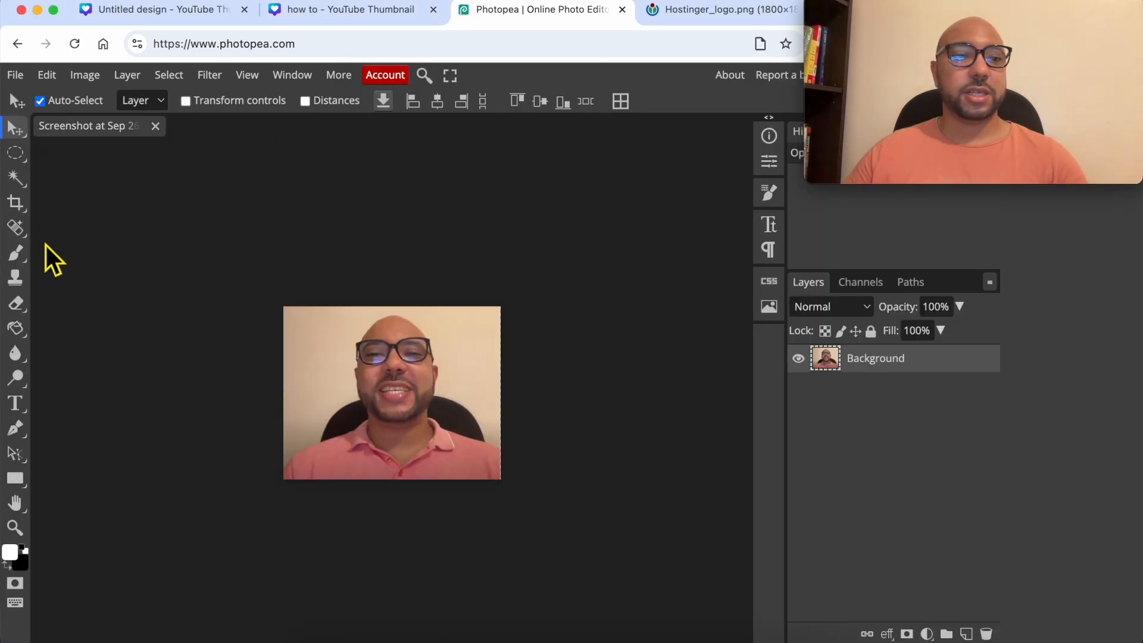
Select the wall area around the presenter's head with the Magic Wand at tolerance 16 and delete it.
{"action": "left_click", "coordinate": [20, 182]}
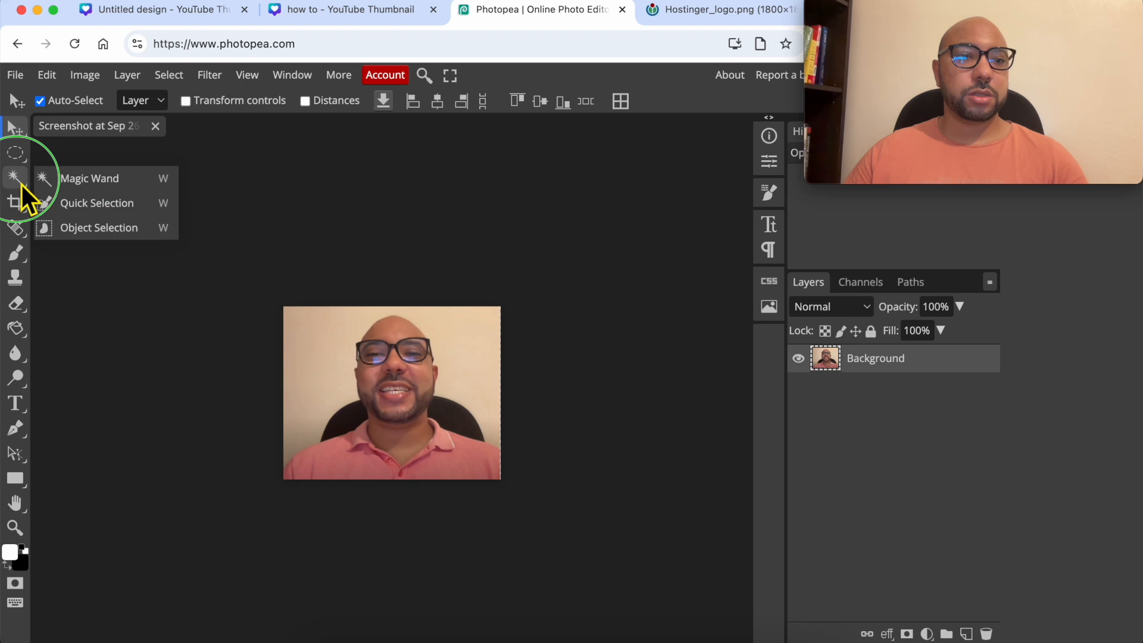
{"action": "left_click", "coordinate": [84, 182]}
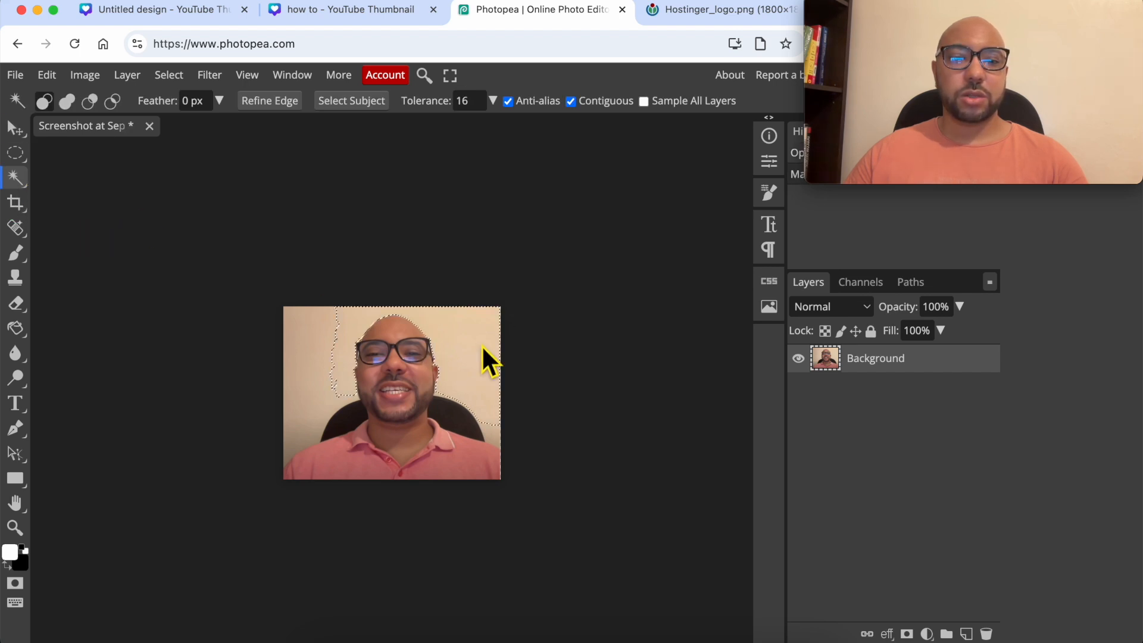
{"action": "scroll", "coordinate": [492, 432], "scroll_direction": "up", "scroll_amount": 2}
{"action": "scroll", "coordinate": [493, 436], "scroll_direction": "up", "scroll_amount": 3}
{"action": "left_click", "coordinate": [427, 378], "text": "shift"}
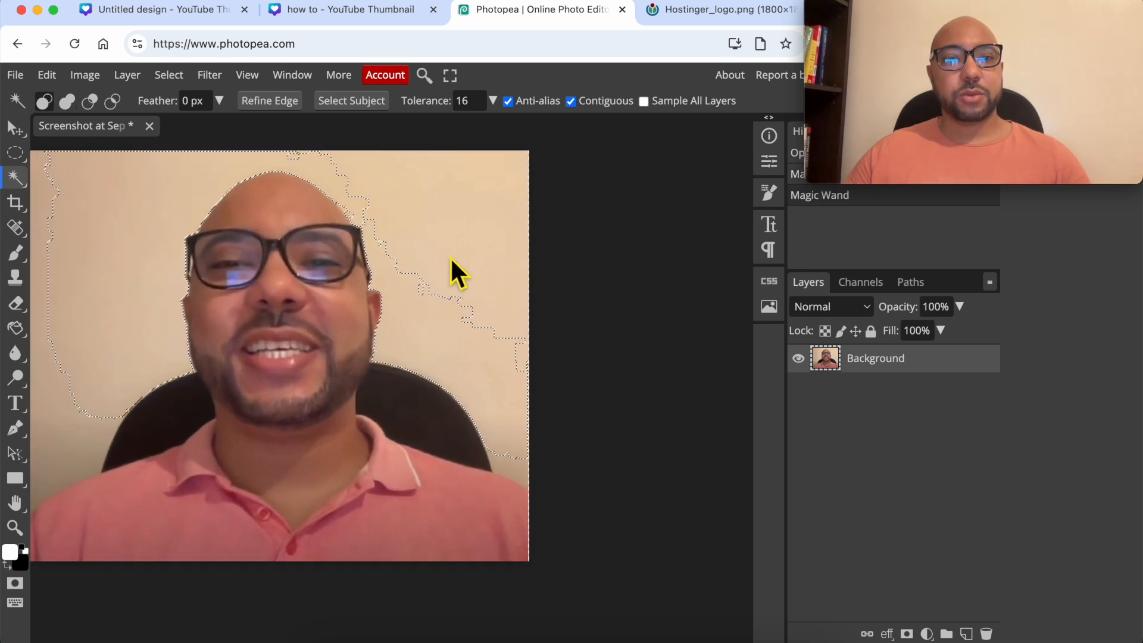
{"action": "key", "text": "BackSpace"}
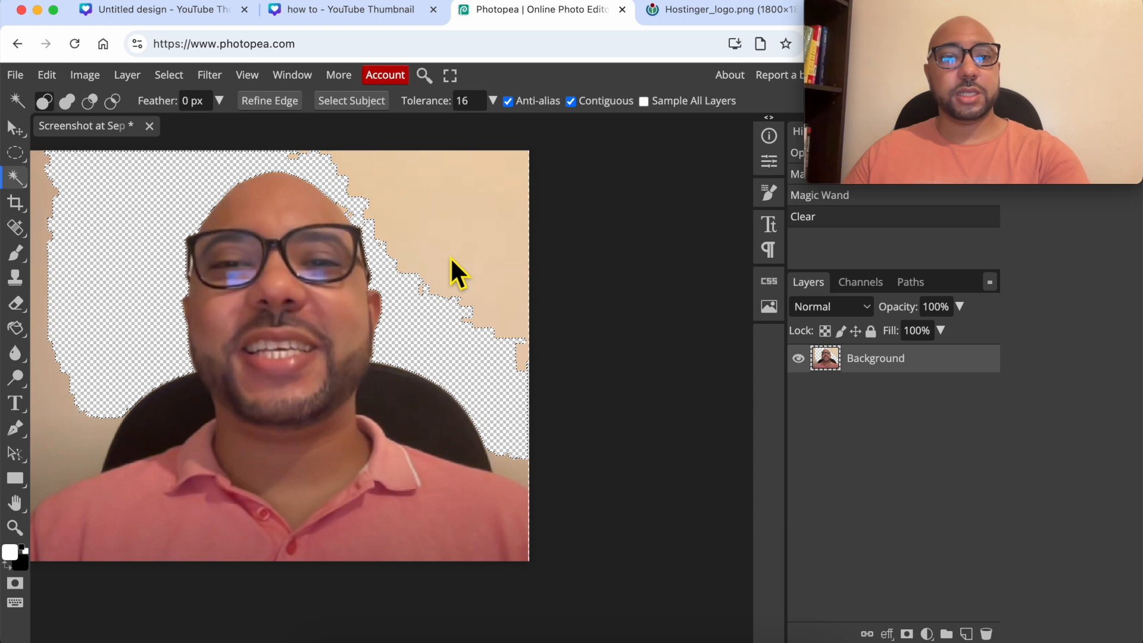
Select the remaining beige wall in the photo's upper-right corner with the Magic Wand and delete it.
{"action": "left_click", "coordinate": [472, 200]}
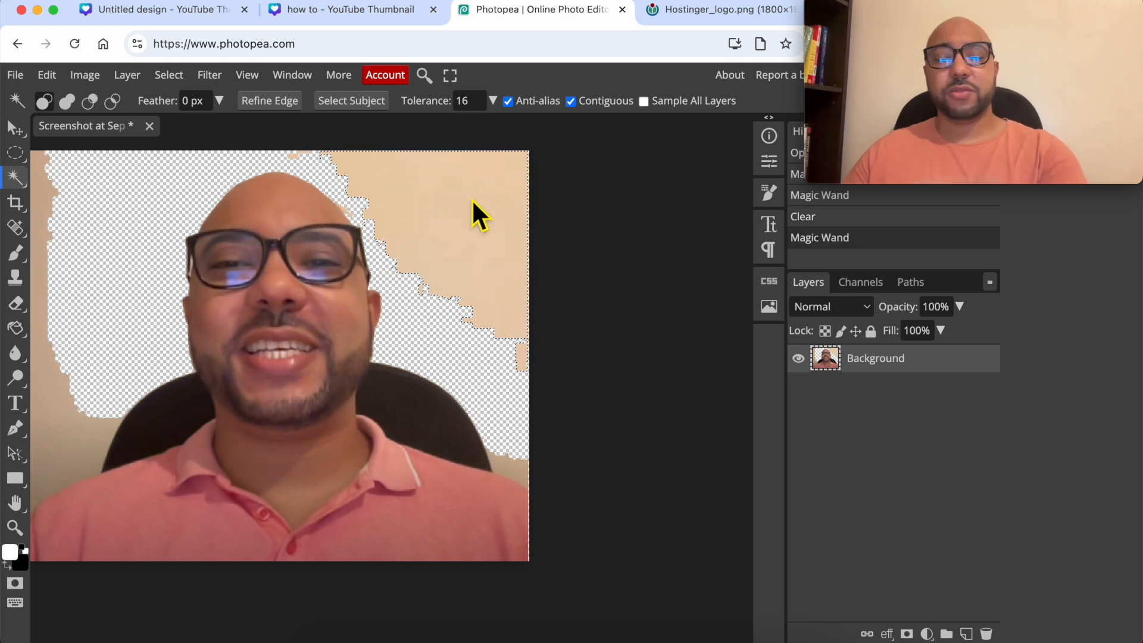
{"action": "left_click", "coordinate": [472, 200]}
{"action": "left_click", "coordinate": [480, 207]}
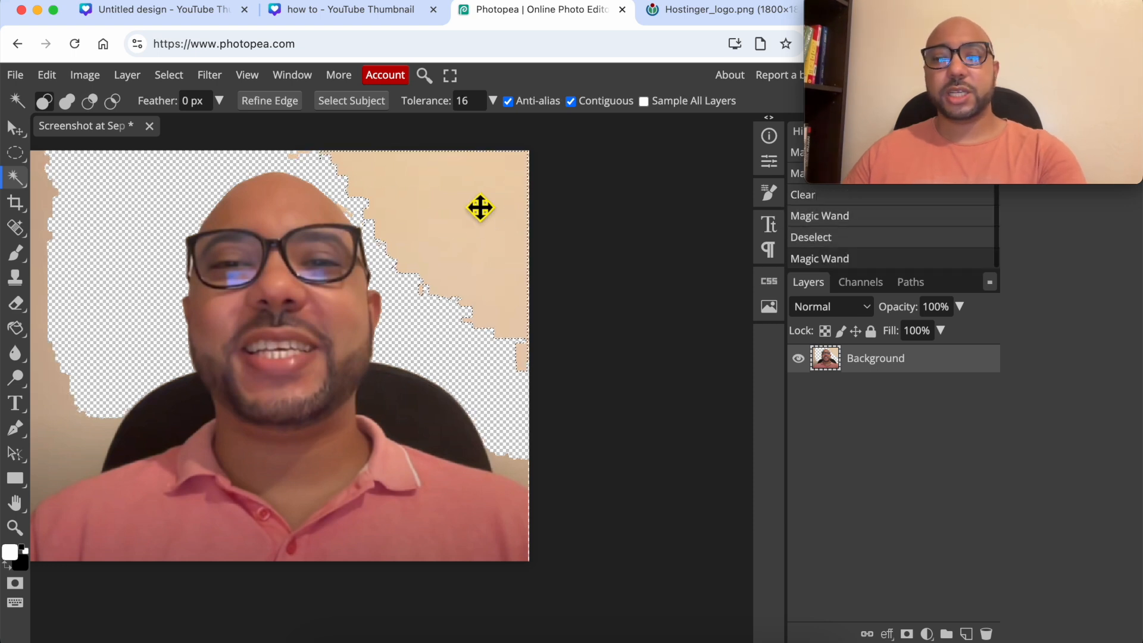
{"action": "key", "text": "Delete"}
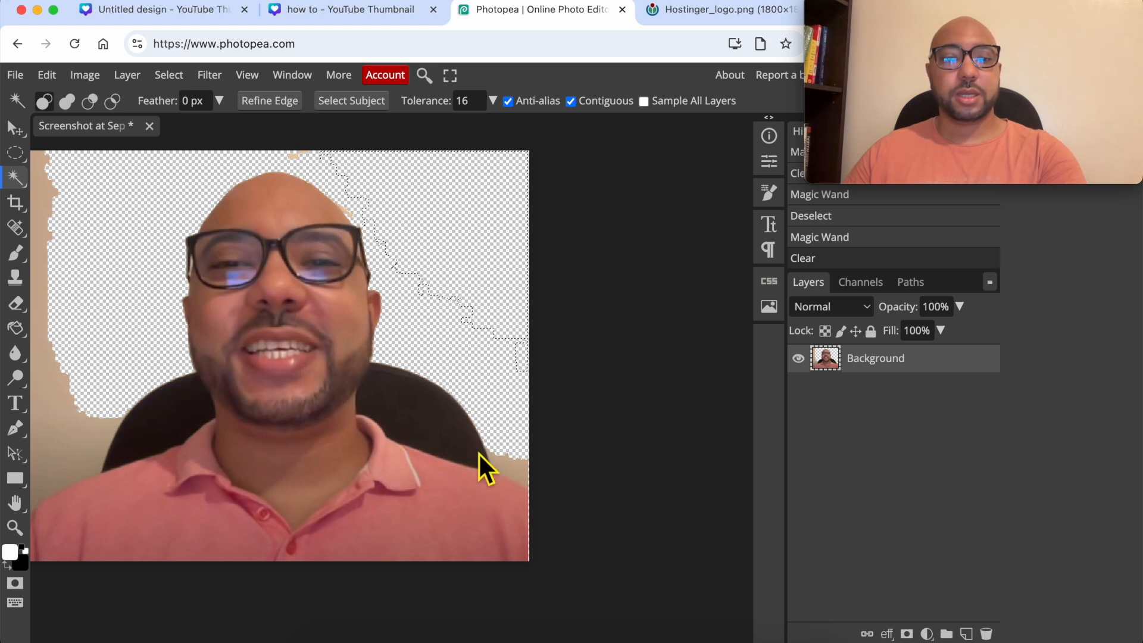
Delete the black chair area above the right shoulder and the leftover wall patches beside both shoulders with the Magic Wand.
{"action": "left_click", "coordinate": [447, 440]}
{"action": "key", "text": "Delete"}
{"action": "key", "text": "ctrl+d"}
{"action": "left_click", "coordinate": [416, 375]}
{"action": "key", "text": "Delete"}
{"action": "left_click", "coordinate": [510, 461]}
{"action": "key", "text": "Delete"}
{"action": "left_click", "coordinate": [56, 454]}
{"action": "key", "text": "Delete"}
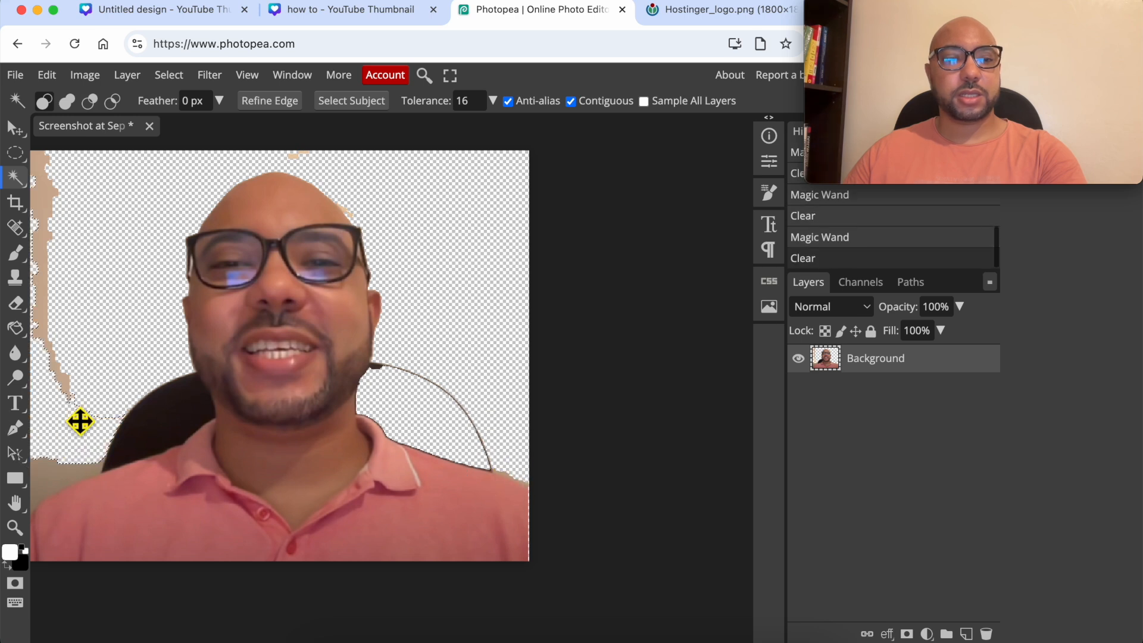
Delete the black chair area above the left shoulder with the Magic Wand.
{"action": "scroll", "coordinate": [76, 415], "scroll_direction": "up", "scroll_amount": 3}
{"action": "scroll", "coordinate": [220, 433], "scroll_direction": "right", "scroll_amount": 2}
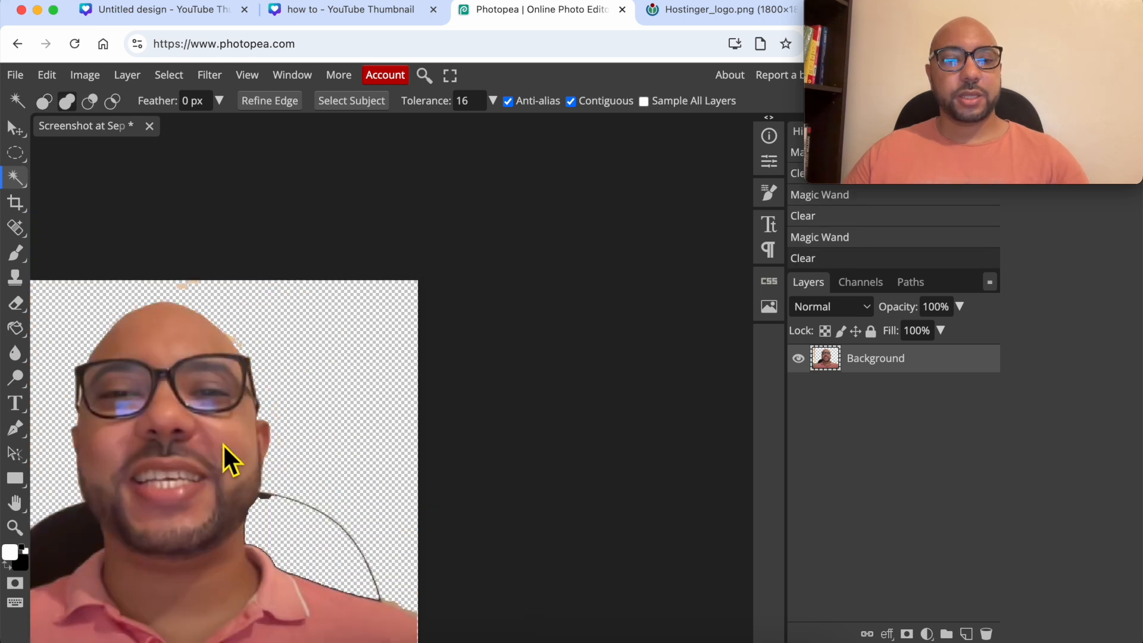
{"action": "scroll", "coordinate": [223, 444], "scroll_direction": "left", "scroll_amount": 5}
{"action": "scroll", "coordinate": [235, 444], "scroll_direction": "right", "scroll_amount": 2}
{"action": "scroll", "coordinate": [317, 444], "scroll_direction": "left", "scroll_amount": 3}
{"action": "scroll", "coordinate": [316, 444], "scroll_direction": "down", "scroll_amount": 3}
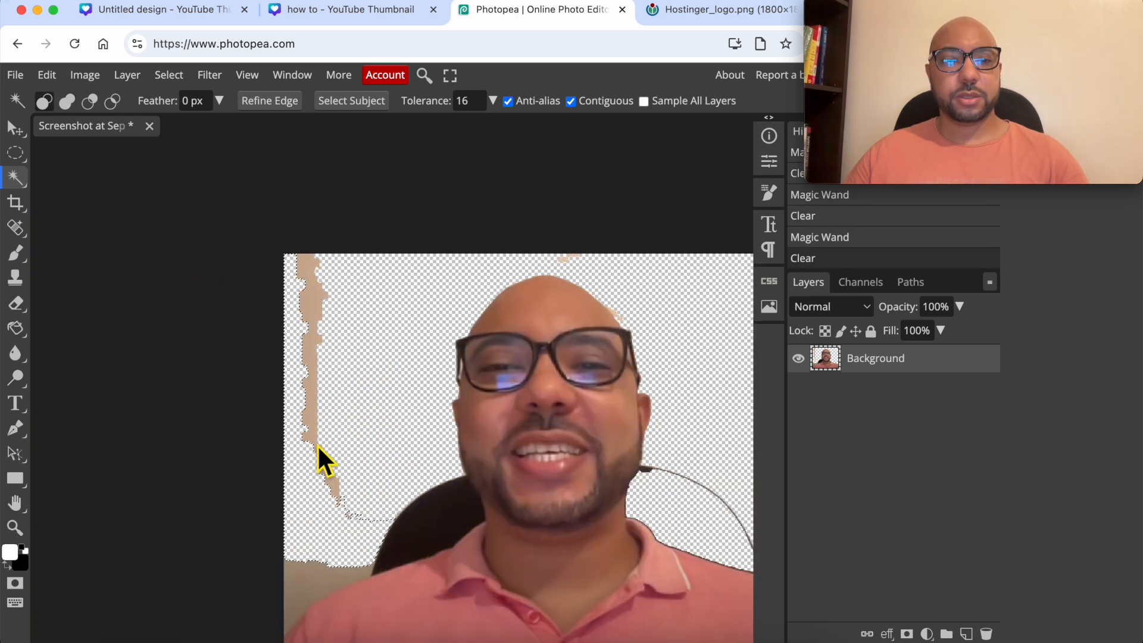
{"action": "left_click", "coordinate": [416, 387]}
{"action": "key", "text": "Delete"}
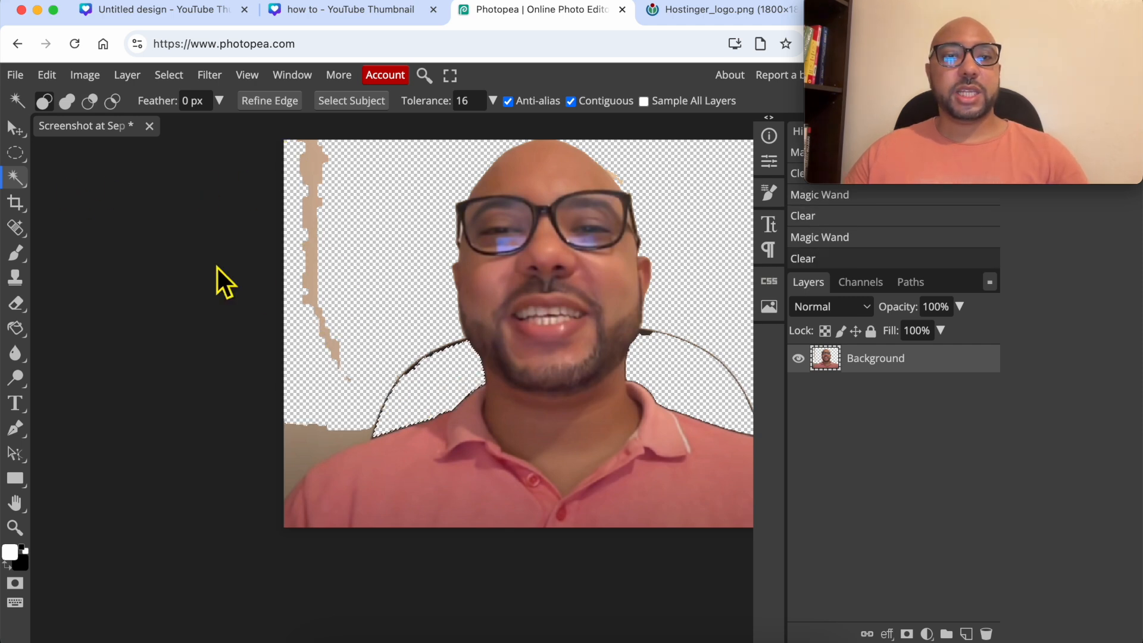
Enclose the beige wall strip along the photo's upper-left side with the Ellipse Select tool and delete it.
{"action": "right_click", "coordinate": [29, 162]}
{"action": "left_click", "coordinate": [54, 179]}
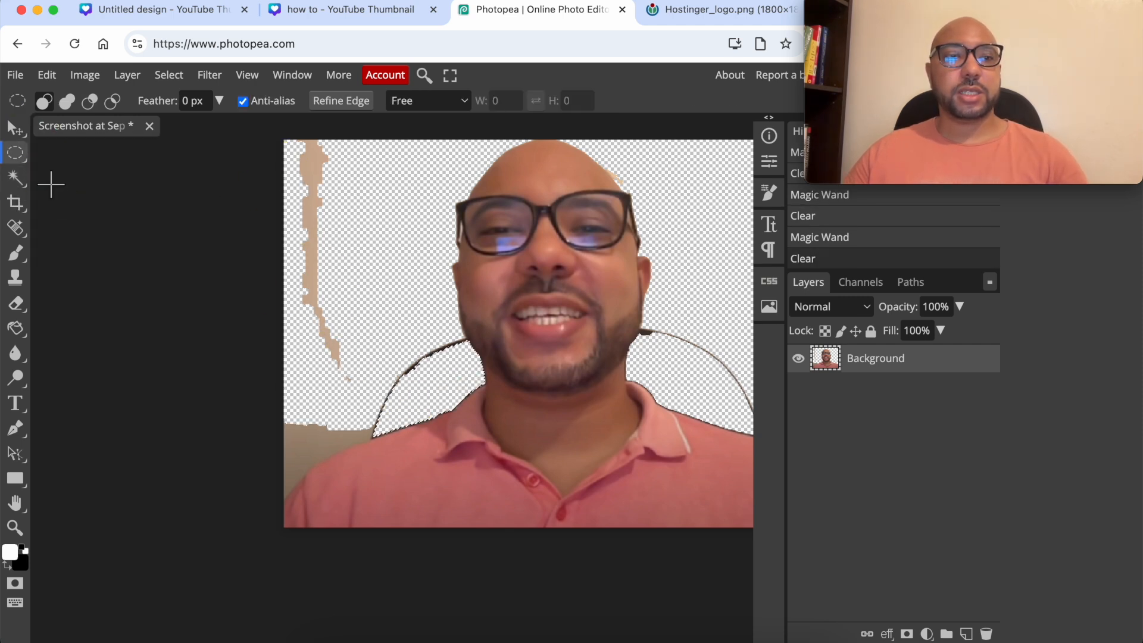
{"action": "right_click", "coordinate": [12, 156]}
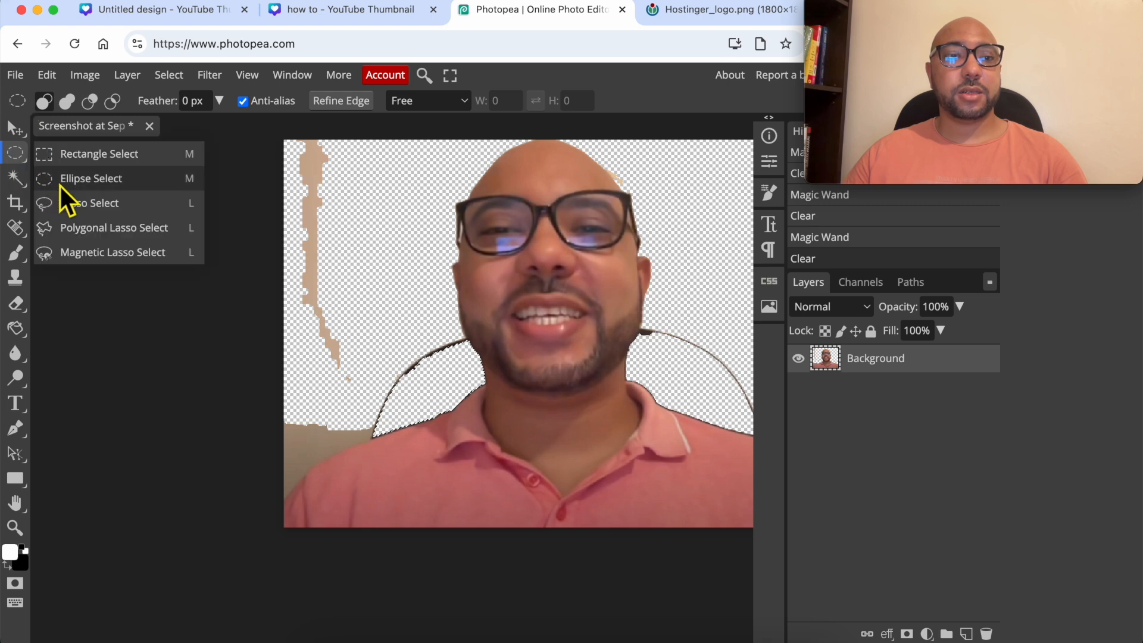
{"action": "left_click", "coordinate": [60, 186]}
{"action": "right_click", "coordinate": [26, 159]}
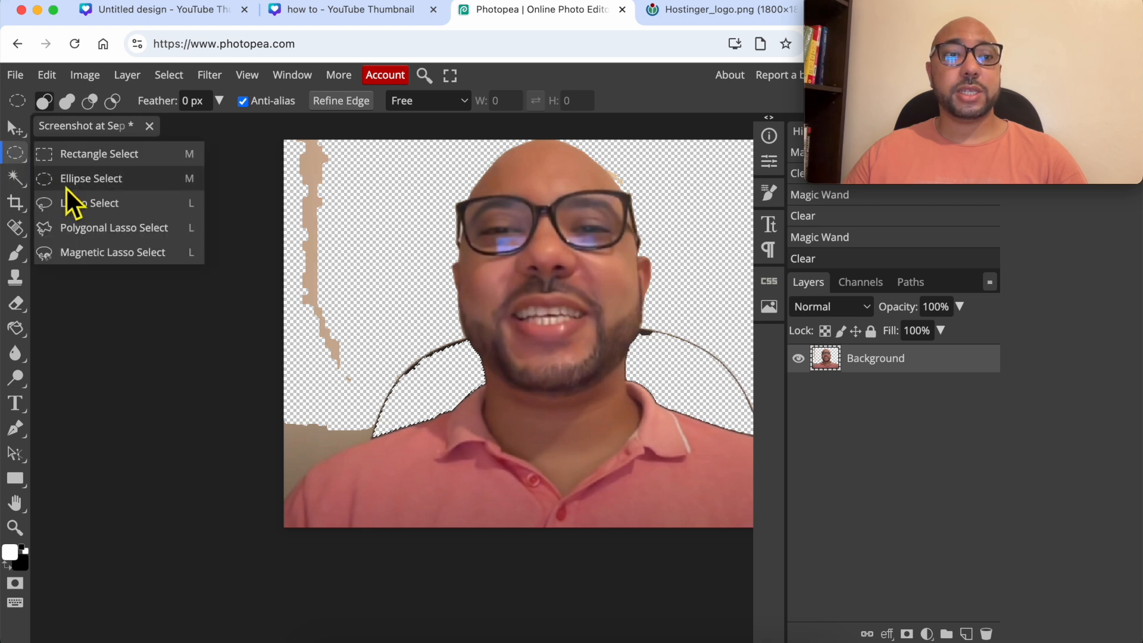
{"action": "left_click", "coordinate": [77, 183]}
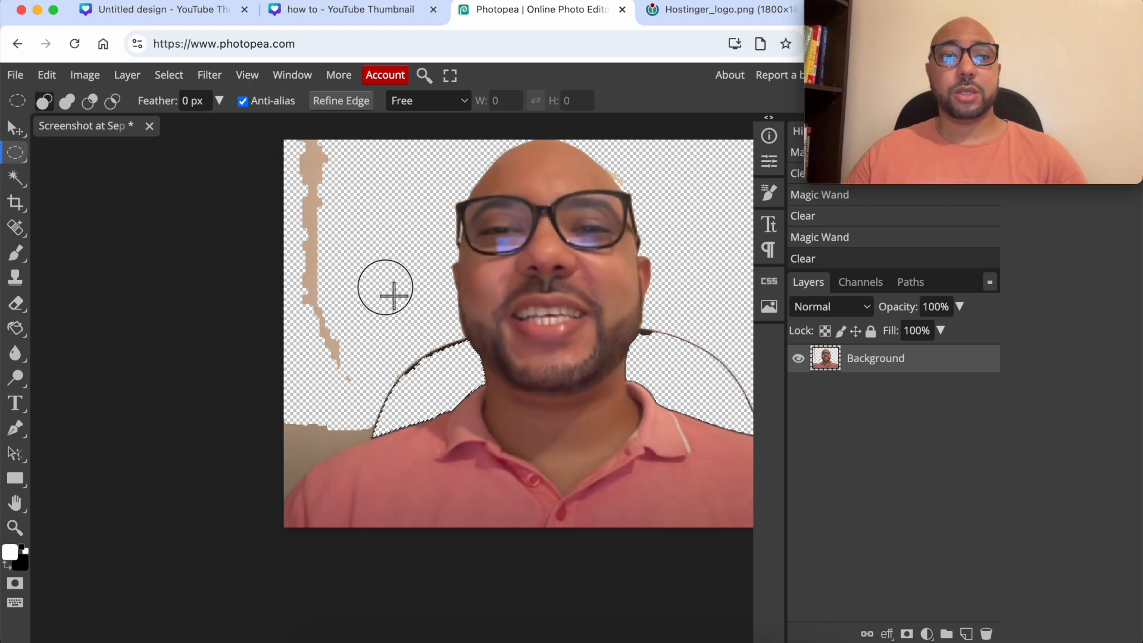
{"action": "left_click_drag", "start_coordinate": [366, 367], "coordinate": [221, 117]}
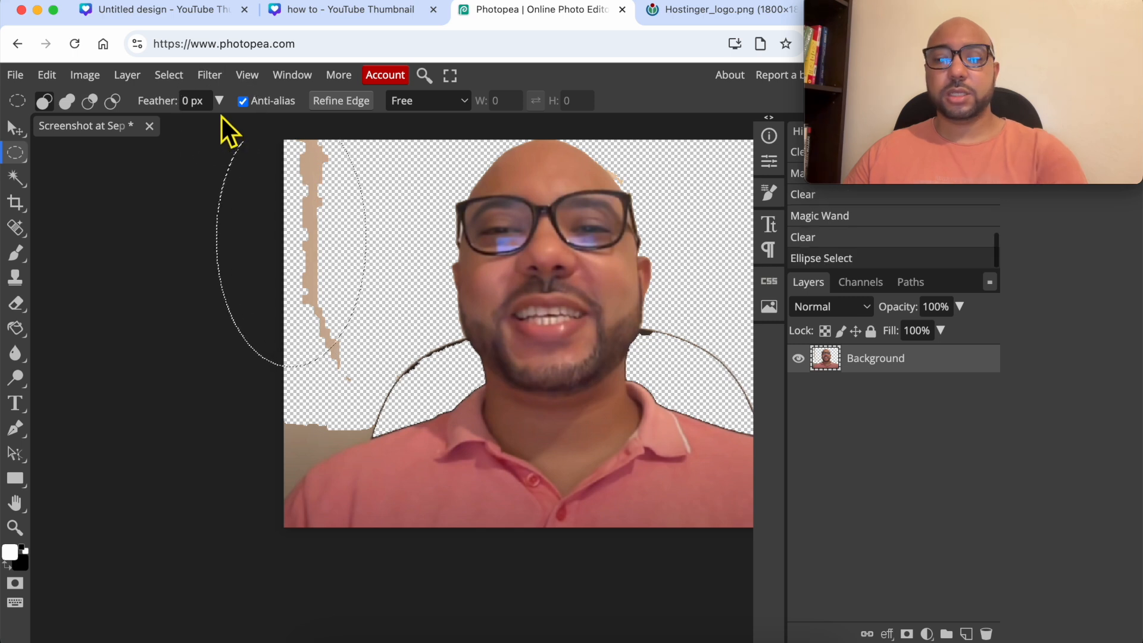
{"action": "key", "text": "Delete"}
Delete the chair outline left between the presenter's left shoulder and jaw using elliptical selections.
{"action": "left_click", "coordinate": [334, 372]}
{"action": "left_click_drag", "start_coordinate": [270, 264], "coordinate": [461, 427]}
{"action": "key", "text": "Delete"}
{"action": "left_click", "coordinate": [432, 381]}
{"action": "left_click_drag", "start_coordinate": [439, 368], "coordinate": [476, 341]}
{"action": "key", "text": "Delete"}
Try clearing the wall patch beside the left shoulder with an elliptical selection, and undo that clearing.
{"action": "left_click_drag", "start_coordinate": [355, 354], "coordinate": [238, 464]}
{"action": "key", "text": "Delete"}
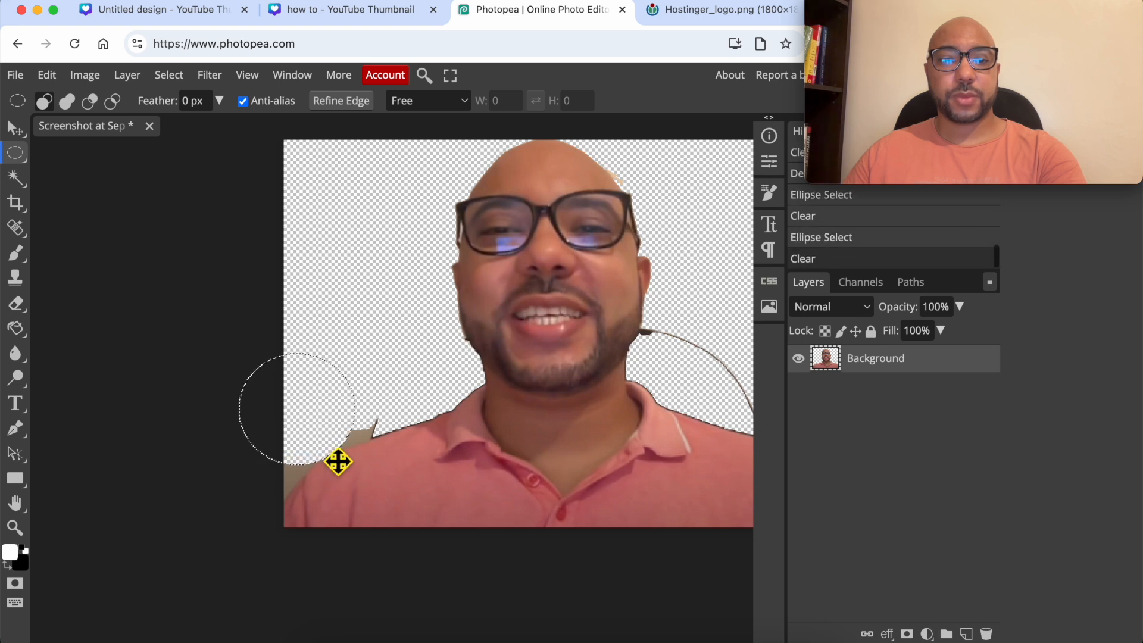
{"action": "key", "text": "super+z"}
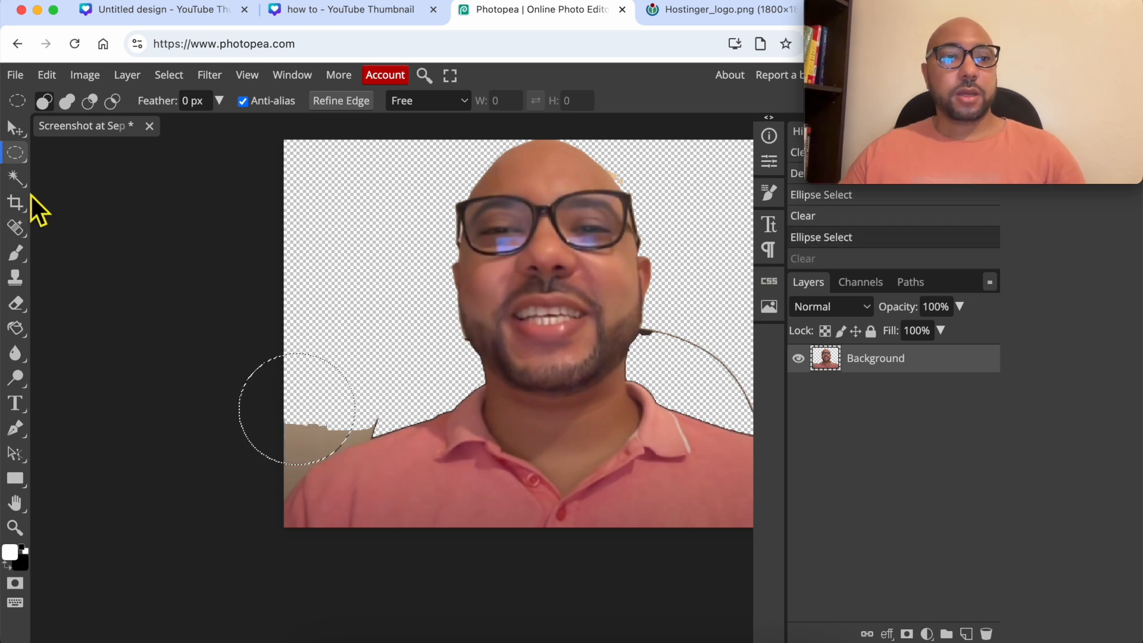
Drop the elliptical selection and delete the remaining wall patches beside the left shoulder with the Magic Wand.
{"action": "key", "text": "w"}
{"action": "key", "text": "super+d"}
{"action": "left_click", "coordinate": [326, 470]}
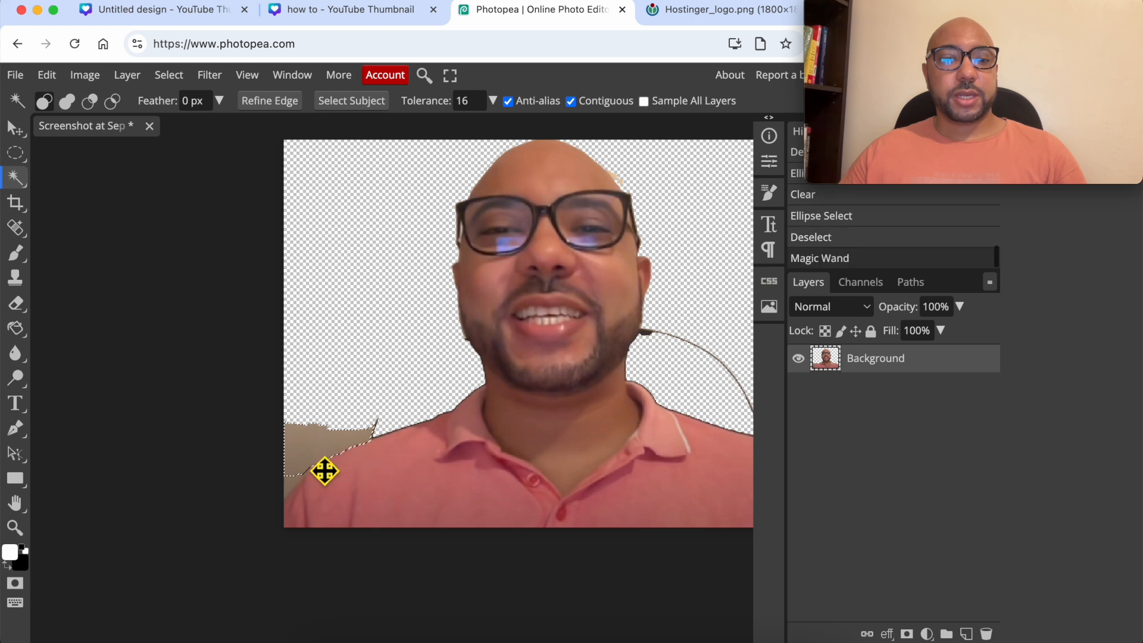
{"action": "key", "text": "BackSpace"}
{"action": "left_click", "coordinate": [293, 488]}
{"action": "key", "text": "BackSpace"}
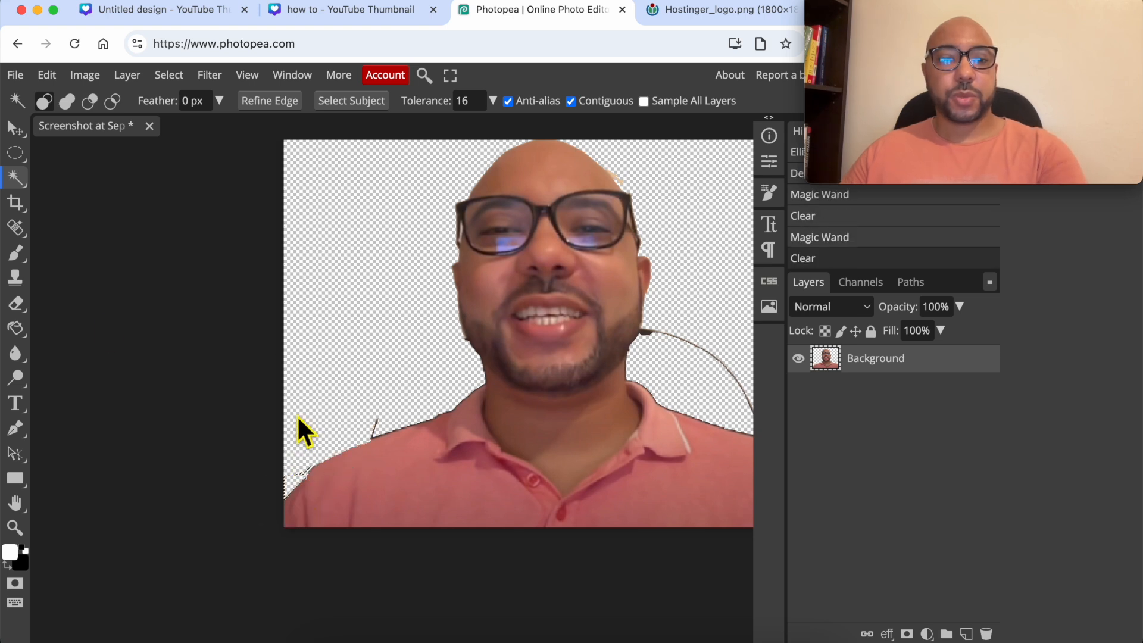
Erase the small leftover chair line above the left shoulder using an elliptical selection.
{"action": "left_click", "coordinate": [18, 159]}
{"action": "left_click_drag", "start_coordinate": [323, 371], "coordinate": [396, 453]}
{"action": "key", "text": "BackSpace"}
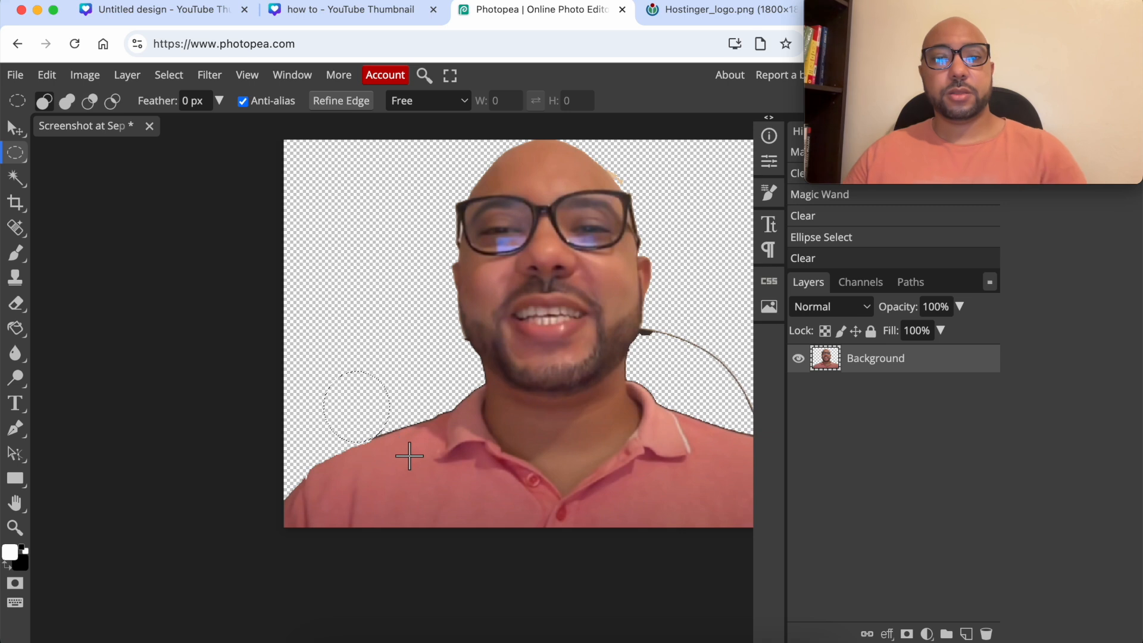
Delete the curved chair outline above the presenter's right shoulder using elliptical selections, and drop the selection.
{"action": "scroll", "coordinate": [408, 455], "scroll_direction": "right", "scroll_amount": 10}
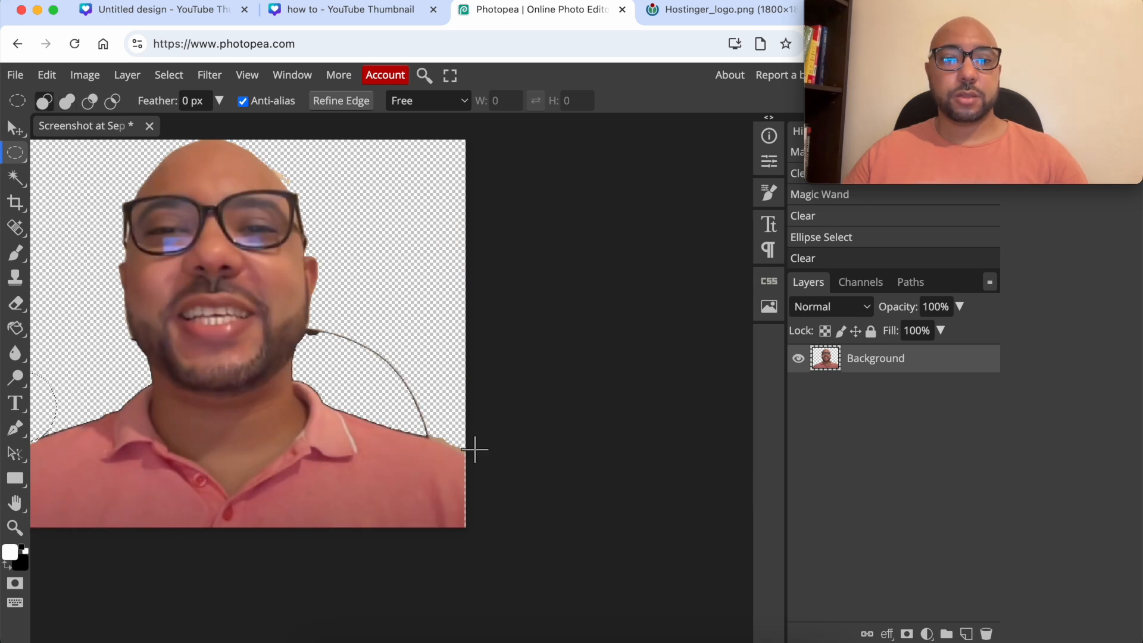
{"action": "left_click_drag", "start_coordinate": [459, 448], "coordinate": [417, 362]}
{"action": "key", "text": "BackSpace"}
{"action": "left_click_drag", "start_coordinate": [450, 427], "coordinate": [404, 383]}
{"action": "key", "text": "BackSpace"}
{"action": "left_click_drag", "start_coordinate": [423, 385], "coordinate": [349, 314]}
{"action": "key", "text": "BackSpace"}
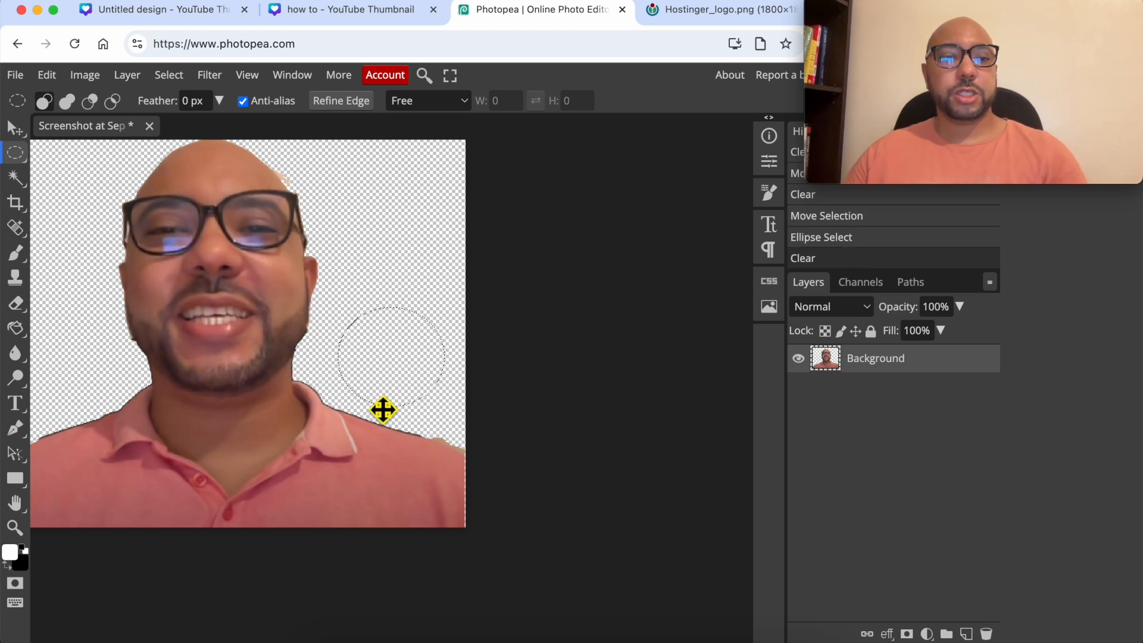
{"action": "left_click", "coordinate": [376, 407]}
Export the cutout of the presenter as a PNG file.
{"action": "scroll", "coordinate": [394, 415], "scroll_direction": "down", "scroll_amount": 2}
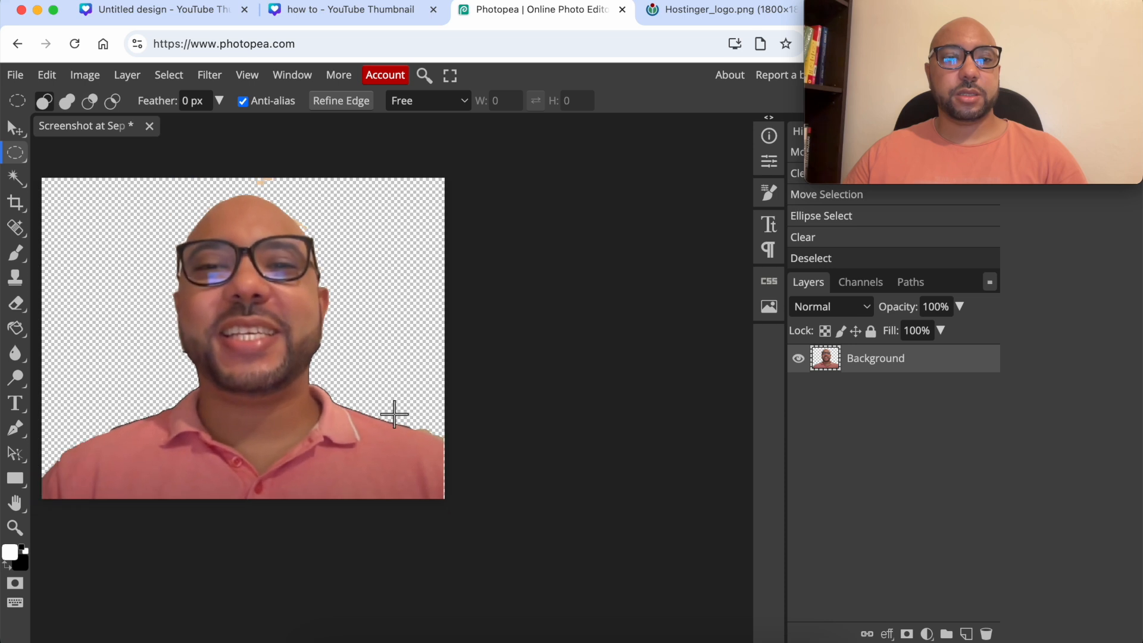
{"action": "left_click", "coordinate": [25, 78]}
{"action": "mouse_move", "coordinate": [100, 290]}
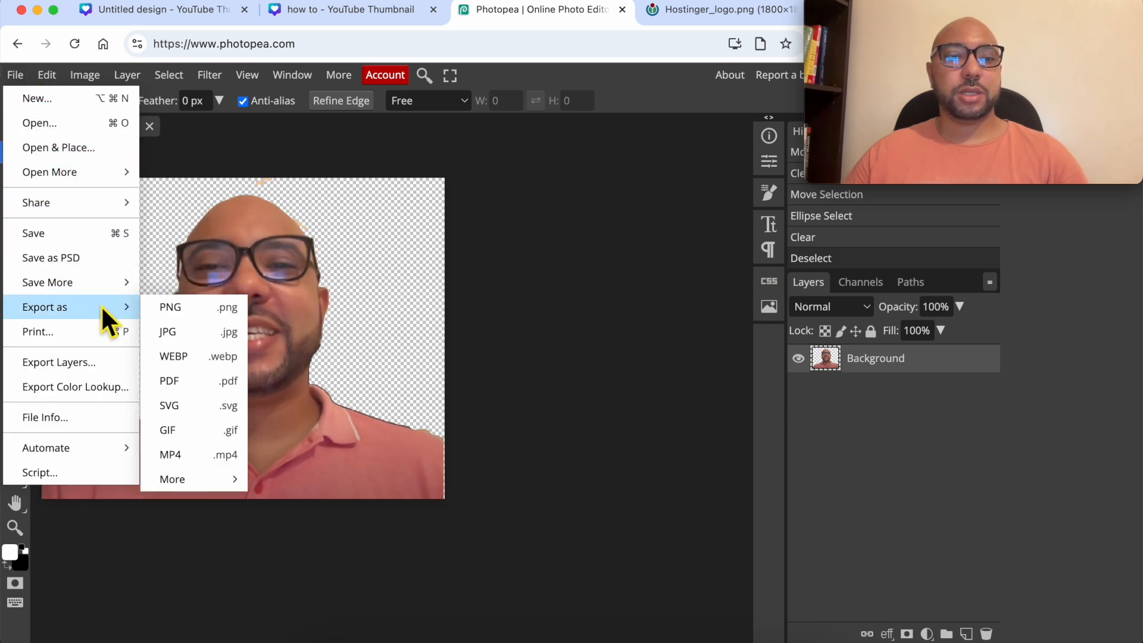
{"action": "left_click", "coordinate": [189, 308]}
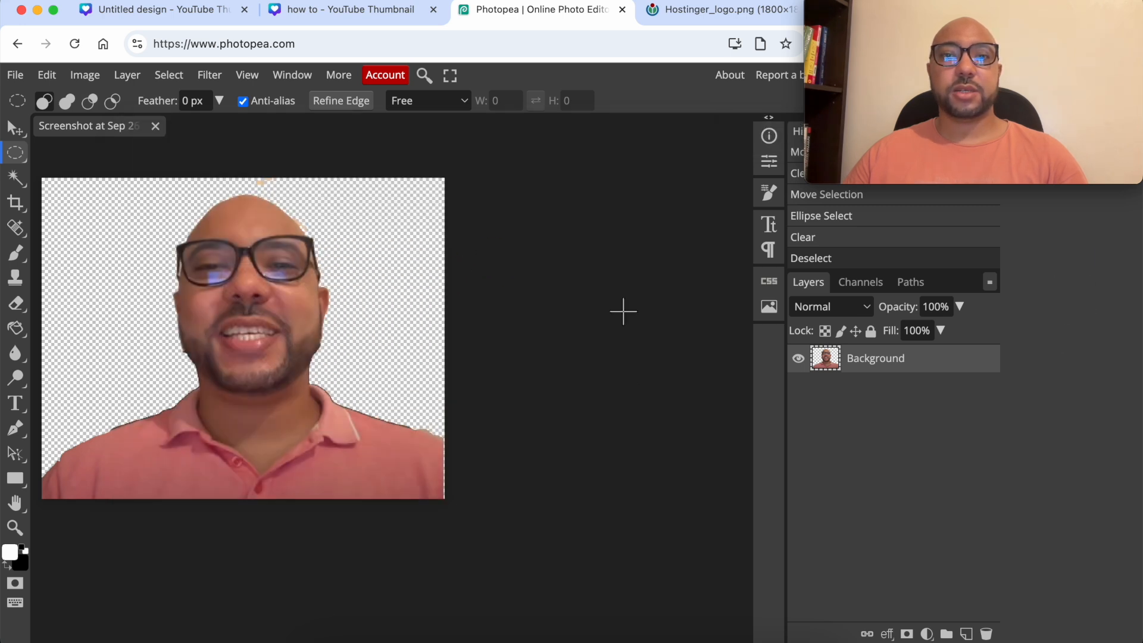
Switch to the untitled Canva thumbnail and place the exported cutout, Screenshot at Sep 26 17-21-46 (1).png, from the Downloads folder onto it.
{"action": "left_click", "coordinate": [170, 13]}
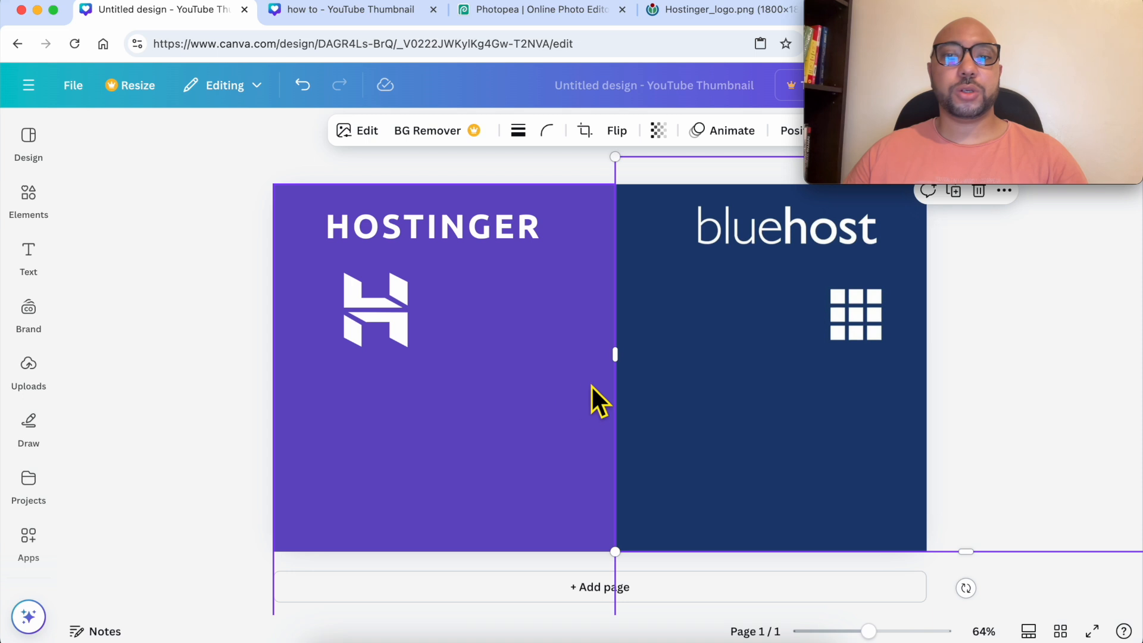
{"action": "left_click", "coordinate": [331, 639]}
{"action": "left_click", "coordinate": [212, 447]}
{"action": "left_click", "coordinate": [30, 372]}
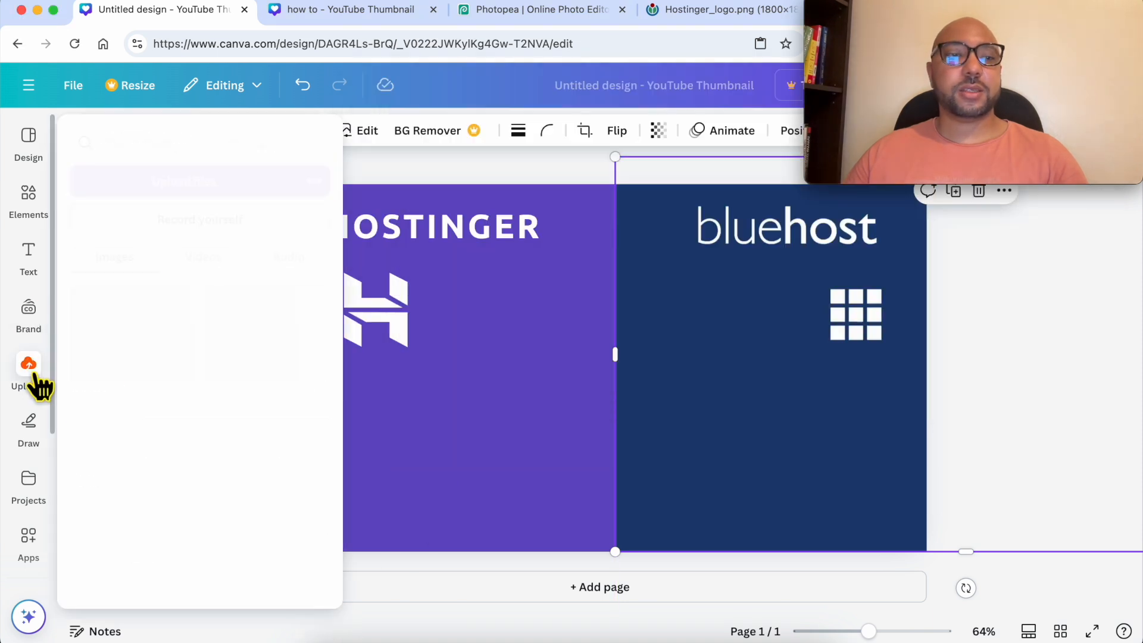
{"action": "left_click", "coordinate": [331, 640]}
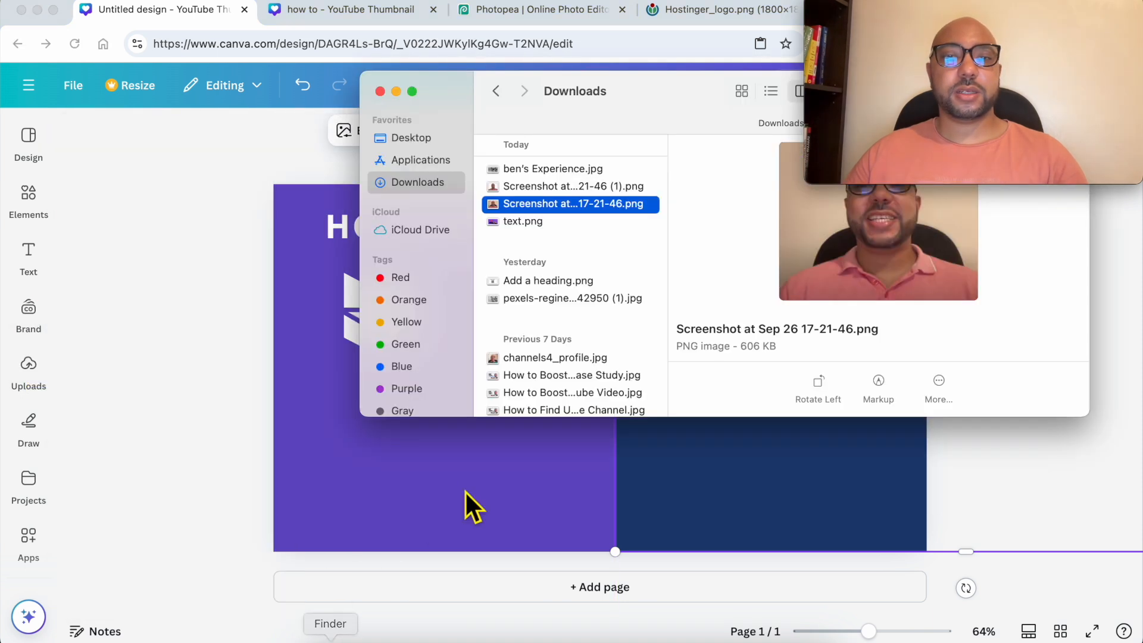
{"action": "left_click", "coordinate": [560, 170]}
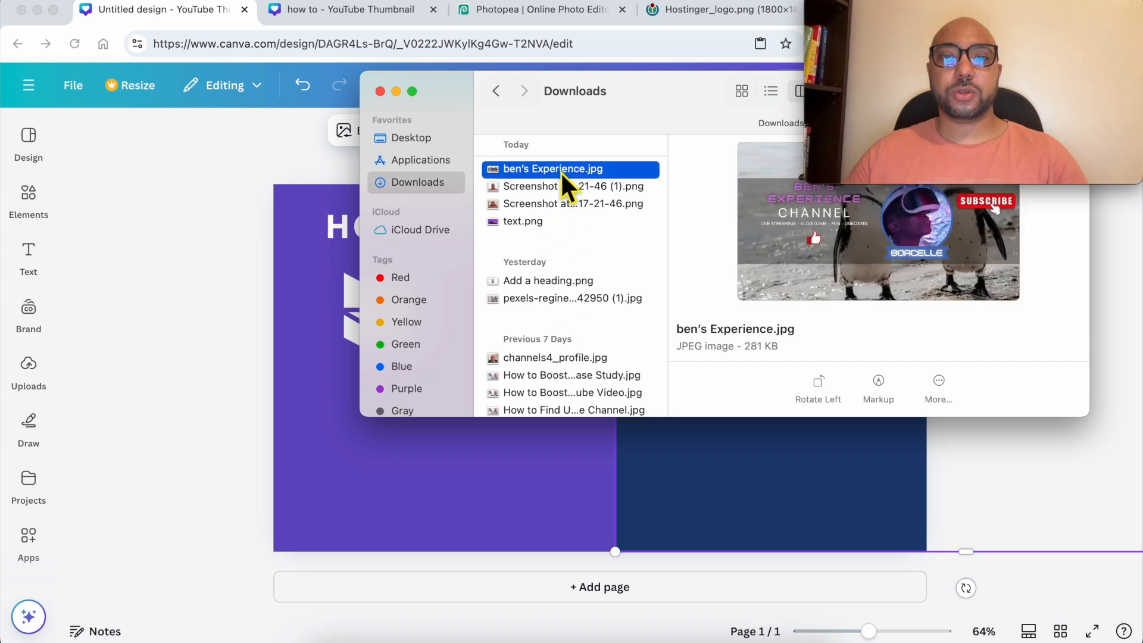
{"action": "left_click", "coordinate": [572, 186]}
{"action": "left_click_drag", "start_coordinate": [581, 188], "coordinate": [410, 452]}
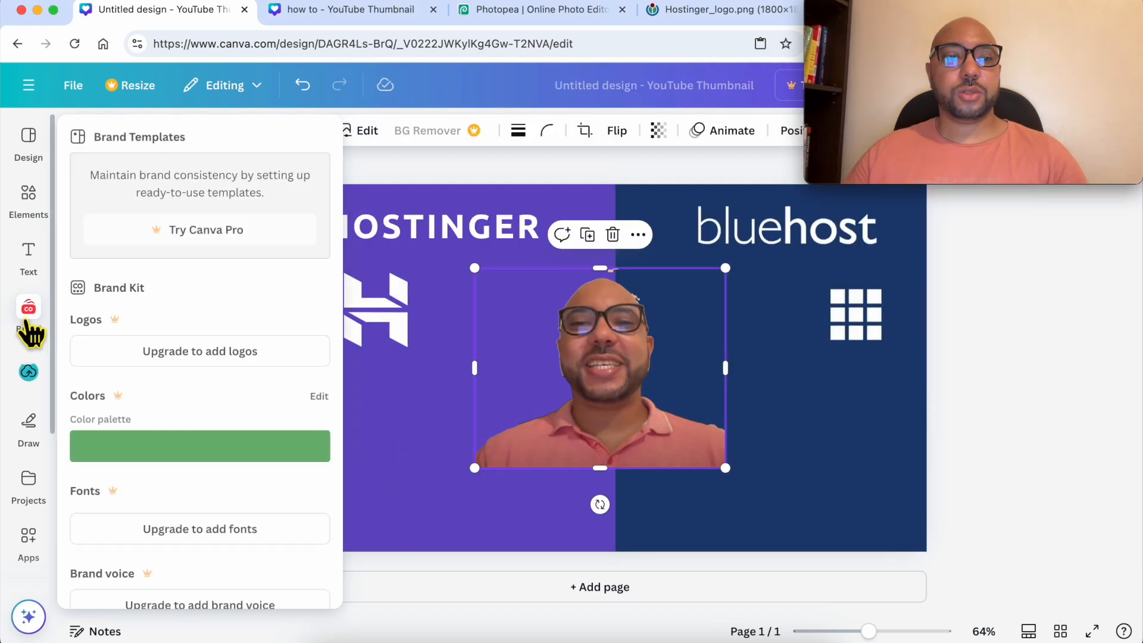
Enlarge the presenter cutout and centre it between the Hostinger and Bluehost halves, with the shoulders running off the page's lower edge.
{"action": "mouse_move", "coordinate": [31, 370]}
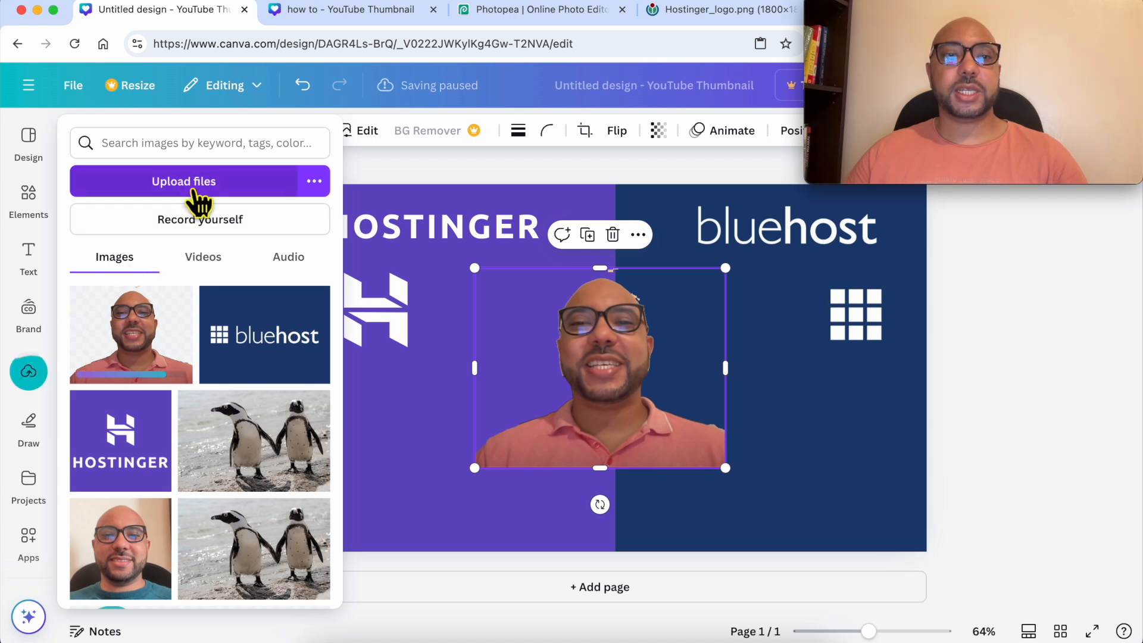
{"action": "left_click_drag", "start_coordinate": [726, 468], "coordinate": [906, 599]}
{"action": "left_click_drag", "start_coordinate": [740, 421], "coordinate": [650, 393]}
{"action": "left_click_drag", "start_coordinate": [811, 261], "coordinate": [855, 226]}
{"action": "left_click_drag", "start_coordinate": [707, 322], "coordinate": [693, 331]}
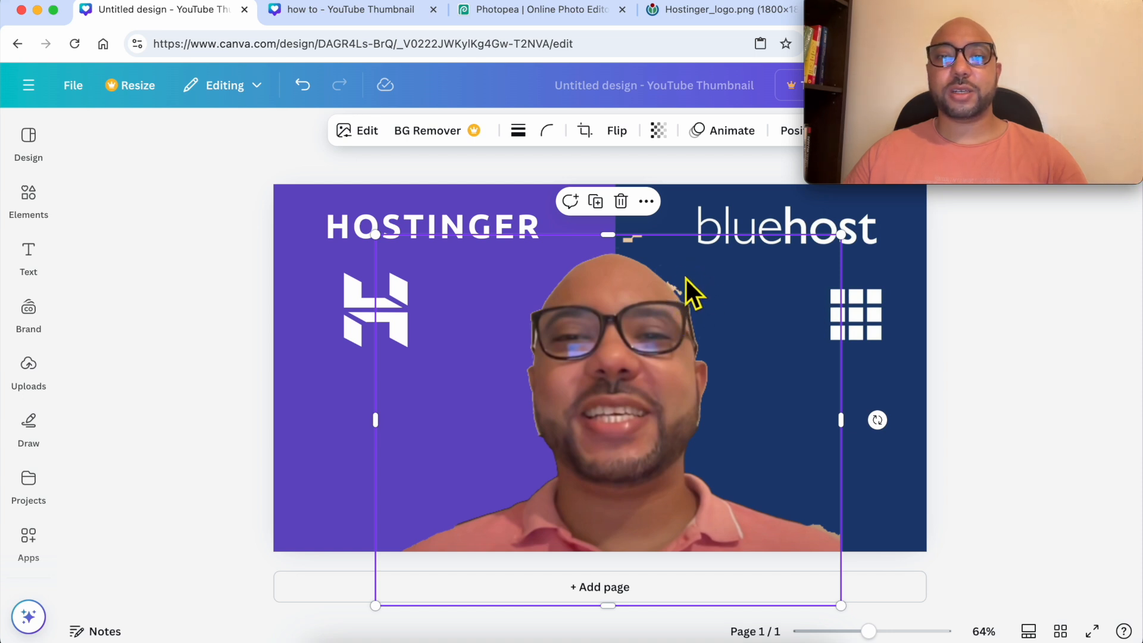
{"action": "left_click_drag", "start_coordinate": [689, 380], "coordinate": [673, 387]}
{"action": "left_click_drag", "start_coordinate": [827, 237], "coordinate": [862, 226]}
{"action": "left_click_drag", "start_coordinate": [668, 381], "coordinate": [669, 387]}
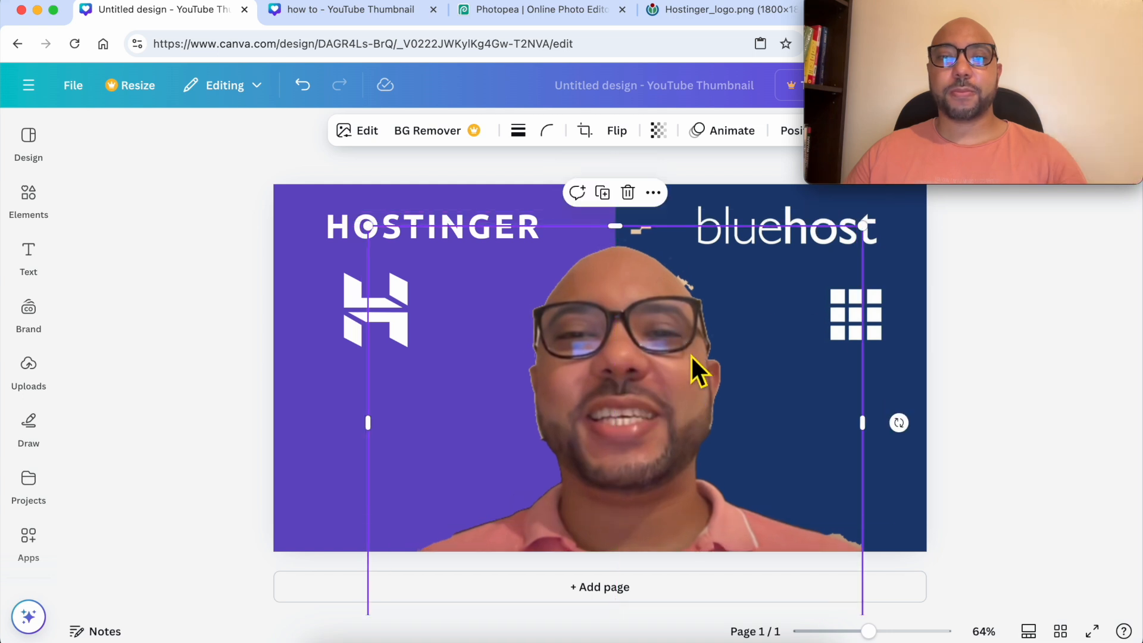
{"action": "left_click", "coordinate": [998, 354]}
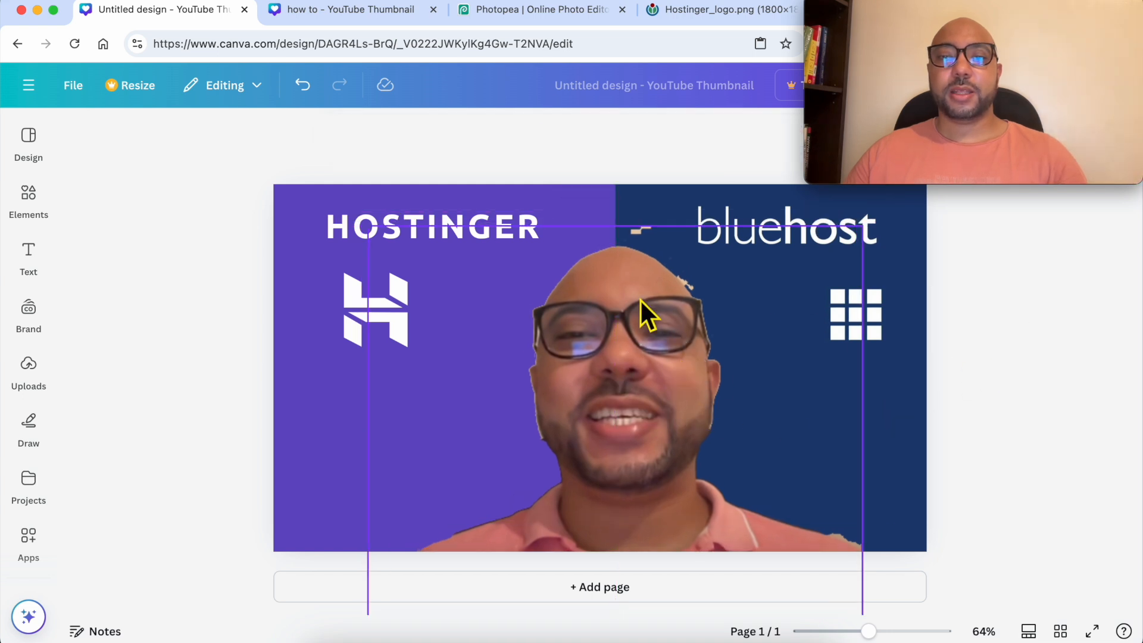
Check the Hostinger versus Bluehost example in the "how to" design and move the presenter cutout slightly lower in the new thumbnail.
{"action": "left_click", "coordinate": [422, 13]}
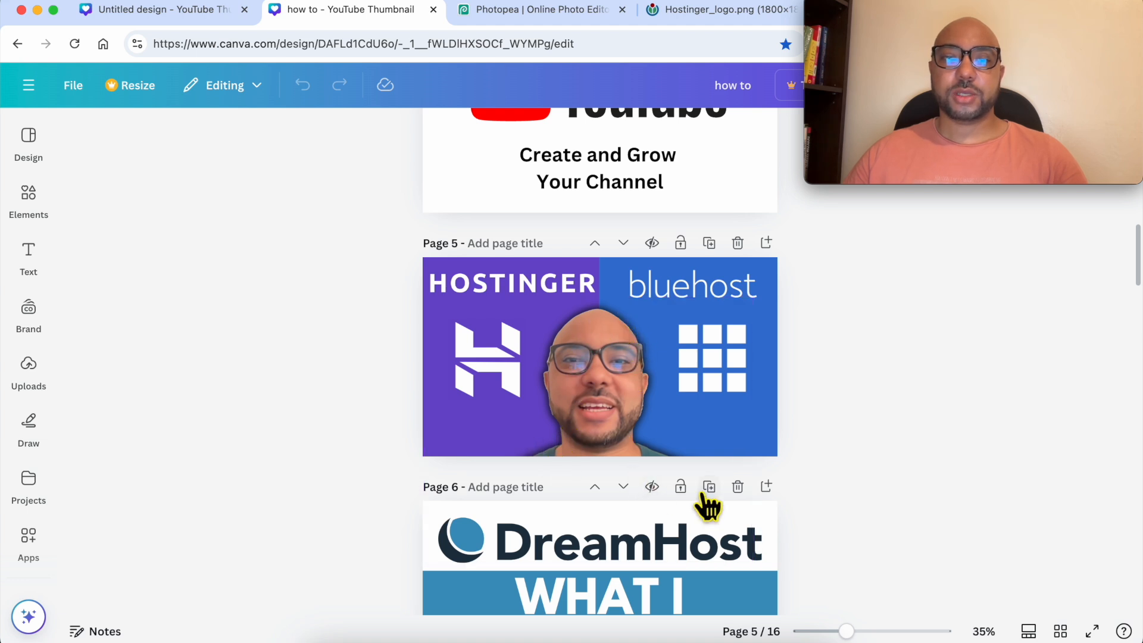
{"action": "left_click", "coordinate": [178, 11]}
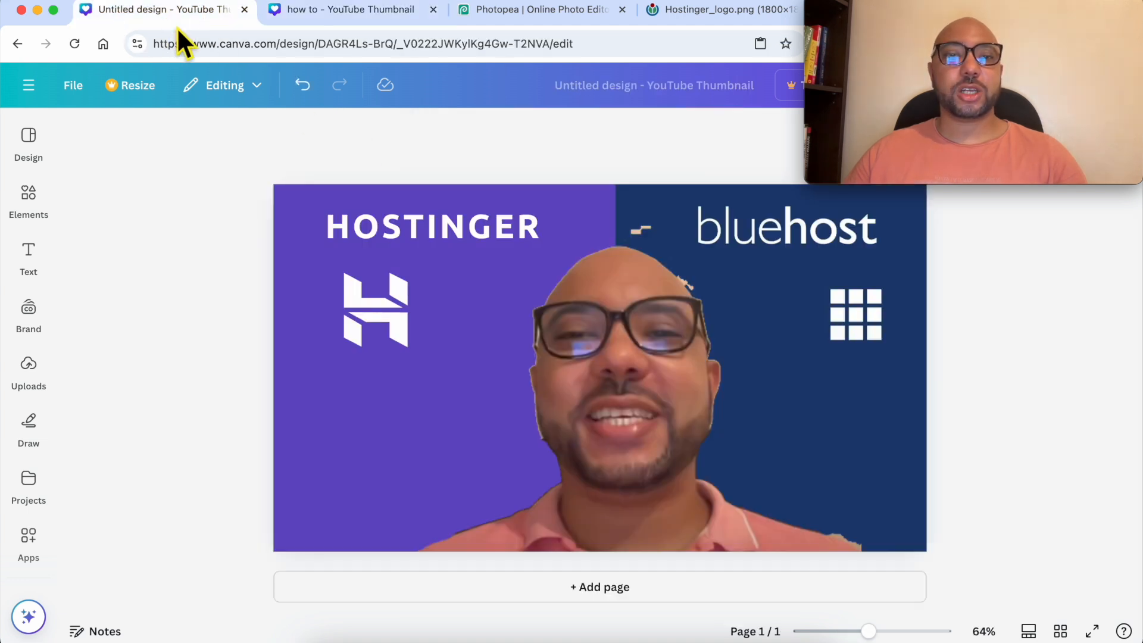
{"action": "left_click", "coordinate": [644, 303]}
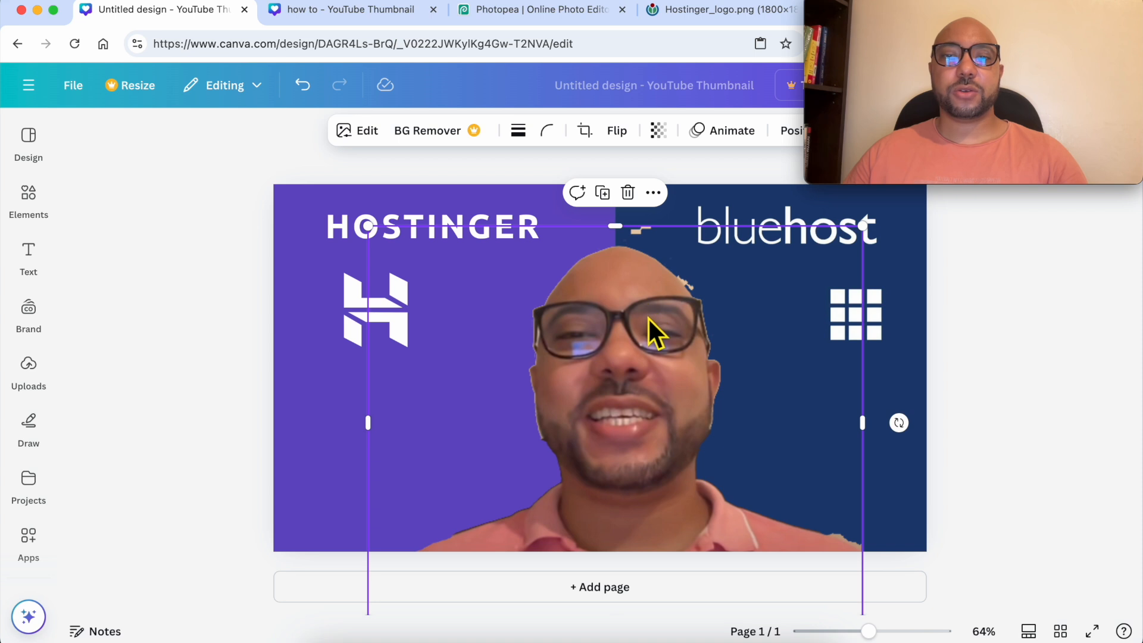
{"action": "left_click_drag", "start_coordinate": [635, 302], "coordinate": [629, 318]}
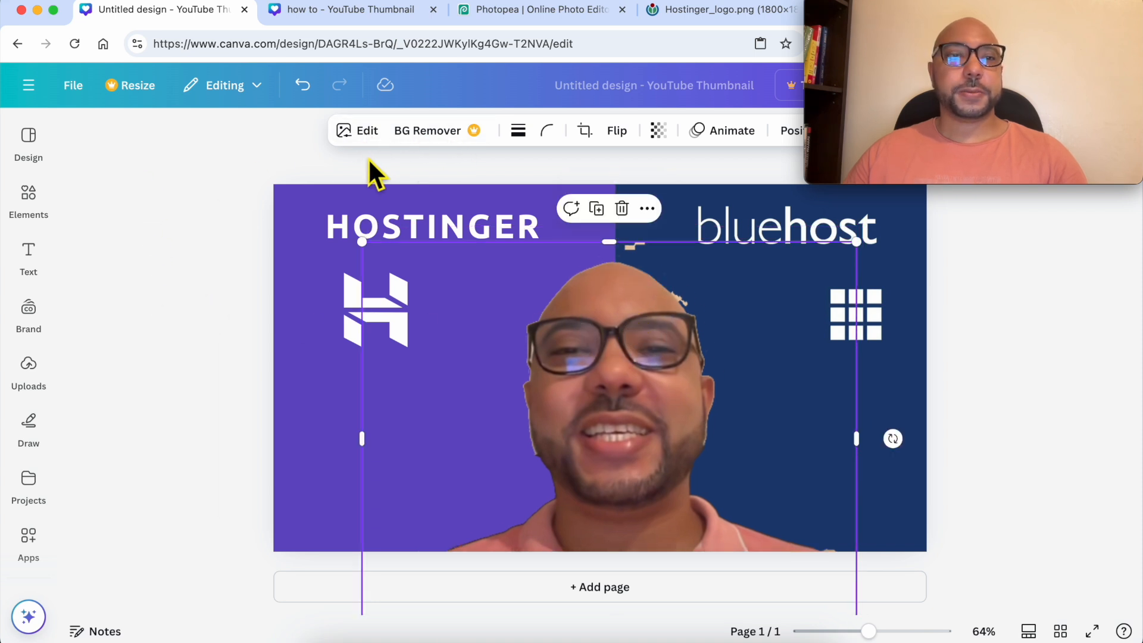
Try the Outline shadow on the presenter cutout and settle on the Glow shadow effect.
{"action": "left_click", "coordinate": [355, 132]}
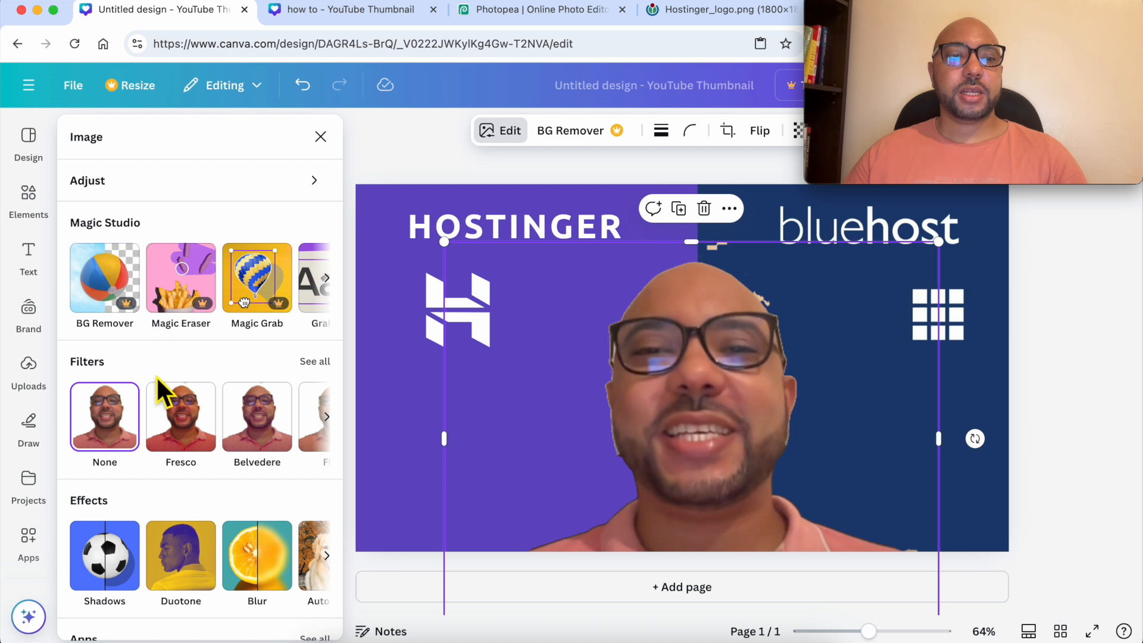
{"action": "scroll", "coordinate": [149, 404], "scroll_direction": "down", "scroll_amount": 4}
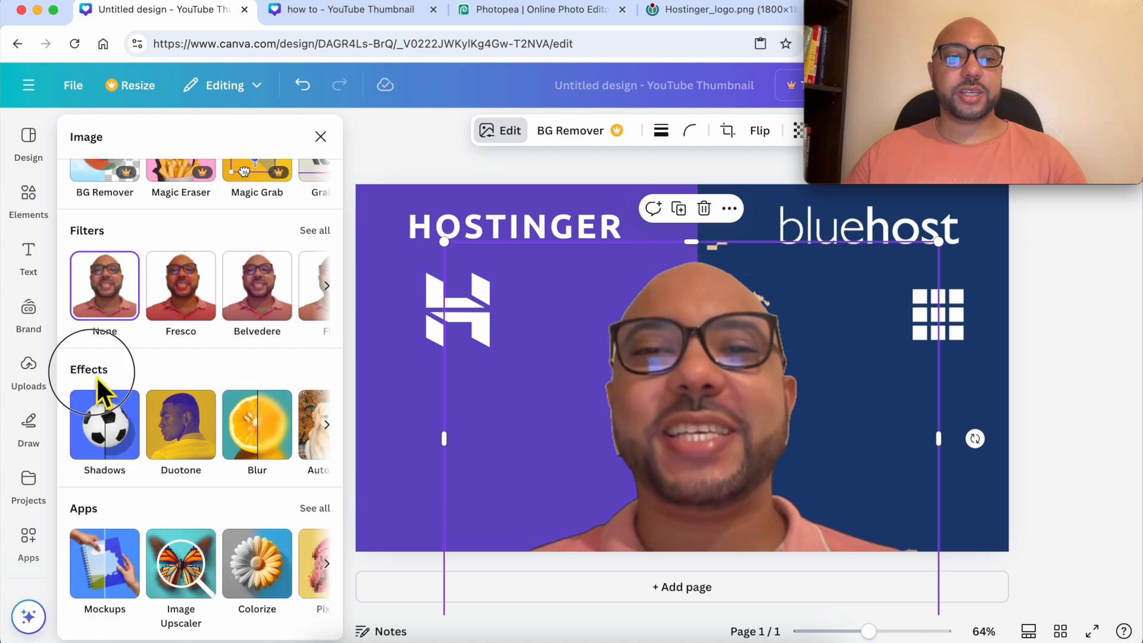
{"action": "left_click", "coordinate": [105, 437]}
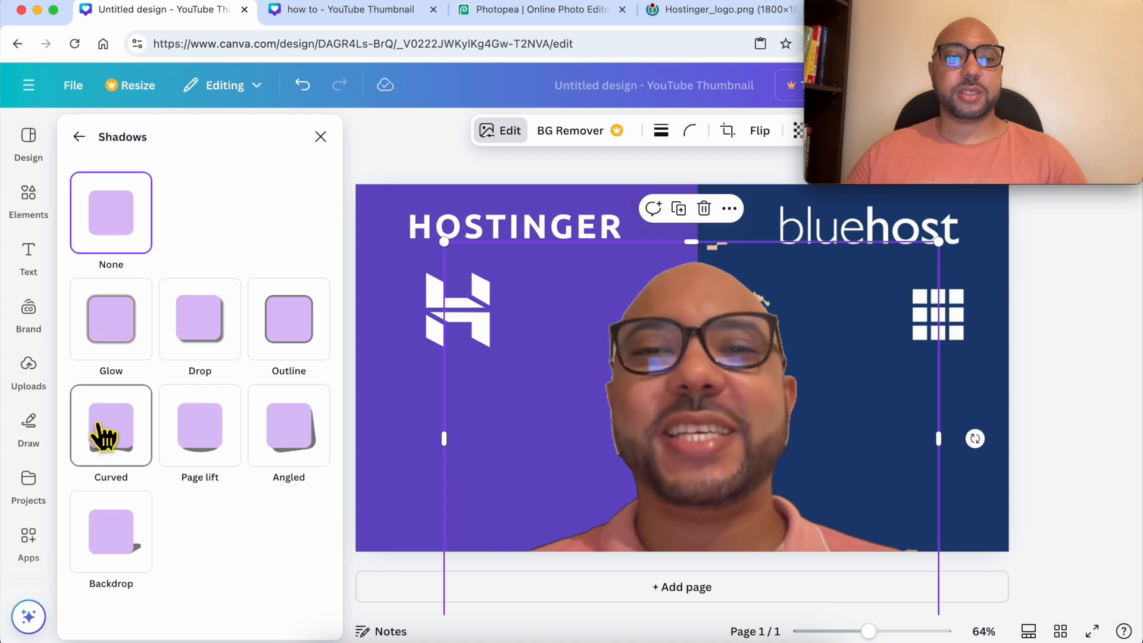
{"action": "left_click", "coordinate": [112, 314]}
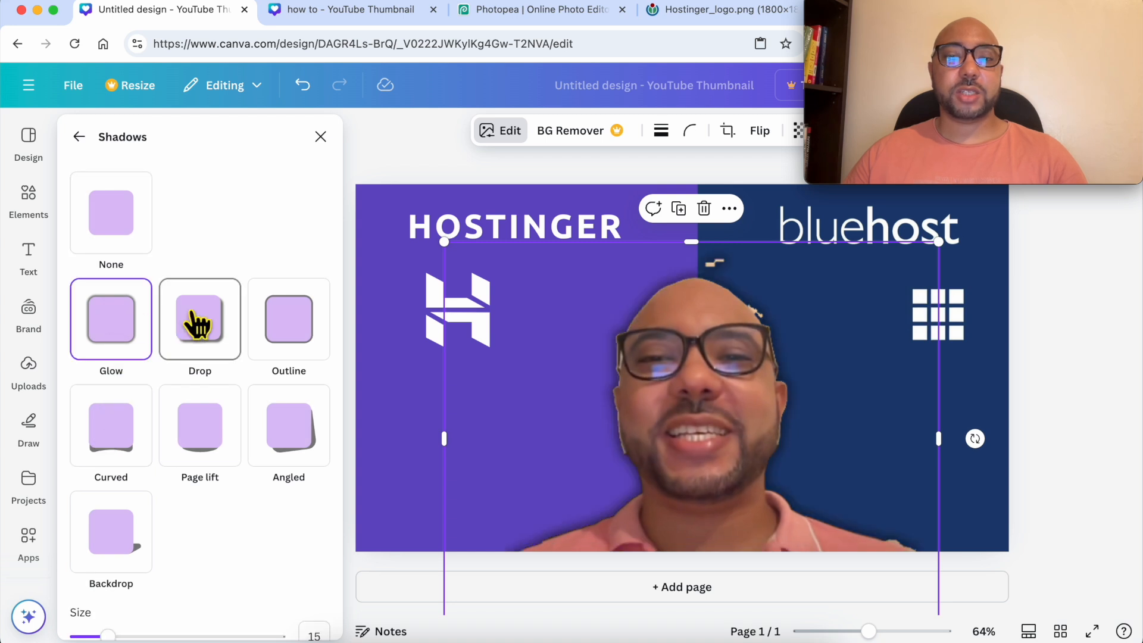
{"action": "left_click", "coordinate": [274, 318]}
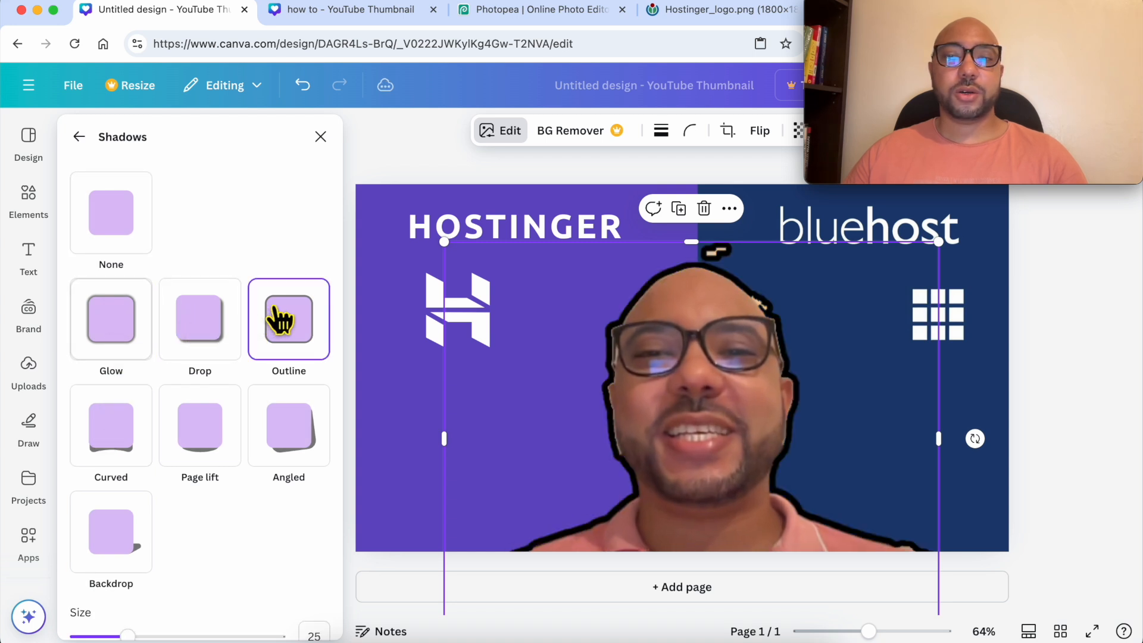
{"action": "left_click", "coordinate": [107, 333]}
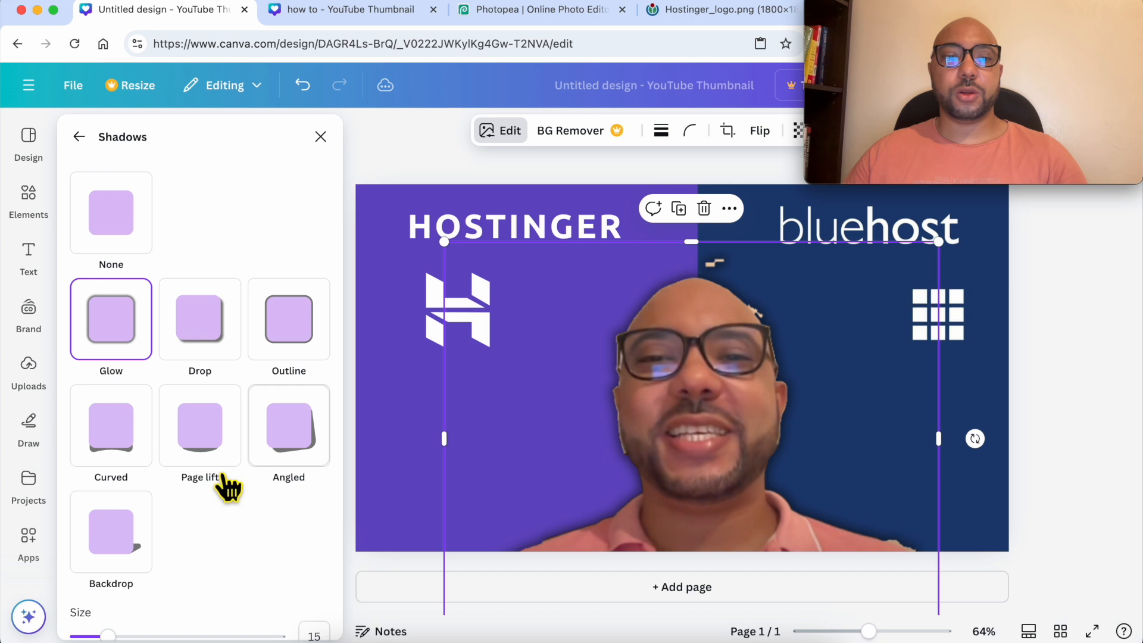
Set the cutout's glow to size 29, blur amount 51 and intensity 62.
{"action": "scroll", "coordinate": [98, 473], "scroll_direction": "down", "scroll_amount": 3}
{"action": "left_click_drag", "start_coordinate": [108, 450], "coordinate": [136, 450]}
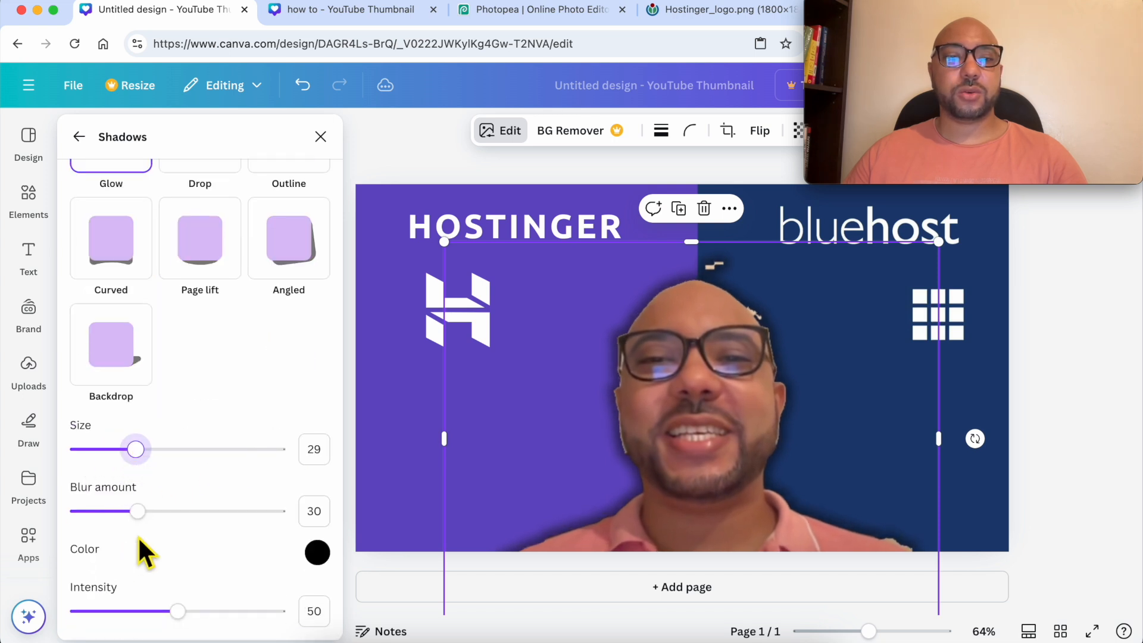
{"action": "left_click_drag", "start_coordinate": [138, 511], "coordinate": [179, 511]}
{"action": "left_click_drag", "start_coordinate": [177, 612], "coordinate": [201, 612]}
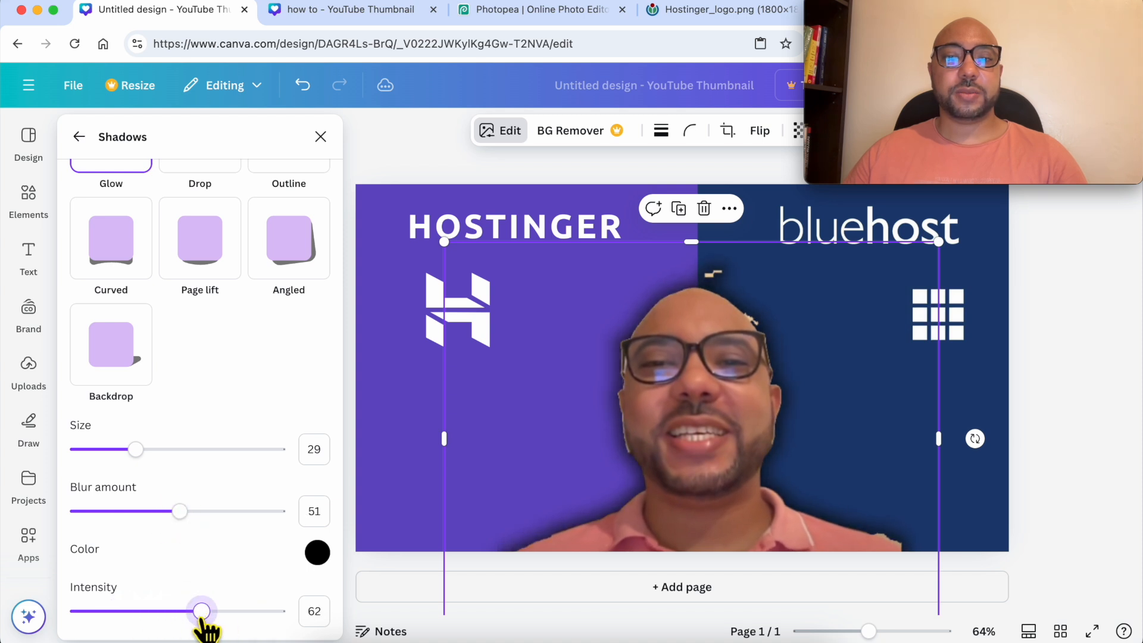
{"action": "left_click", "coordinate": [1061, 387]}
{"action": "scroll", "coordinate": [767, 399], "scroll_direction": "down", "scroll_amount": 1}
{"action": "scroll", "coordinate": [767, 399], "scroll_direction": "down", "scroll_amount": 2}
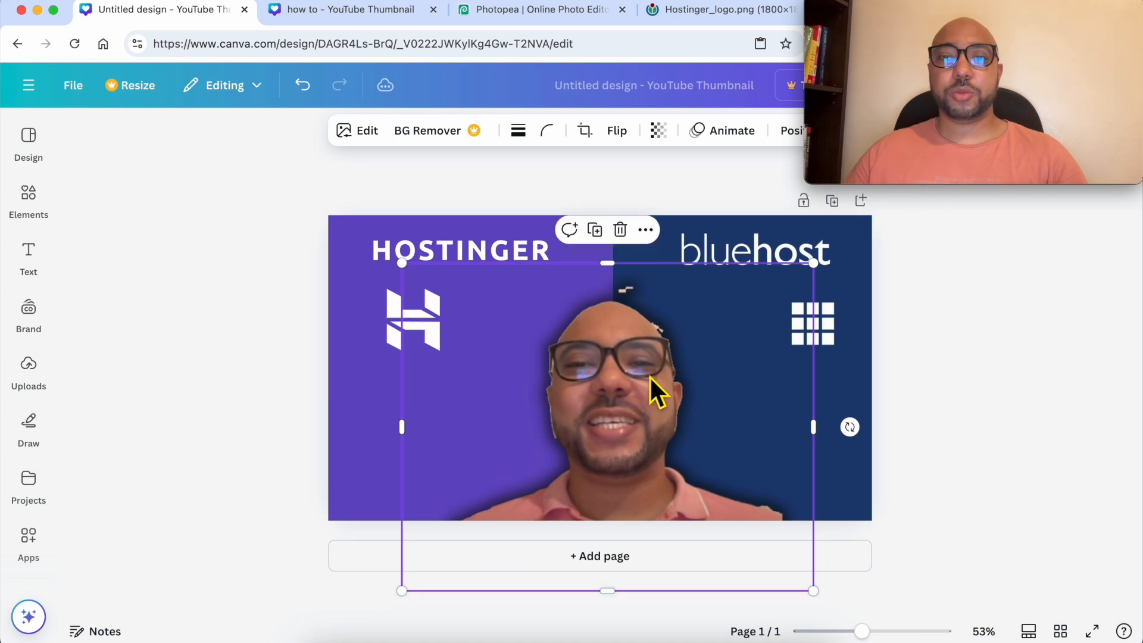
{"action": "scroll", "coordinate": [649, 376], "scroll_direction": "down", "scroll_amount": 3}
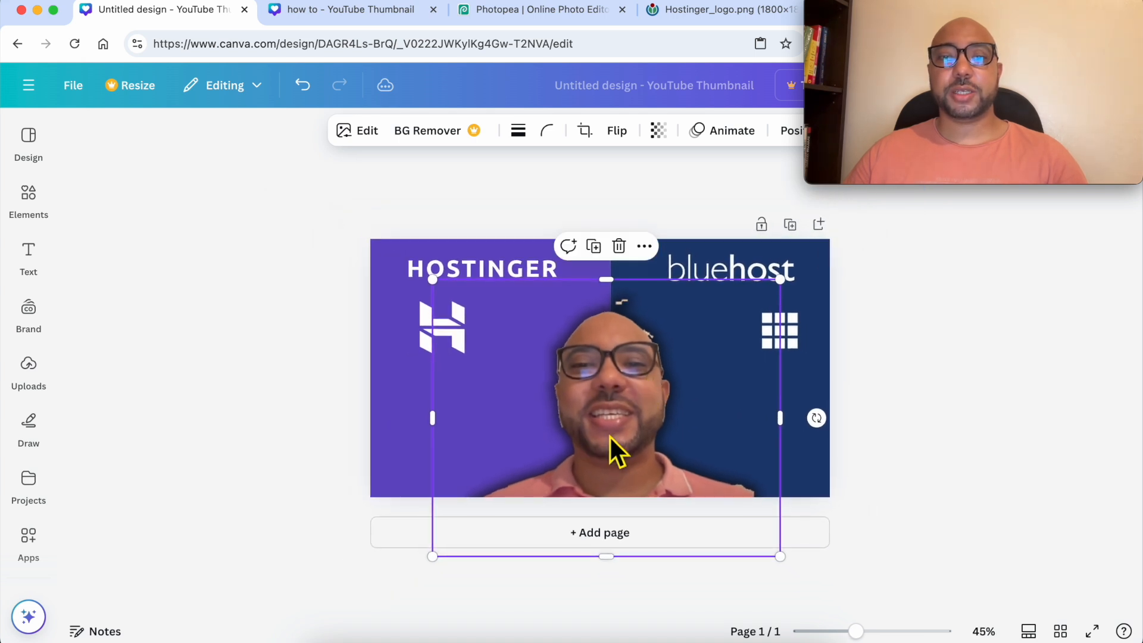
Examine the Hostinger versus Bluehost and "How to Logout" example thumbnails in the "how to" design.
{"action": "left_click", "coordinate": [391, 16]}
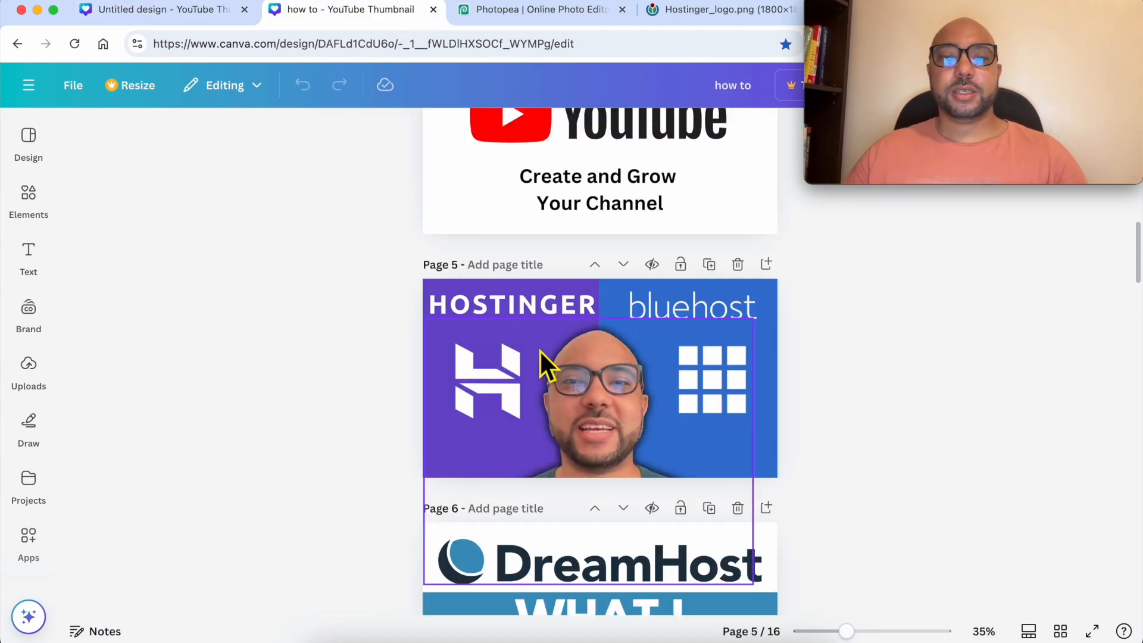
{"action": "left_click_drag", "start_coordinate": [364, 255], "coordinate": [859, 274]}
{"action": "left_click", "coordinate": [923, 268]}
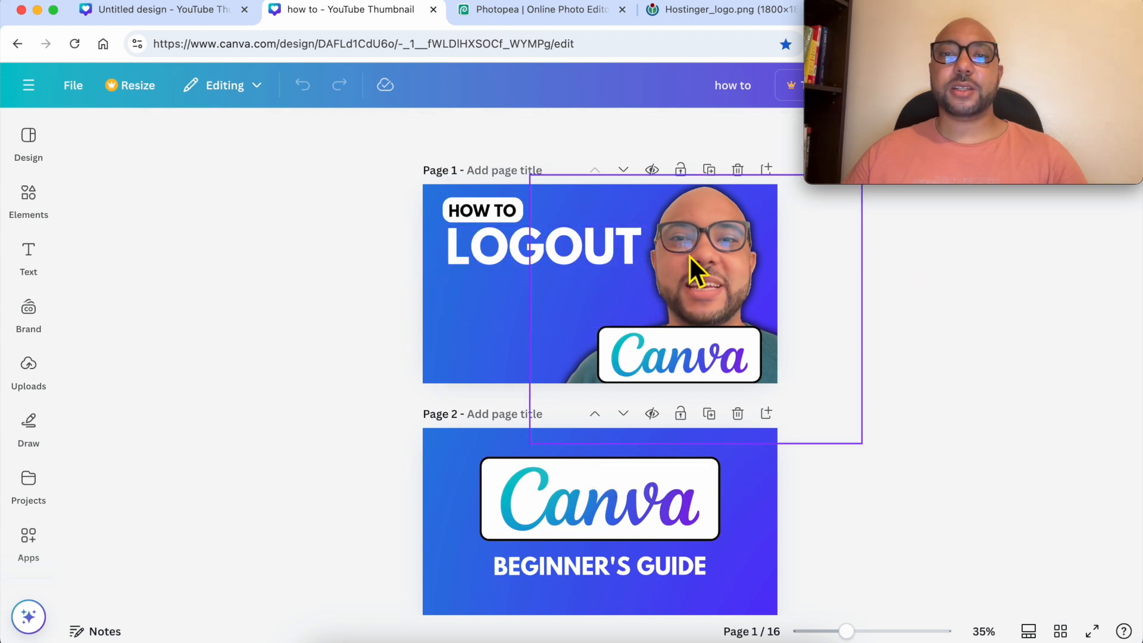
{"action": "left_click_drag", "start_coordinate": [898, 365], "coordinate": [353, 225]}
{"action": "left_click", "coordinate": [414, 242]}
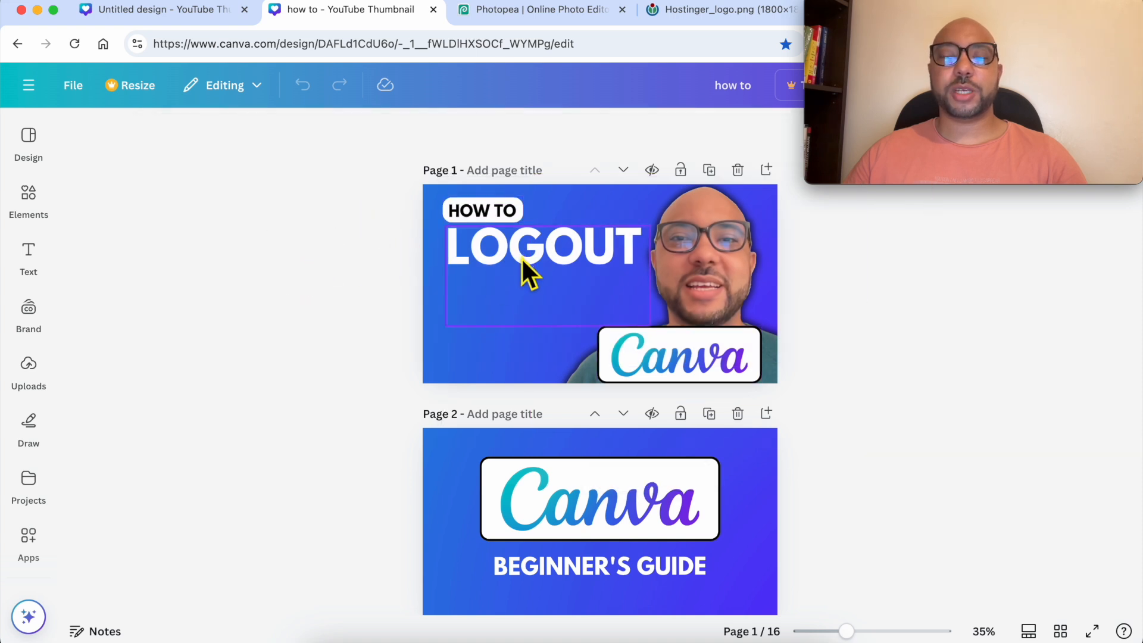
Move the LOGOUT text slightly down on the page 1 thumbnail and select the HOW TO label above it.
{"action": "mouse_move", "coordinate": [541, 253]}
{"action": "left_mouse_down"}
{"action": "mouse_move", "coordinate": [543, 275]}
{"action": "mouse_move", "coordinate": [538, 261]}
{"action": "left_mouse_up"}
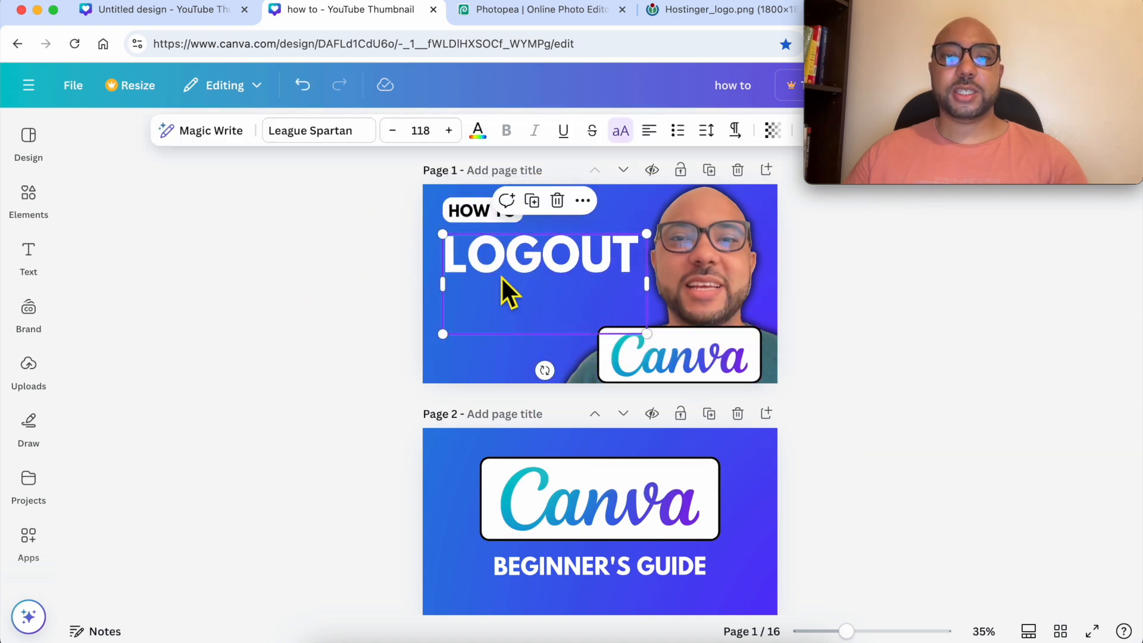
{"action": "left_click", "coordinate": [437, 194]}
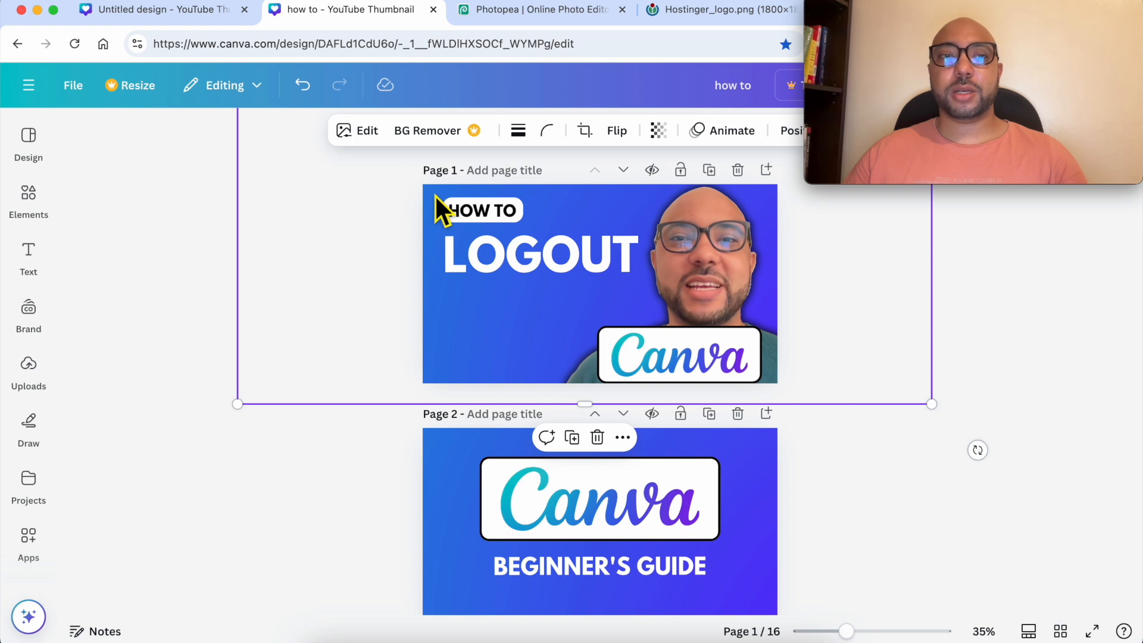
{"action": "left_click", "coordinate": [487, 211]}
{"action": "mouse_move", "coordinate": [487, 211]}
{"action": "left_mouse_down"}
{"action": "mouse_move", "coordinate": [552, 224]}
{"action": "mouse_move", "coordinate": [503, 225]}
{"action": "left_mouse_up"}
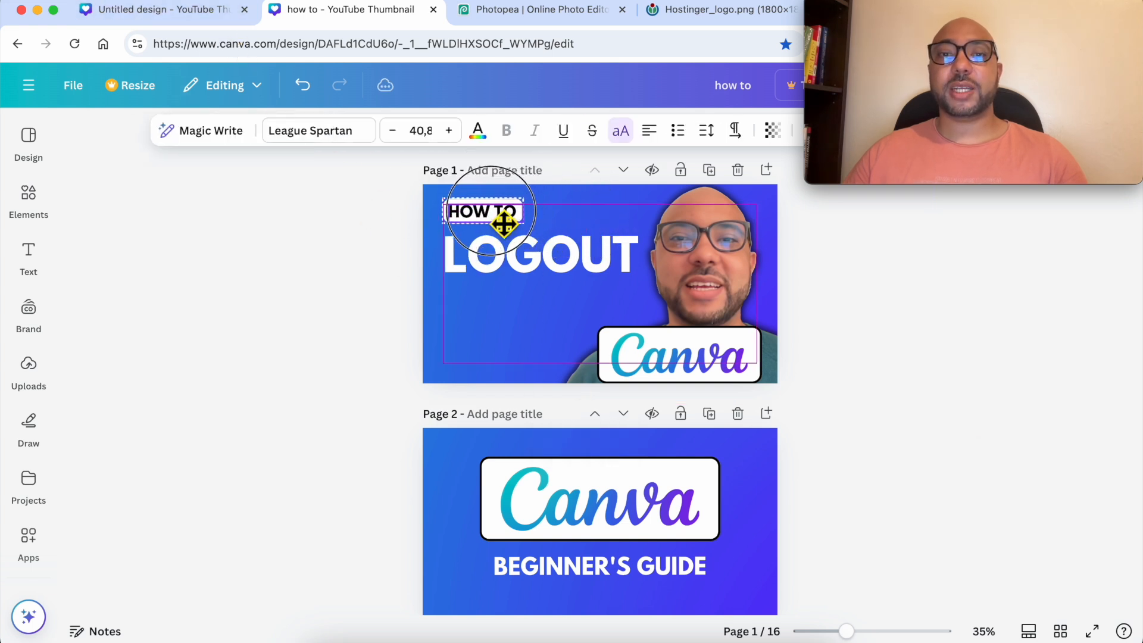
Add a heading to the page 1 thumbnail, enlarge it to size 111 across the middle and move the LOGOUT text aside.
{"action": "left_click", "coordinate": [509, 262]}
{"action": "left_click", "coordinate": [268, 274]}
{"action": "left_click", "coordinate": [29, 256]}
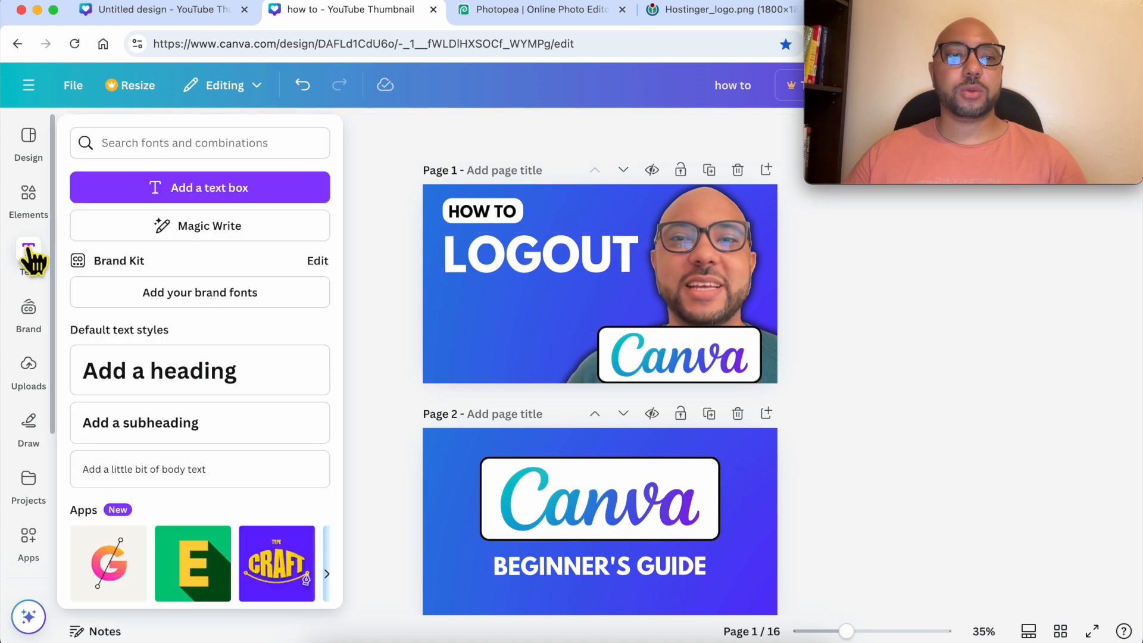
{"action": "left_click", "coordinate": [191, 385]}
{"action": "left_click_drag", "start_coordinate": [579, 300], "coordinate": [697, 294]}
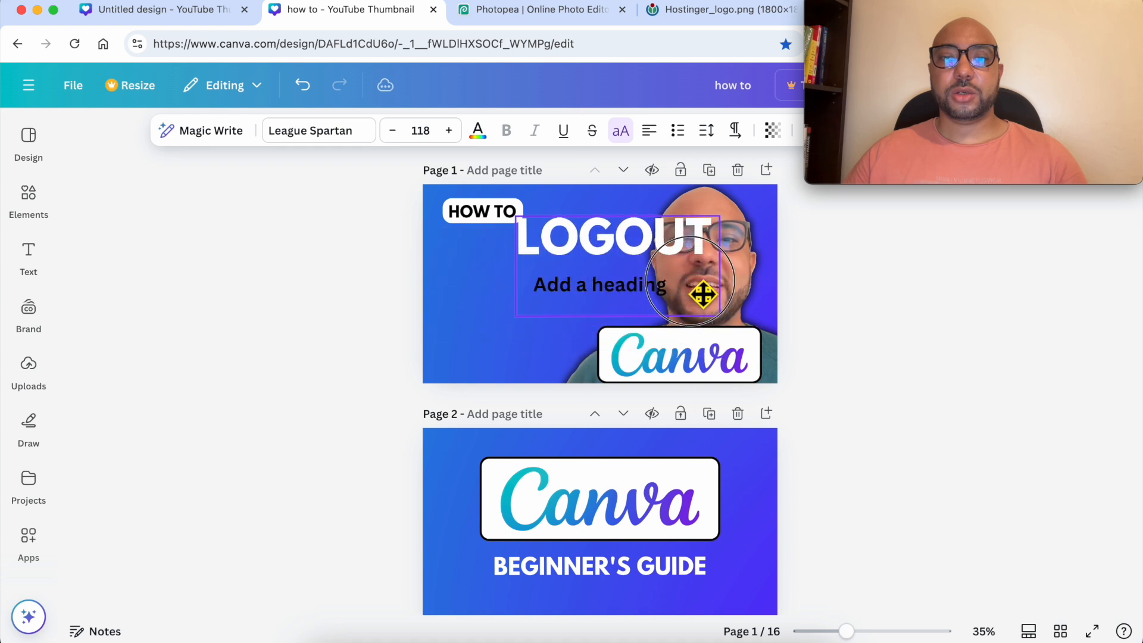
{"action": "left_click_drag", "start_coordinate": [562, 288], "coordinate": [288, 226]}
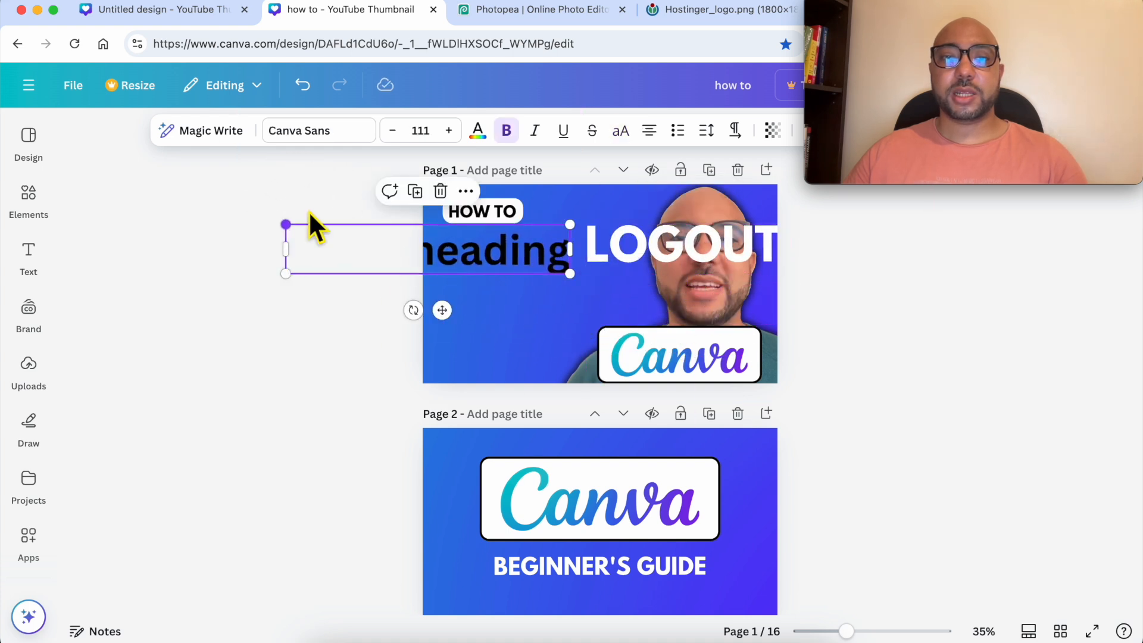
{"action": "left_click_drag", "start_coordinate": [505, 268], "coordinate": [652, 308]}
Set the new heading's text color to white and its font to League Spartan.
{"action": "double_click", "coordinate": [578, 304]}
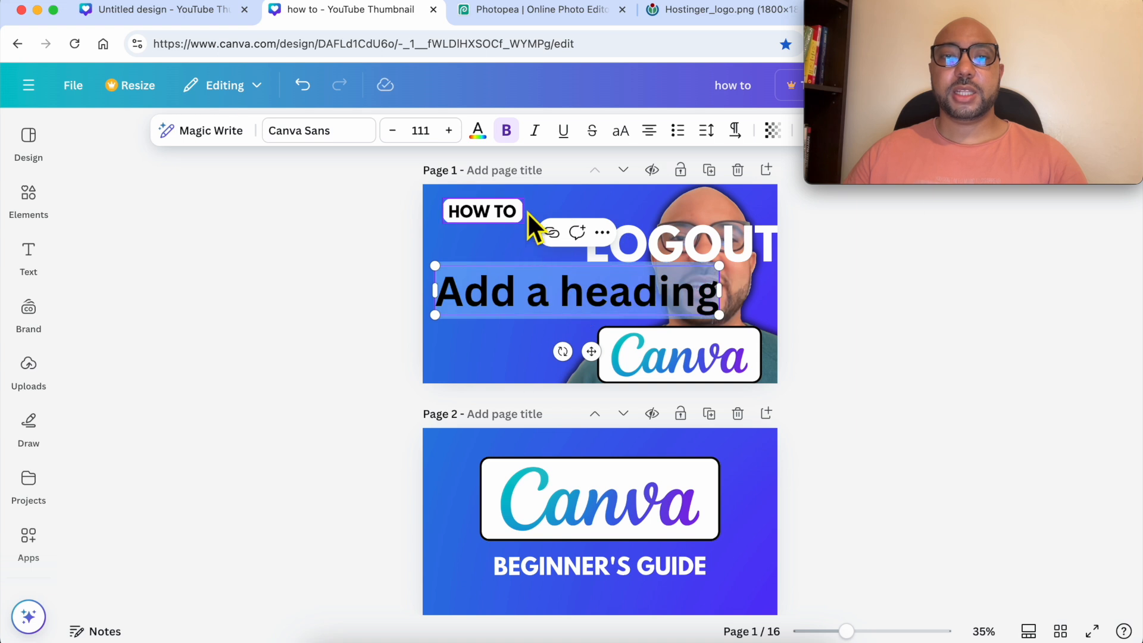
{"action": "left_click", "coordinate": [478, 131]}
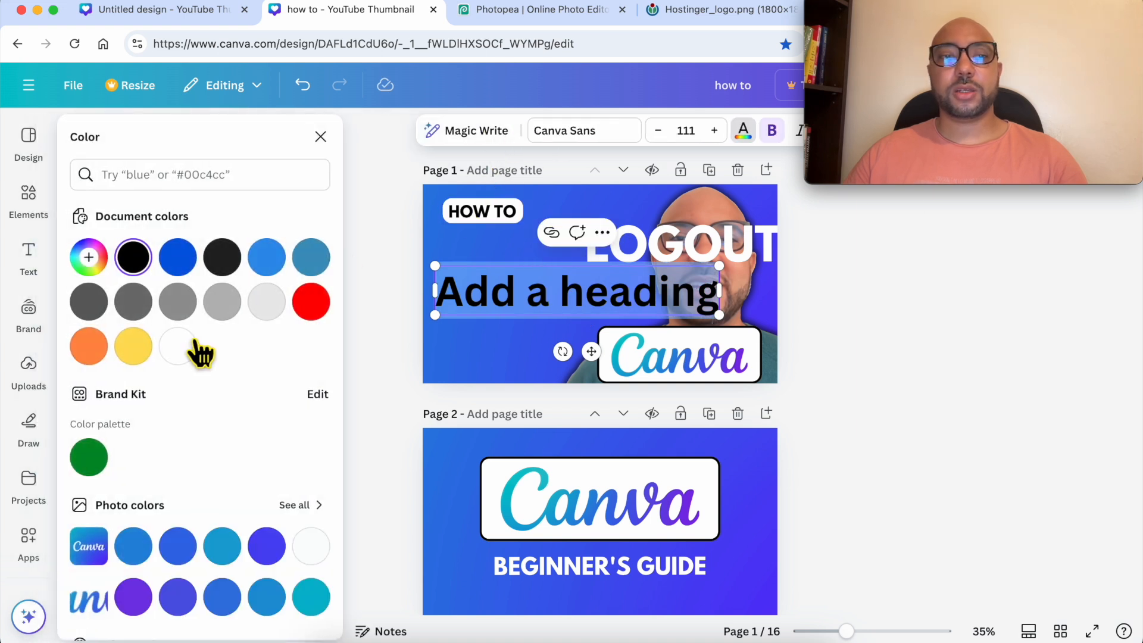
{"action": "left_click", "coordinate": [182, 350]}
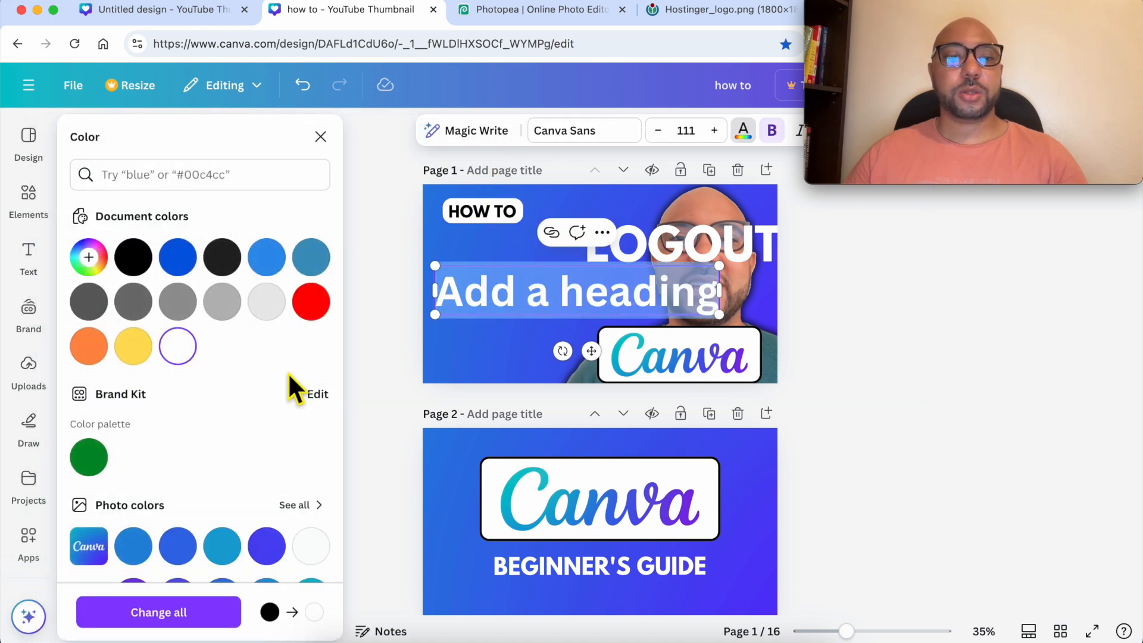
{"action": "scroll", "coordinate": [206, 495], "scroll_direction": "down", "scroll_amount": 3}
{"action": "left_click", "coordinate": [586, 134]}
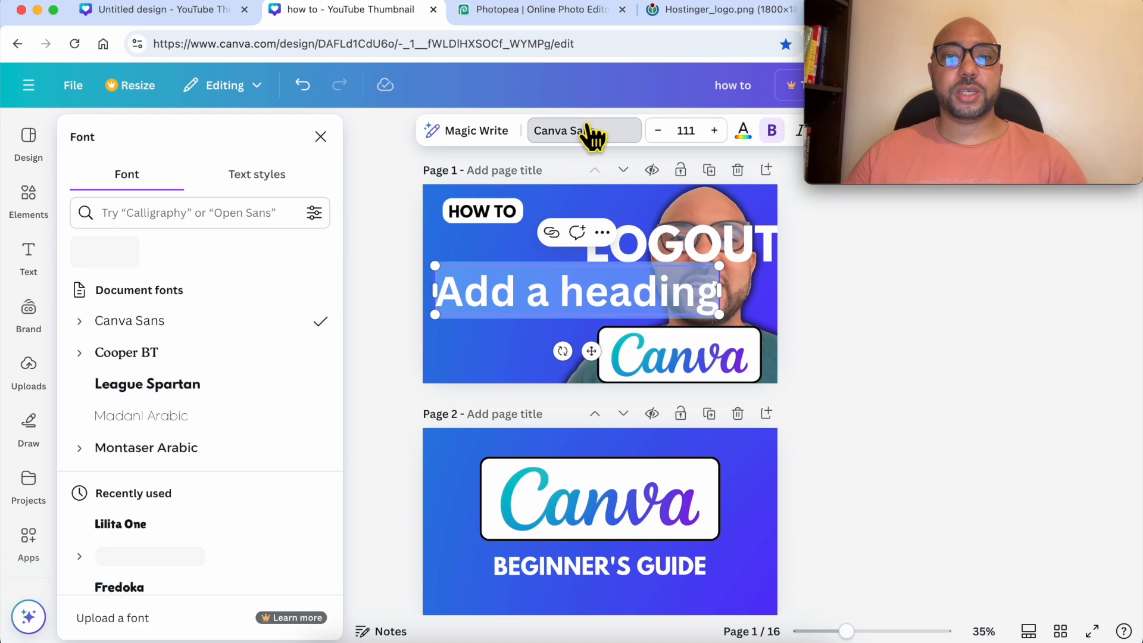
{"action": "left_click", "coordinate": [143, 386]}
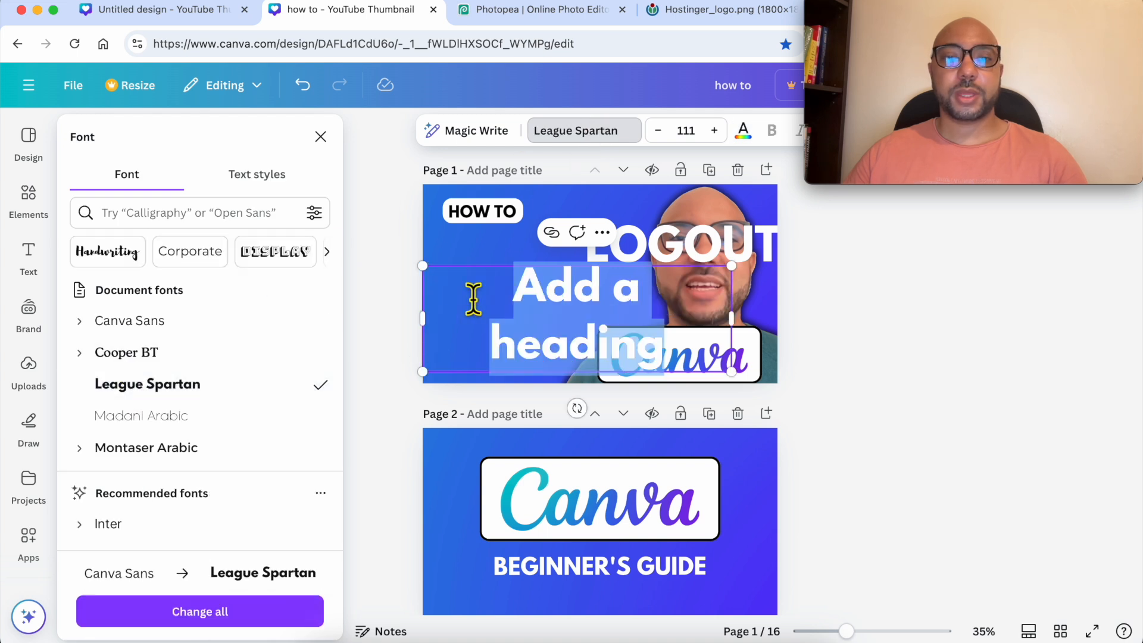
{"action": "key", "text": "Escape"}
Delete the added heading and move the LOGOUT text back beneath the HOW TO label.
{"action": "left_click", "coordinate": [546, 309]}
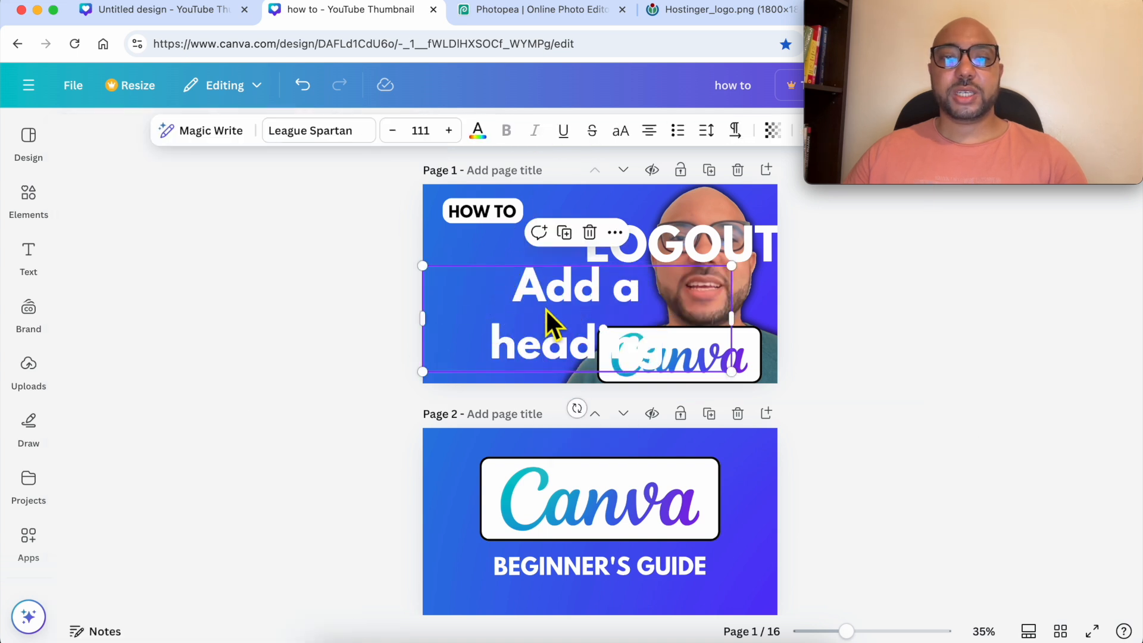
{"action": "key", "text": "Delete"}
{"action": "left_click_drag", "start_coordinate": [605, 260], "coordinate": [498, 256]}
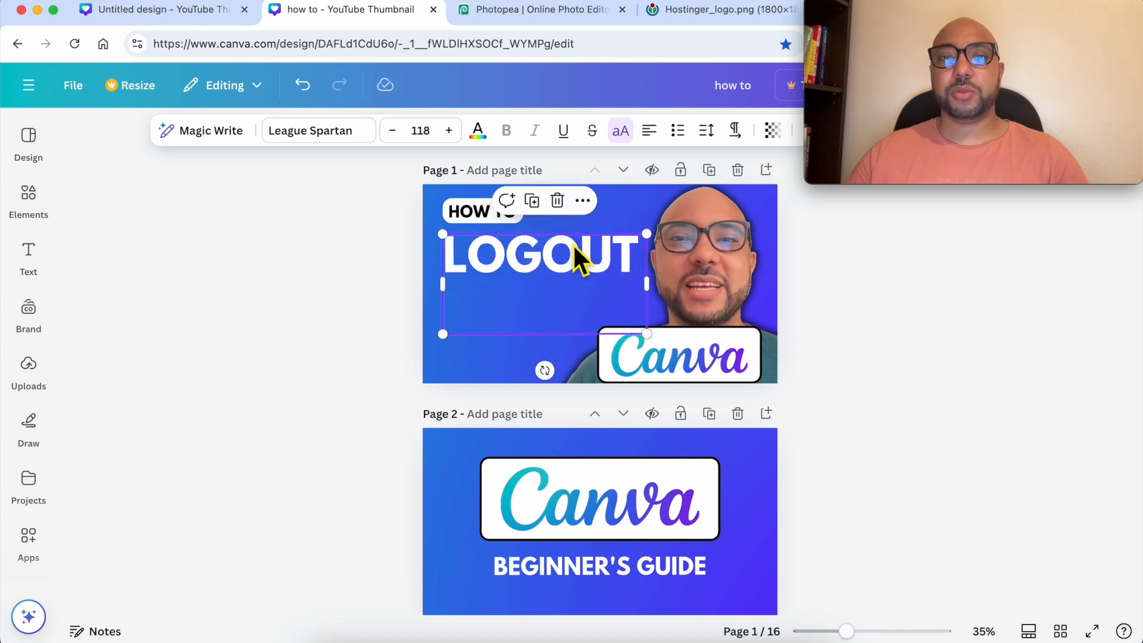
{"action": "left_click", "coordinate": [547, 252]}
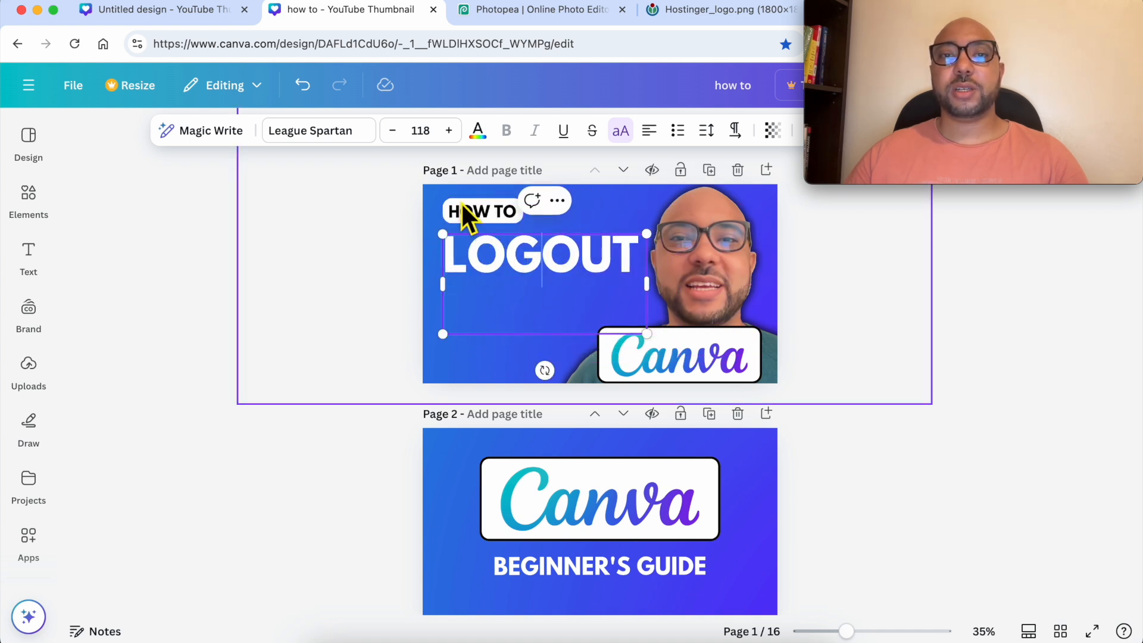
{"action": "left_click", "coordinate": [266, 288]}
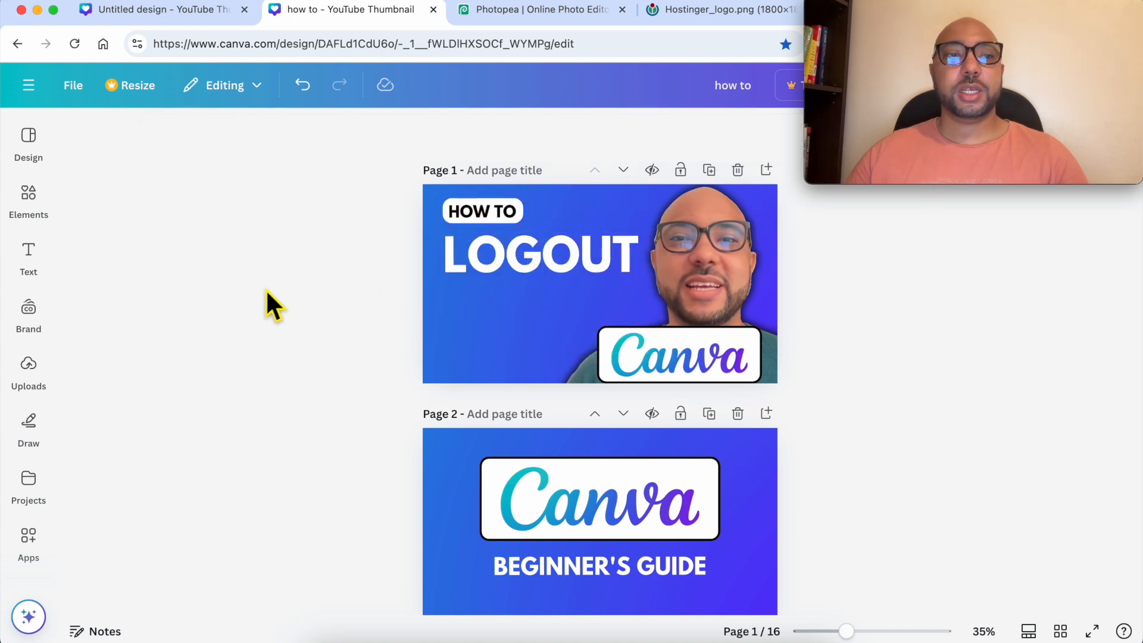
Add a rounded square to the page 1 thumbnail and reshape it into a wide bar beneath LOGOUT.
{"action": "left_click", "coordinate": [33, 192]}
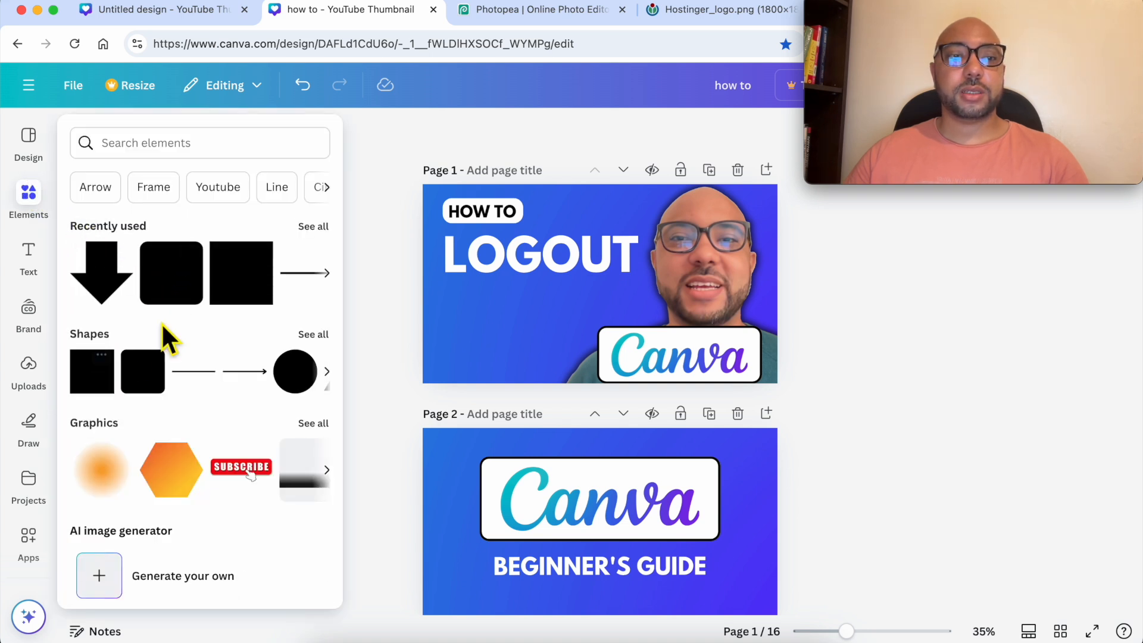
{"action": "left_click", "coordinate": [170, 287]}
{"action": "left_click", "coordinate": [604, 299]}
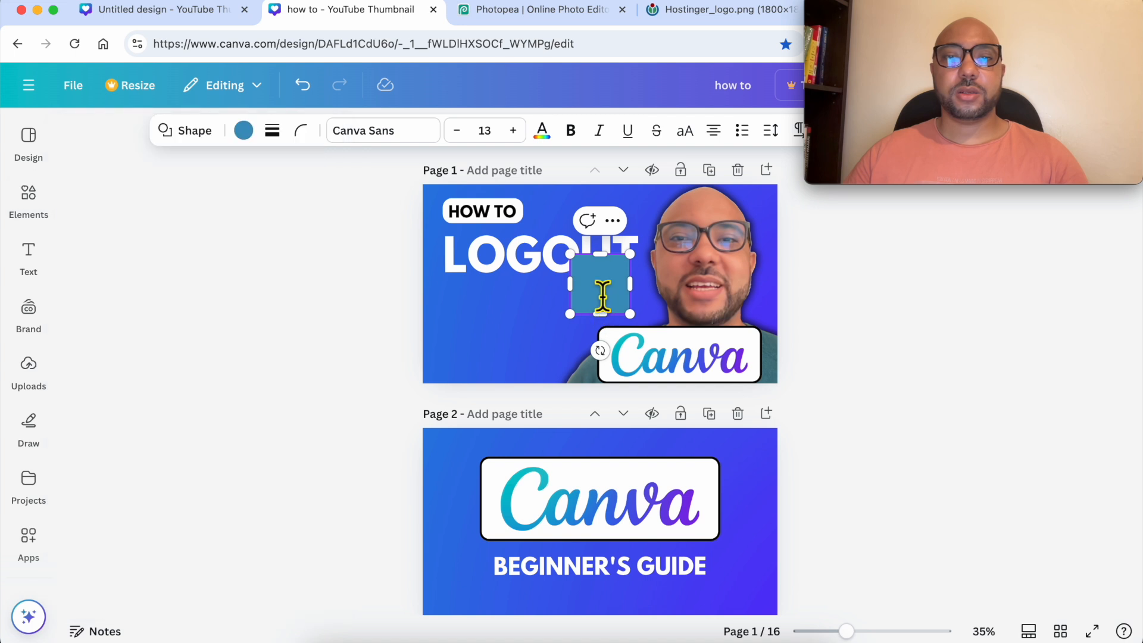
{"action": "left_click_drag", "start_coordinate": [584, 262], "coordinate": [500, 285]}
{"action": "left_click", "coordinate": [464, 310]}
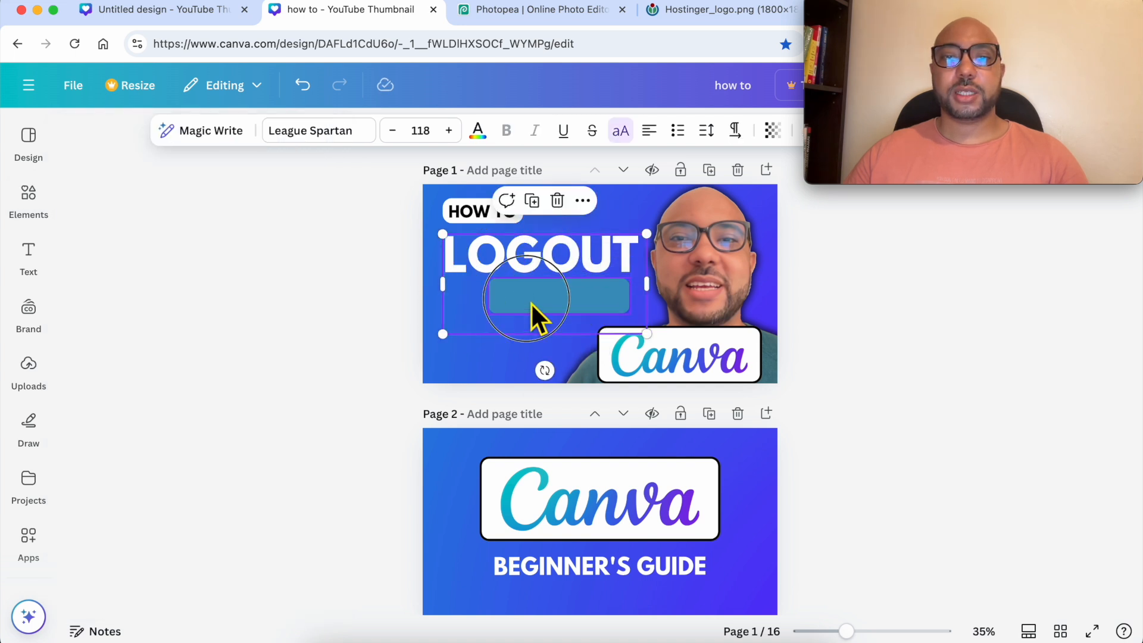
Fill the rounded bar with white (#ffffff) and align its left edge with the LOGOUT text.
{"action": "left_click", "coordinate": [532, 303]}
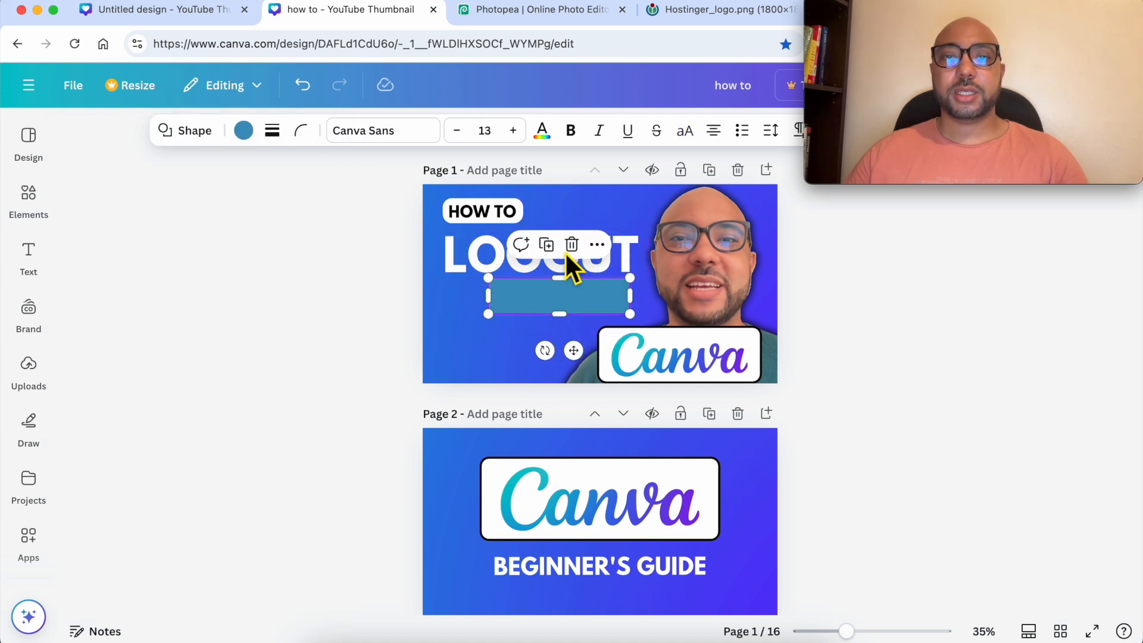
{"action": "left_click", "coordinate": [244, 131]}
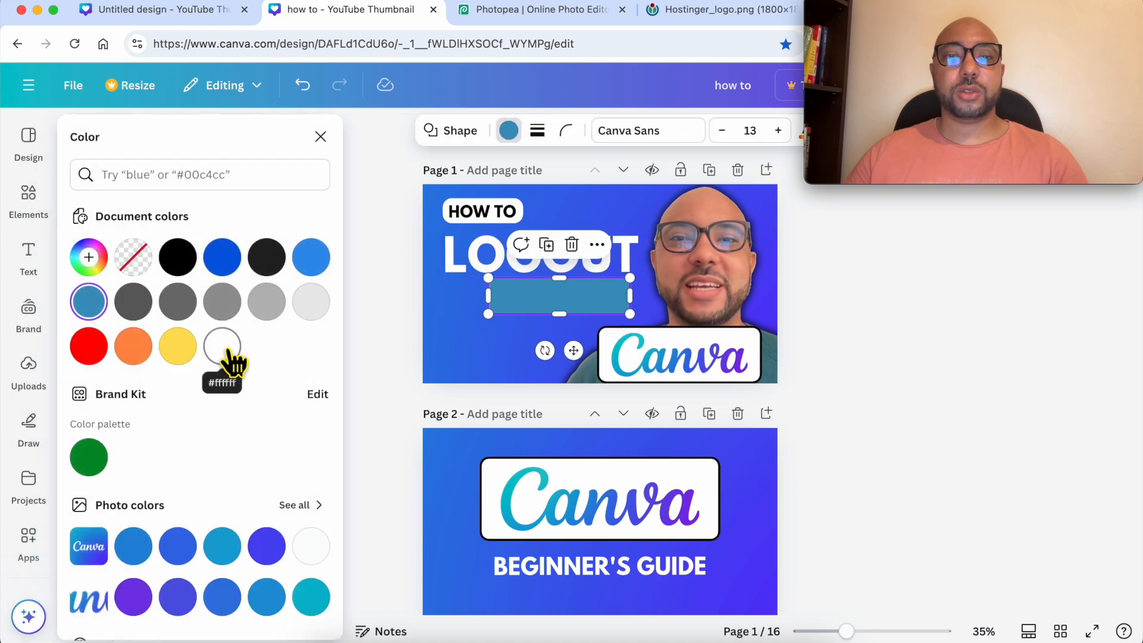
{"action": "left_click", "coordinate": [223, 349]}
{"action": "left_click", "coordinate": [437, 355]}
{"action": "left_click", "coordinate": [556, 304]}
{"action": "left_click_drag", "start_coordinate": [556, 304], "coordinate": [510, 316]}
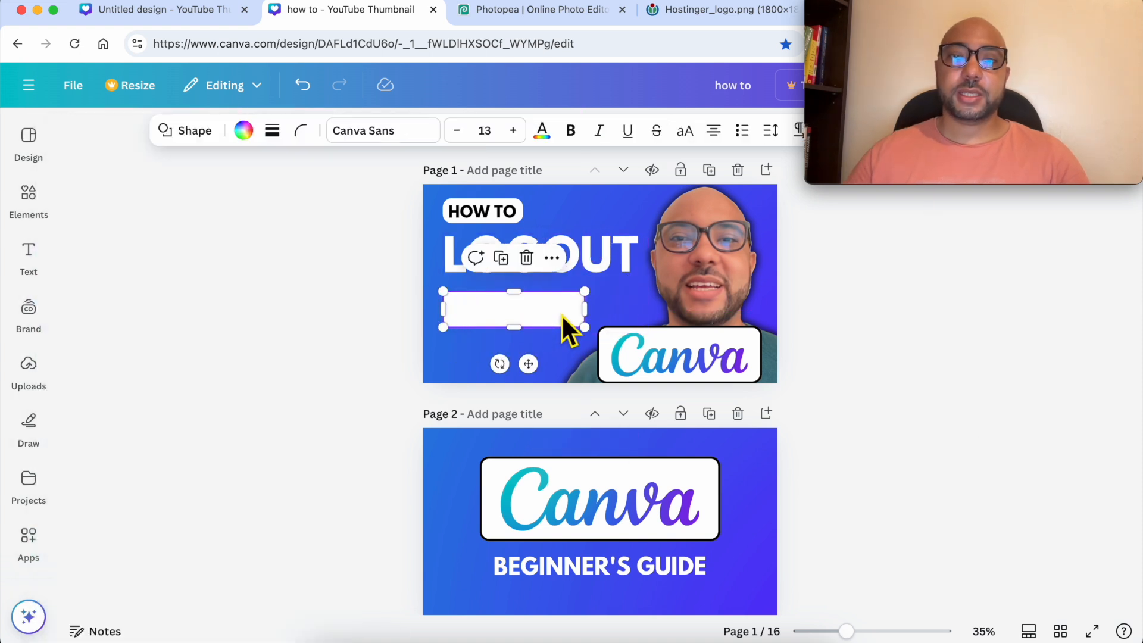
Try deleting the white bar and moving the Canva logo badge toward the middle of page 1, undoing both changes.
{"action": "left_click", "coordinate": [527, 260]}
{"action": "left_click_drag", "start_coordinate": [694, 356], "coordinate": [665, 351]}
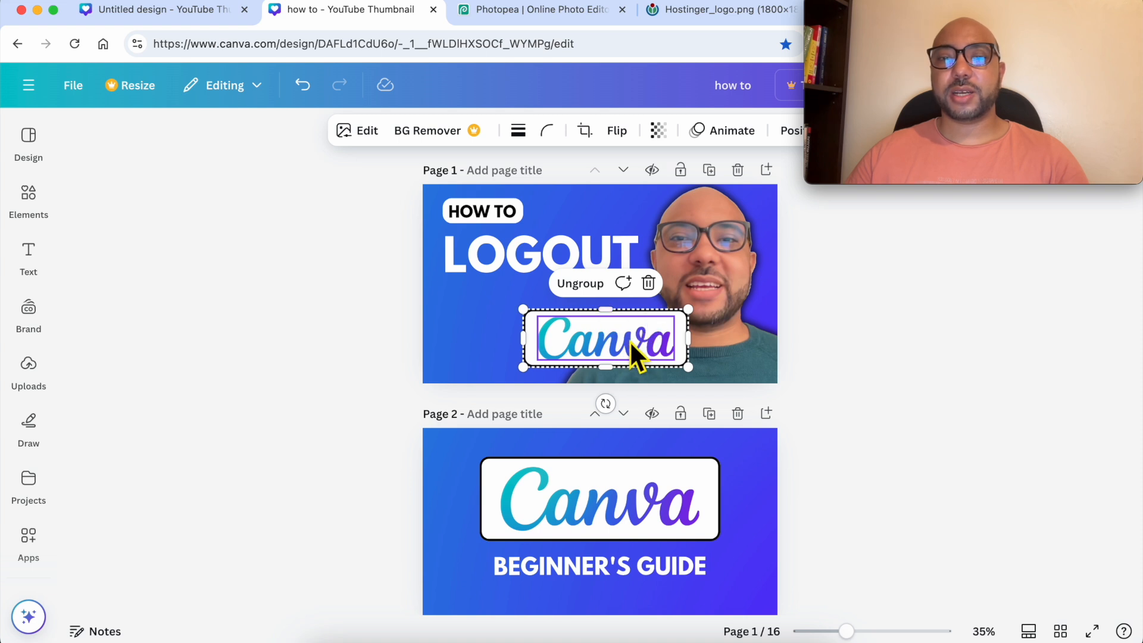
{"action": "left_click", "coordinate": [716, 345]}
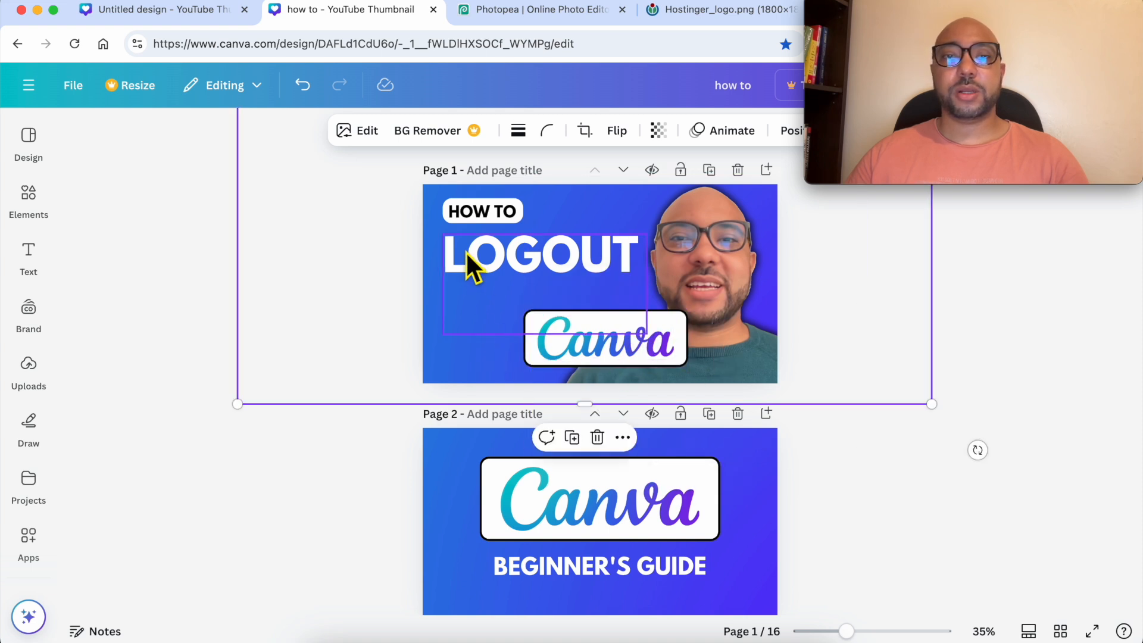
{"action": "left_click", "coordinate": [306, 96]}
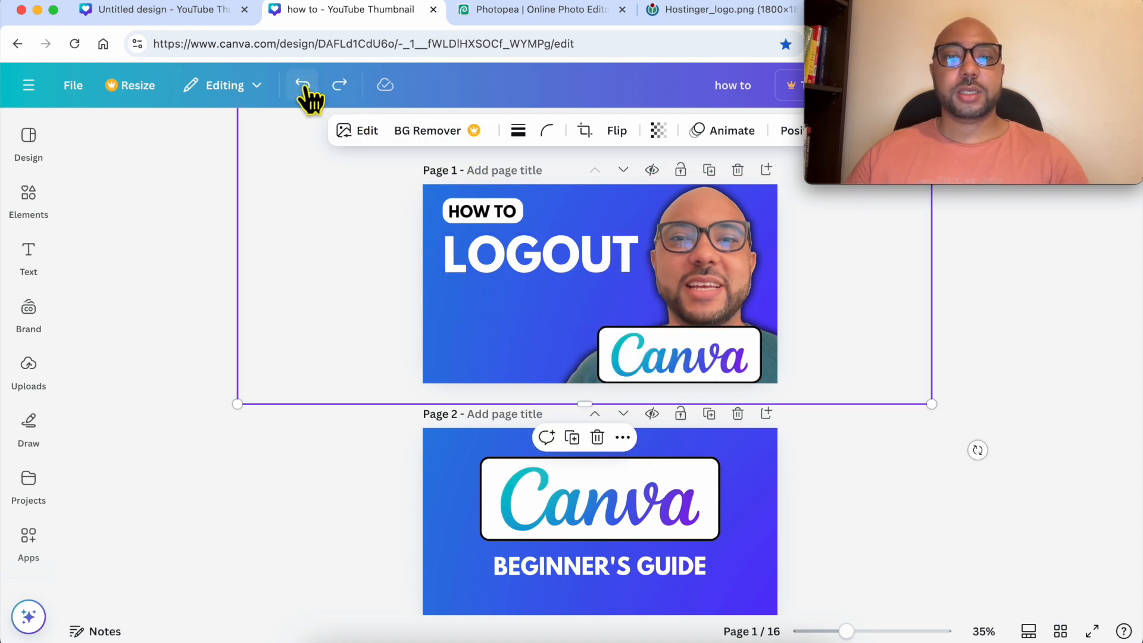
{"action": "left_click", "coordinate": [306, 95]}
Enlarge the white rounded bar beneath LOGOUT into a taller logo background beside the existing Canva badge.
{"action": "mouse_move", "coordinate": [575, 310]}
{"action": "left_mouse_down"}
{"action": "mouse_move", "coordinate": [531, 342]}
{"action": "mouse_move", "coordinate": [591, 304]}
{"action": "left_mouse_up"}
{"action": "left_click", "coordinate": [650, 497]}
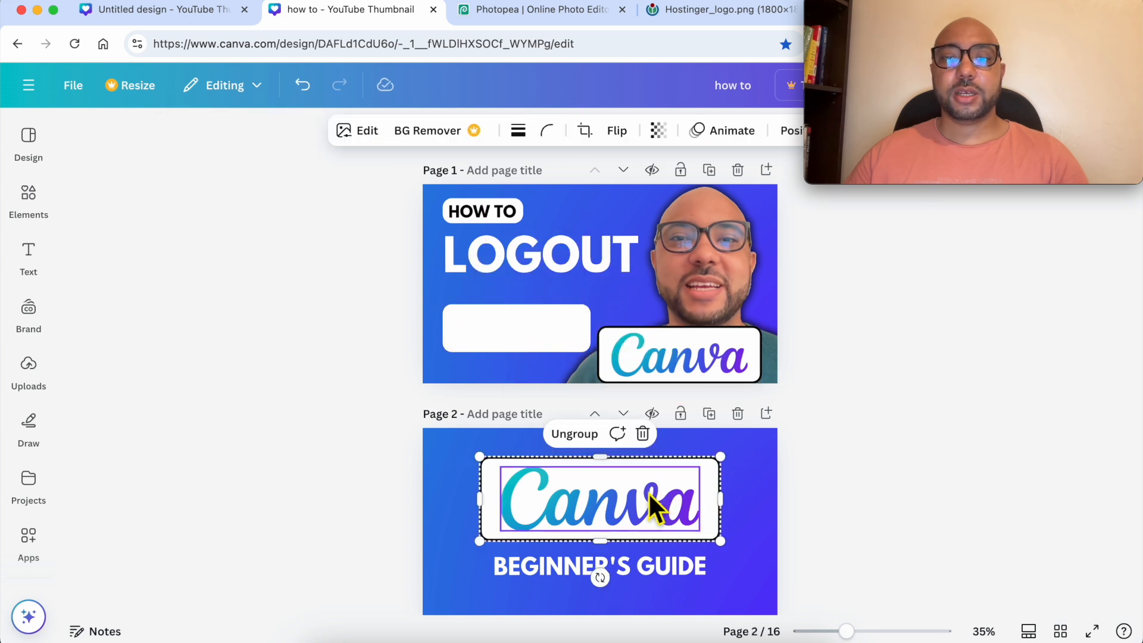
{"action": "left_click", "coordinate": [510, 326]}
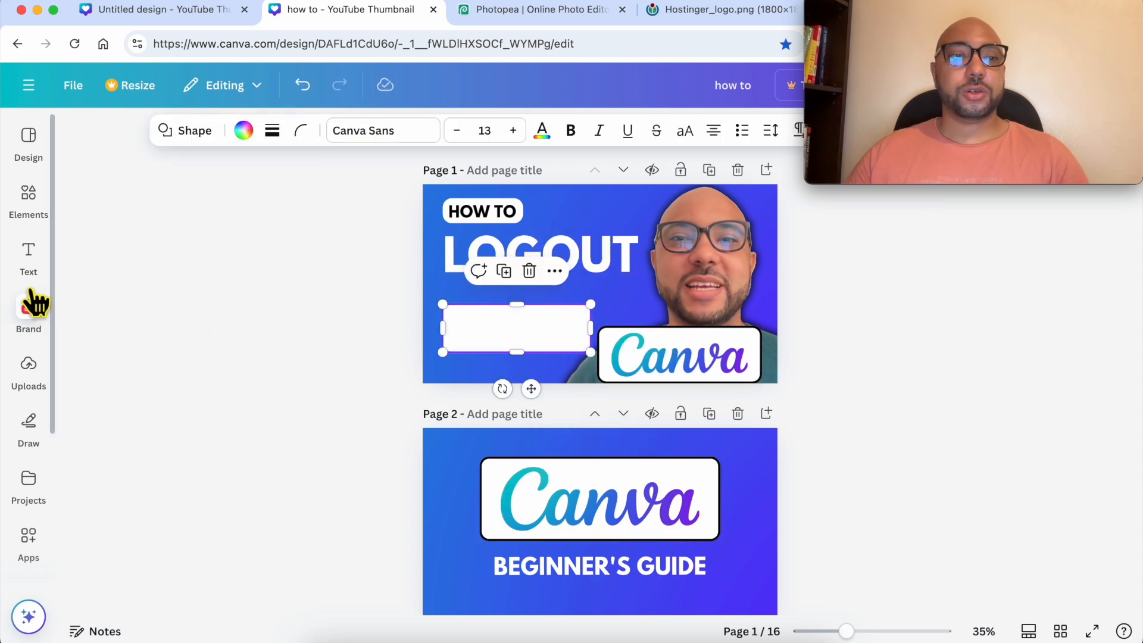
Place the uploaded Canva wordmark on the white rounded rectangle, scaled down and centered inside it.
{"action": "left_click", "coordinate": [27, 259]}
{"action": "left_click", "coordinate": [29, 369]}
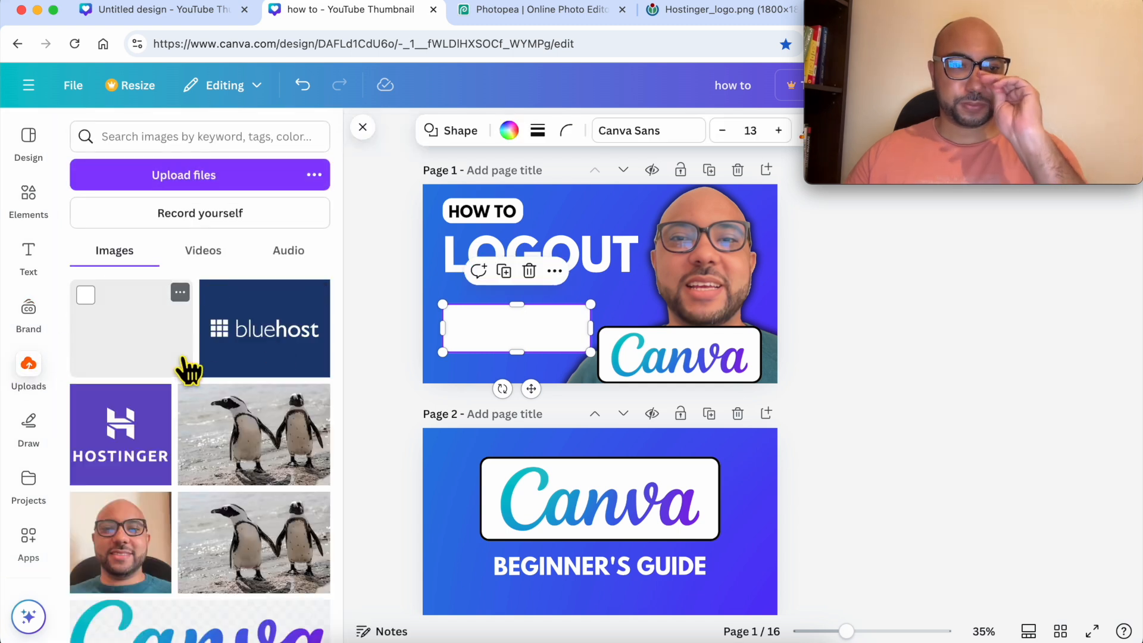
{"action": "scroll", "coordinate": [187, 381], "scroll_direction": "down", "scroll_amount": 3}
{"action": "scroll", "coordinate": [187, 387], "scroll_direction": "down", "scroll_amount": 2}
{"action": "left_click_drag", "start_coordinate": [179, 336], "coordinate": [547, 352]}
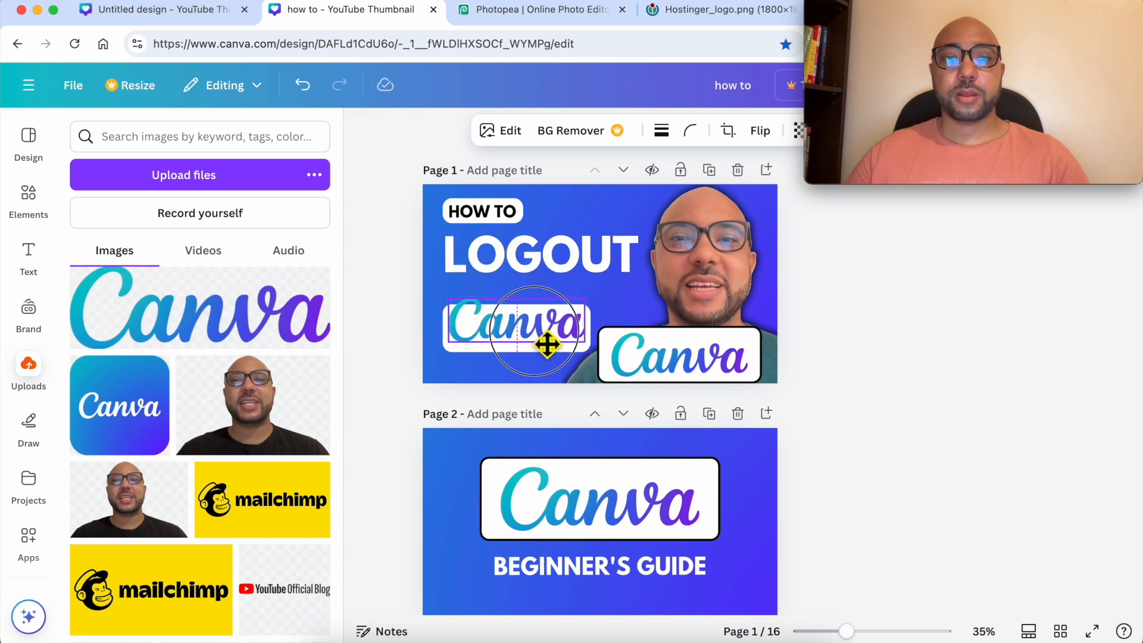
{"action": "left_click_drag", "start_coordinate": [600, 306], "coordinate": [543, 339]}
Give the white rounded rectangle behind the new Canva logo a solid border with weight 11.
{"action": "left_click", "coordinate": [452, 320]}
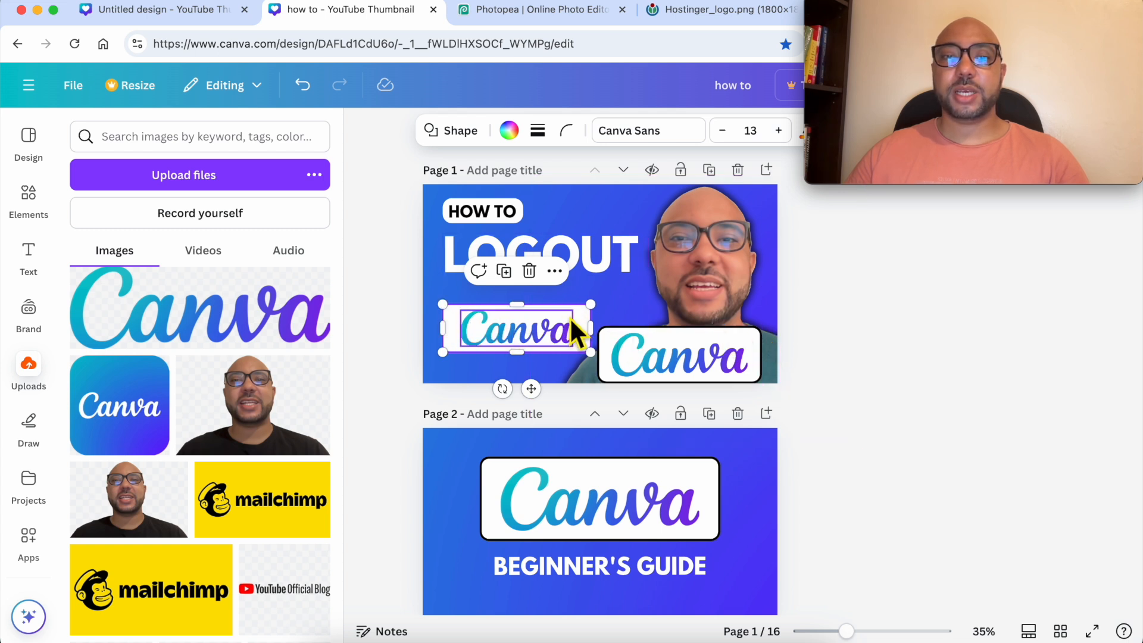
{"action": "left_click", "coordinate": [541, 132]}
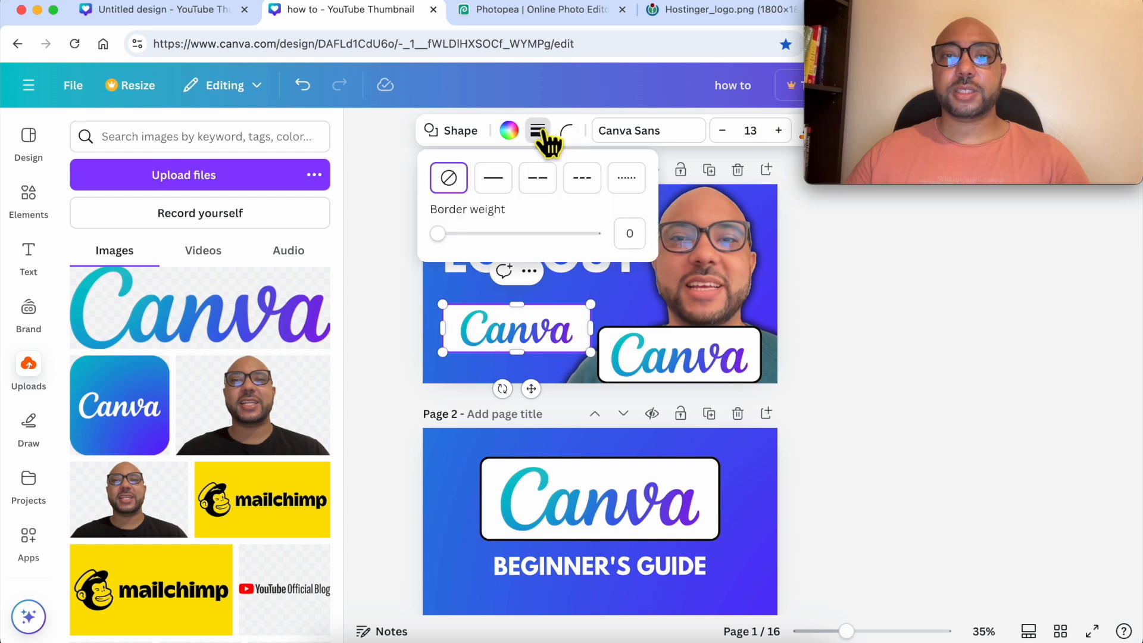
{"action": "left_click", "coordinate": [492, 186]}
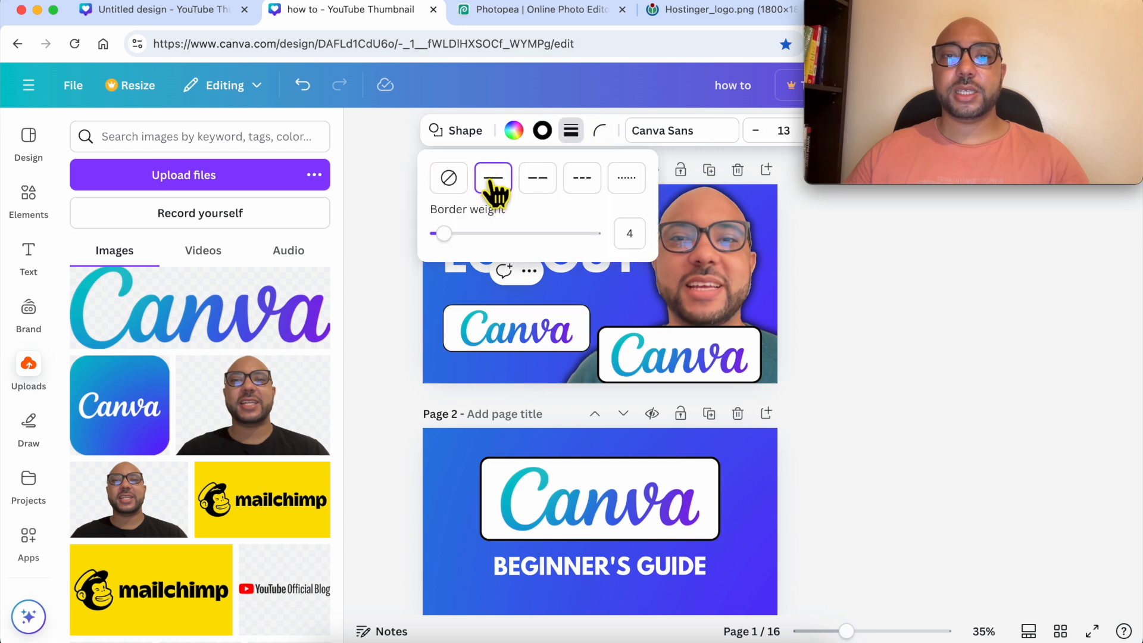
{"action": "mouse_move", "coordinate": [450, 234]}
{"action": "left_mouse_down"}
{"action": "mouse_move", "coordinate": [468, 233]}
{"action": "mouse_move", "coordinate": [454, 233]}
{"action": "left_mouse_up"}
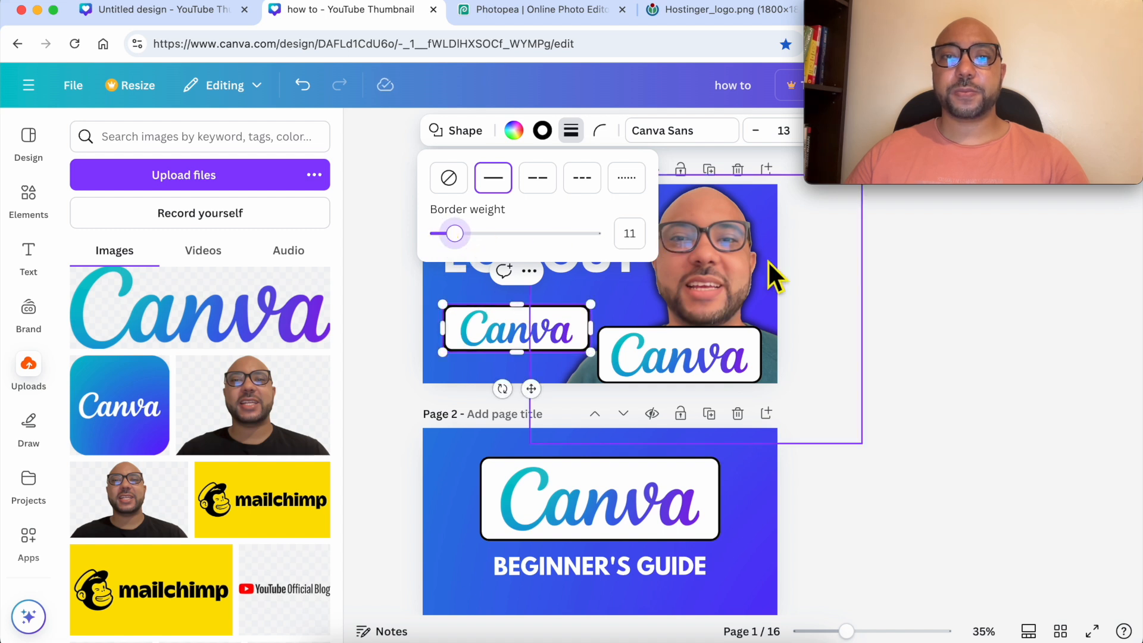
Try red and yellow for the rounded rectangle's border color and settle on orange.
{"action": "left_click", "coordinate": [543, 132]}
{"action": "left_click", "coordinate": [310, 303]}
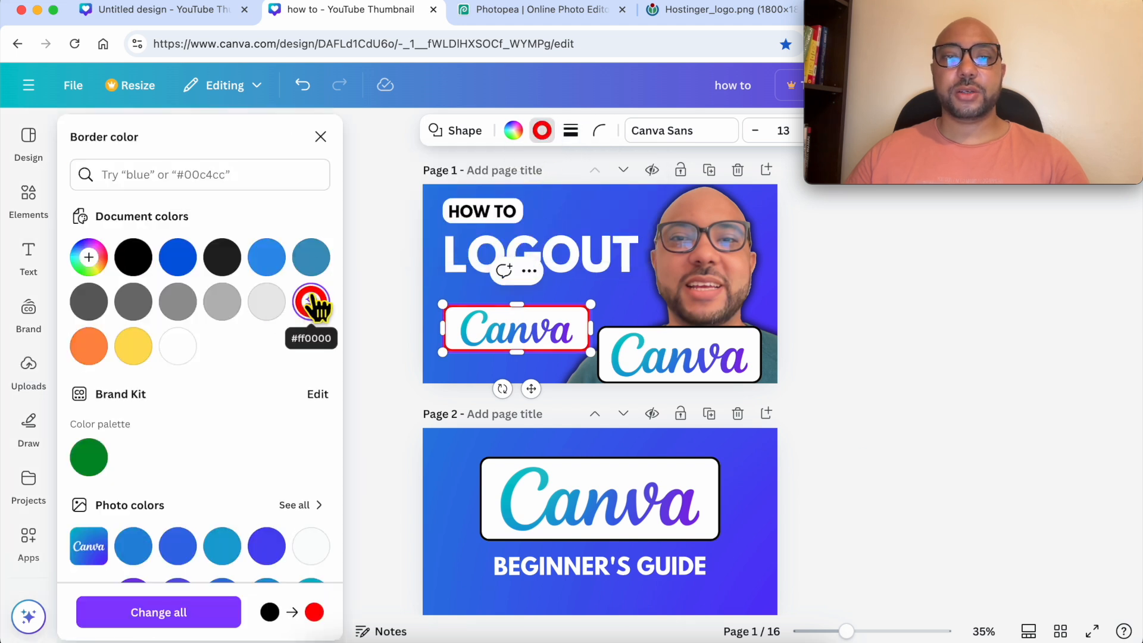
{"action": "left_click", "coordinate": [133, 348]}
{"action": "left_click", "coordinate": [96, 350]}
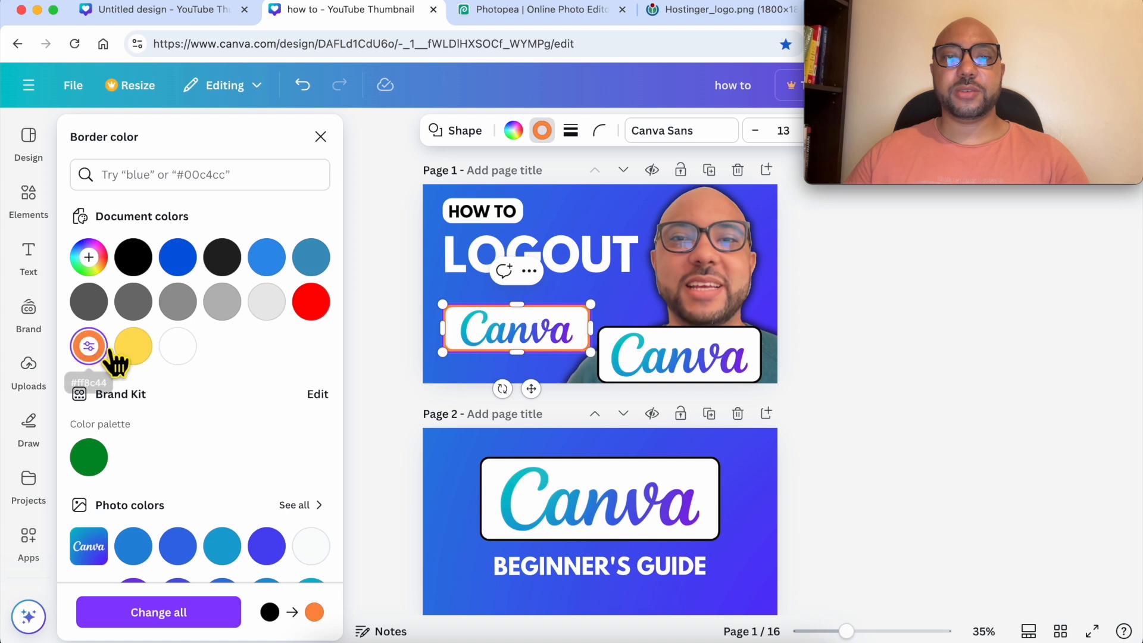
{"action": "left_click", "coordinate": [863, 367]}
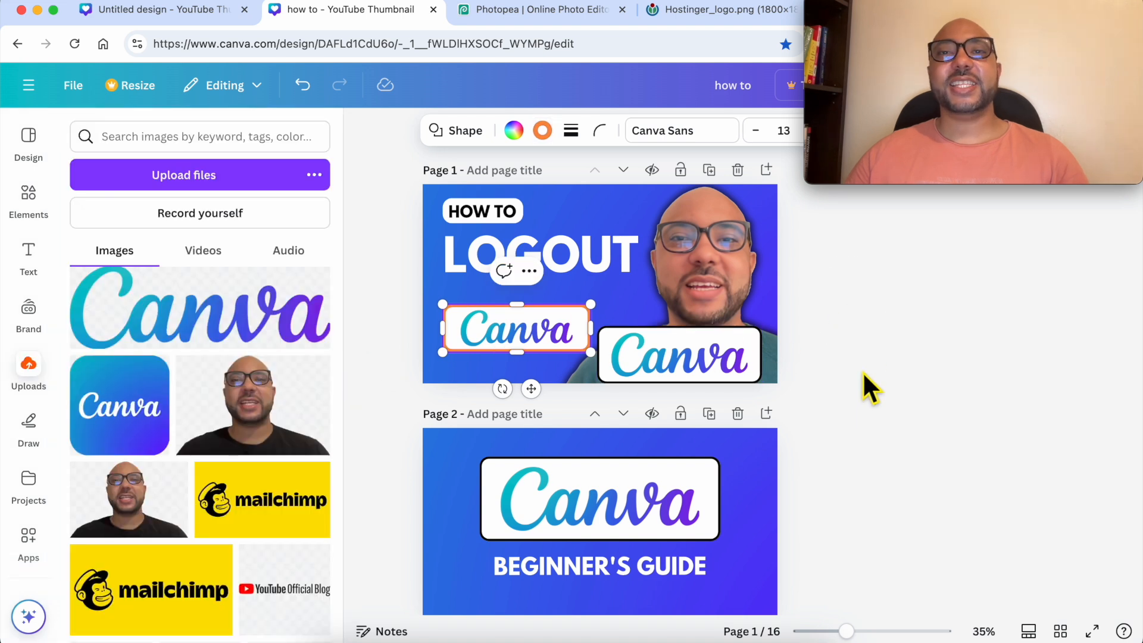